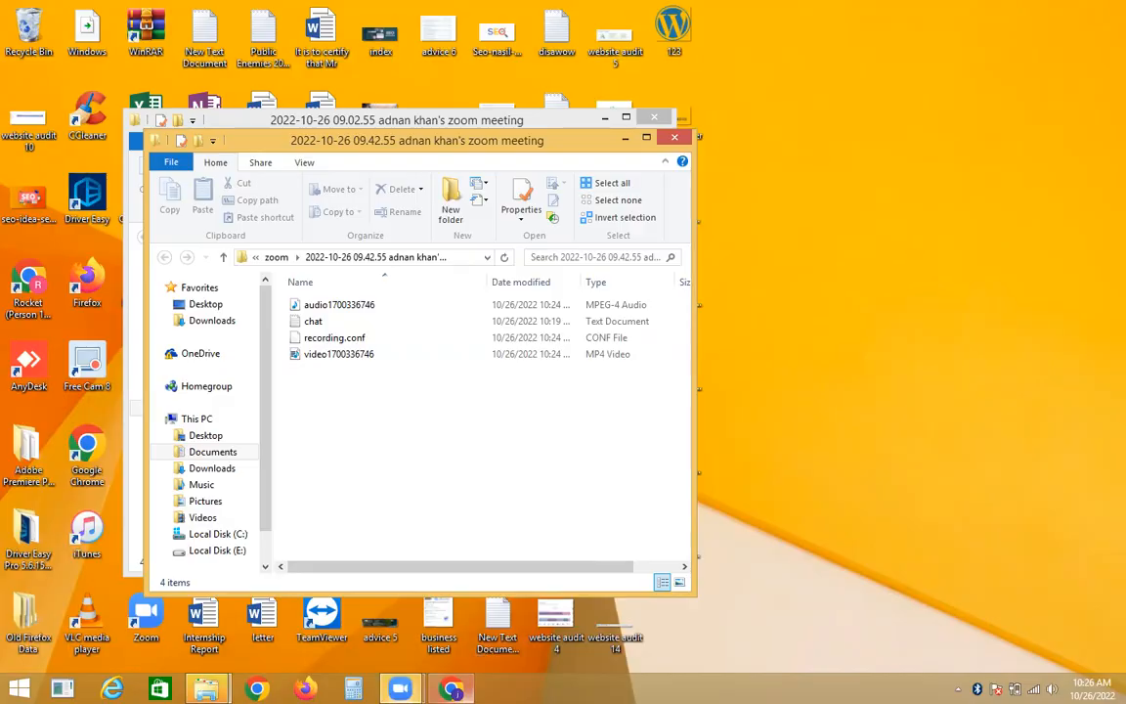
# - Bring Chrome forward on the 'elementor - Google Search' tab
pyautogui.click(452, 689)
pyautogui.click(538, 13)
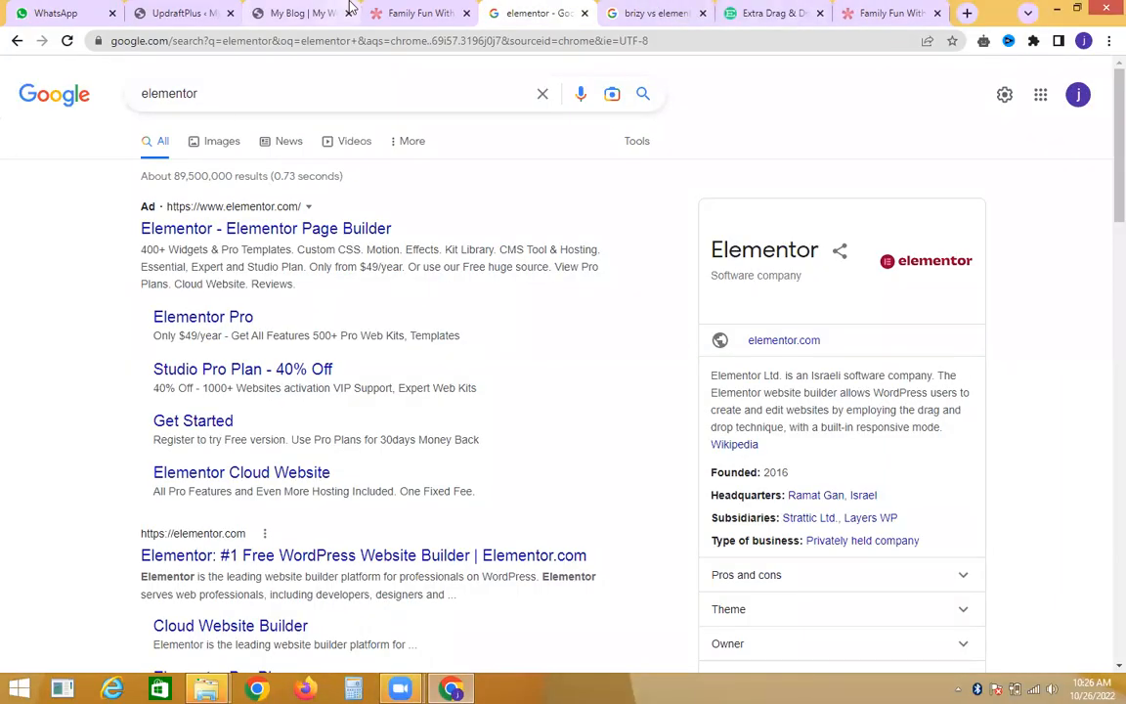
# - Switch to the blog's WordPress UpdraftPlus Backup / Restore tab
pyautogui.moveTo(349, 6)
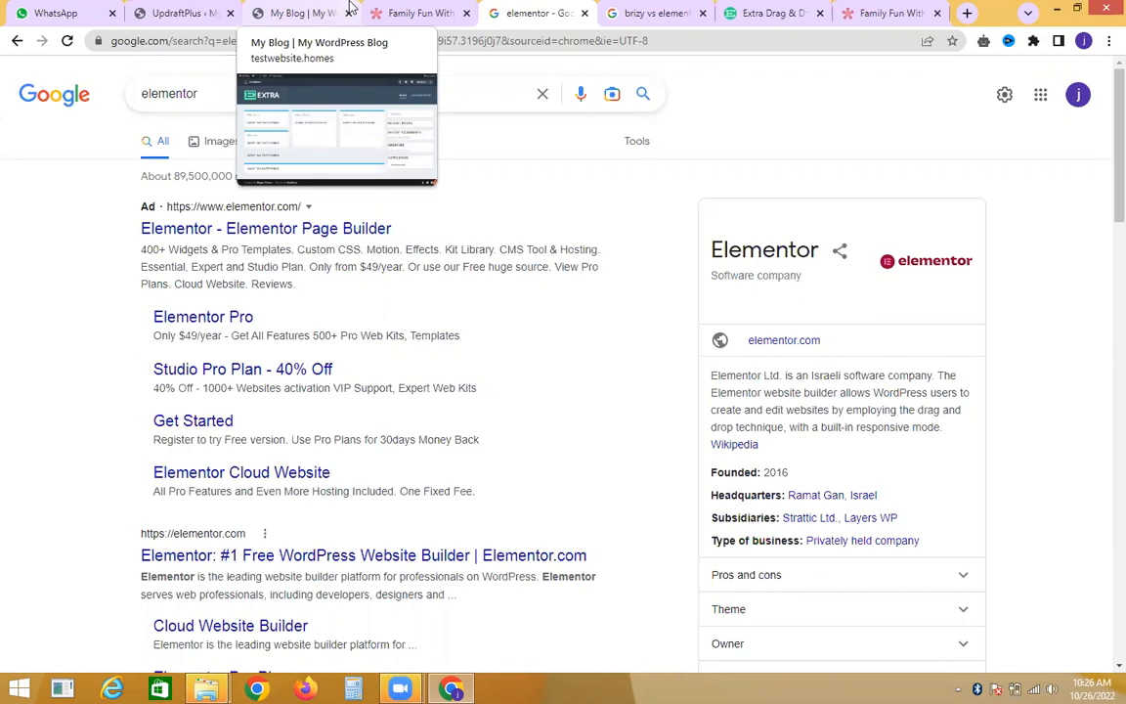
pyautogui.click(196, 9)
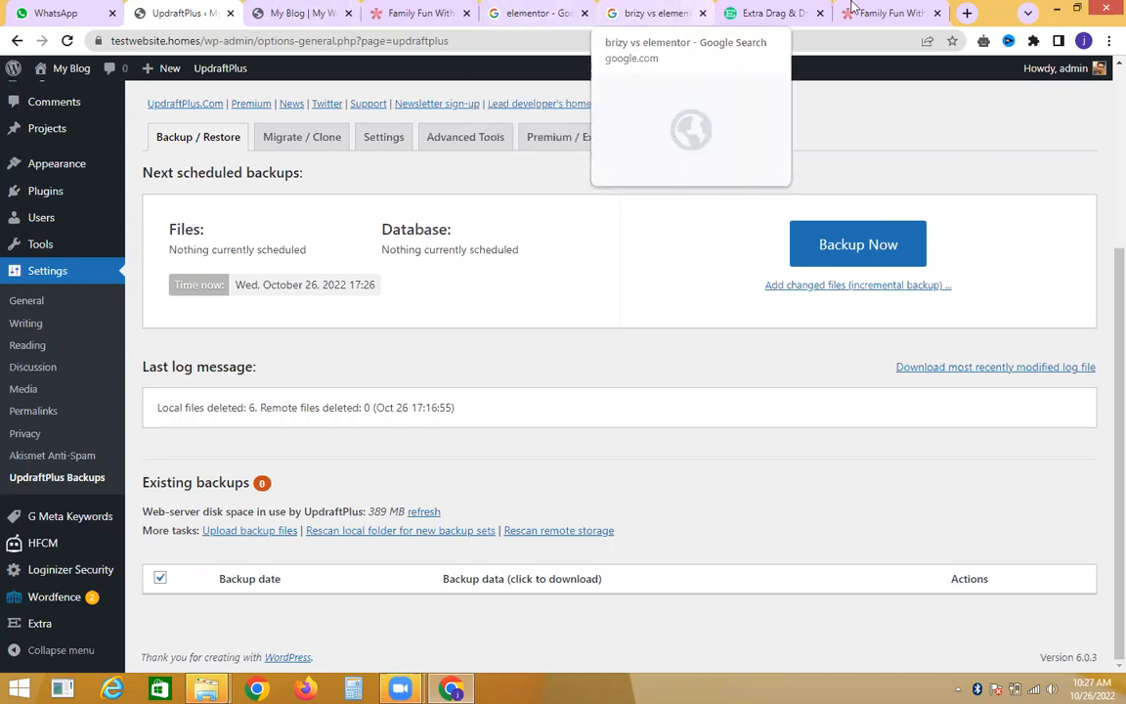
# - Go to gmail.com in a new tab and search the mailbox for 'hosting'
pyautogui.click(965, 14)
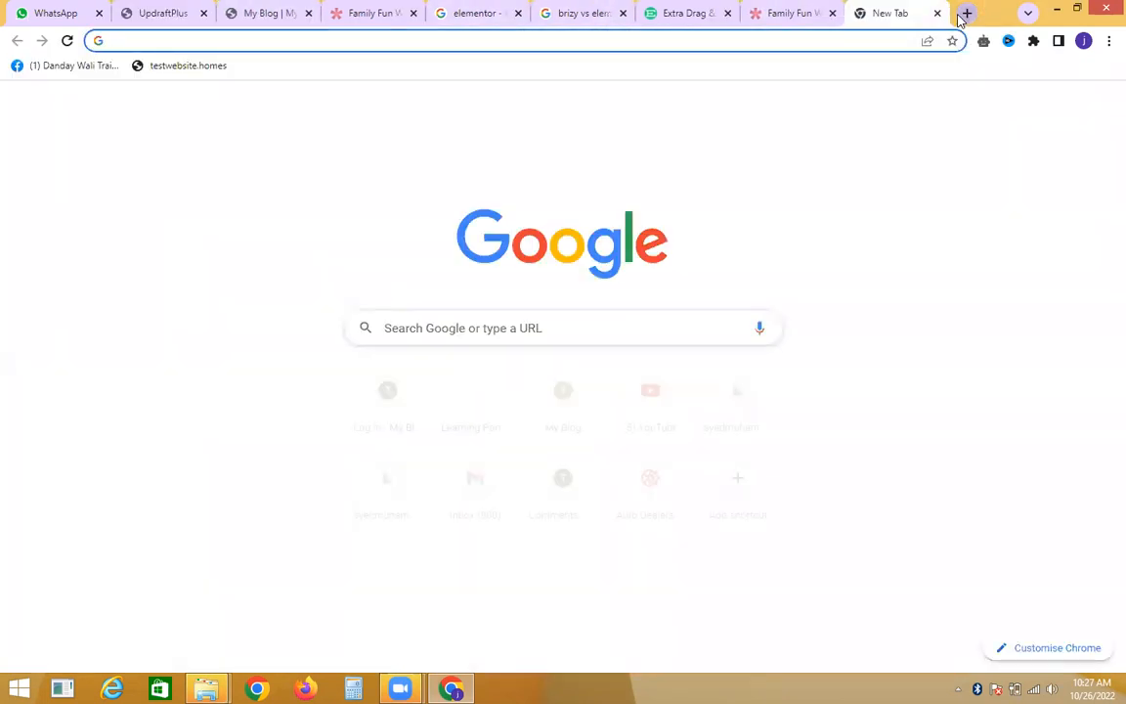
pyautogui.write('gmail.com')
pyautogui.press('Return')
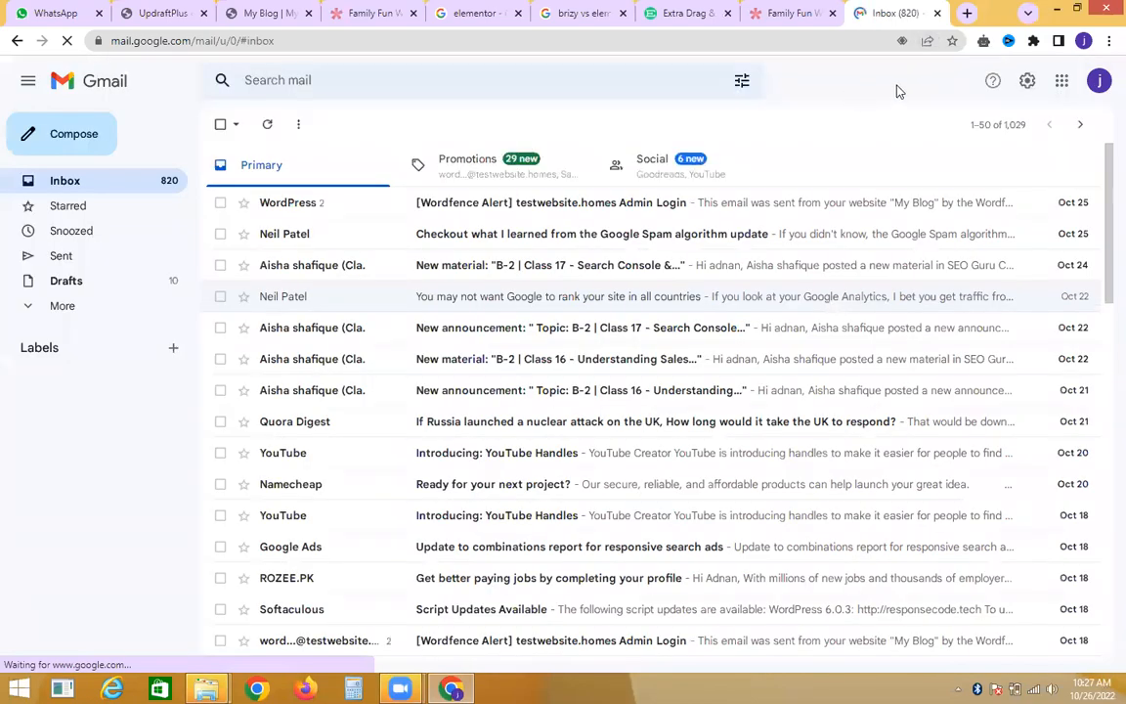
pyautogui.click(627, 84)
pyautogui.write('hosting')
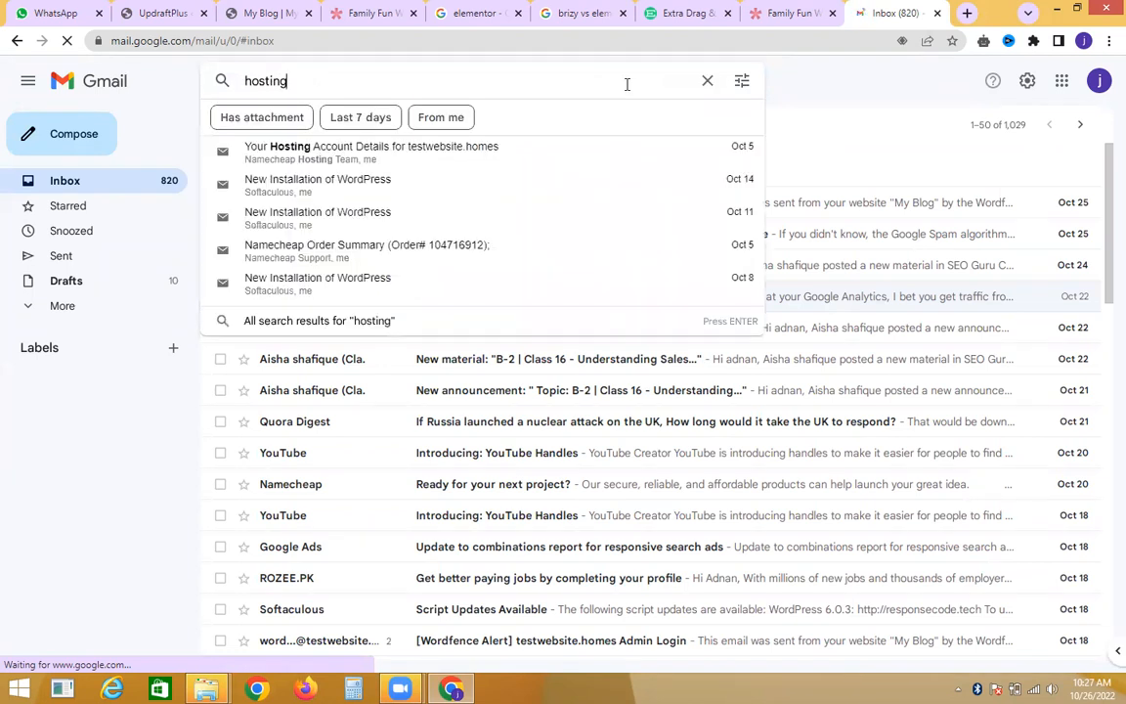
pyautogui.click(474, 160)
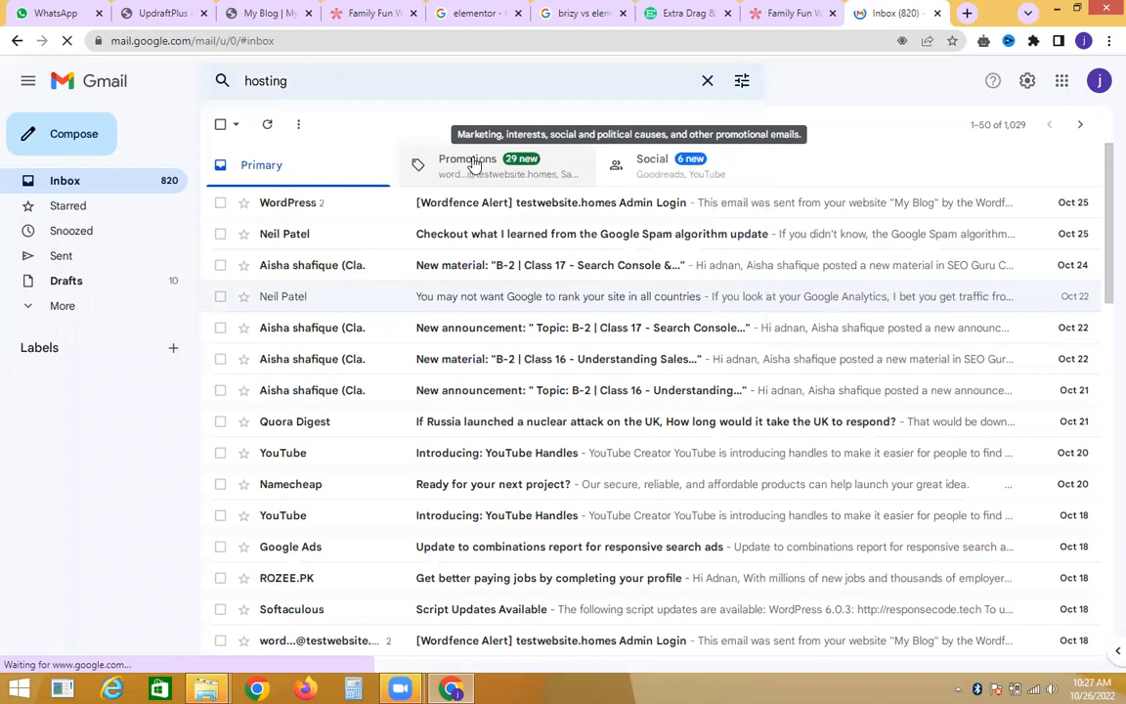
# - Open the Namecheap Hosting Account Details email, open its cPanel link in a new tab, and select the username
pyautogui.click(880, 202)
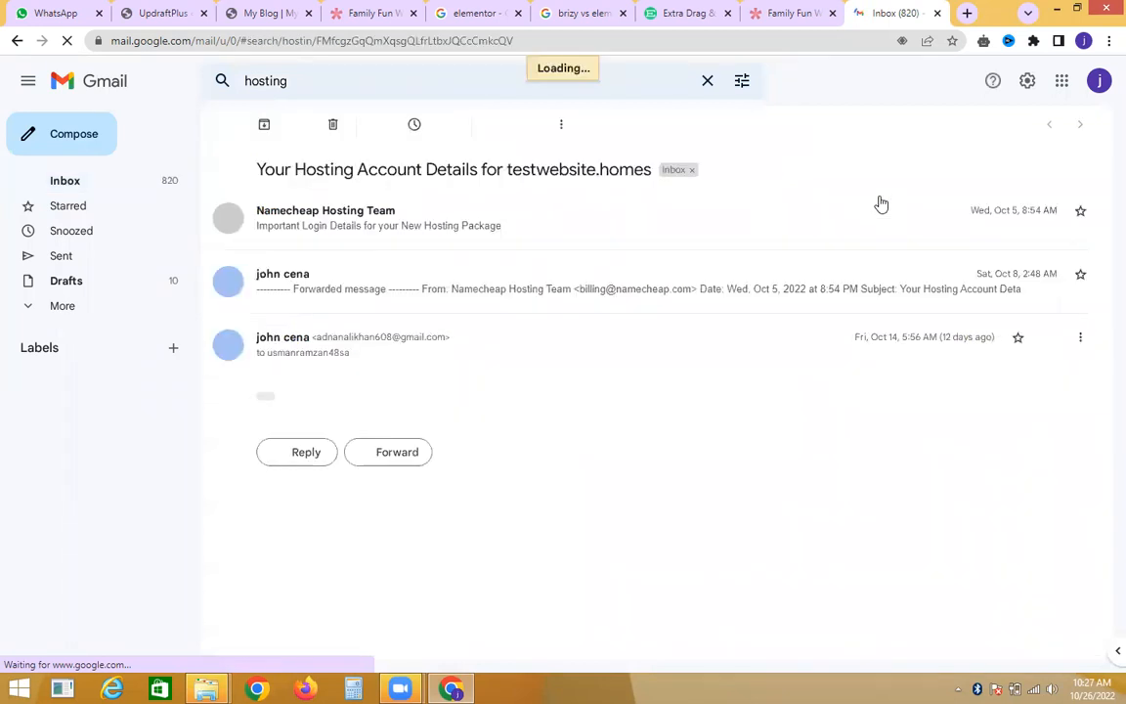
pyautogui.click(528, 229)
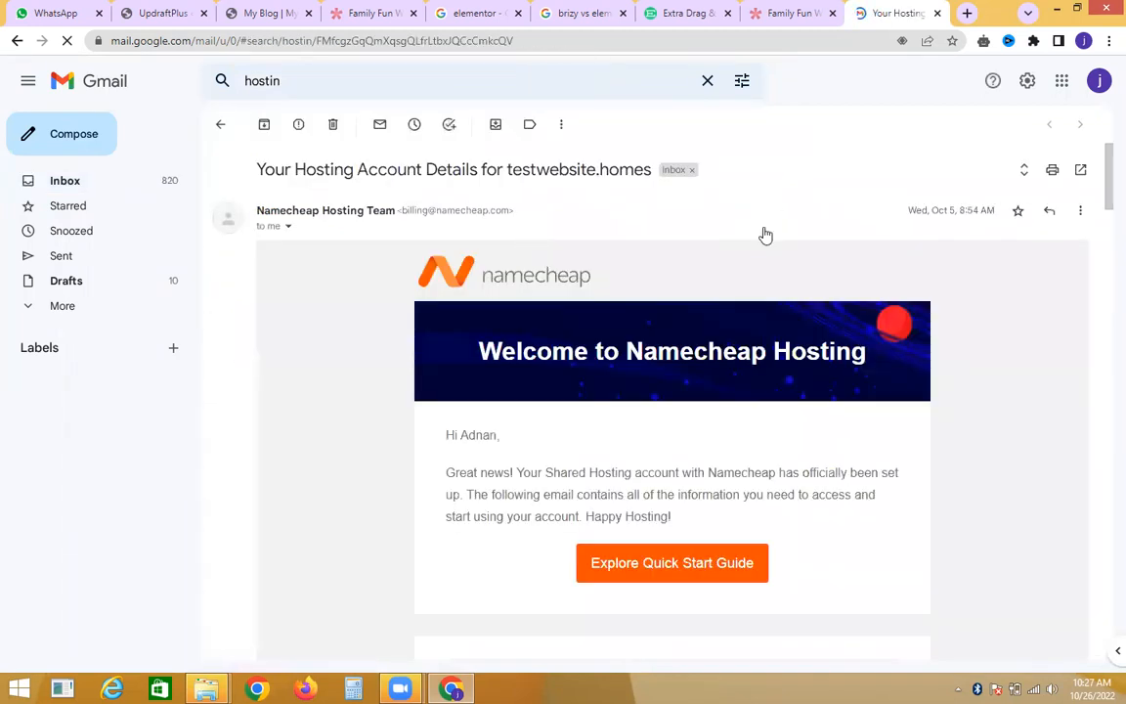
pyautogui.moveTo(1105, 203); pyautogui.dragTo(1081, 421)
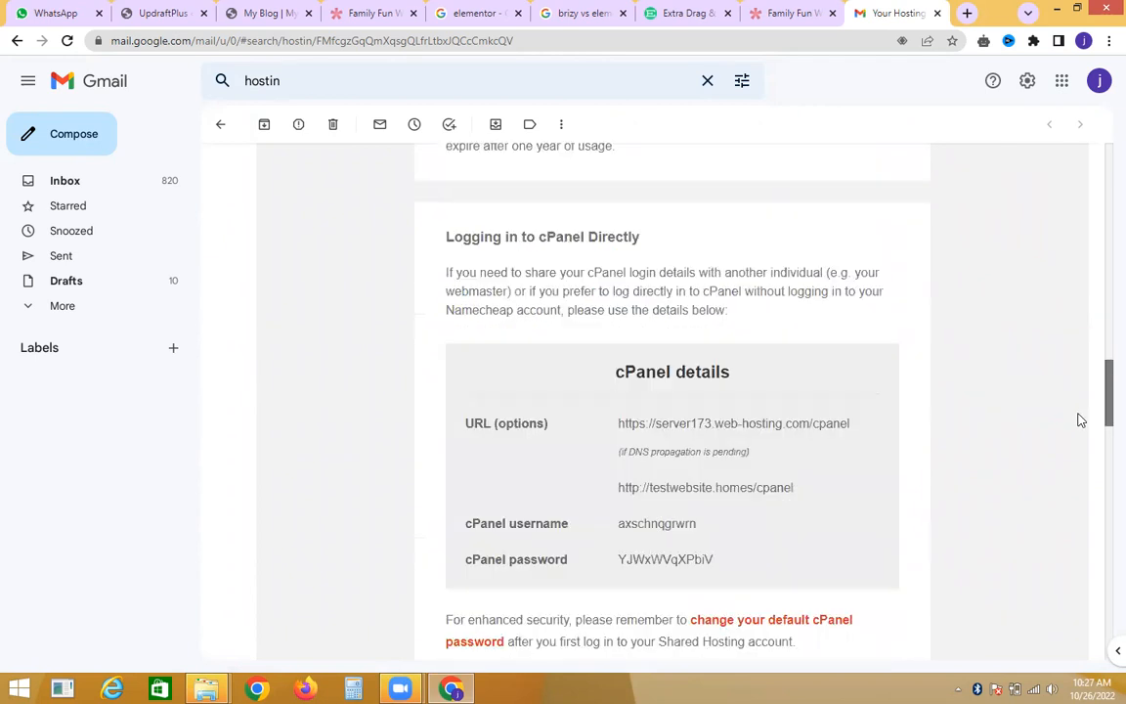
pyautogui.tripleClick(686, 377)
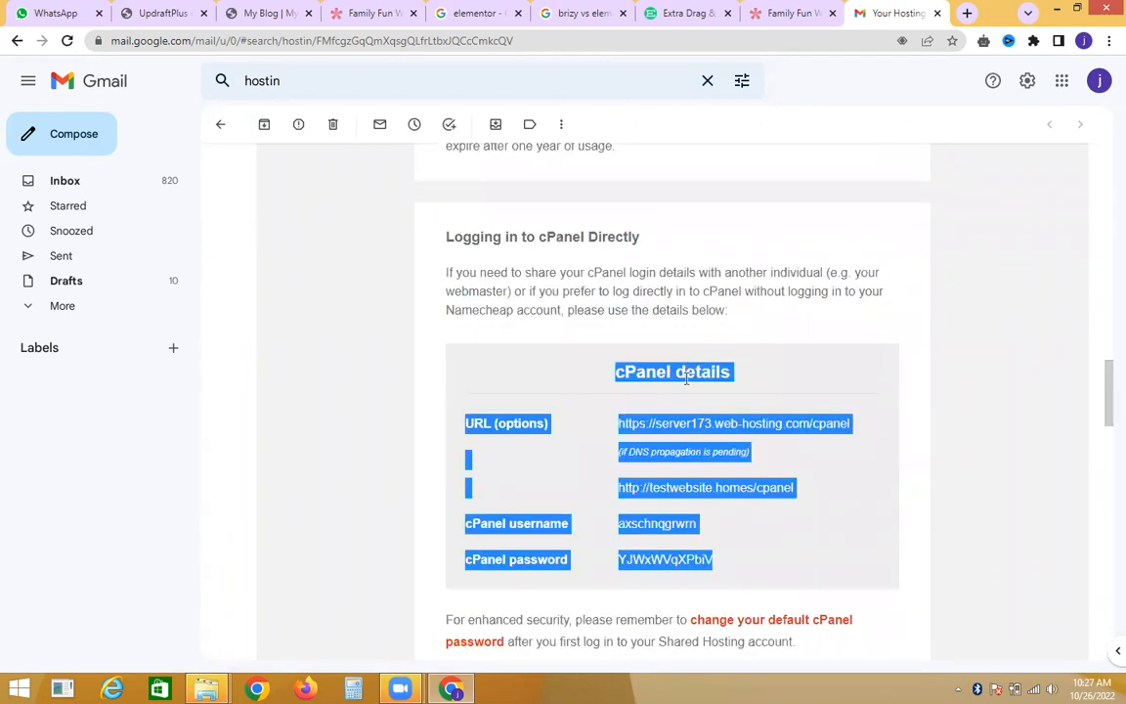
pyautogui.tripleClick(687, 376)
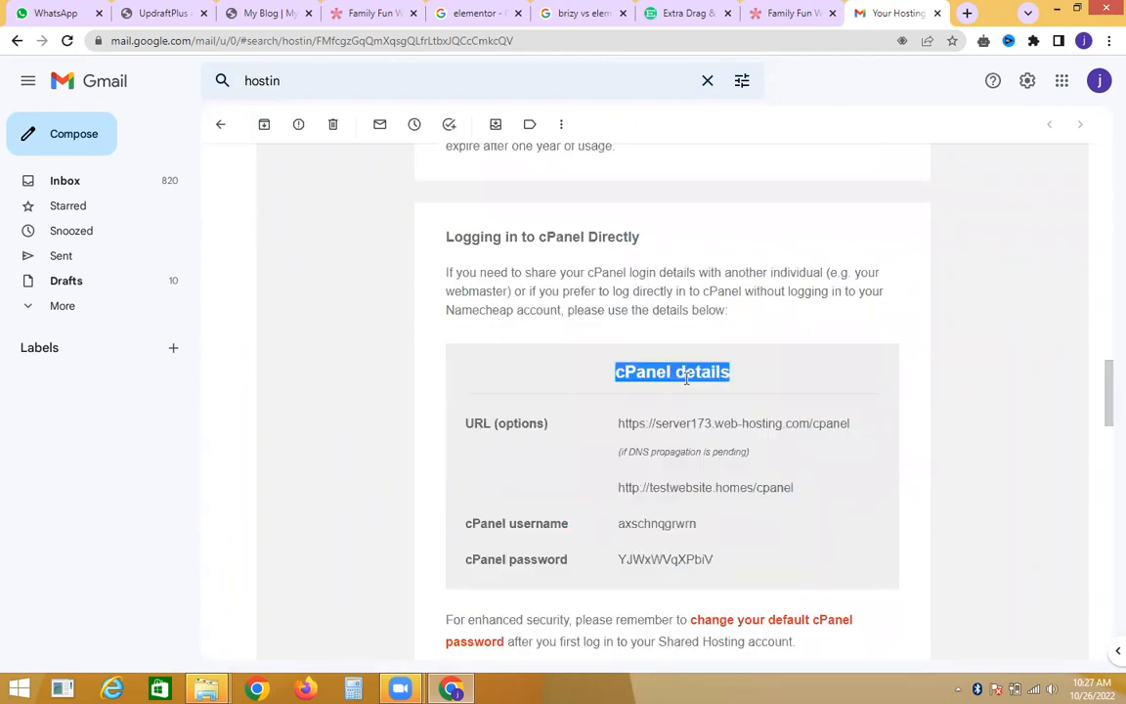
pyautogui.rightClick(689, 436)
pyautogui.click(704, 441)
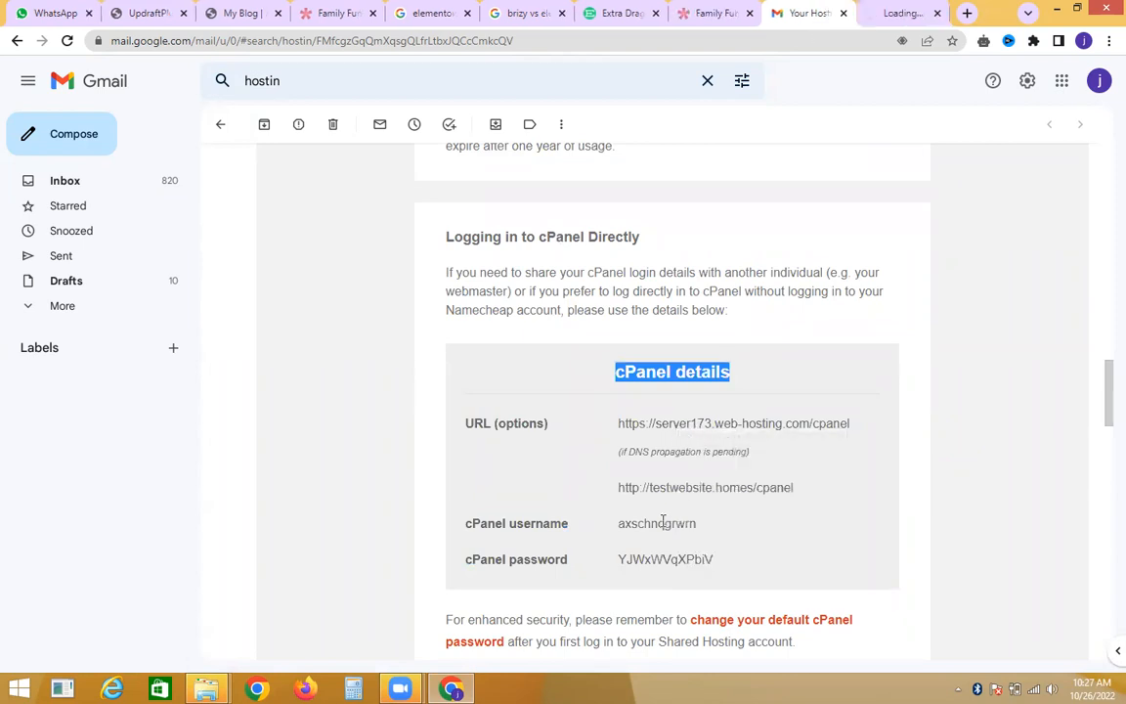
pyautogui.doubleClick(662, 523)
pyautogui.hotkey('ctrl', 'c')
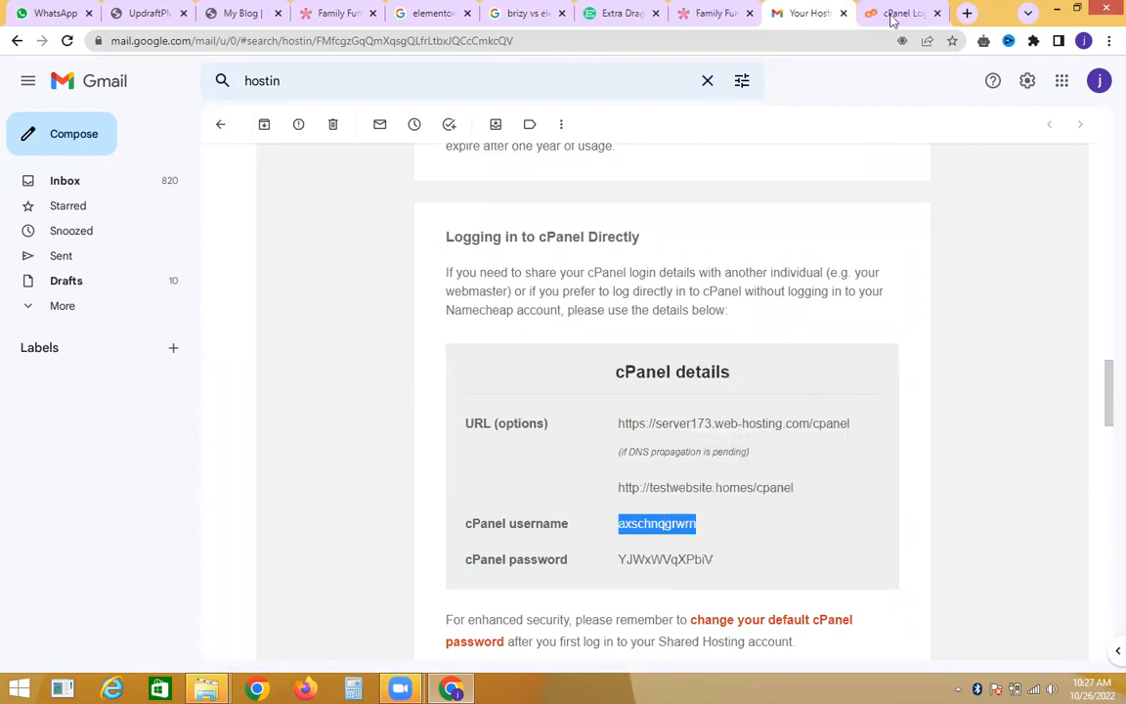
# - Log in to cPanel with the username and password copied from the hosting email
pyautogui.click(895, 13)
pyautogui.hotkey('ctrl', 'v')
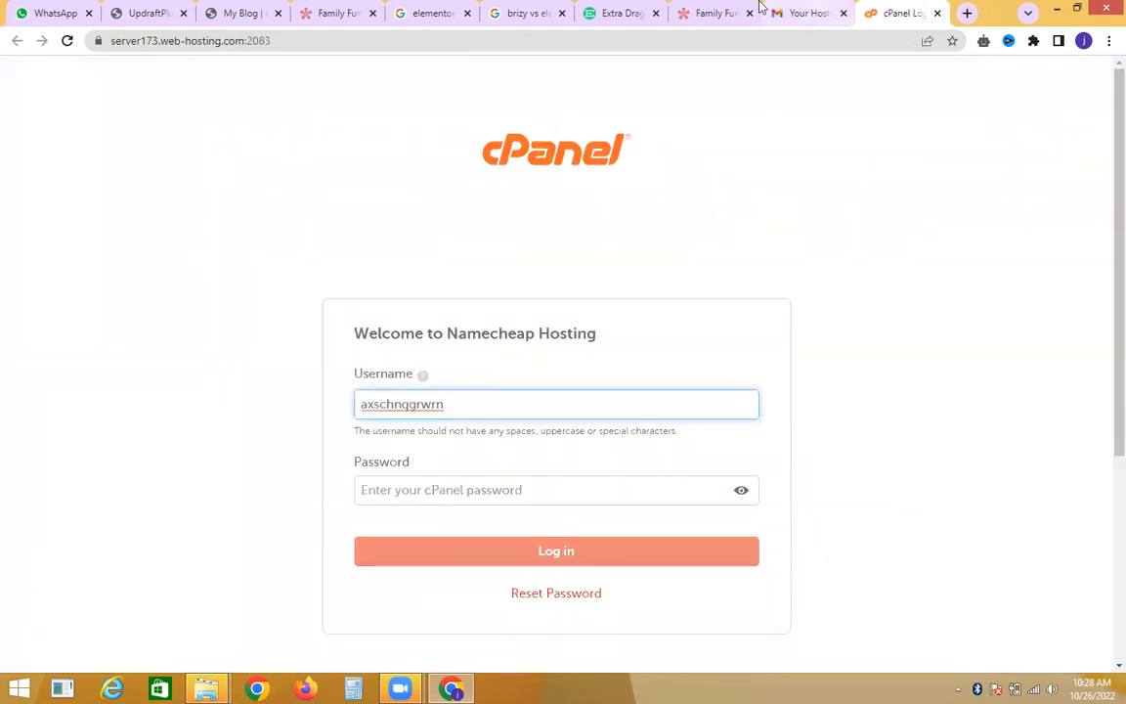
pyautogui.click(794, 12)
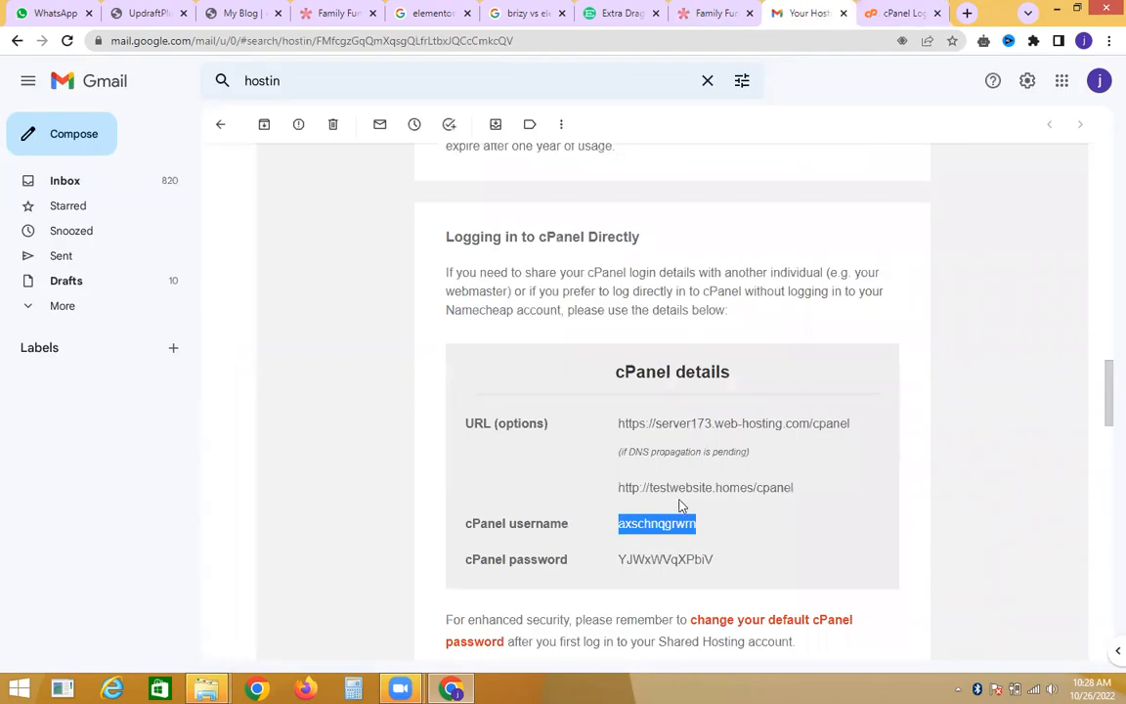
pyautogui.doubleClick(658, 554)
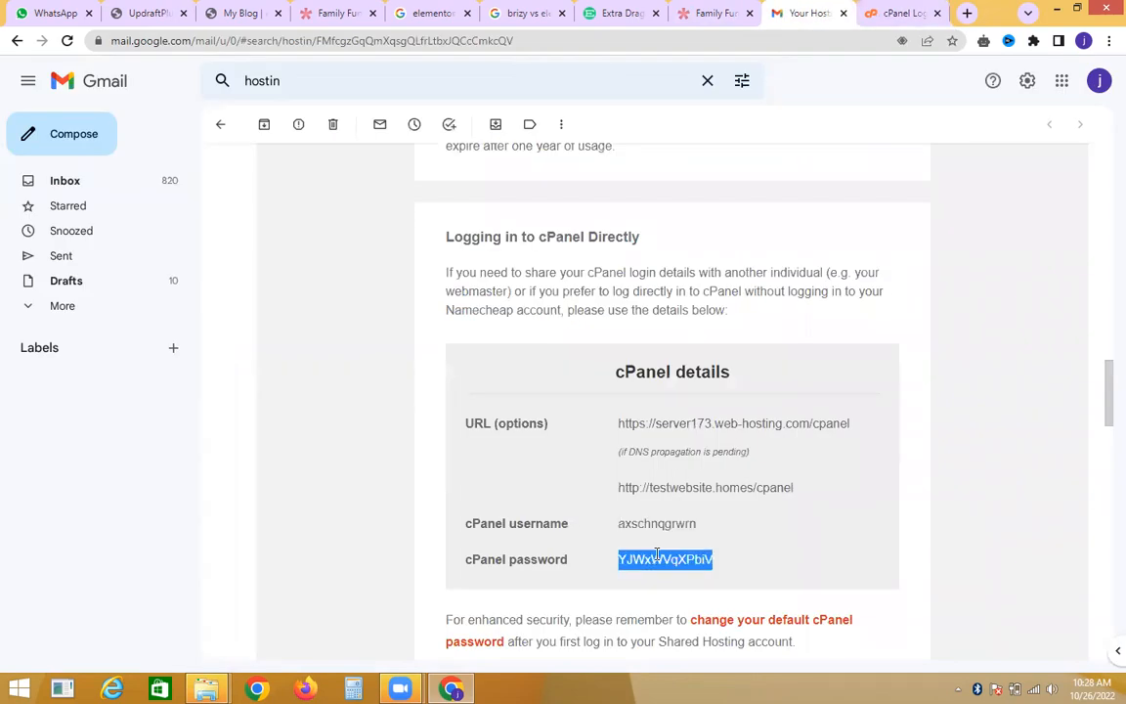
pyautogui.click(898, 11)
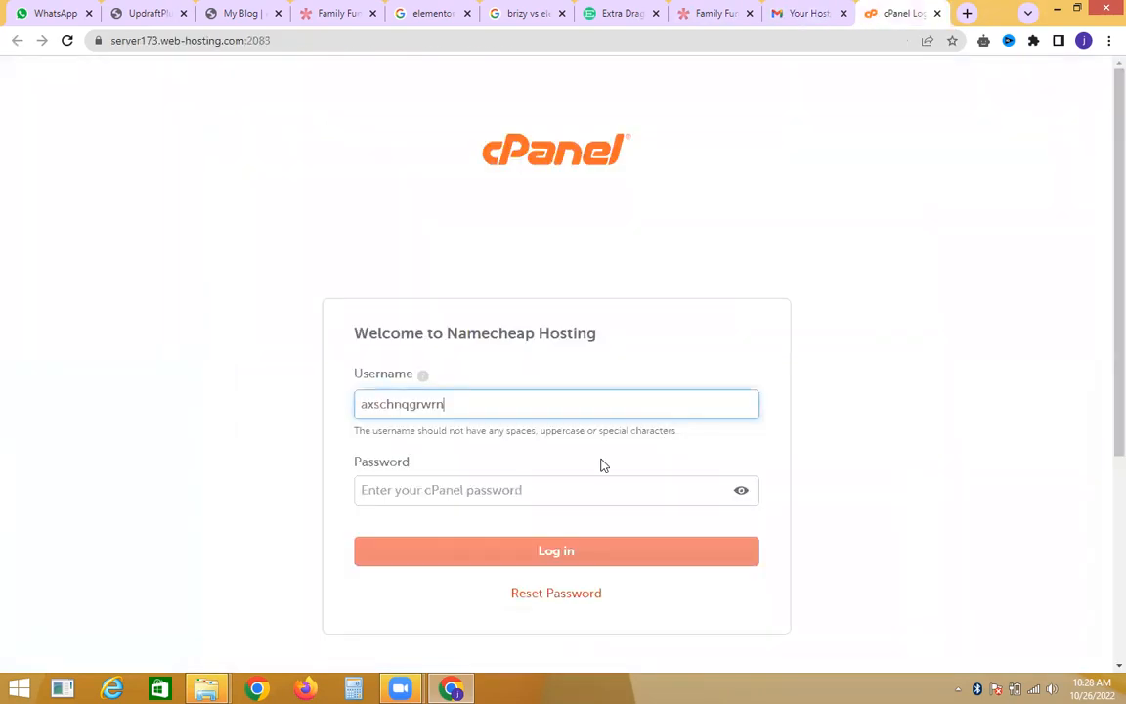
pyautogui.click(538, 487)
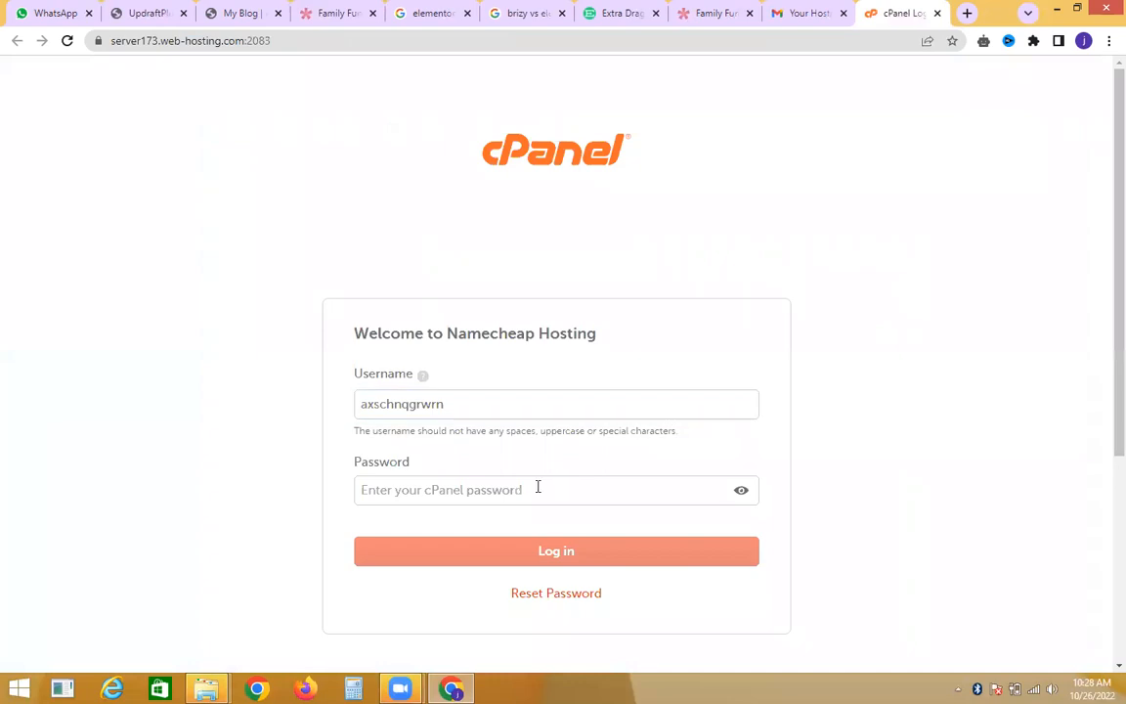
pyautogui.click(538, 487)
pyautogui.hotkey('ctrl', 'v')
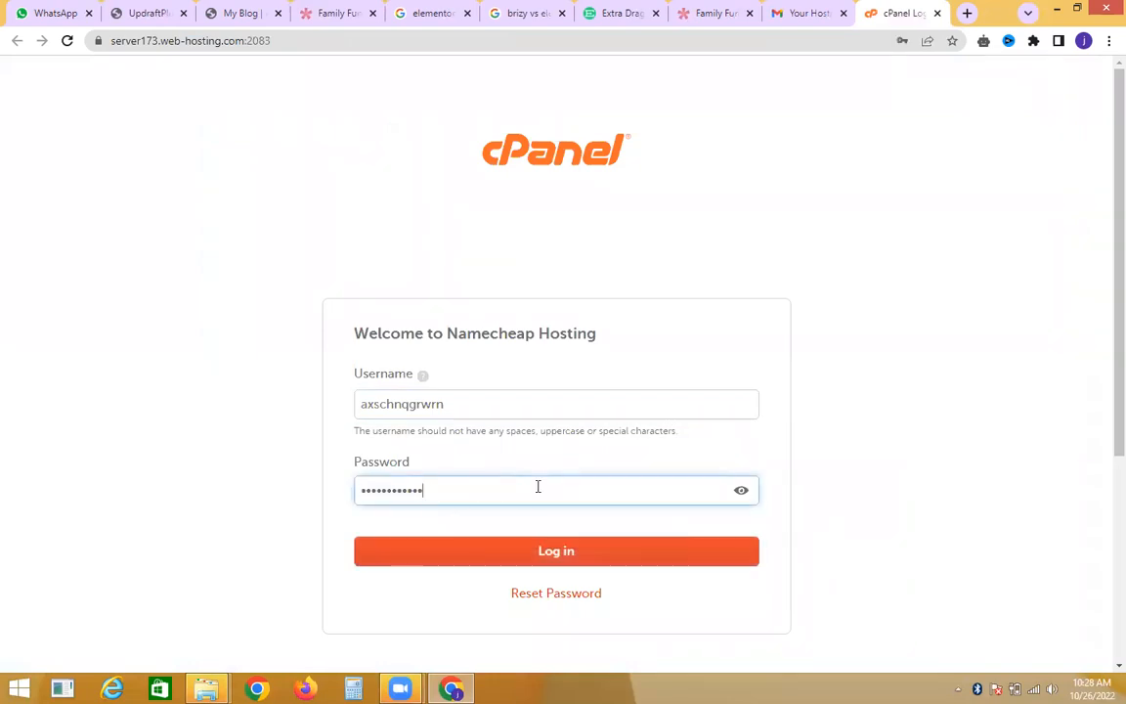
pyautogui.click(585, 548)
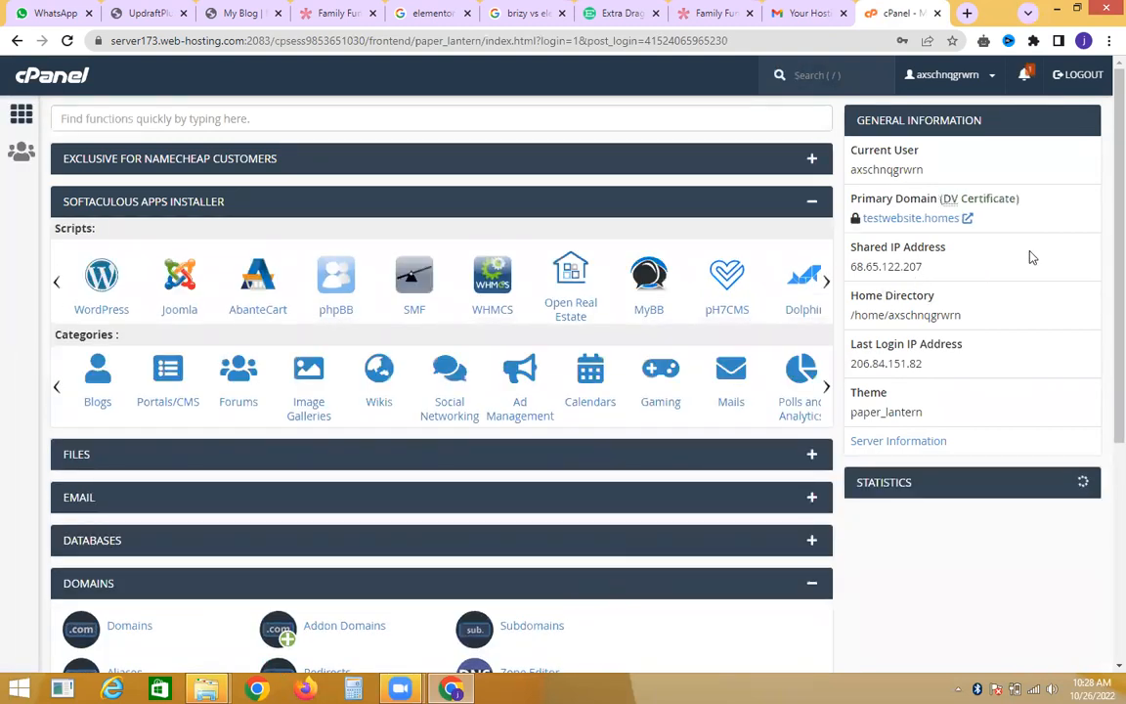
# - Collapse the Softaculous Apps Installer section on the cPanel dashboard
pyautogui.scroll(-3, 1102, 262)
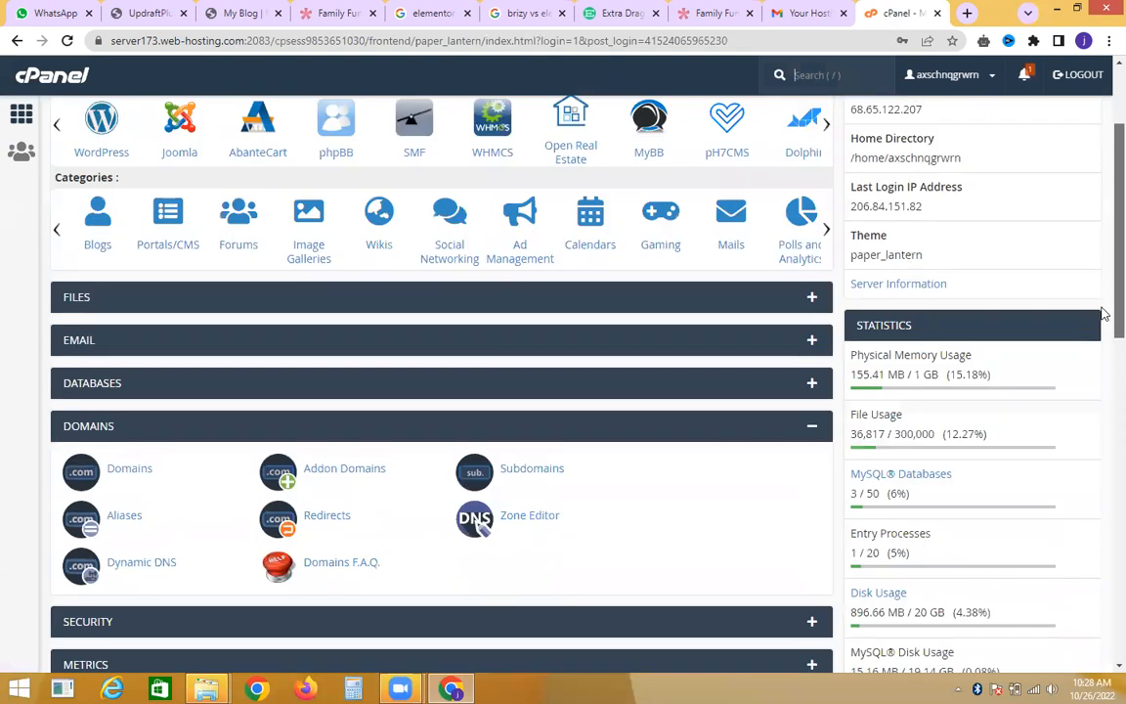
pyautogui.scroll(1, 1102, 284)
pyautogui.scroll(-1, 1102, 313)
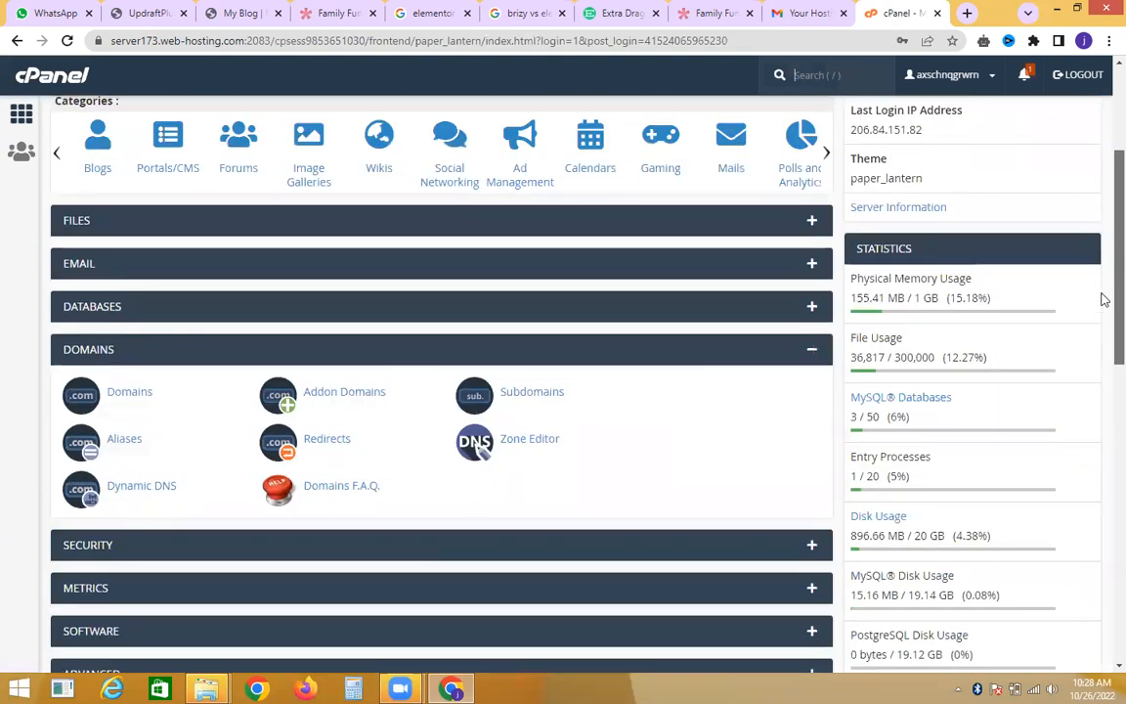
pyautogui.scroll(1, 1102, 299)
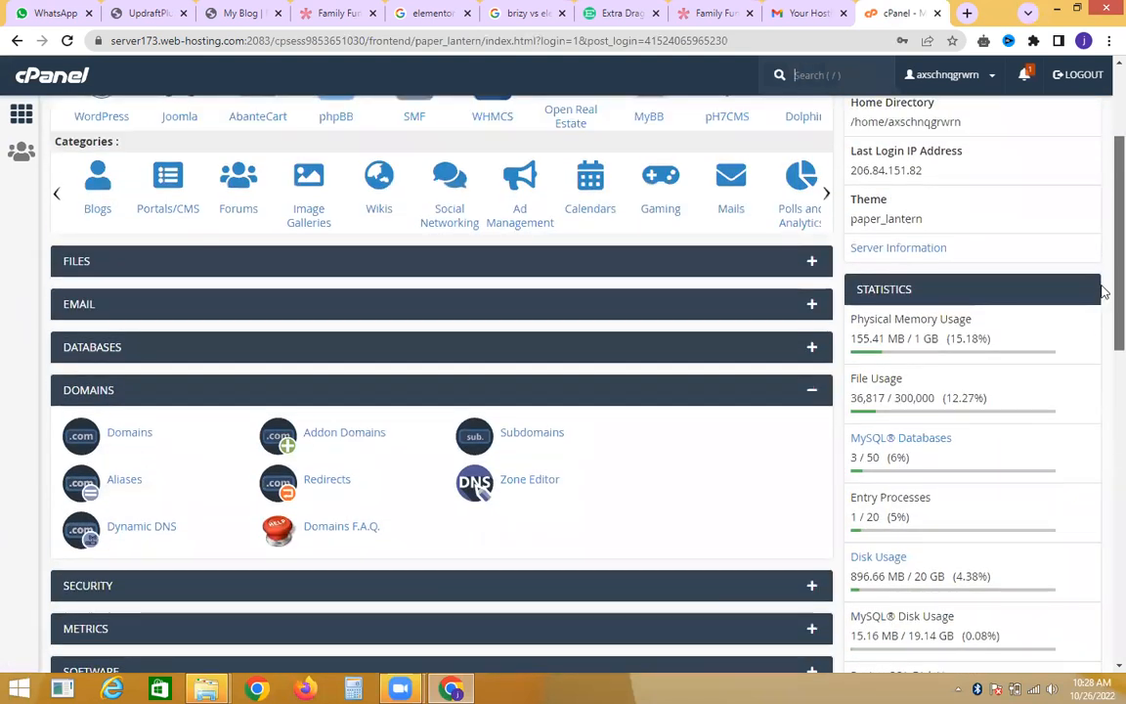
pyautogui.scroll(1, 1101, 279)
pyautogui.scroll(1, 1102, 240)
pyautogui.scroll(1, 1102, 225)
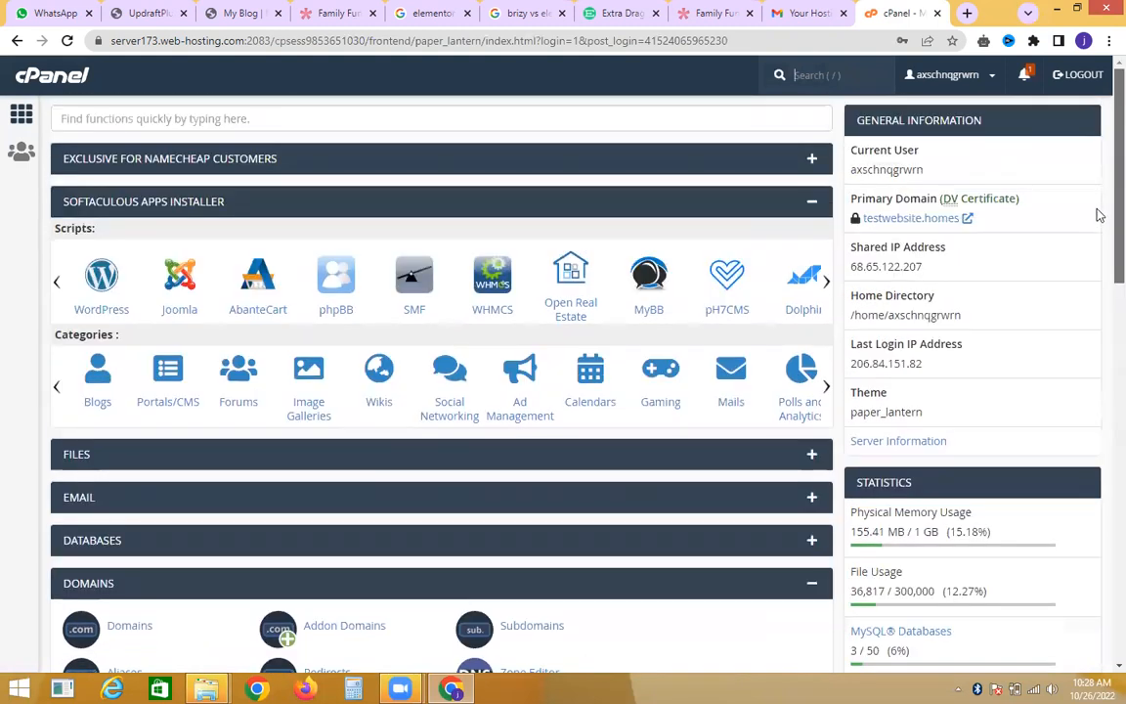
pyautogui.click(812, 204)
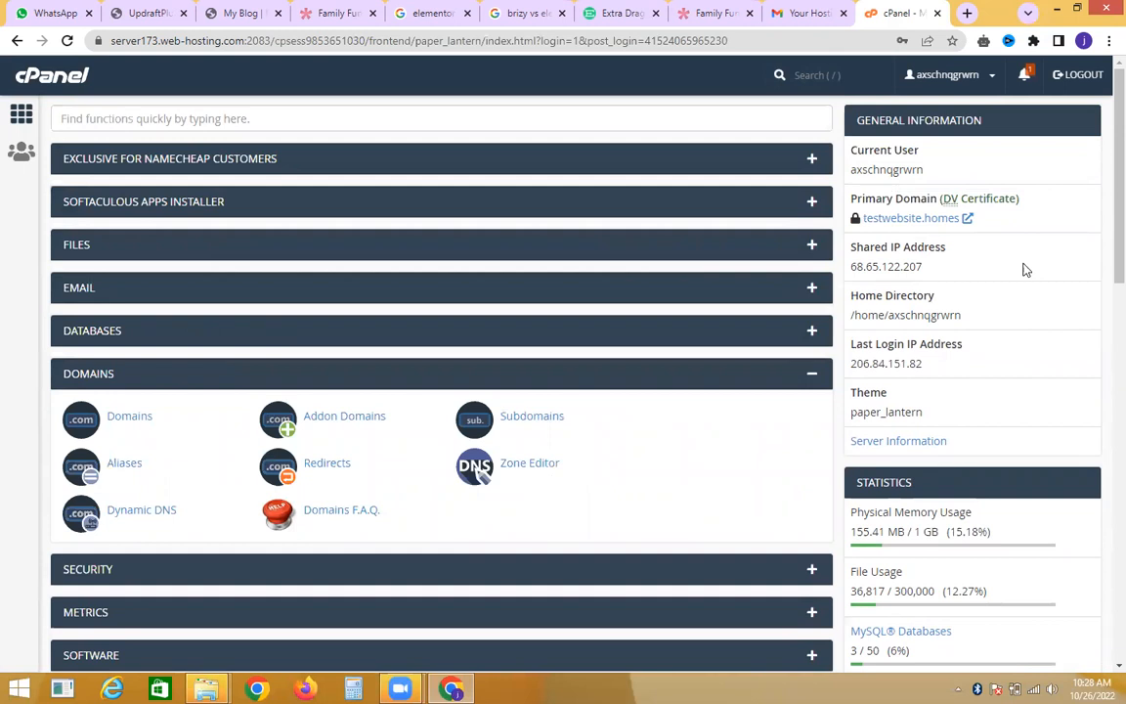
pyautogui.scroll(-3, 1101, 357)
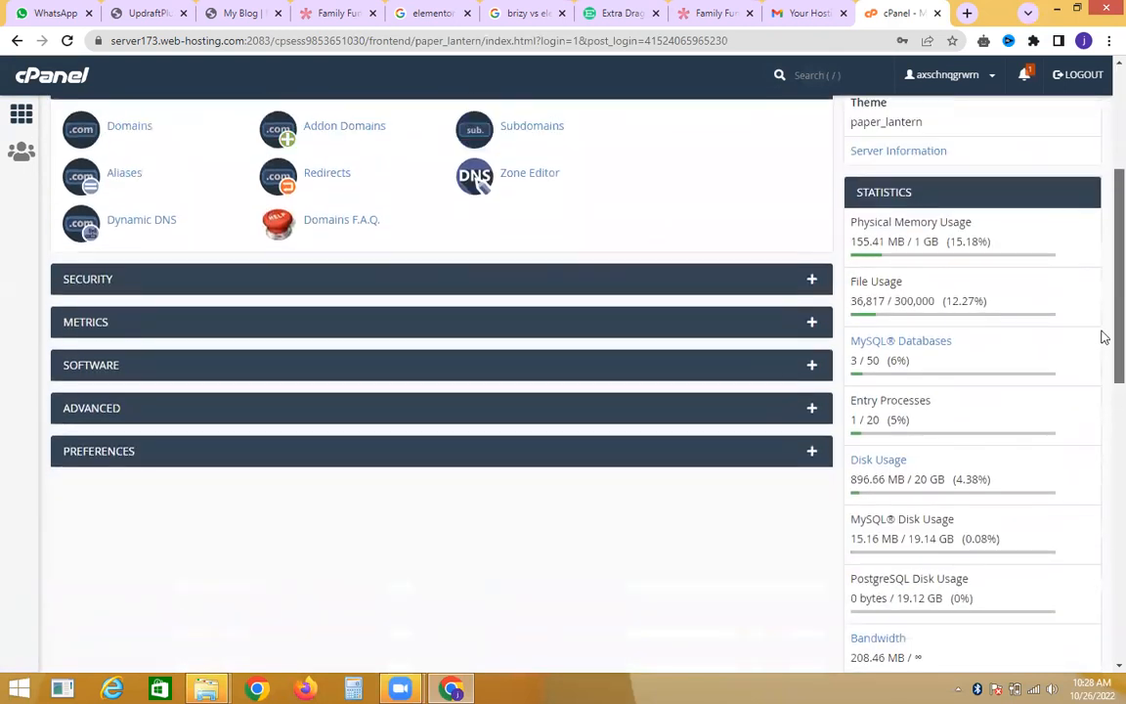
pyautogui.scroll(3, 1102, 337)
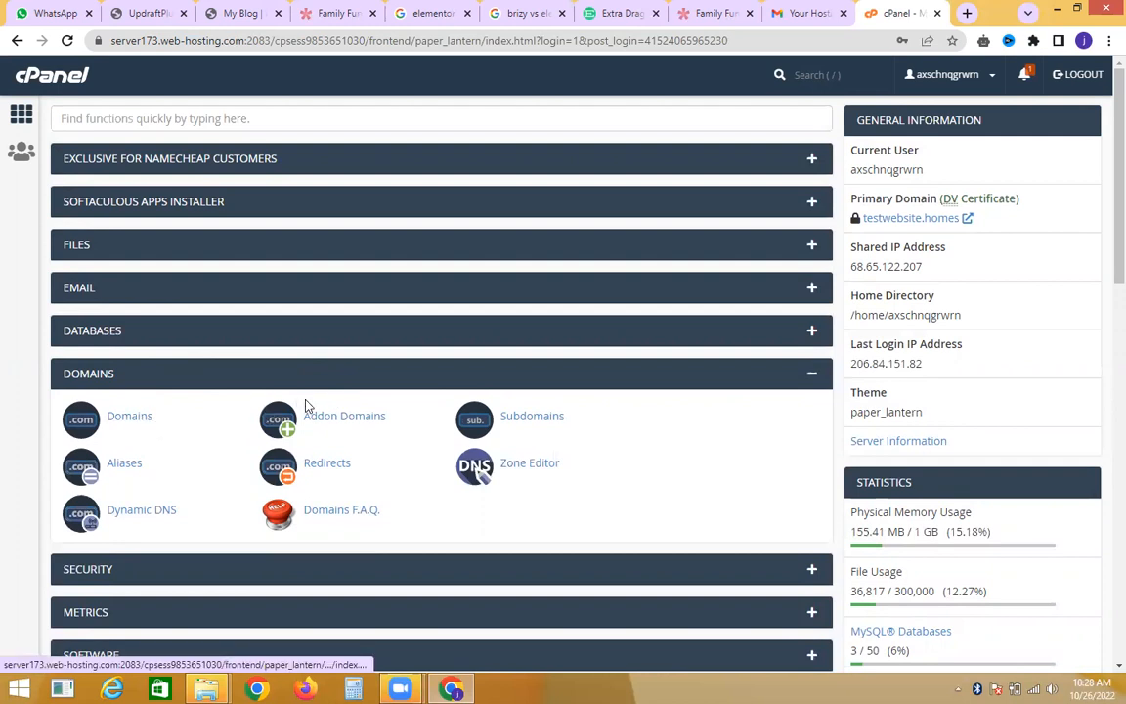
# - Open the Subdomains page and enter 'subdomain' as the subdomain name
pyautogui.click(519, 418)
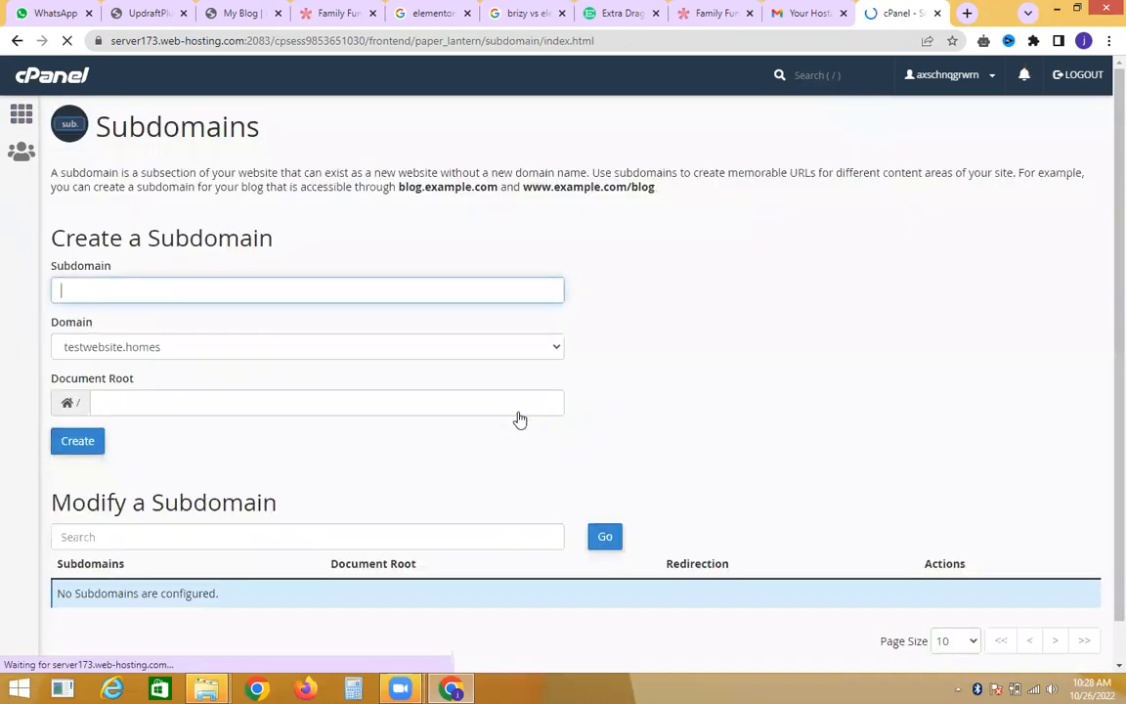
pyautogui.click(254, 289)
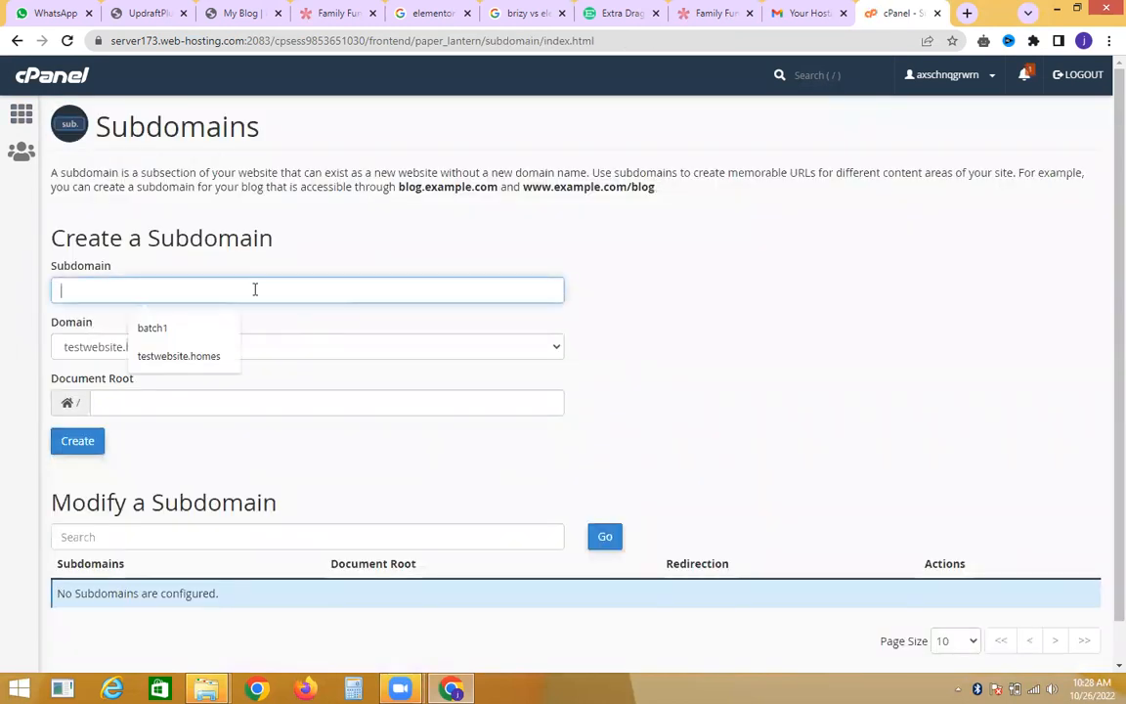
pyautogui.write('test')
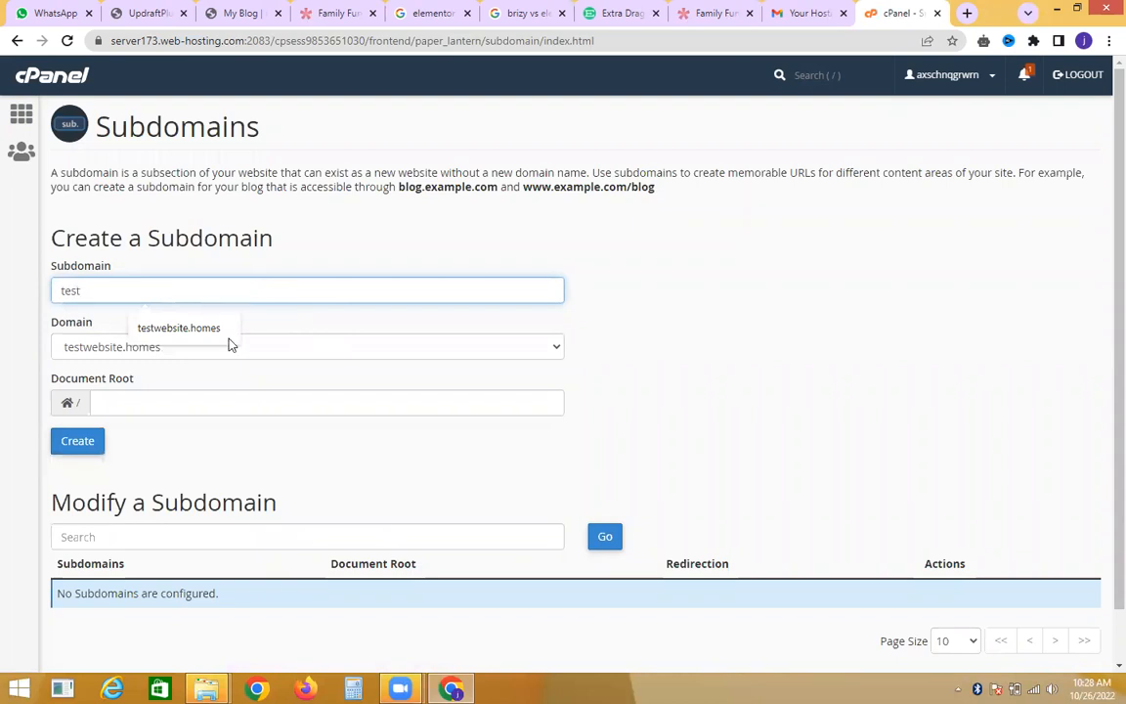
pyautogui.doubleClick(176, 300)
pyautogui.write('subdomA')
pyautogui.press('BackSpace')
pyautogui.write('ain')
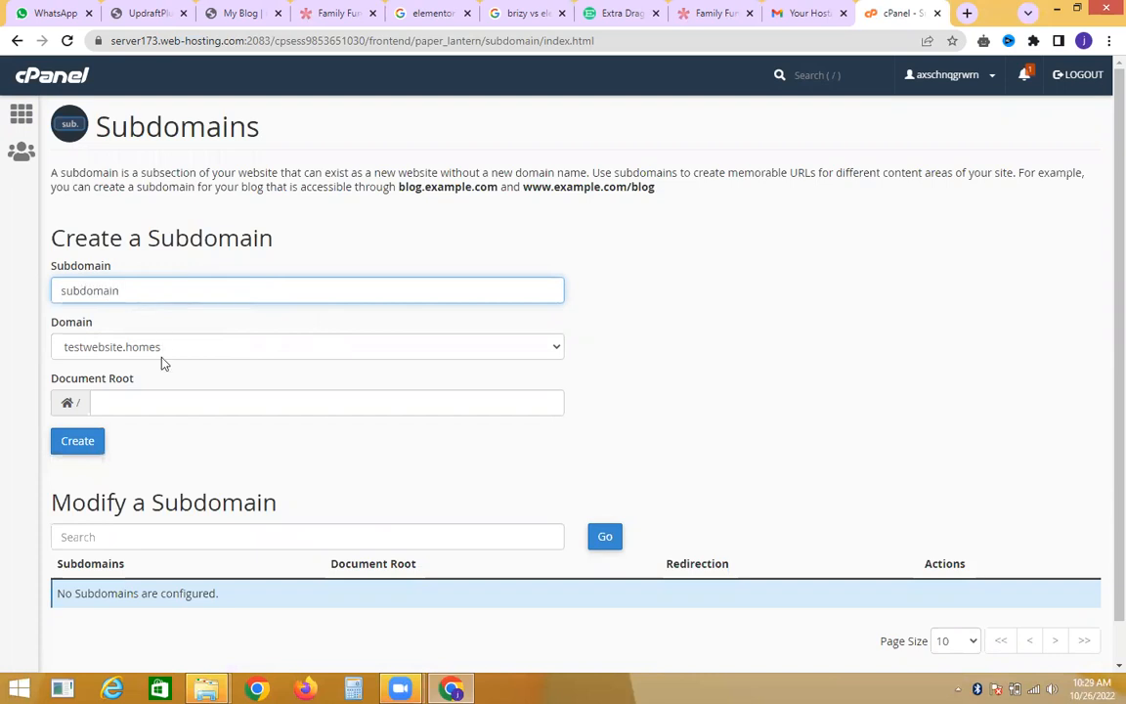
# - Accept the auto-filled document root and create the subdomain, which fails on an existing DNS entry
pyautogui.click(150, 389)
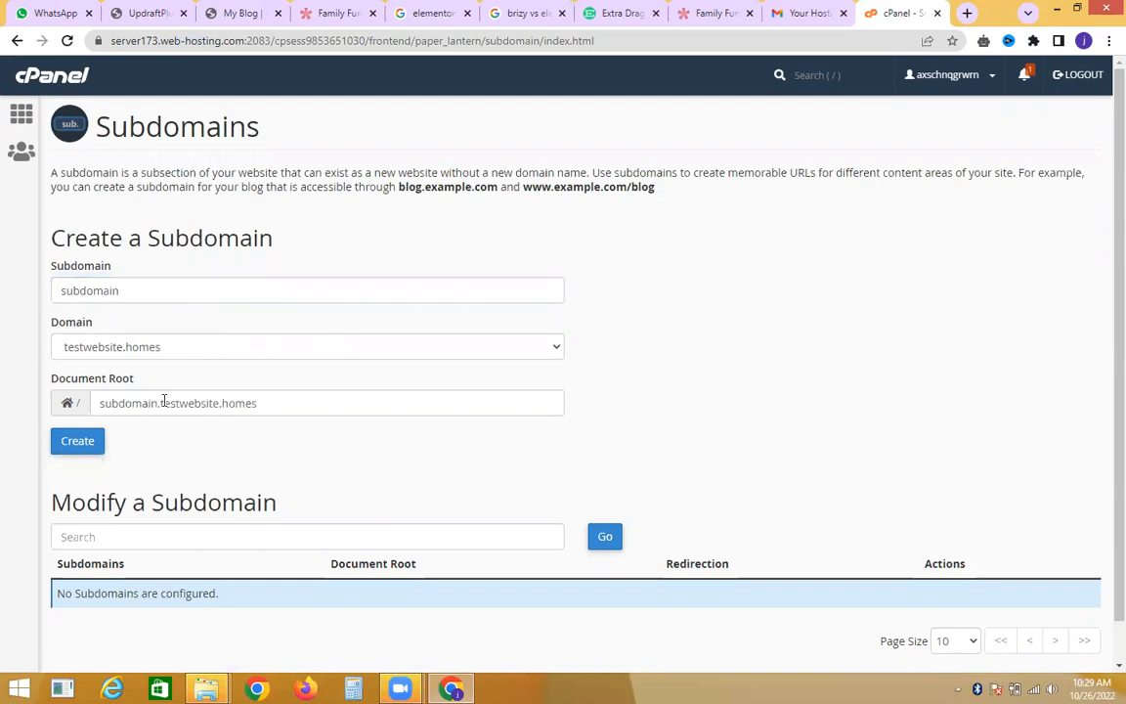
pyautogui.tripleClick(172, 401)
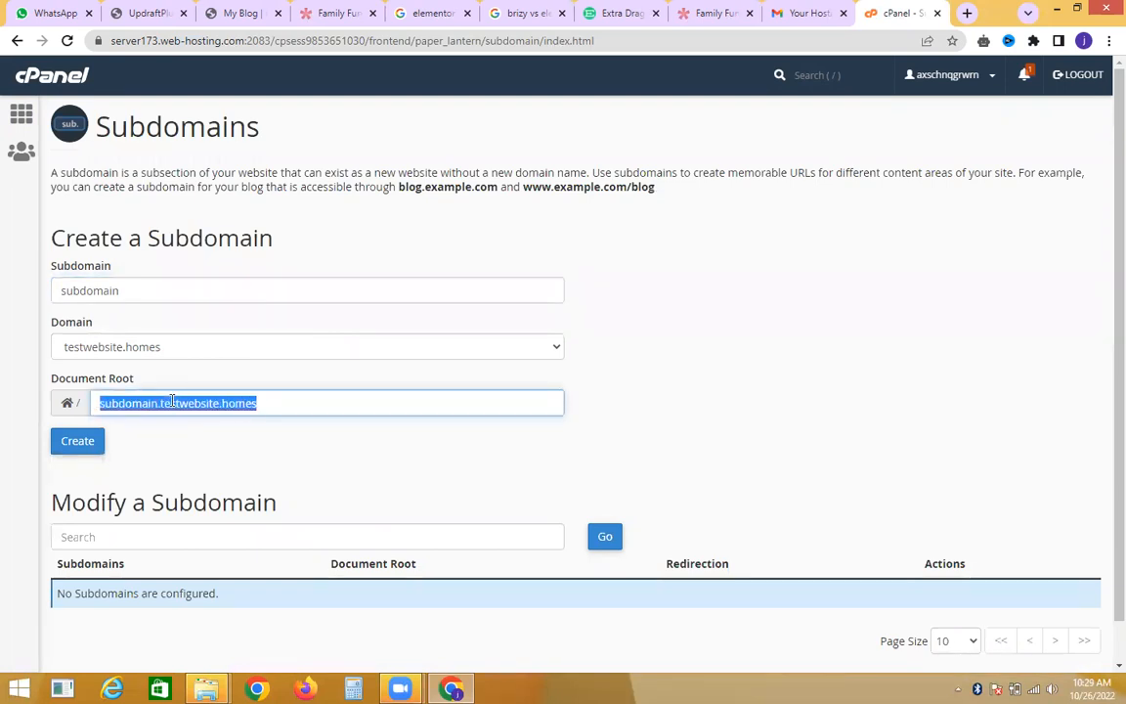
pyautogui.hotkey('ctrl', 'c')
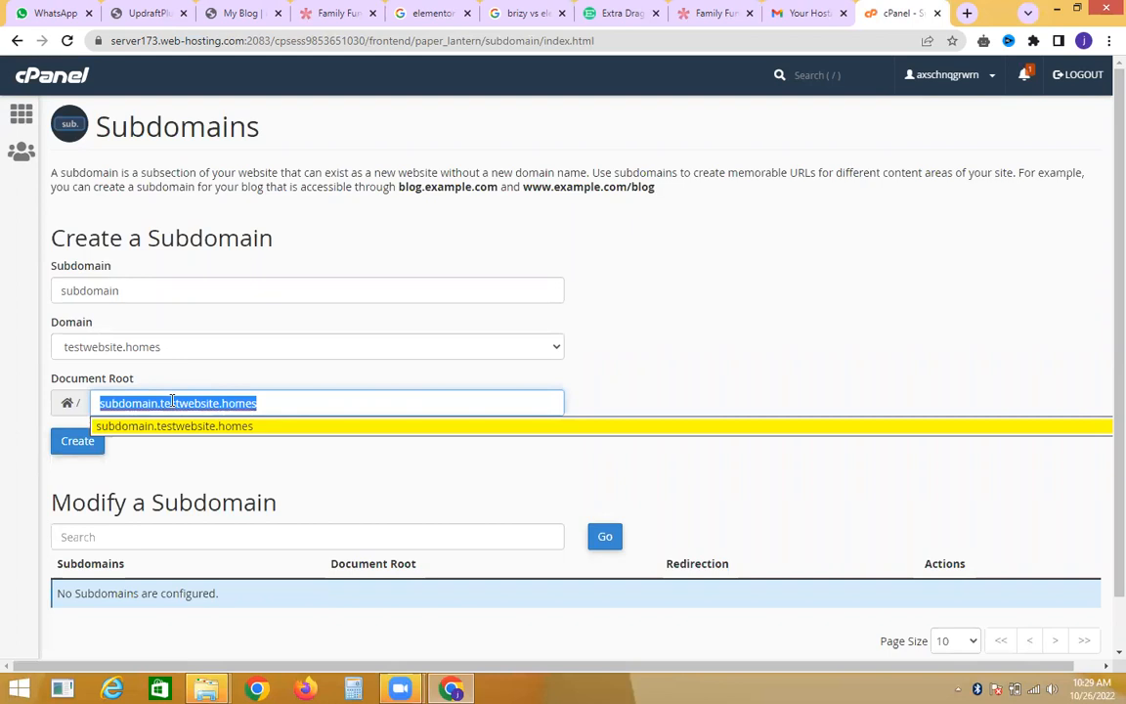
pyautogui.click(141, 446)
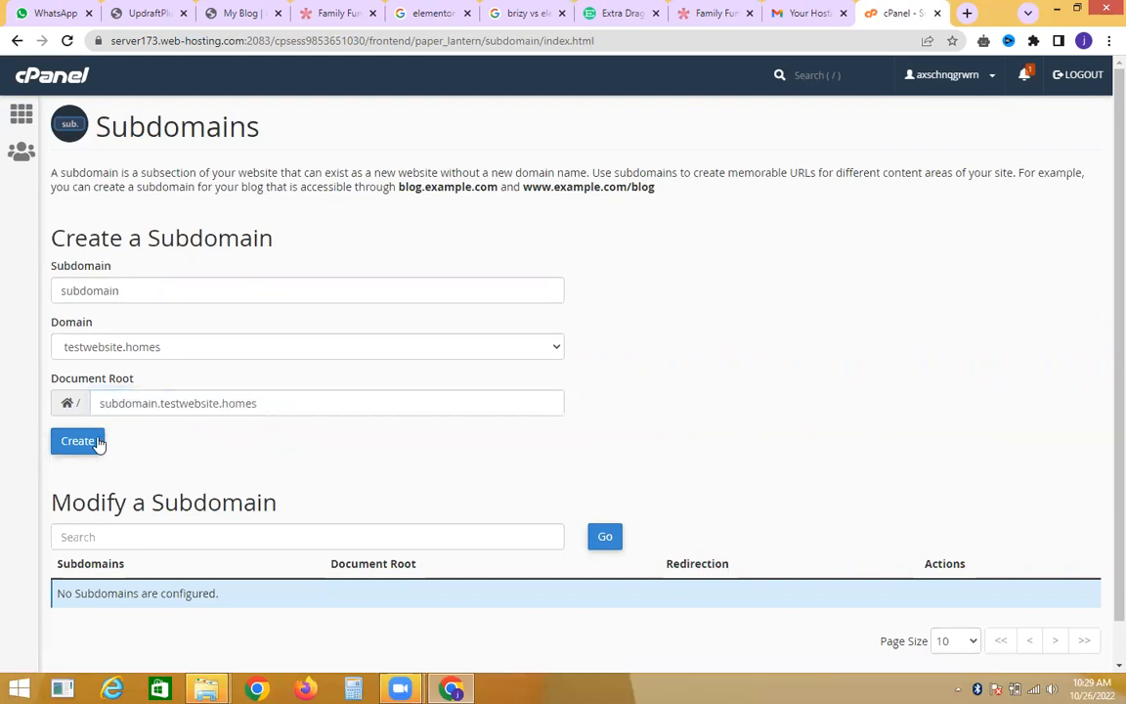
pyautogui.click(98, 443)
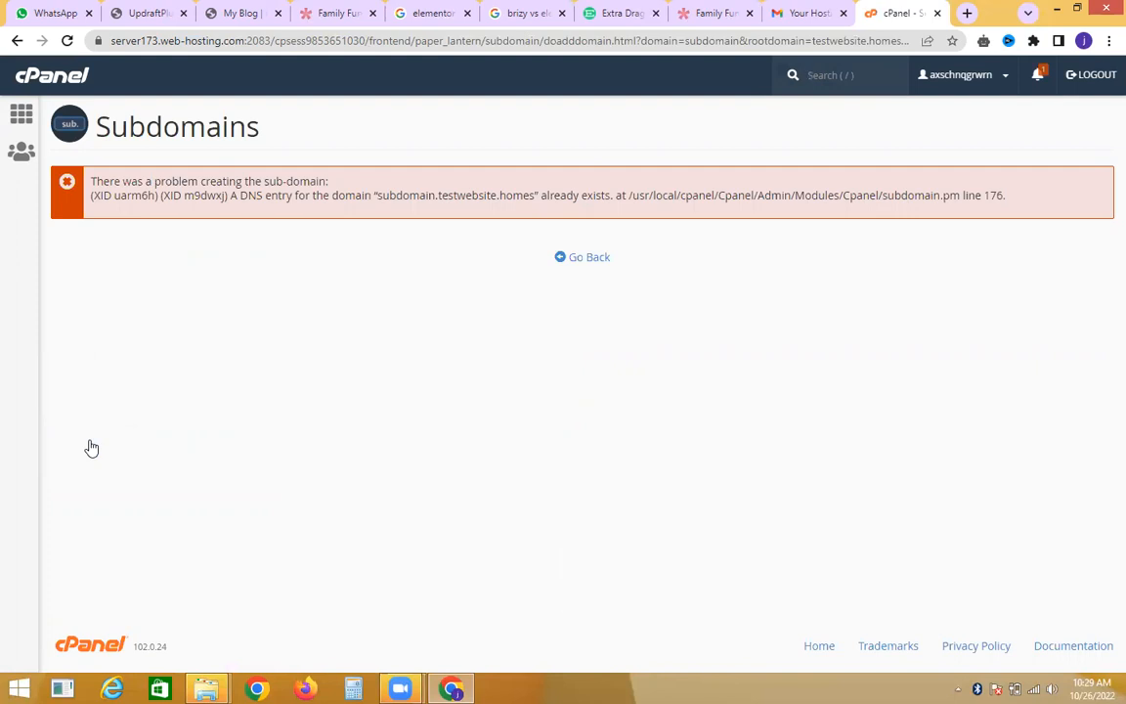
# - Delete subdomain.testwebsite.homes and return to the now-empty Subdomains list
pyautogui.click(584, 257)
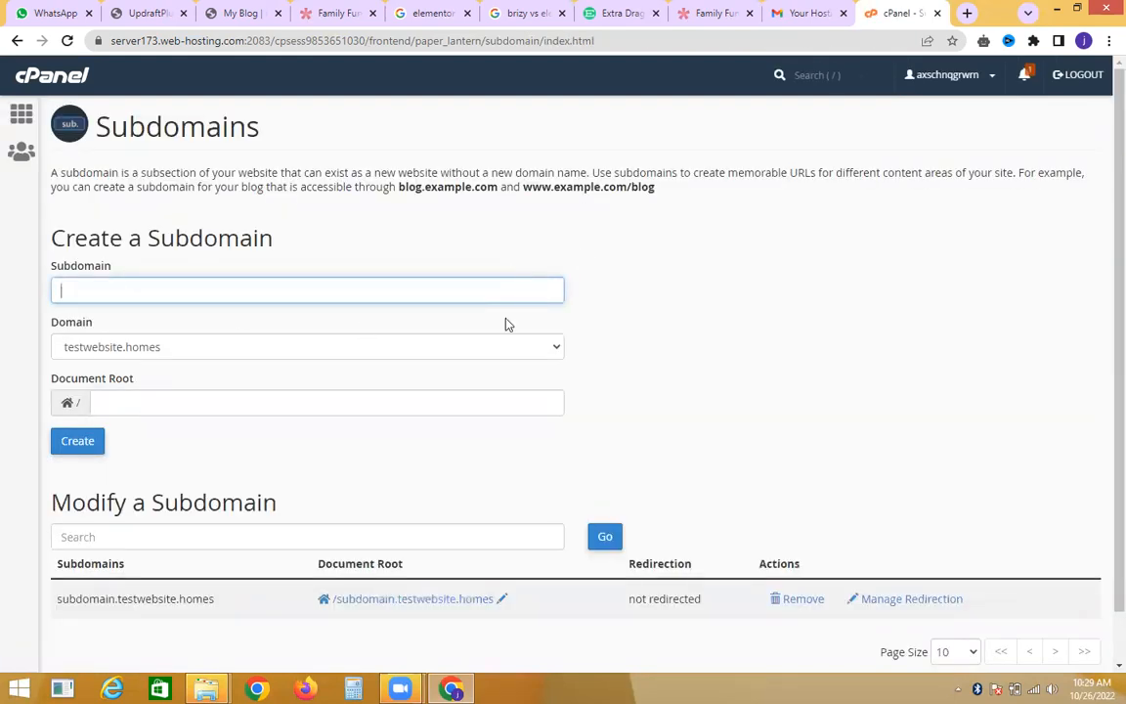
pyautogui.click(770, 583)
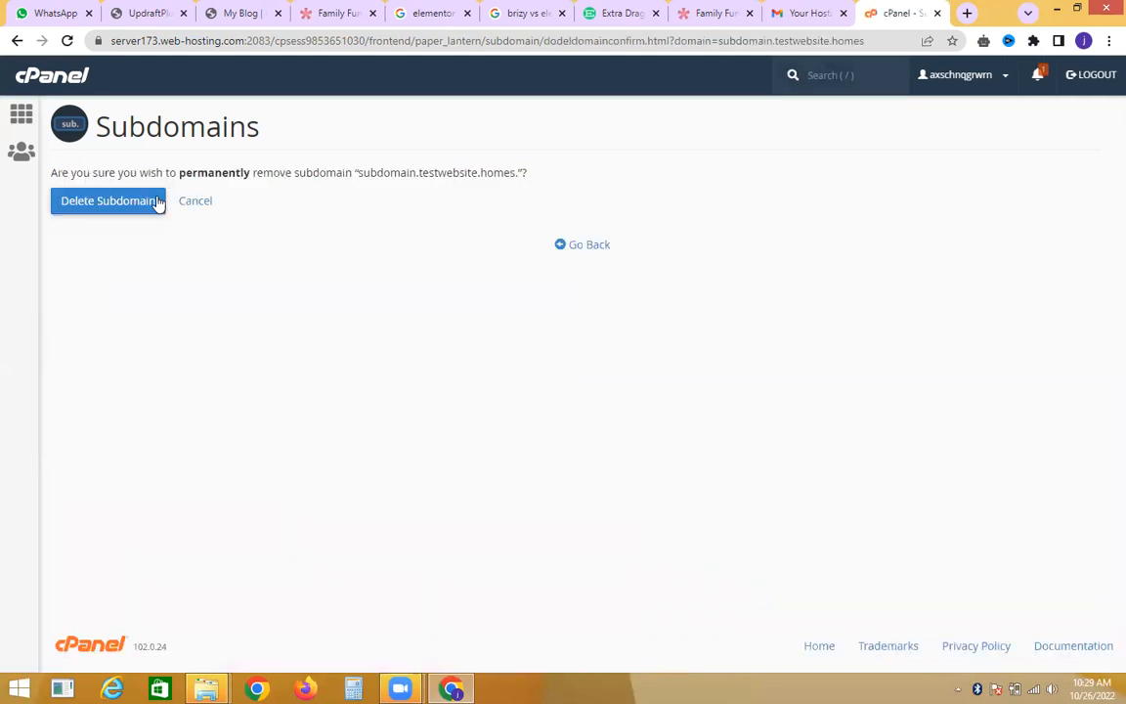
pyautogui.click(136, 203)
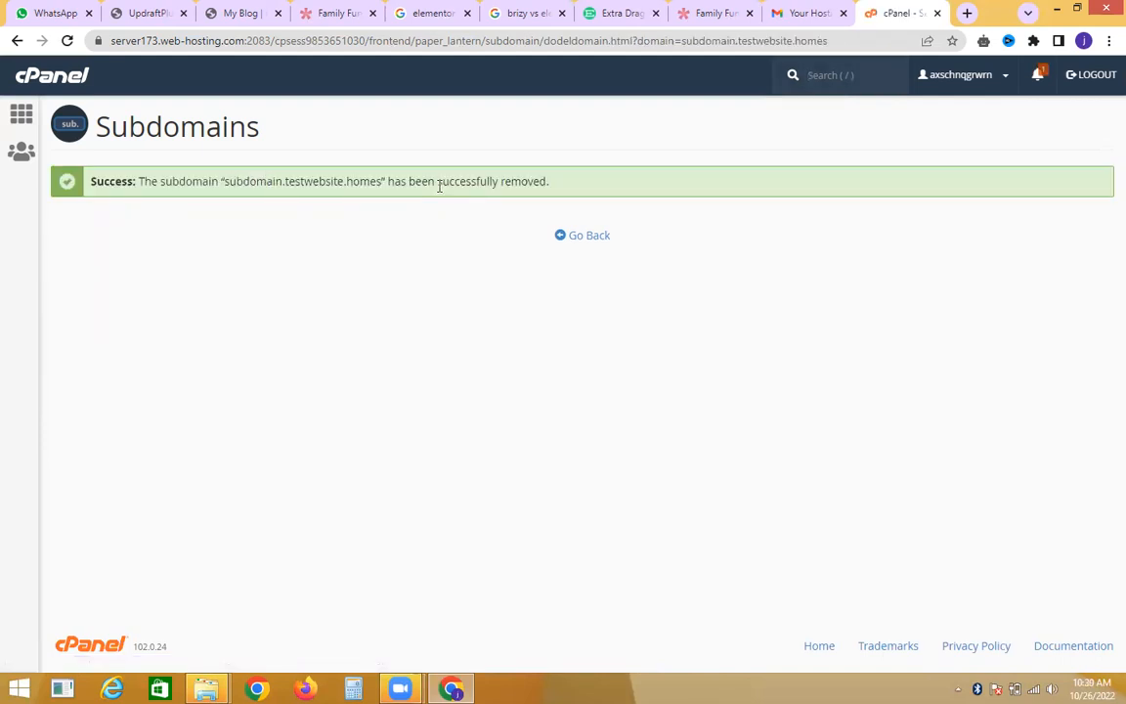
pyautogui.click(578, 237)
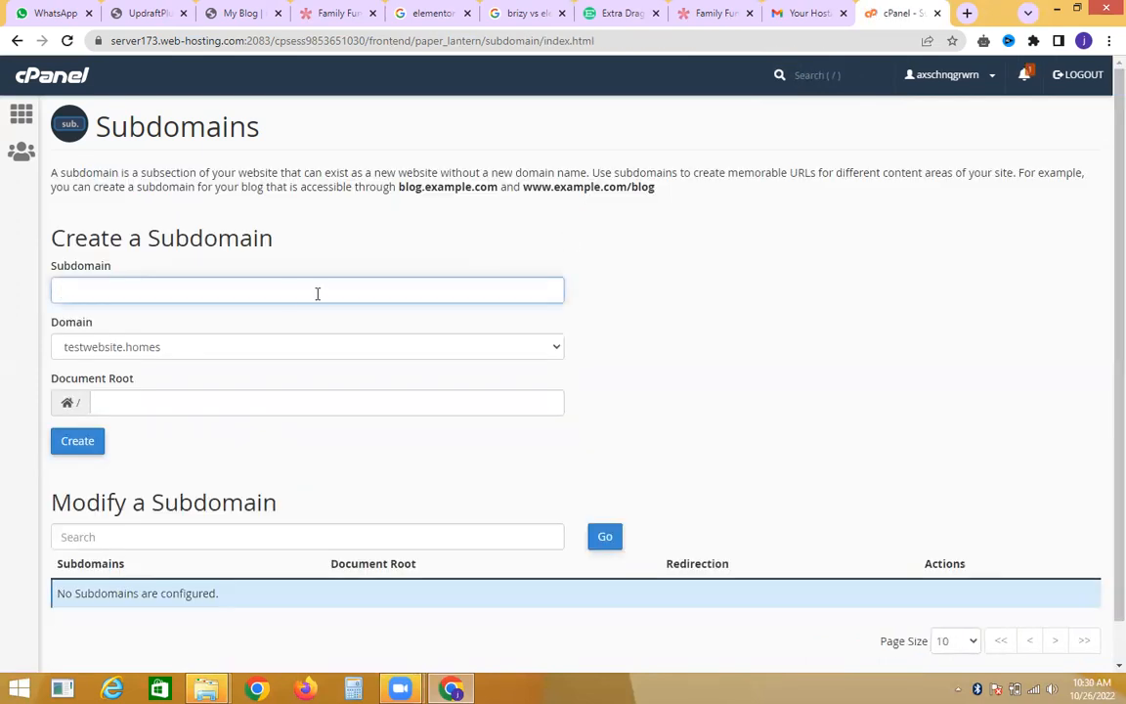
# - Create the subdomain 'mytest' with document root mytest.testwebsite.homes
pyautogui.click(292, 293)
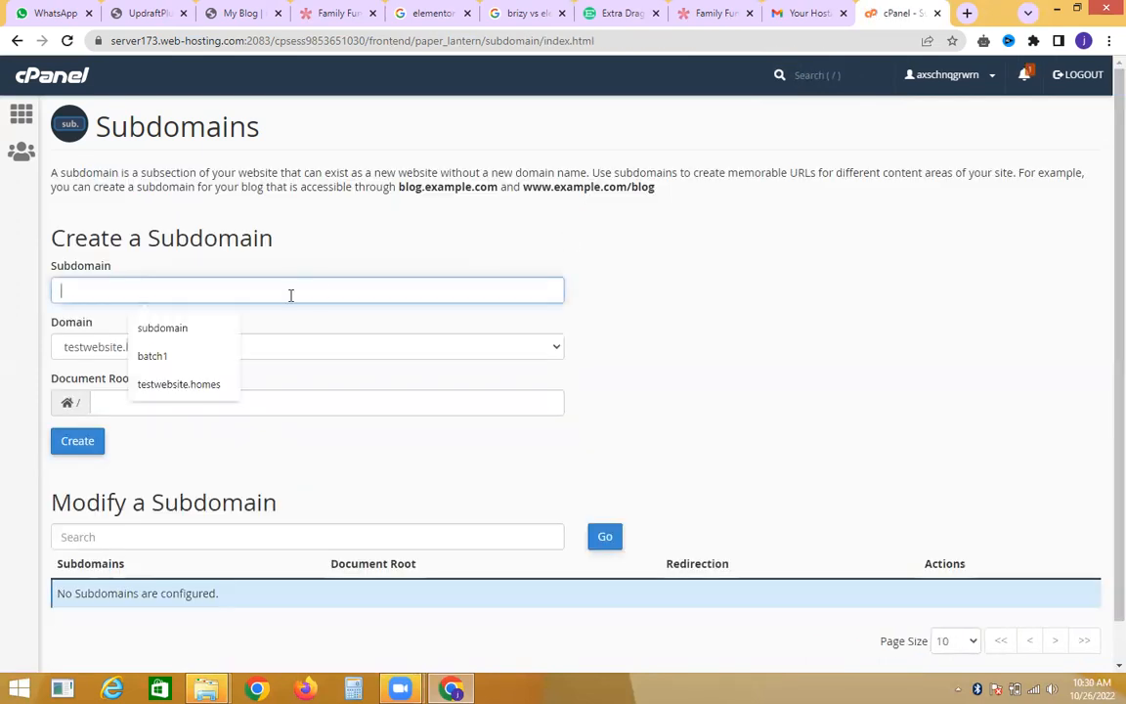
pyautogui.click(212, 325)
pyautogui.press('BackSpace')
pyautogui.press('BackSpace')
pyautogui.press('BackSpace')
pyautogui.press('BackSpace')
pyautogui.press('BackSpace')
pyautogui.press('BackSpace')
pyautogui.press('BackSpace')
pyautogui.press('BackSpace')
pyautogui.press('BackSpace')
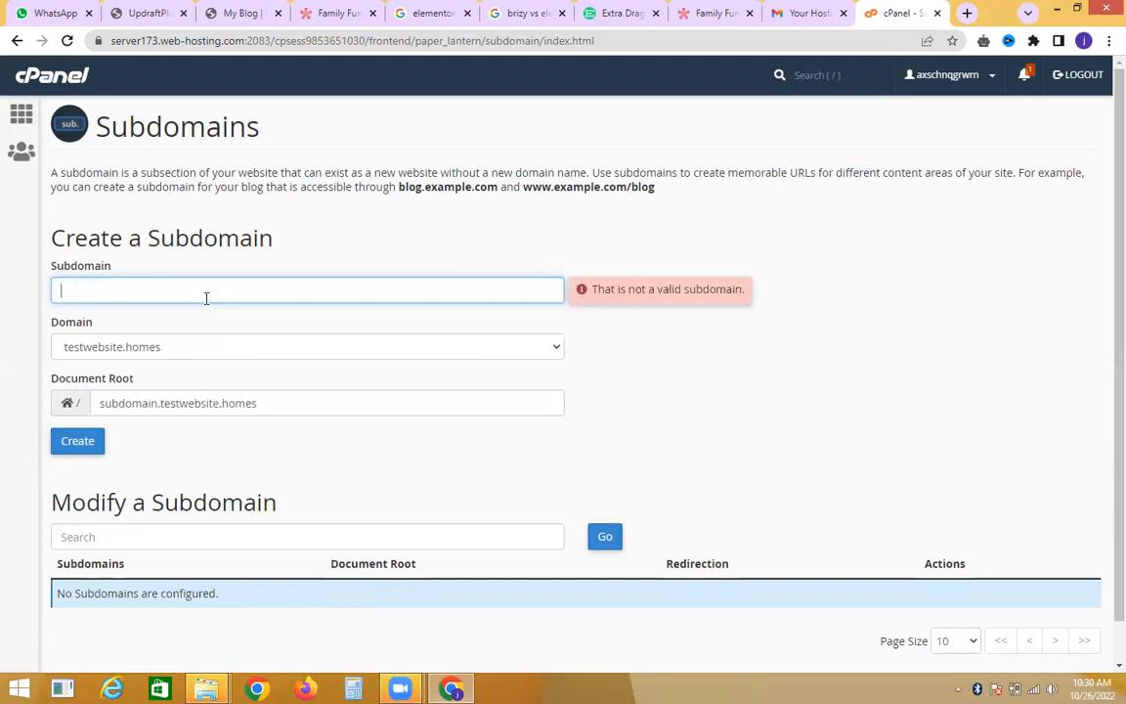
pyautogui.write('mytest')
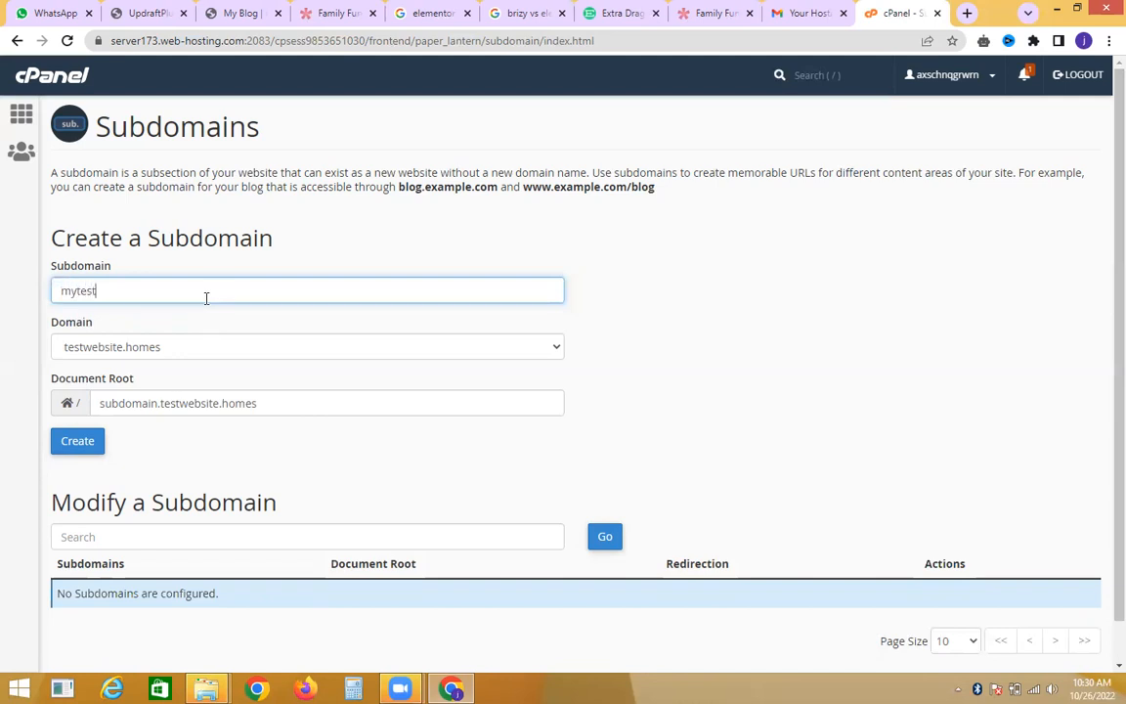
pyautogui.click(115, 407)
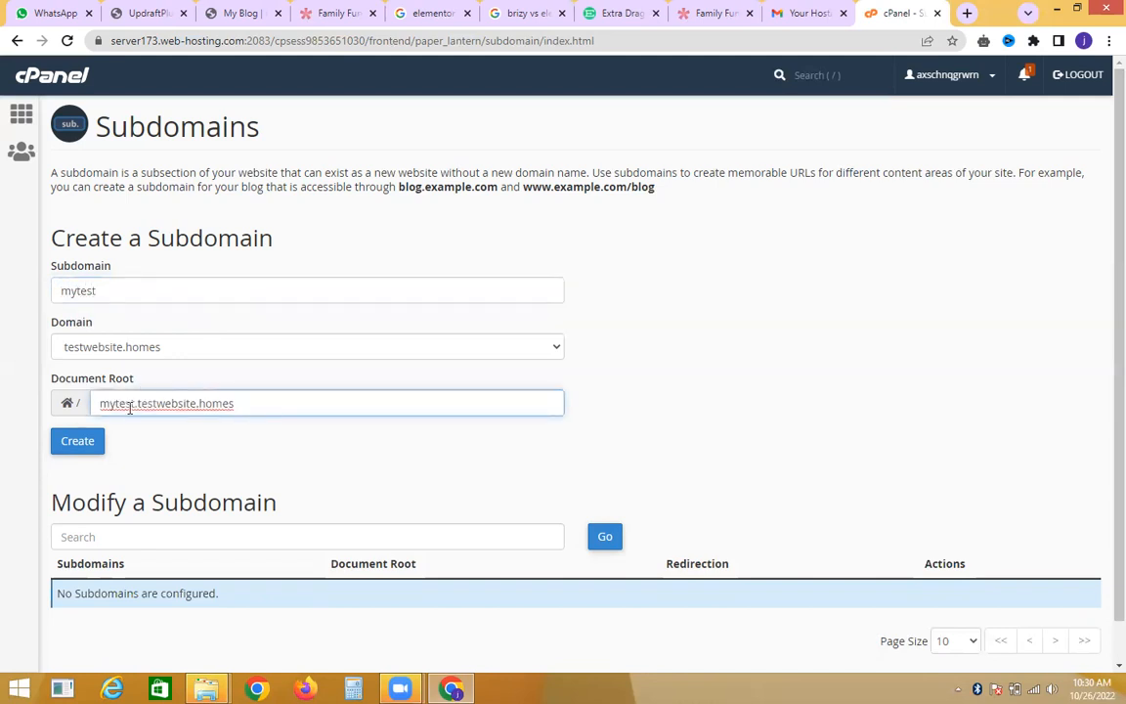
pyautogui.tripleClick(130, 407)
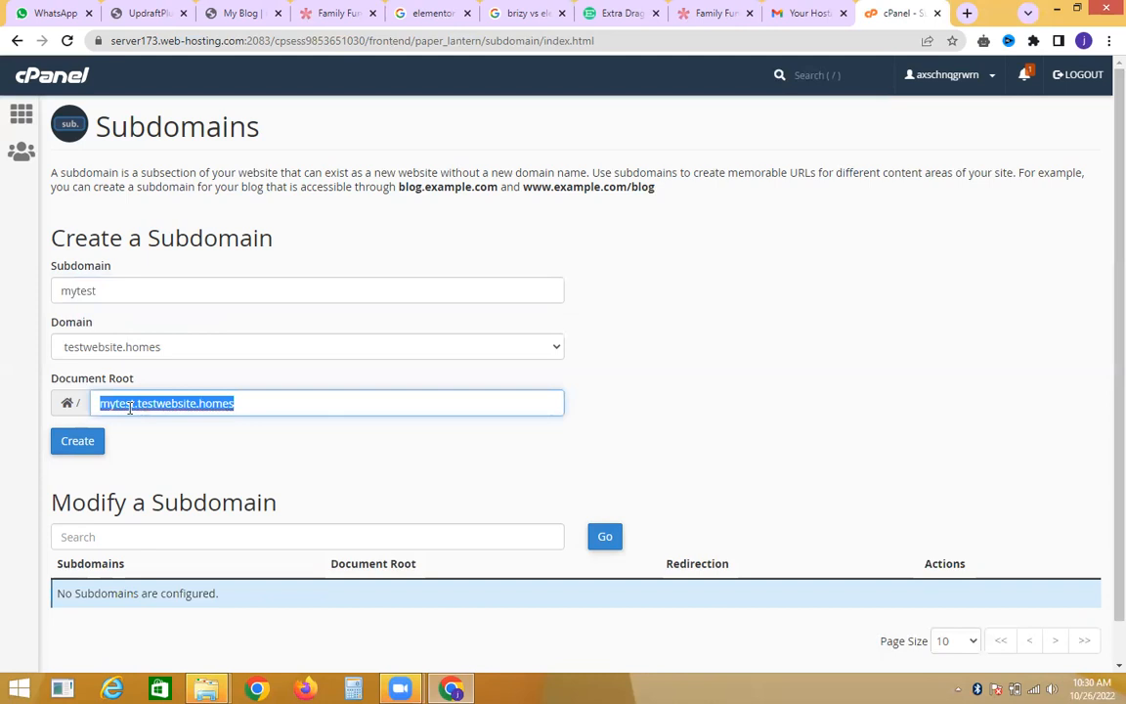
pyautogui.click(73, 448)
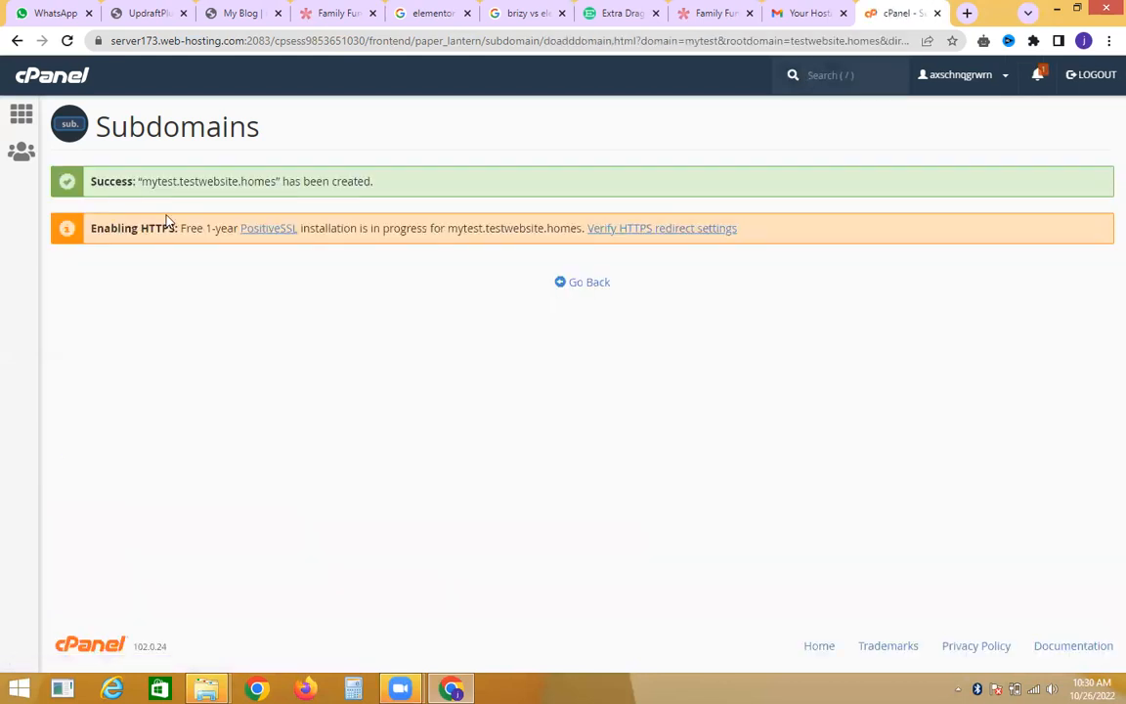
# - Select mytest in the success message and return to the subdomain list
pyautogui.moveTo(141, 181); pyautogui.dragTo(175, 181)
pyautogui.tripleClick(175, 181)
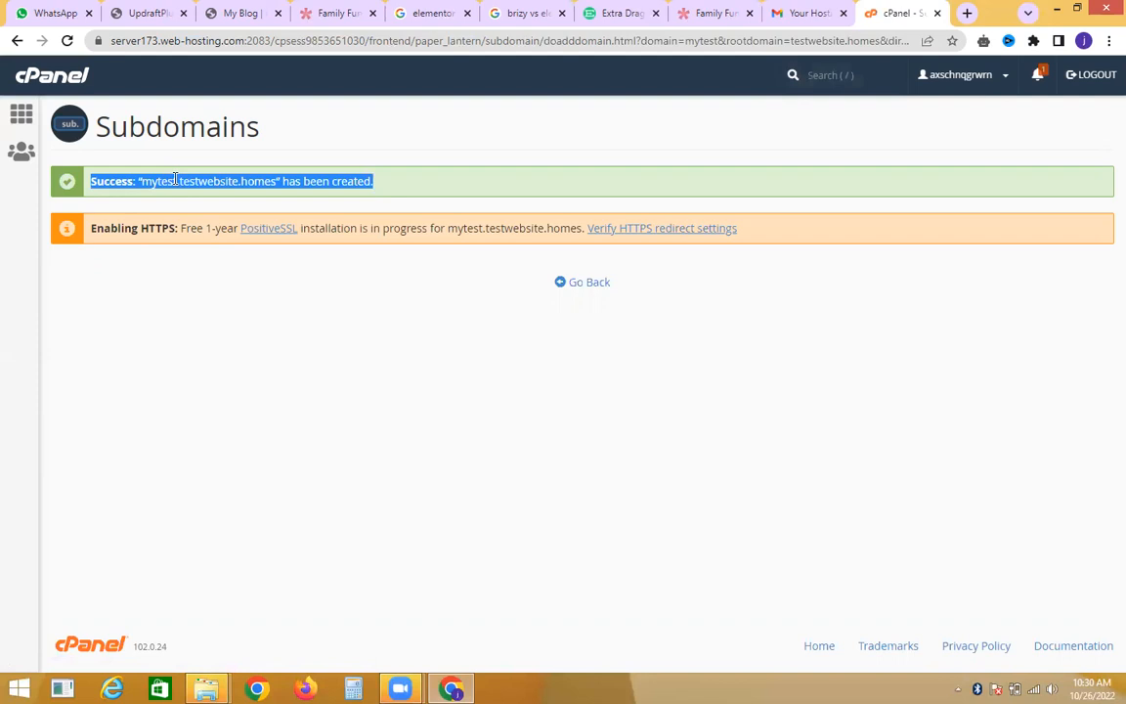
pyautogui.click(577, 293)
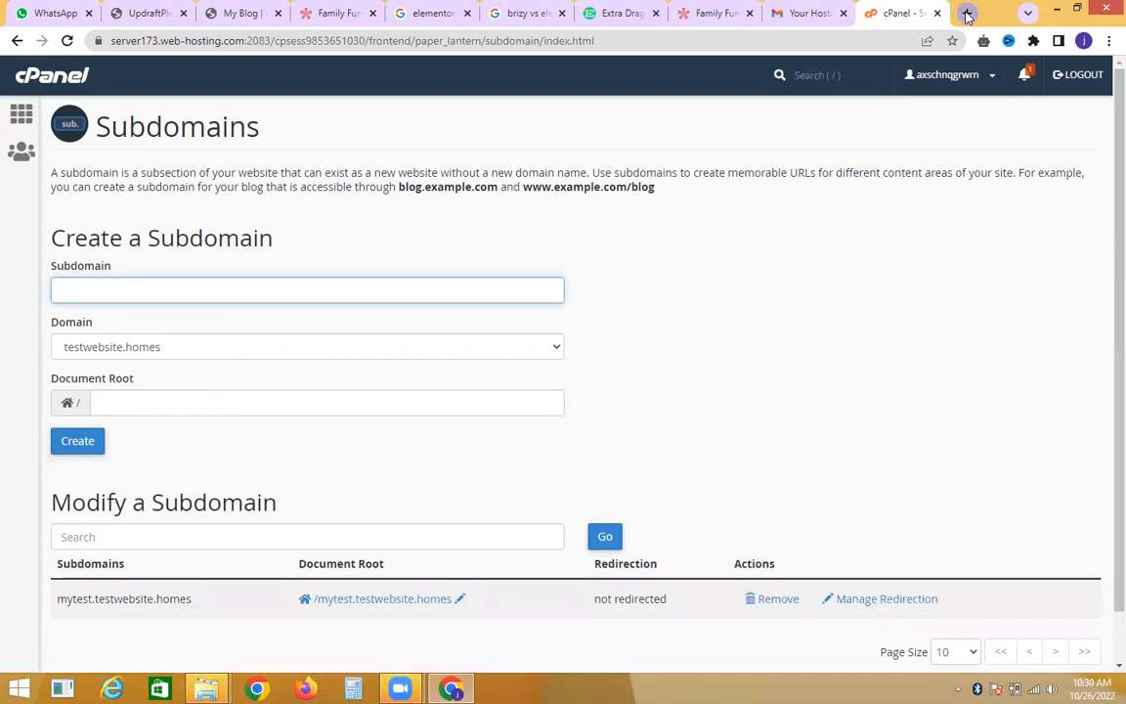
pyautogui.click(967, 15)
# - Load mytest.testwebsite.homes in the new tab to see the default SORRY page
pyautogui.write('mytest.testwebsite.homes')
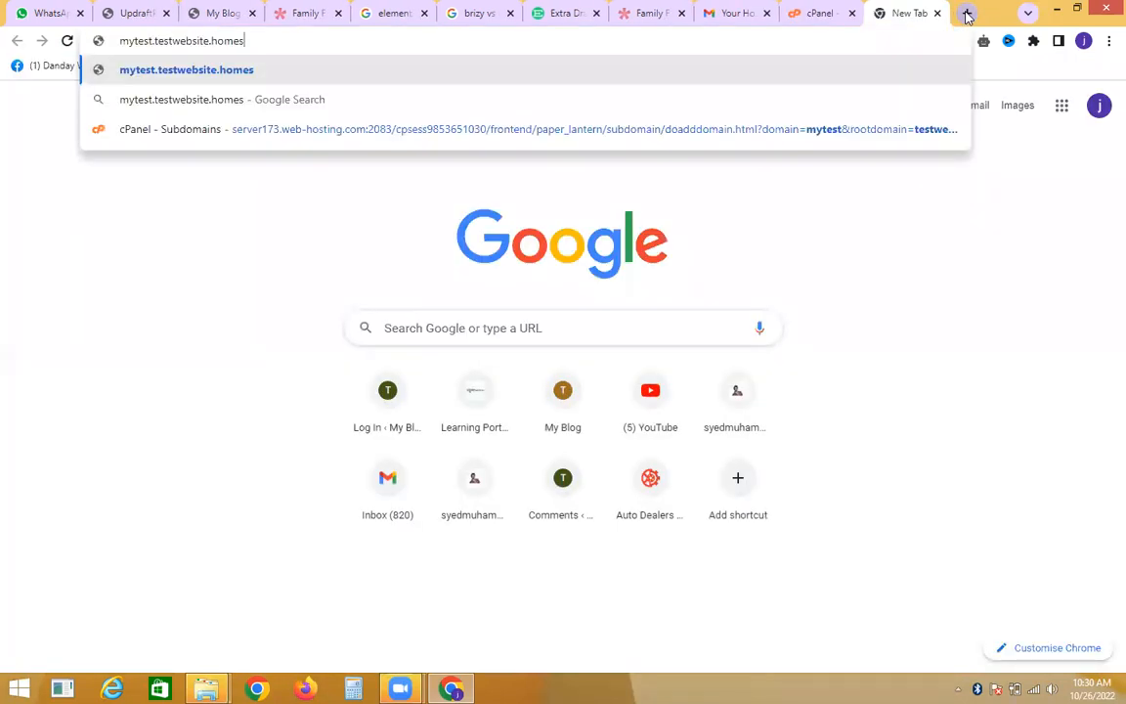
pyautogui.press('Return')
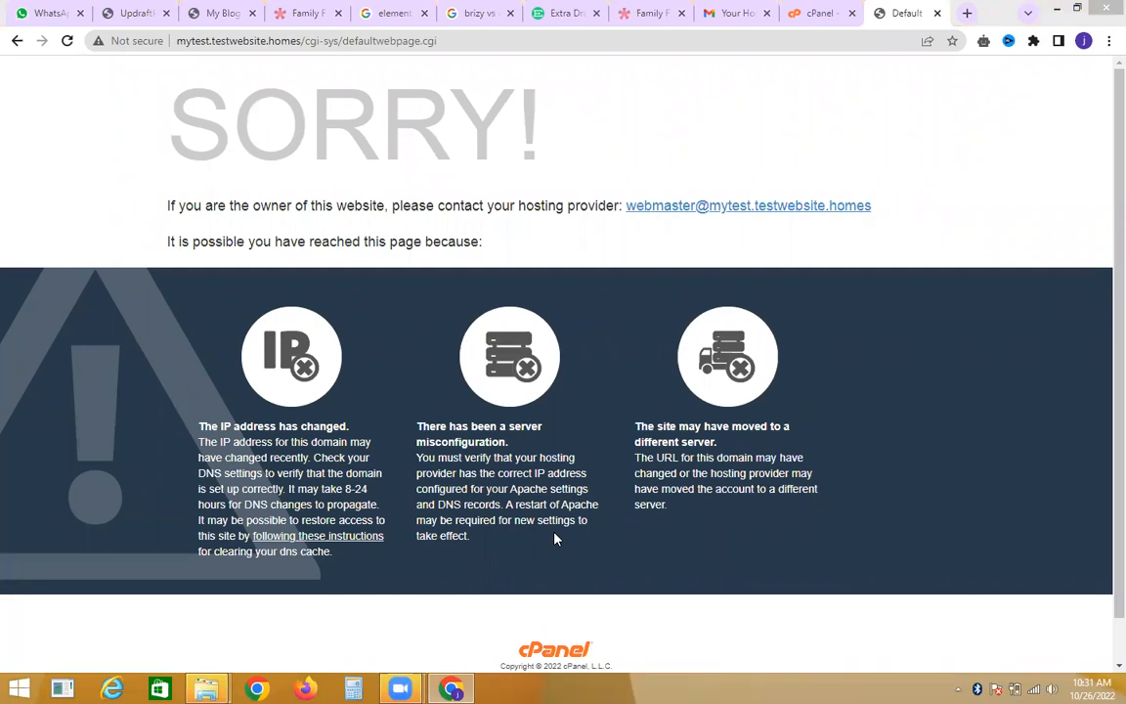
# - Open the WordPress install form from Softaculous Apps Installer in cPanel
pyautogui.click(816, 12)
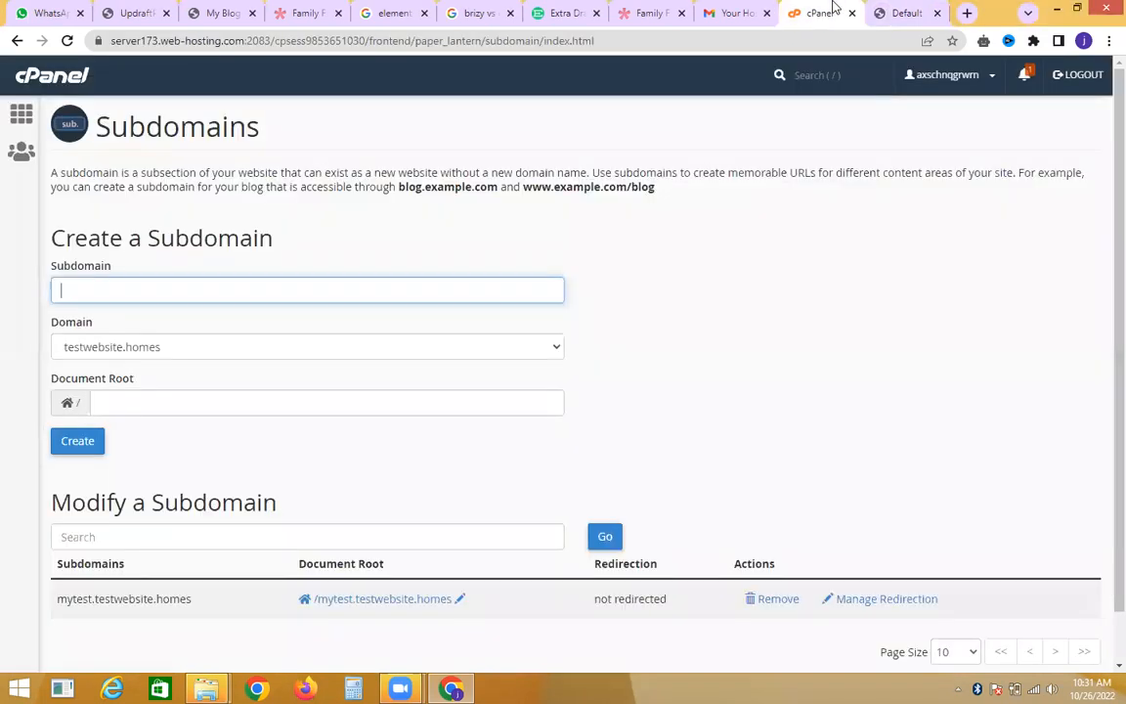
pyautogui.click(20, 115)
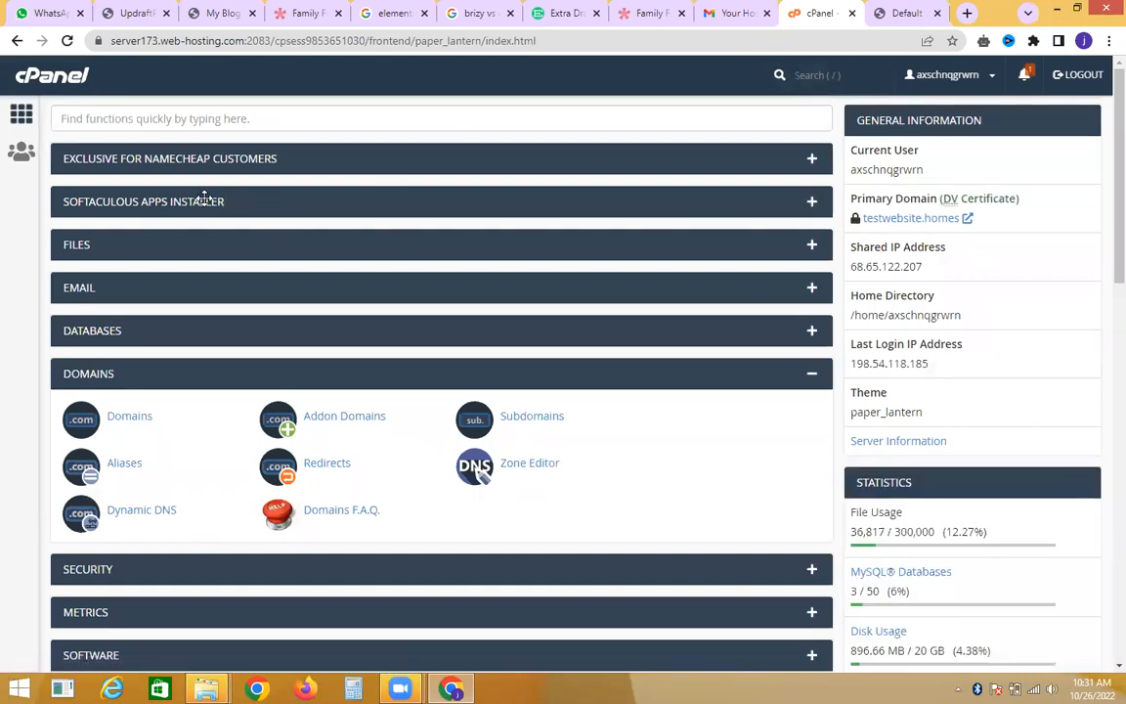
pyautogui.click(811, 203)
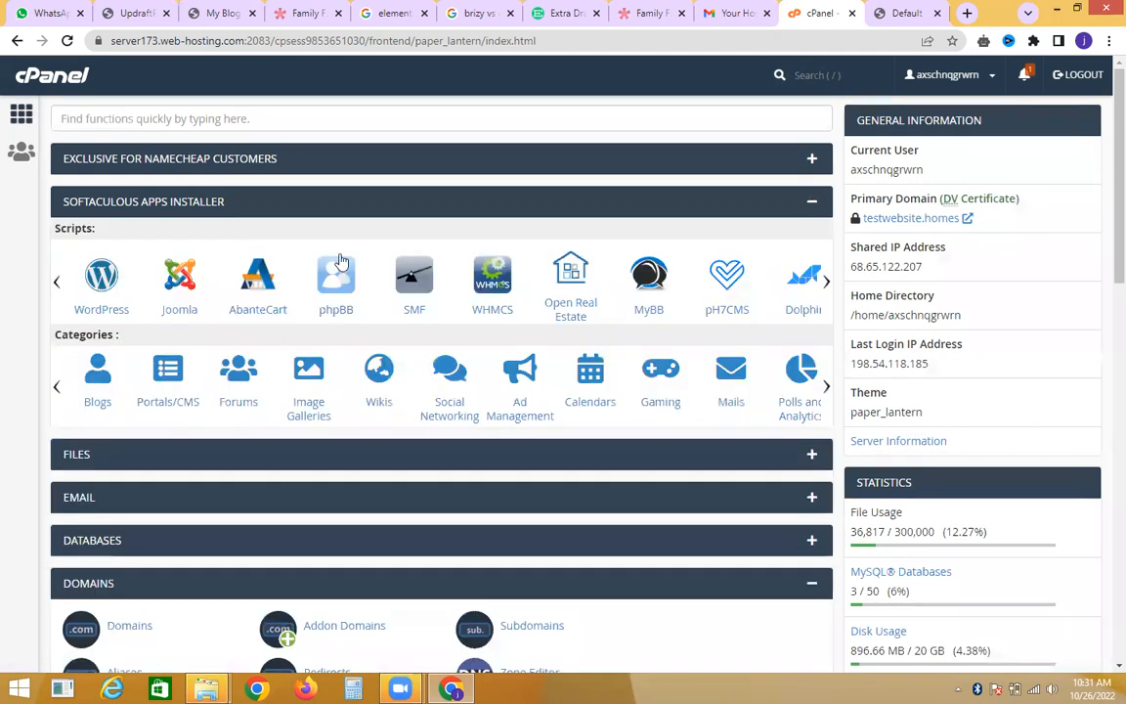
pyautogui.click(101, 278)
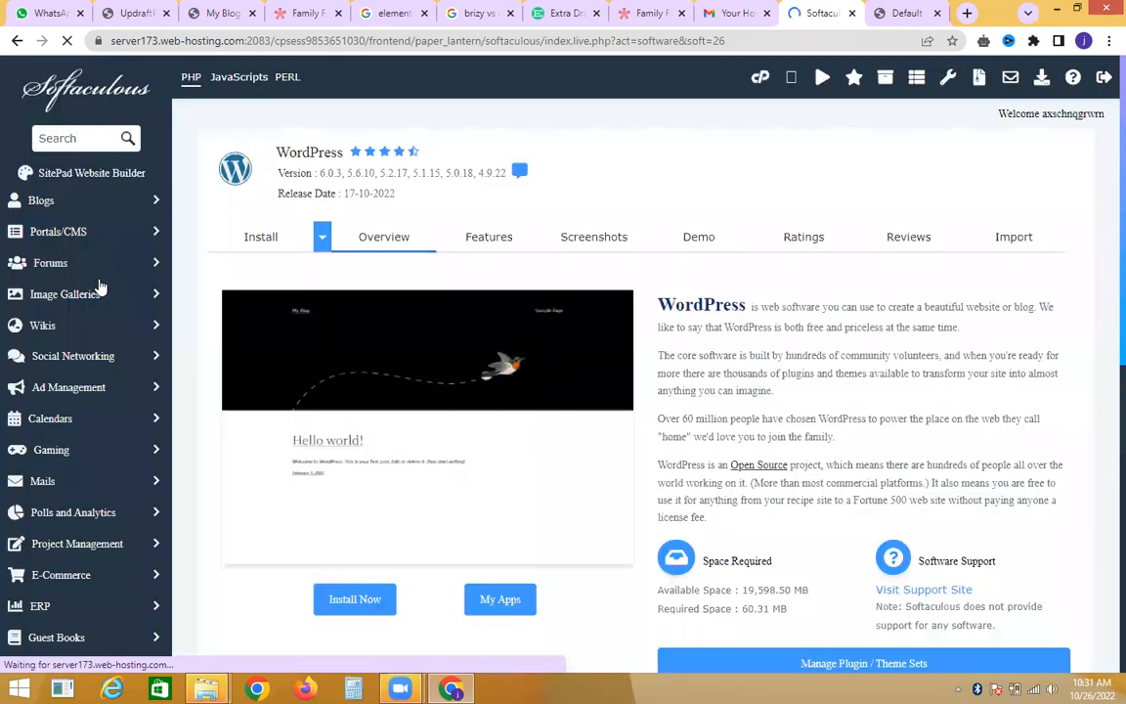
pyautogui.click(379, 571)
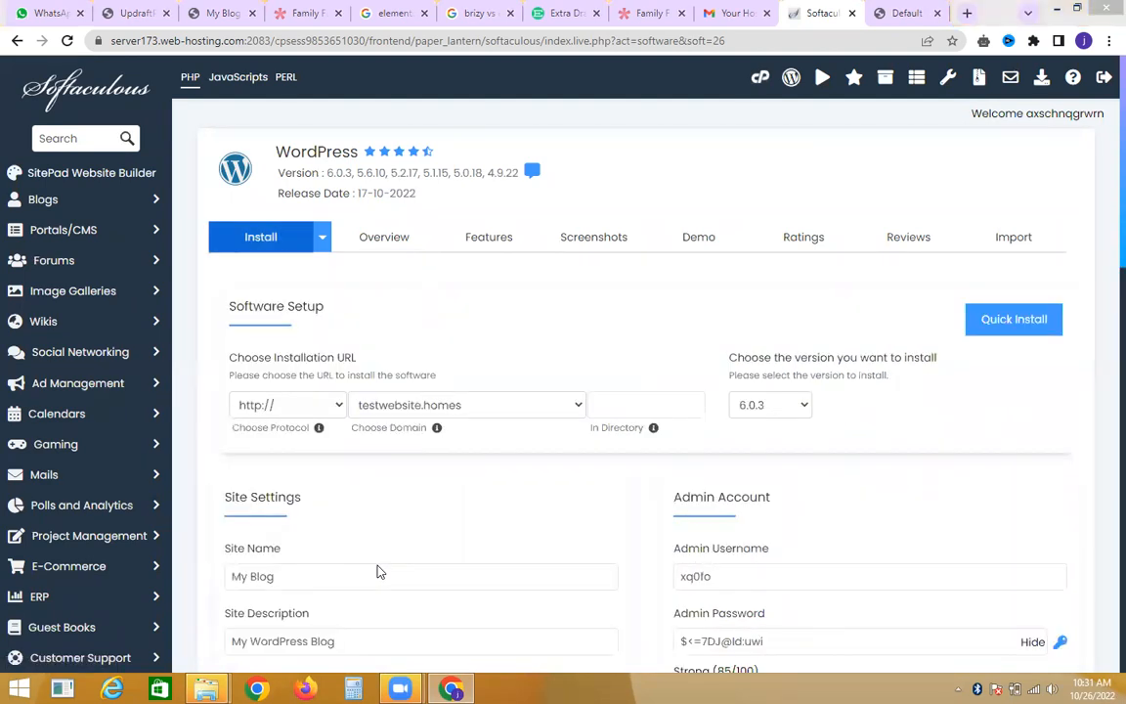
pyautogui.click(543, 404)
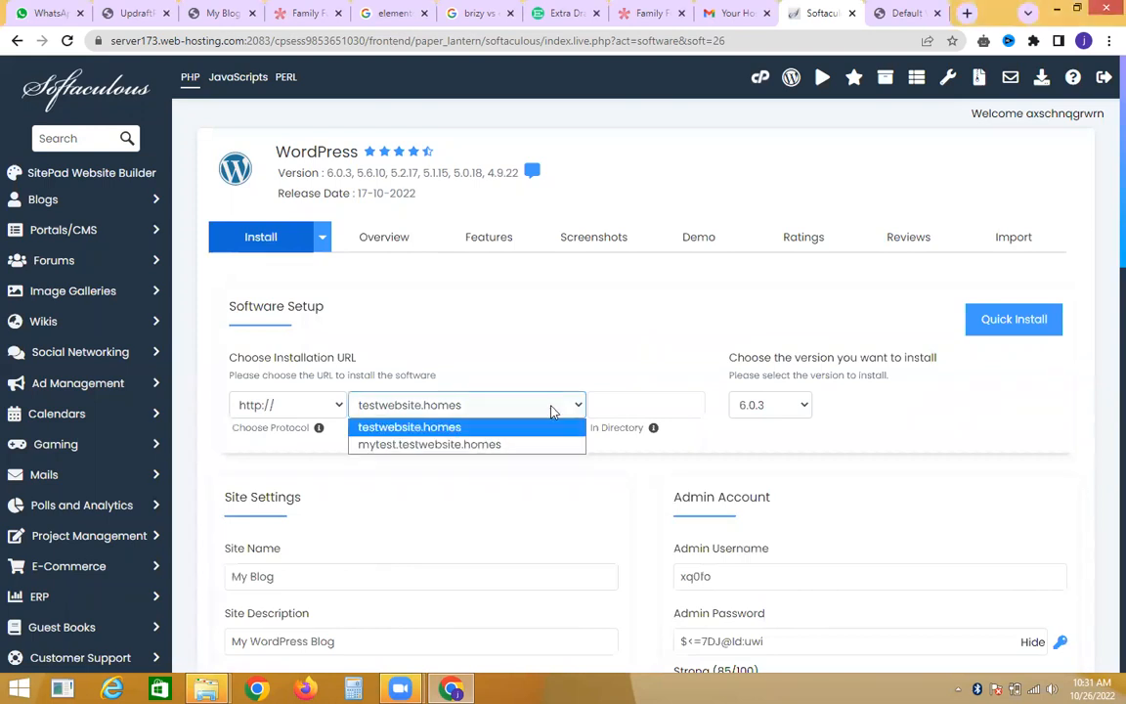
pyautogui.click(502, 445)
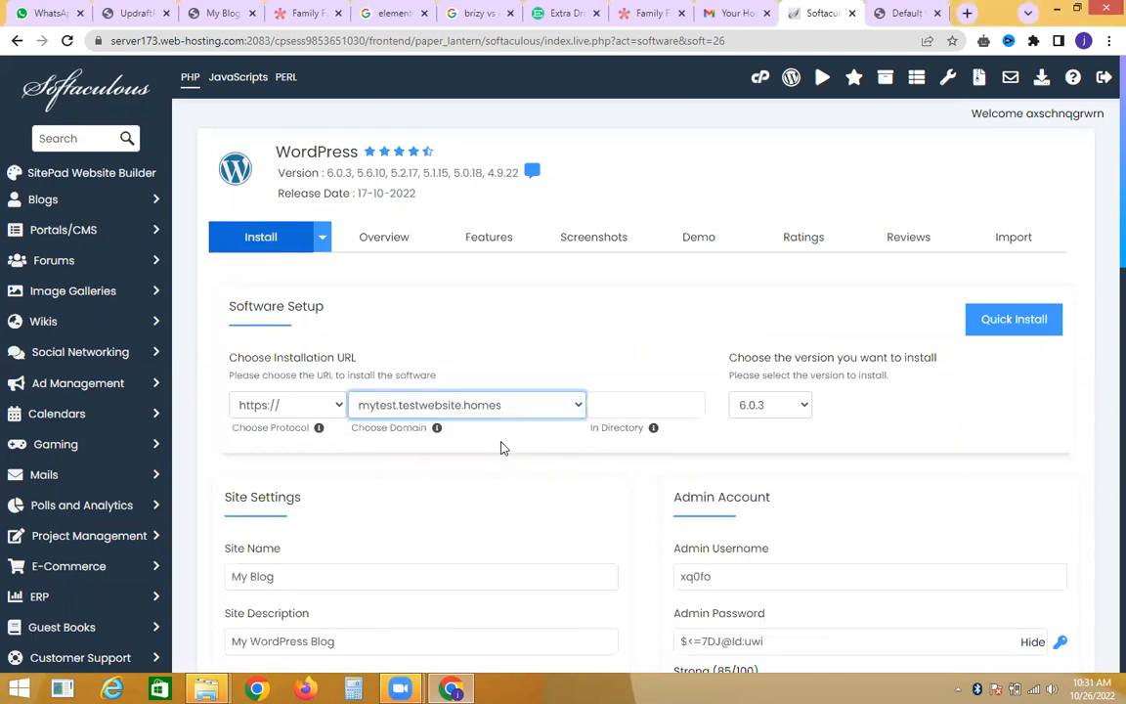
pyautogui.click(300, 410)
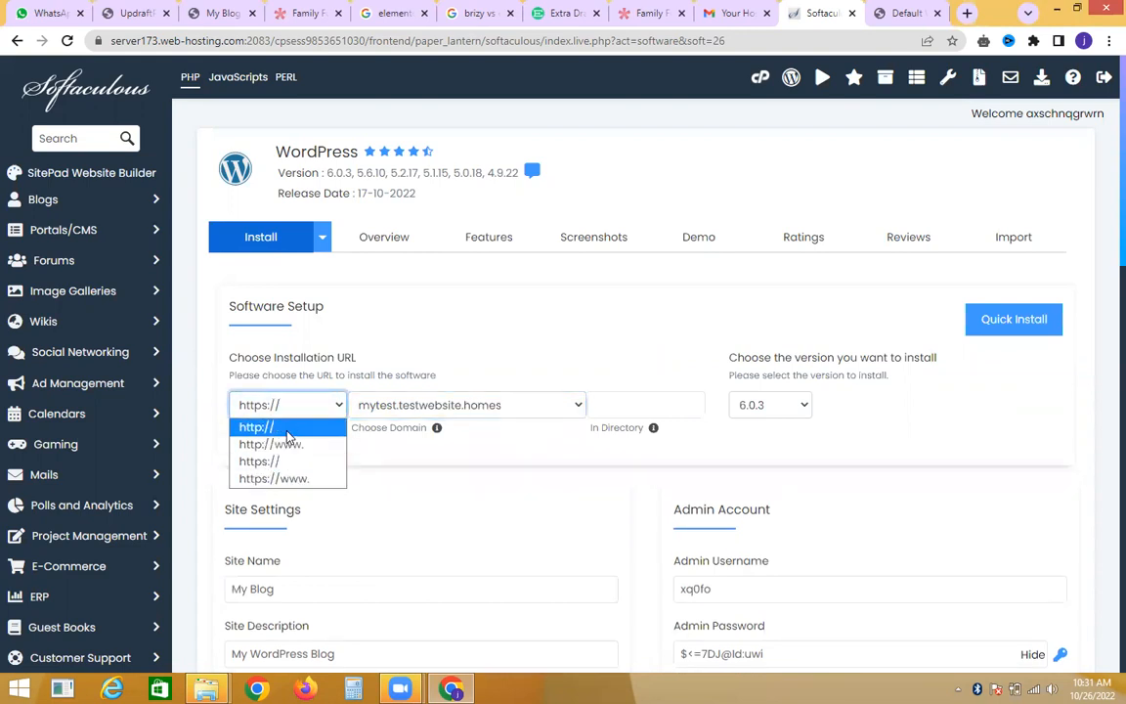
pyautogui.click(284, 427)
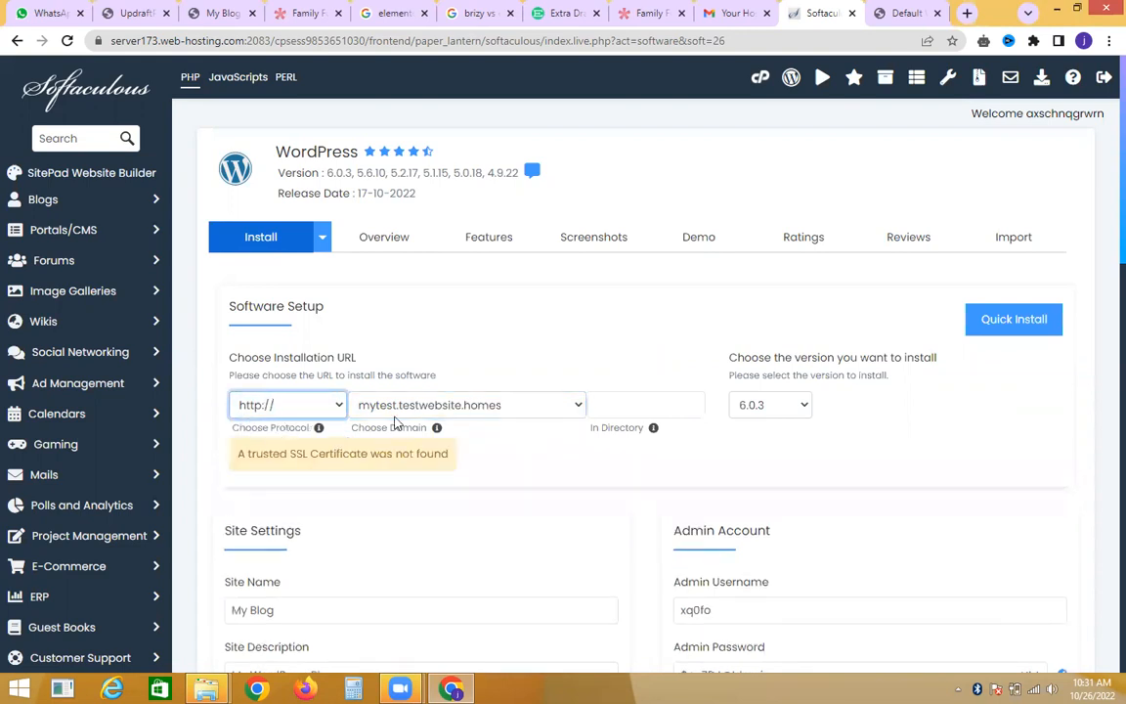
pyautogui.click(340, 404)
pyautogui.click(315, 424)
pyautogui.click(319, 404)
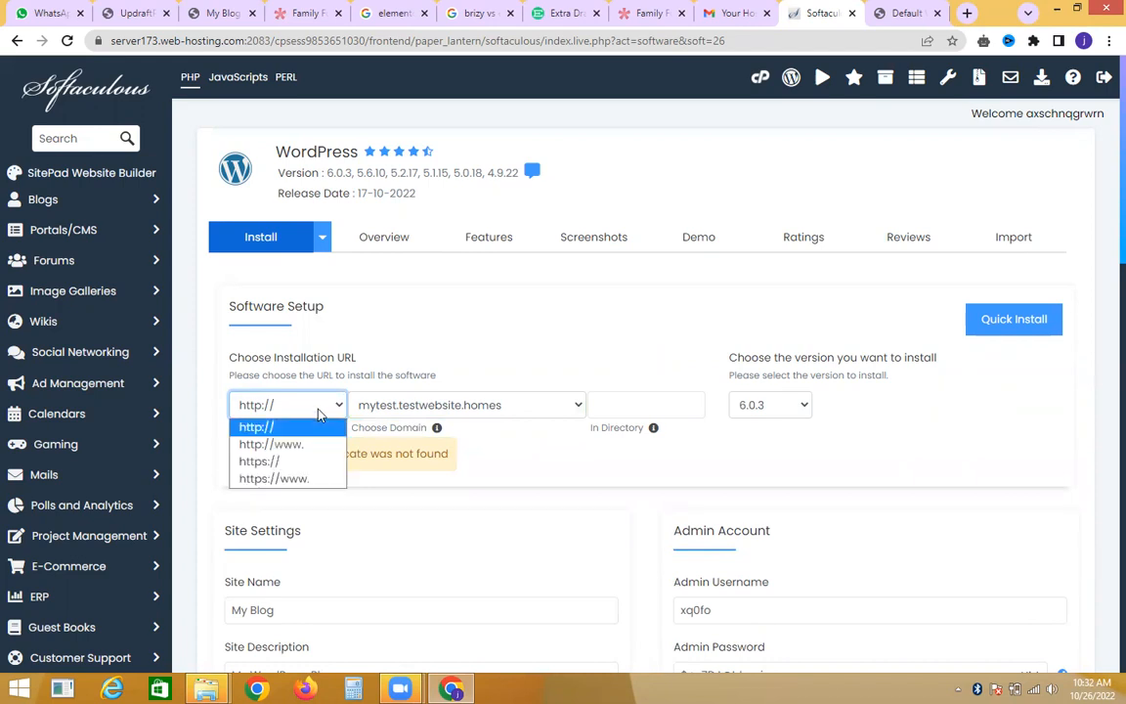
pyautogui.click(283, 445)
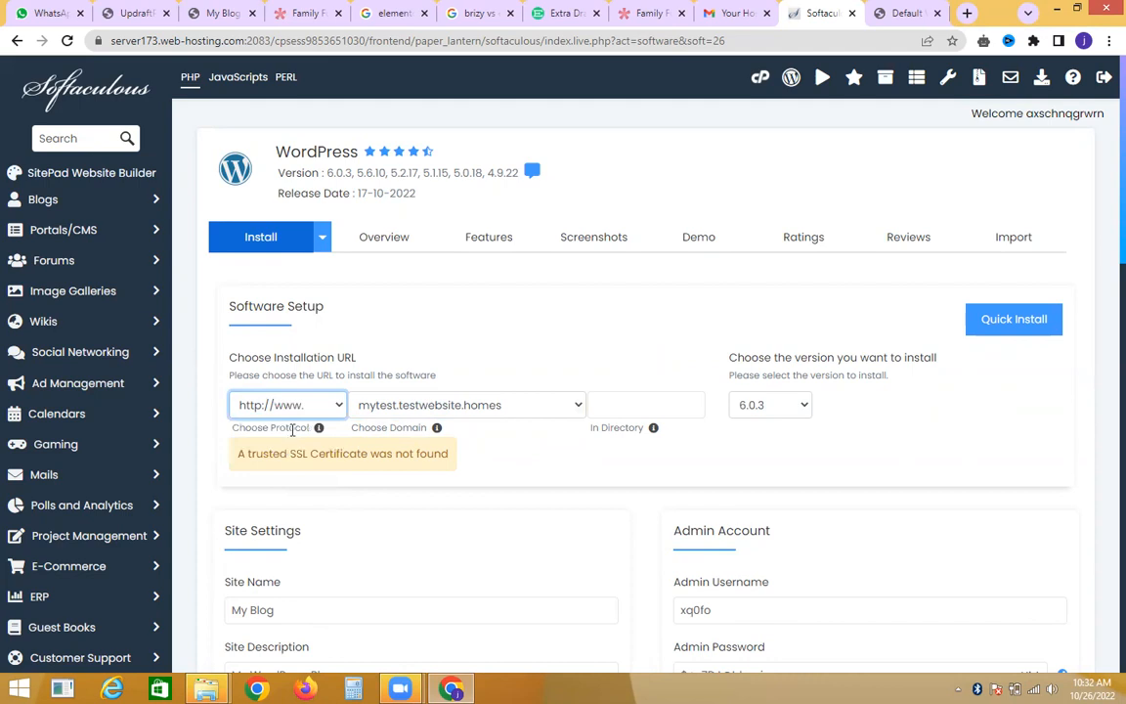
pyautogui.click(274, 403)
pyautogui.click(275, 461)
pyautogui.click(411, 475)
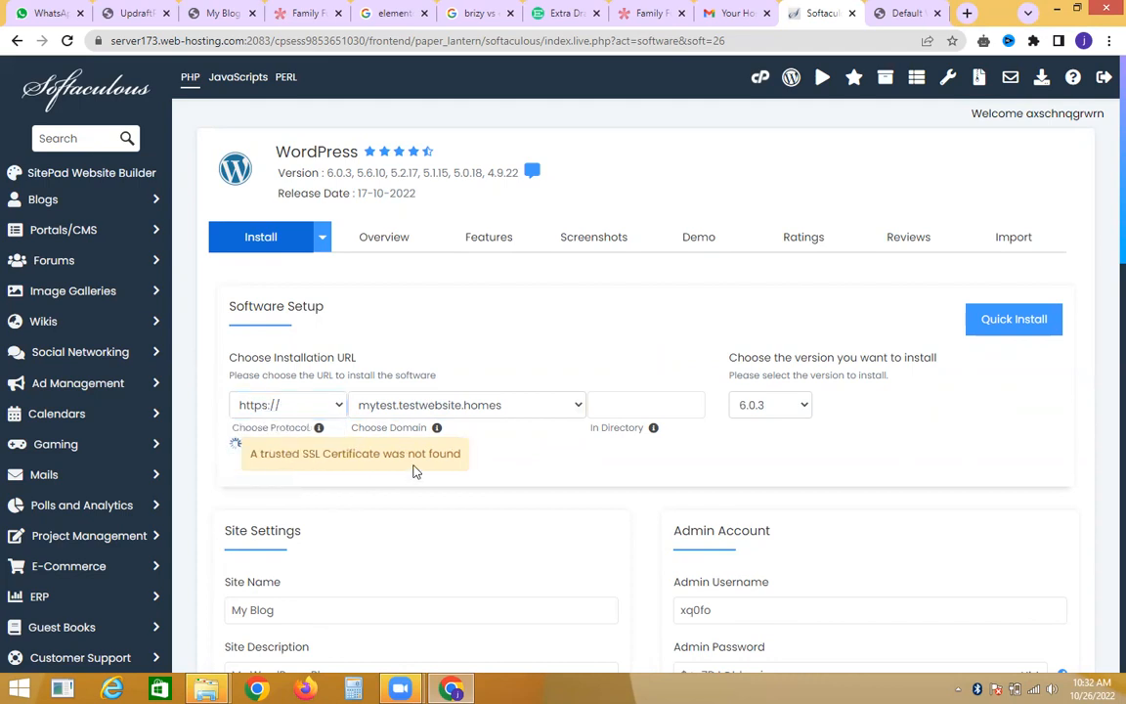
pyautogui.click(339, 409)
pyautogui.click(294, 427)
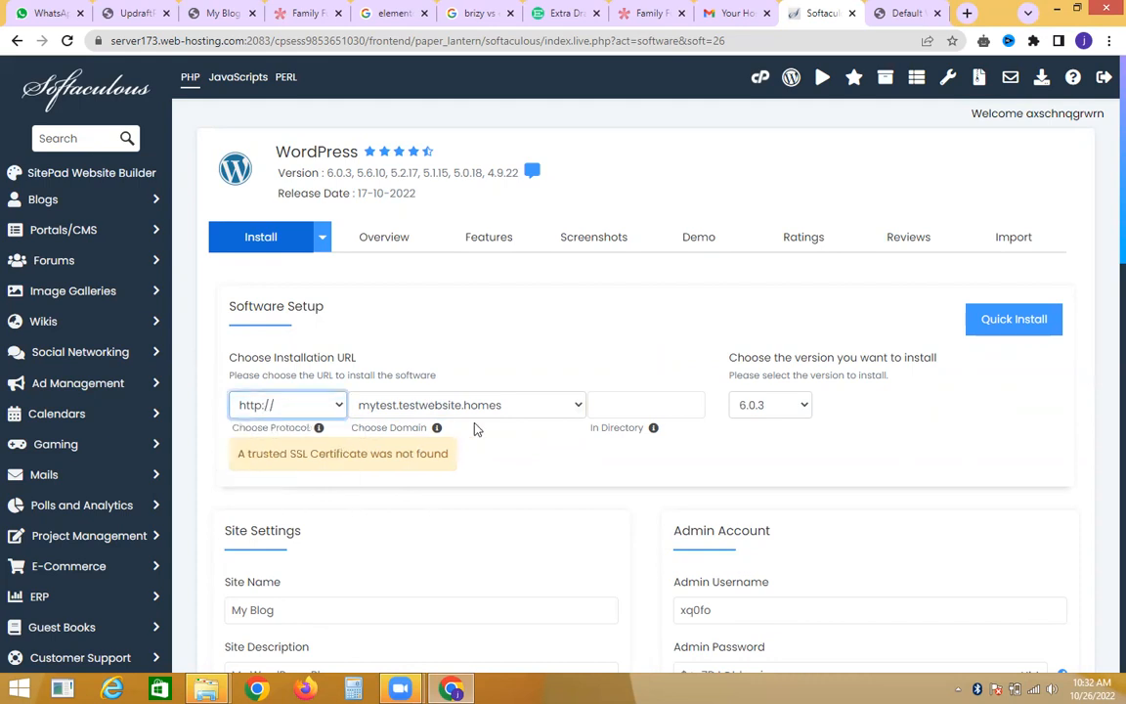
# - Try WordPress version 5.6.10, then switch back to version 6.0.3
pyautogui.click(620, 402)
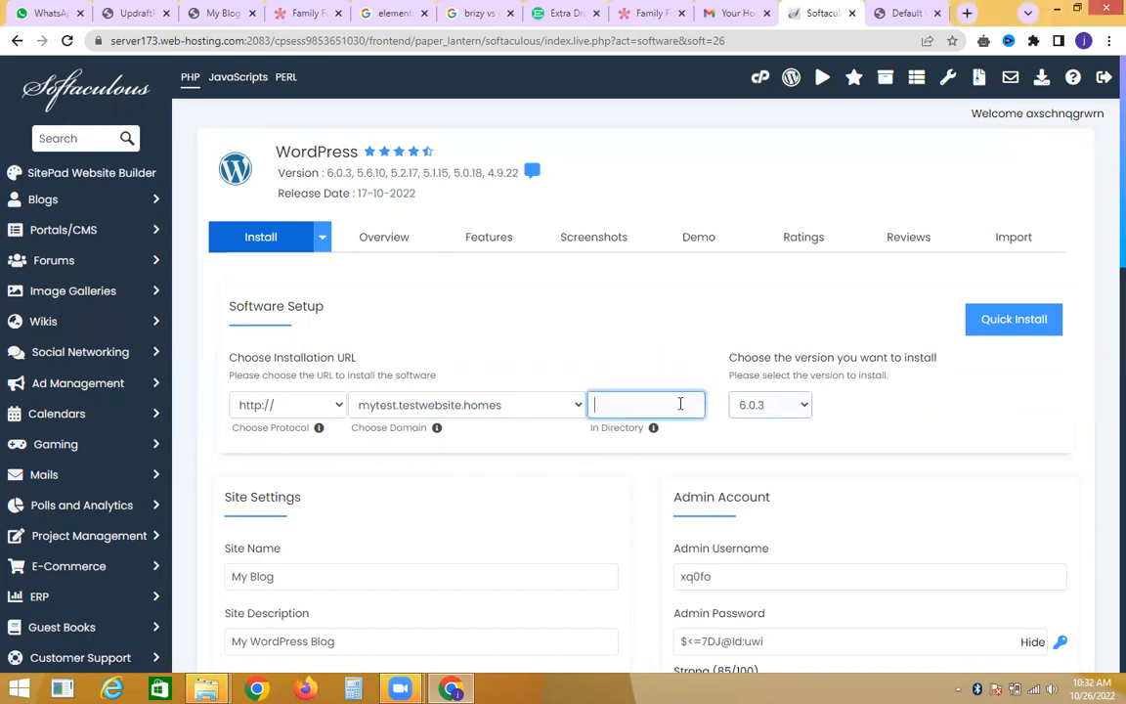
pyautogui.click(755, 408)
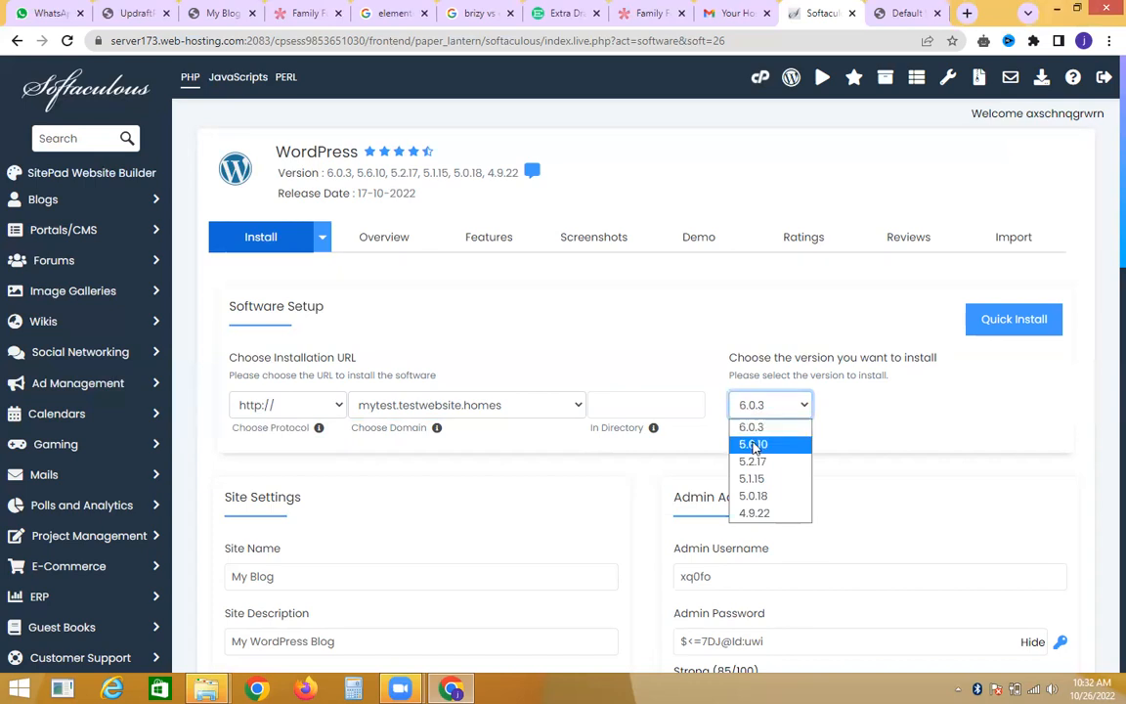
pyautogui.click(753, 444)
pyautogui.click(761, 415)
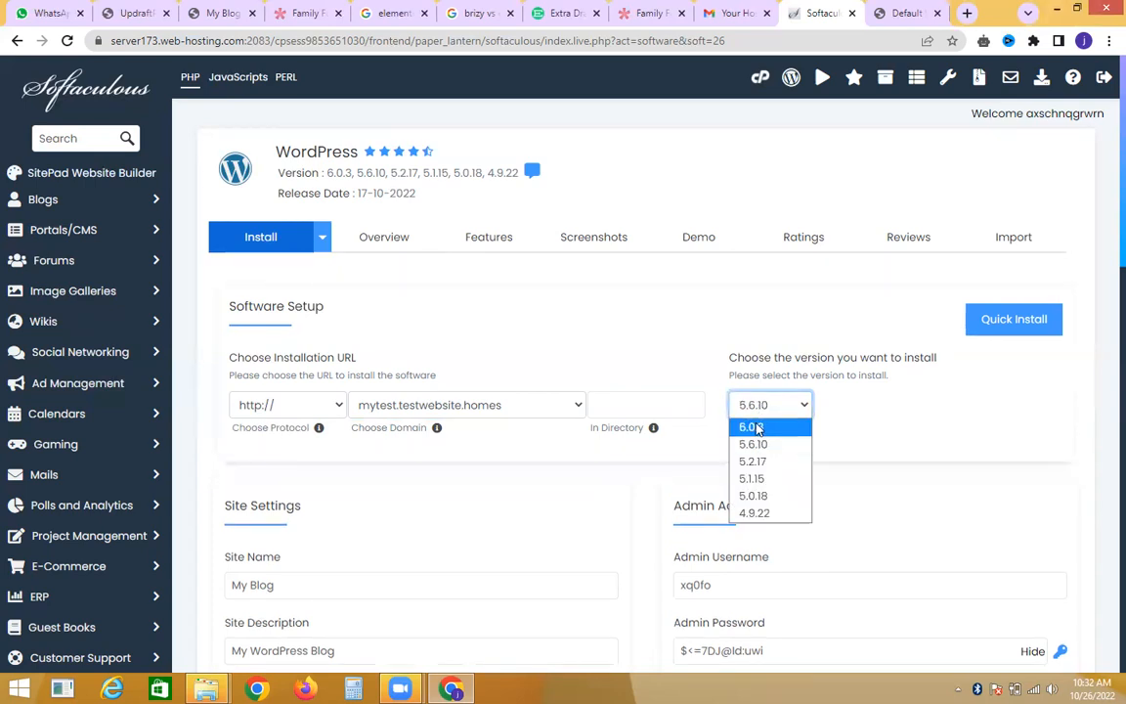
pyautogui.click(762, 410)
pyautogui.click(755, 428)
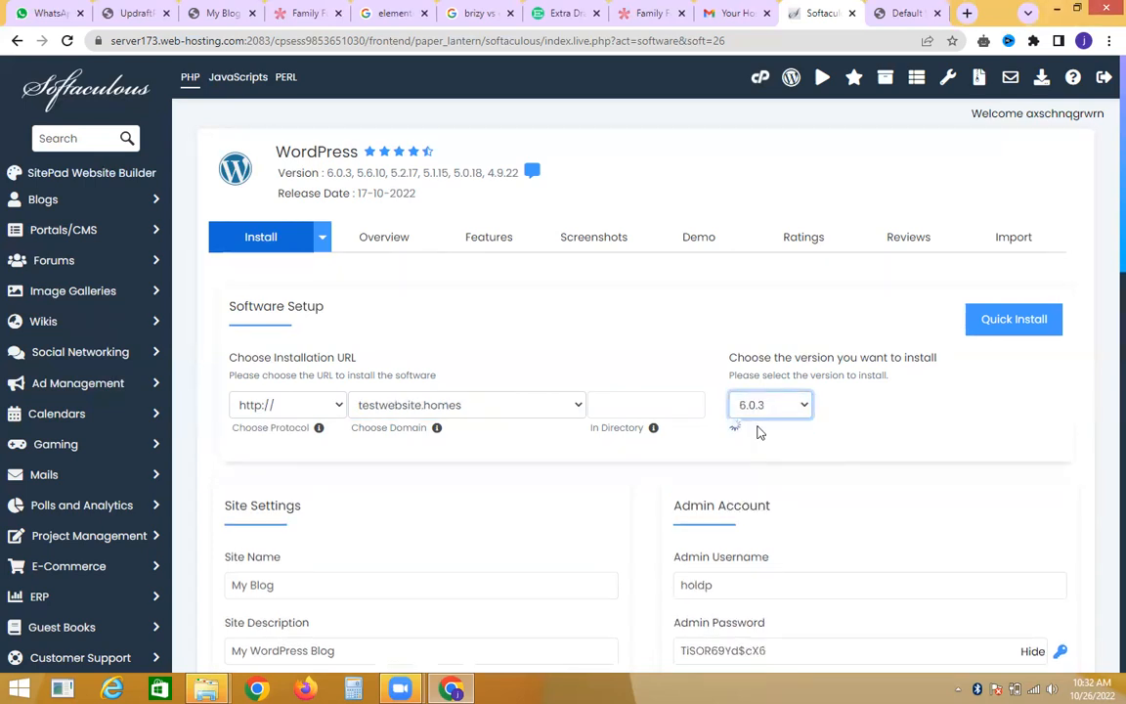
# - Set the admin username to admin and replace the generated admin password with a custom one
pyautogui.scroll(-2, 1105, 254)
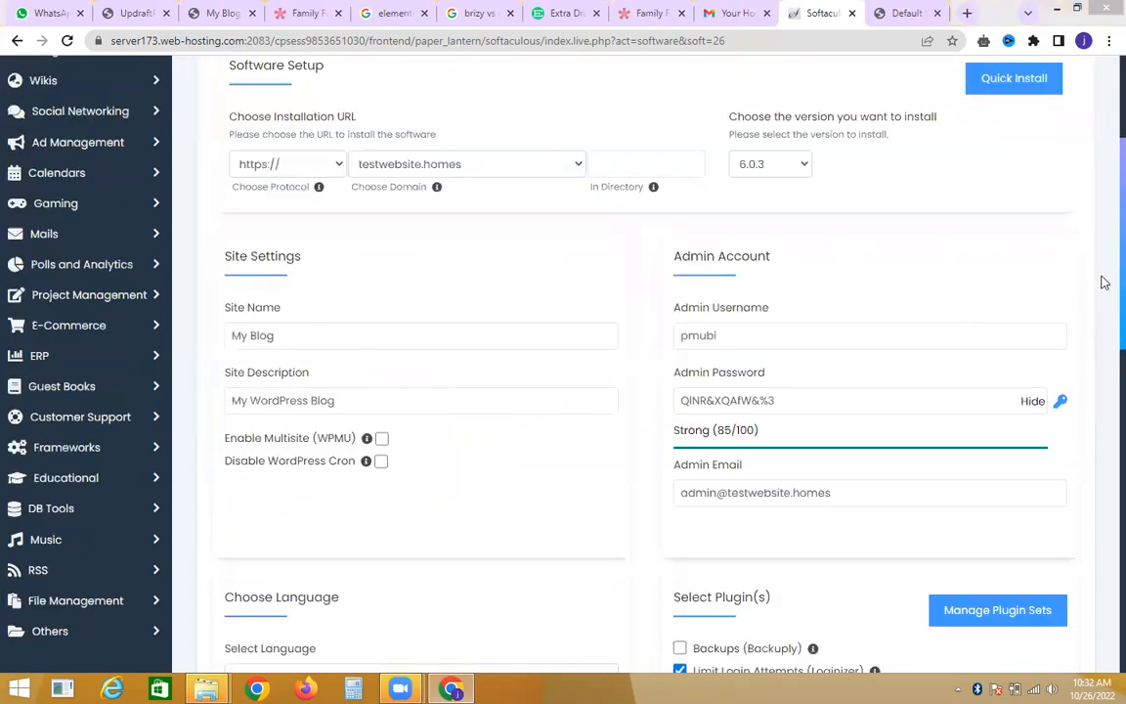
pyautogui.doubleClick(702, 334)
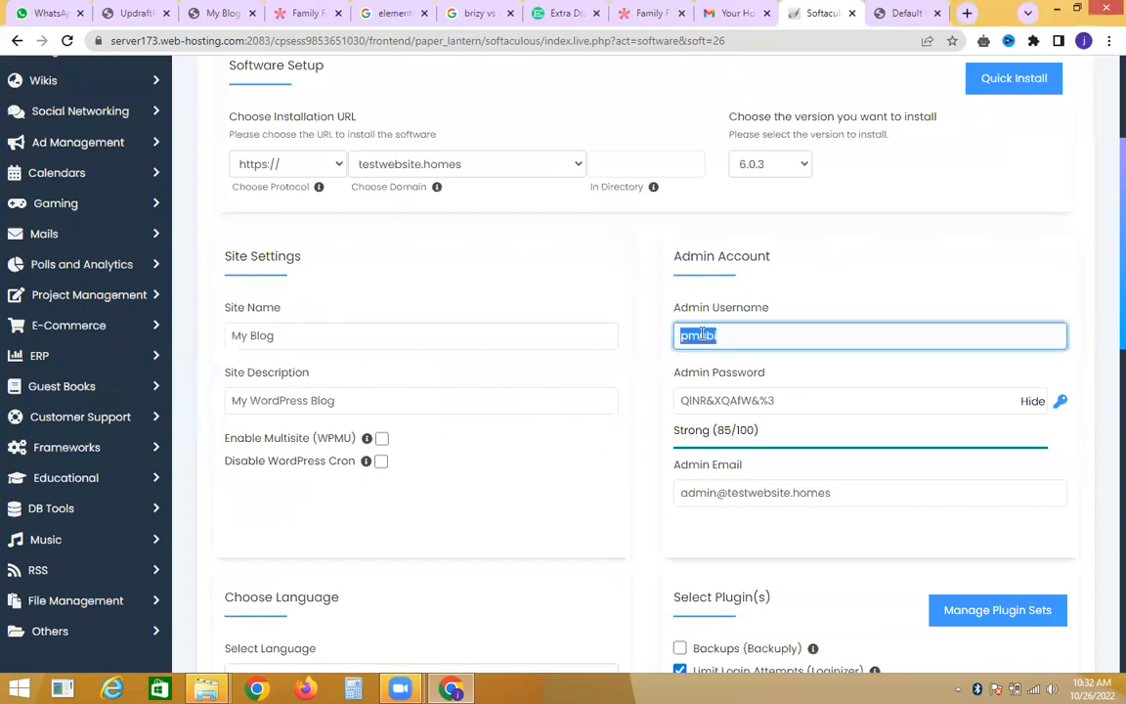
pyautogui.write('admin')
pyautogui.tripleClick(723, 397)
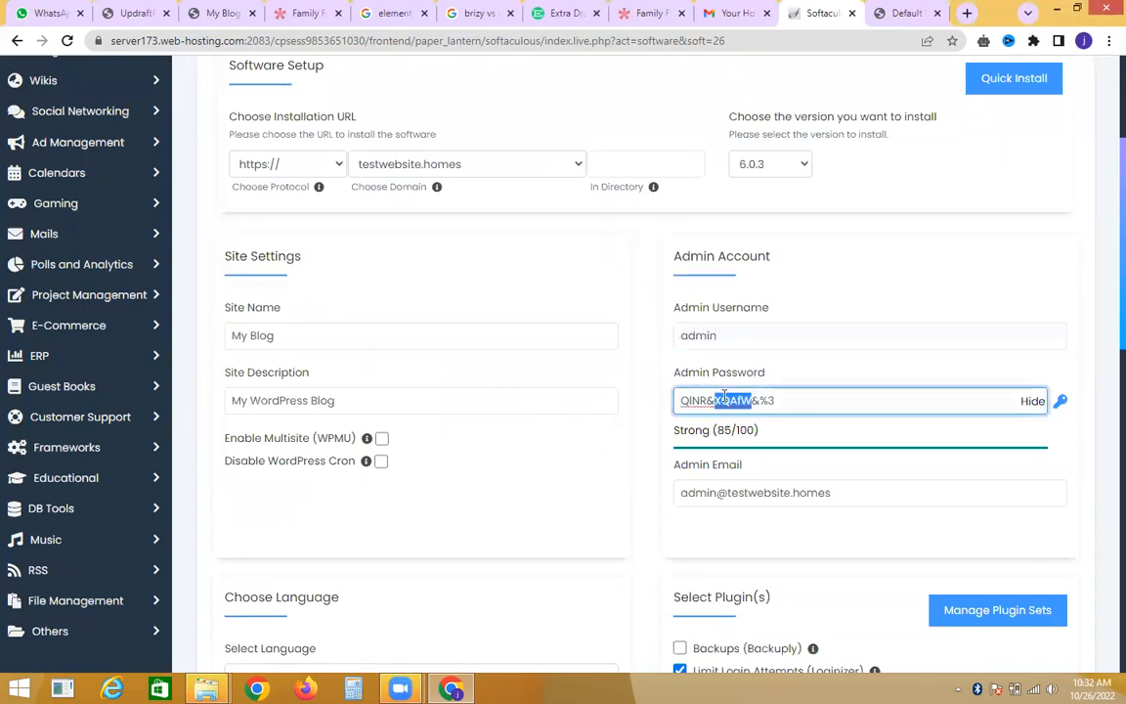
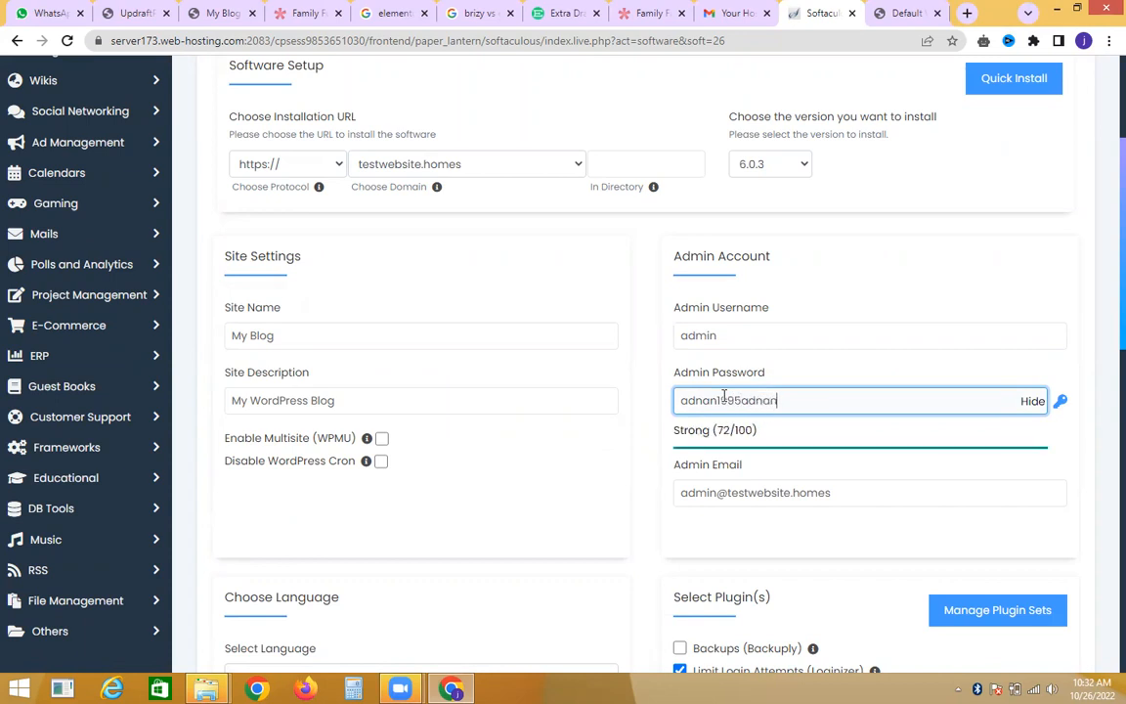
# - Replace the admin e-mail with the owner's address from the autofill suggestion
pyautogui.scroll(-2, 1103, 379)
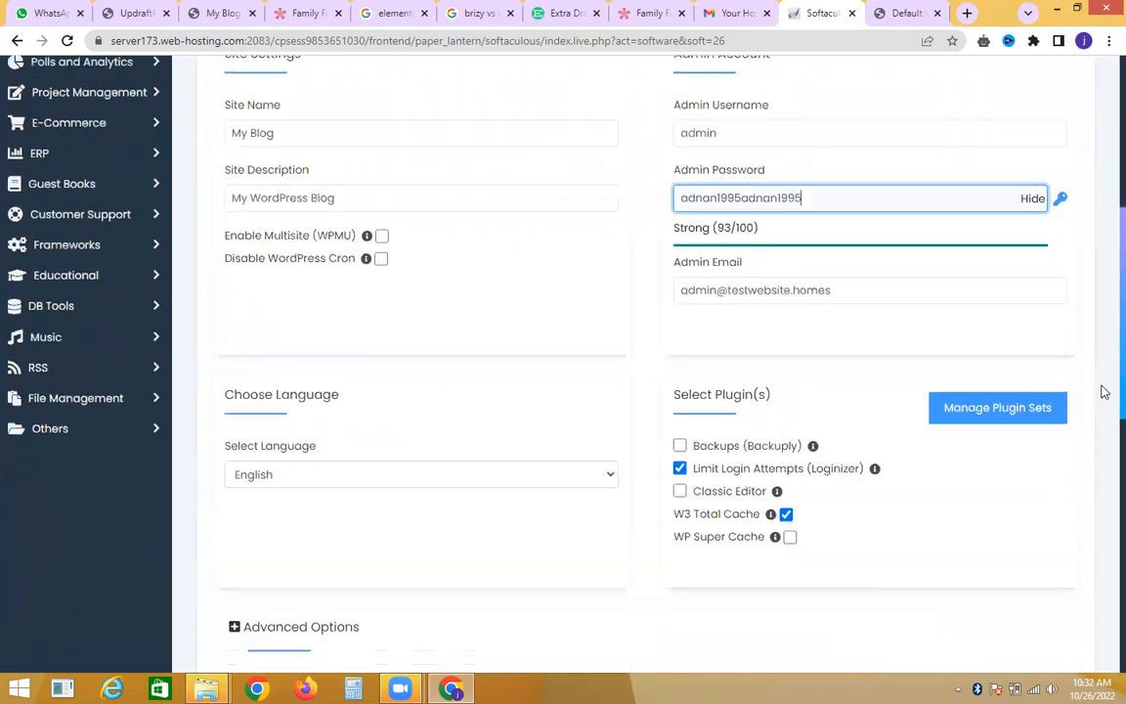
pyautogui.click(799, 292)
pyautogui.hotkey('ctrl', 'a')
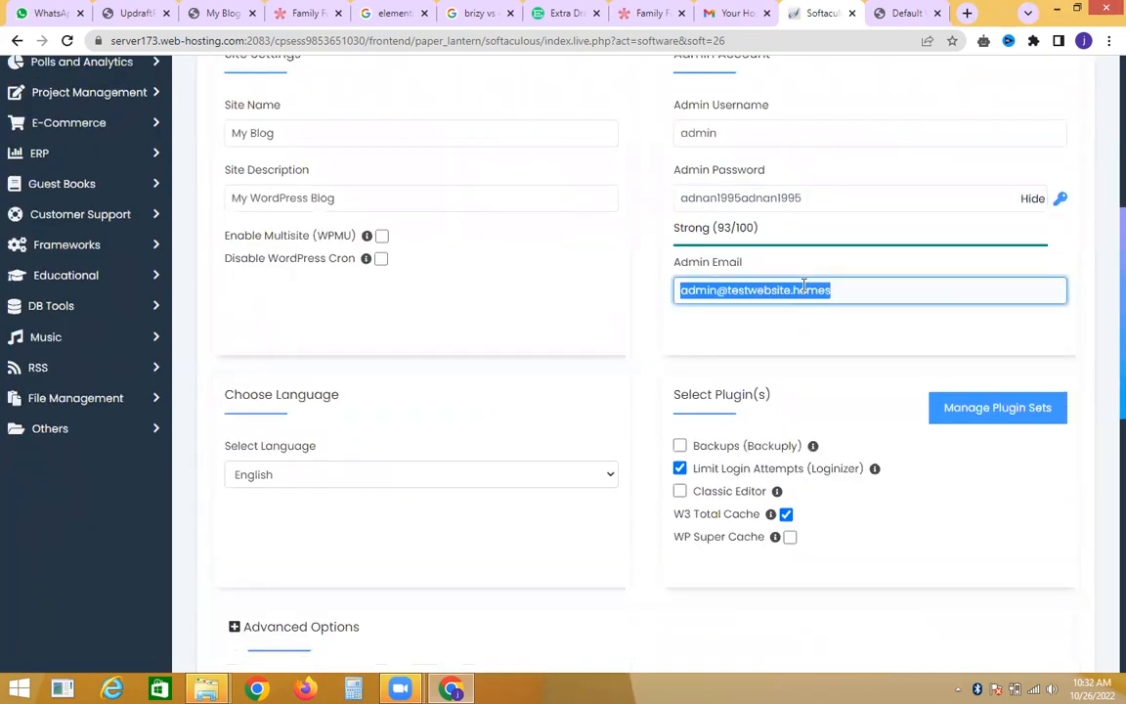
pyautogui.click(810, 328)
pyautogui.scroll(-7, 1103, 253)
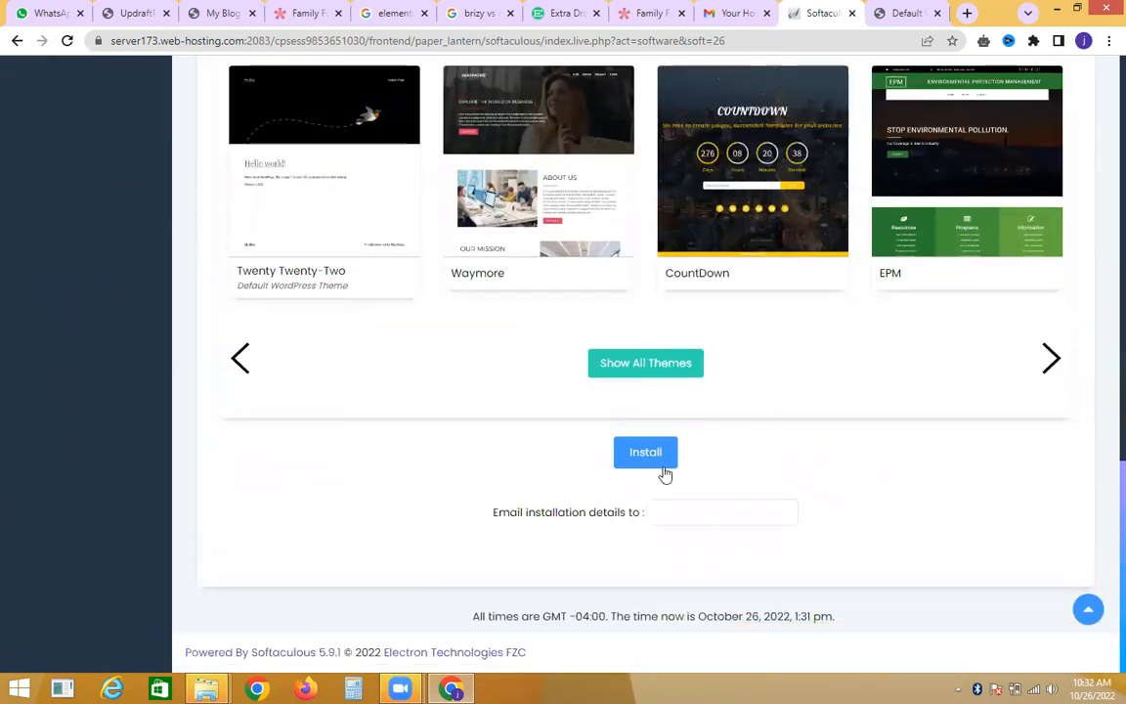
# - Attempt the install, then switch the domain to mytest.testwebsite.homes after the 'already exists' error
pyautogui.click(646, 452)
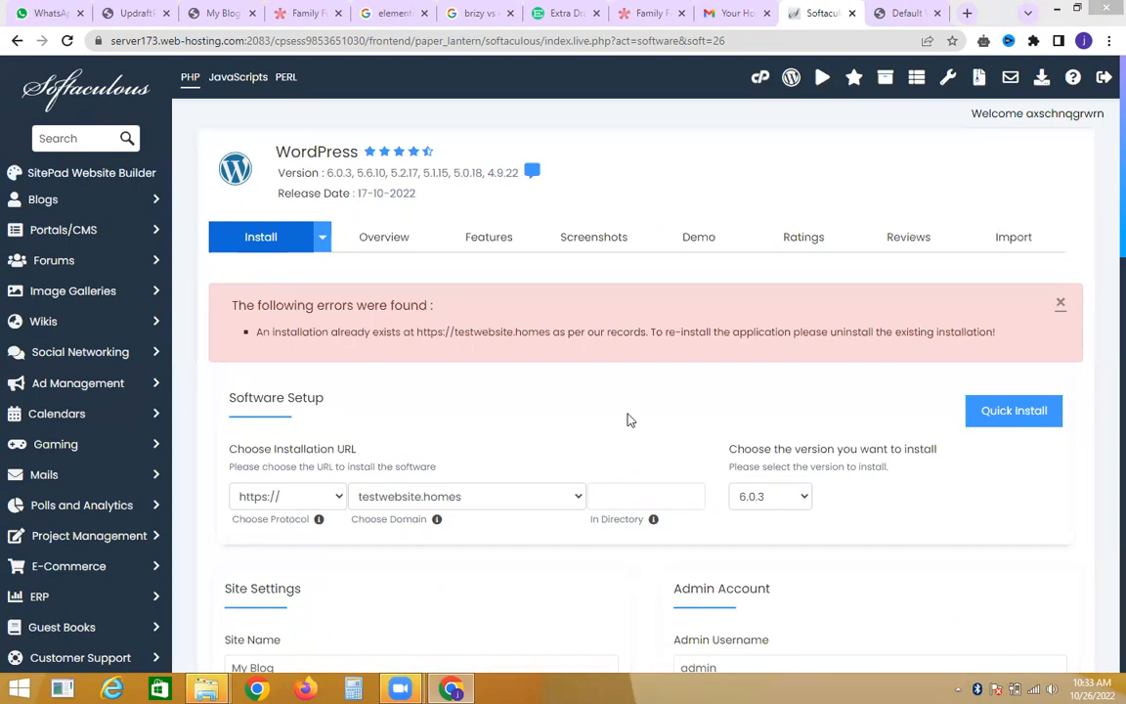
pyautogui.click(504, 500)
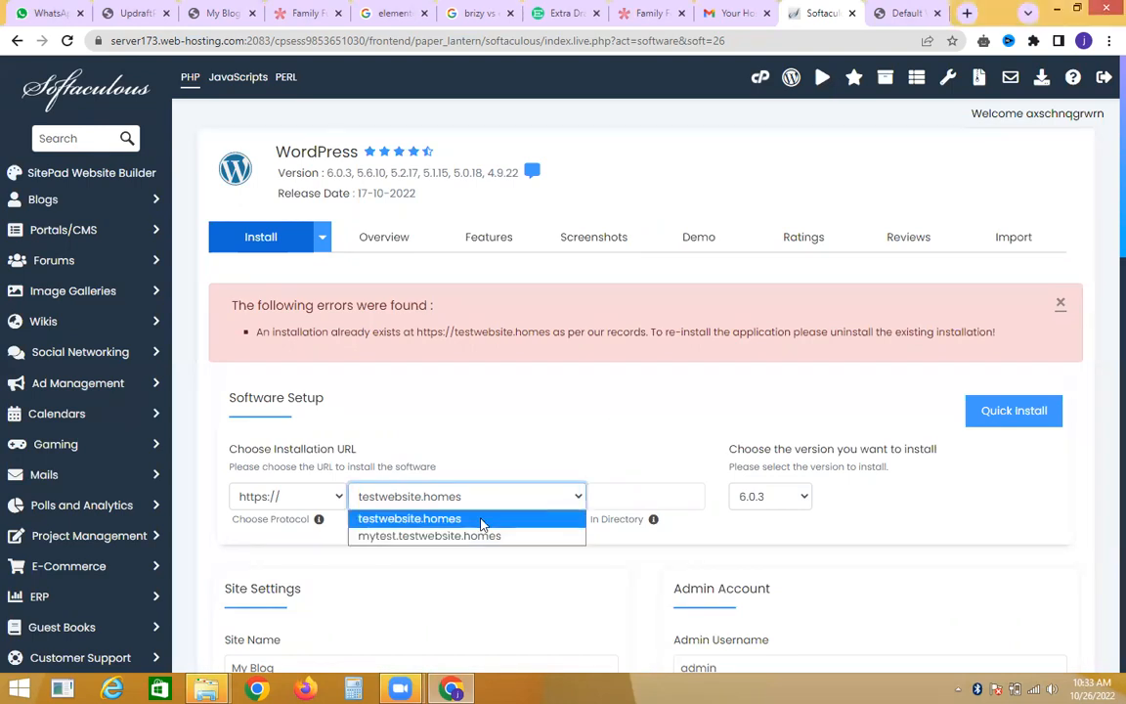
pyautogui.click(462, 538)
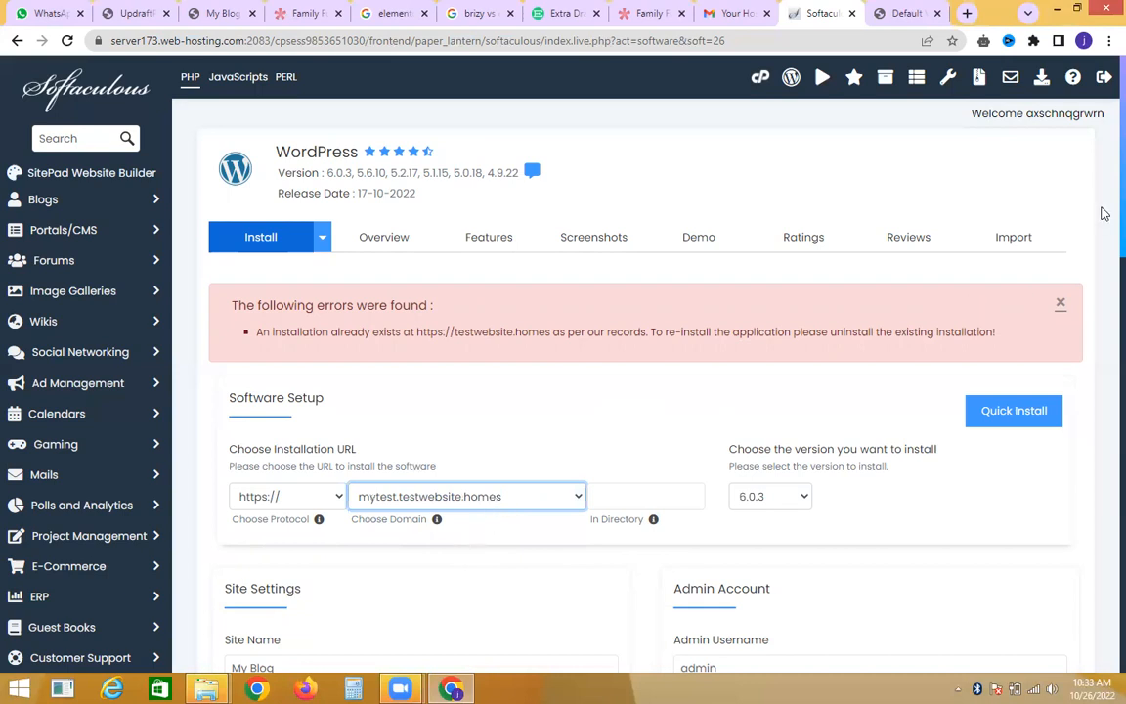
pyautogui.scroll(-4, 1101, 308)
pyautogui.scroll(-2, 1101, 331)
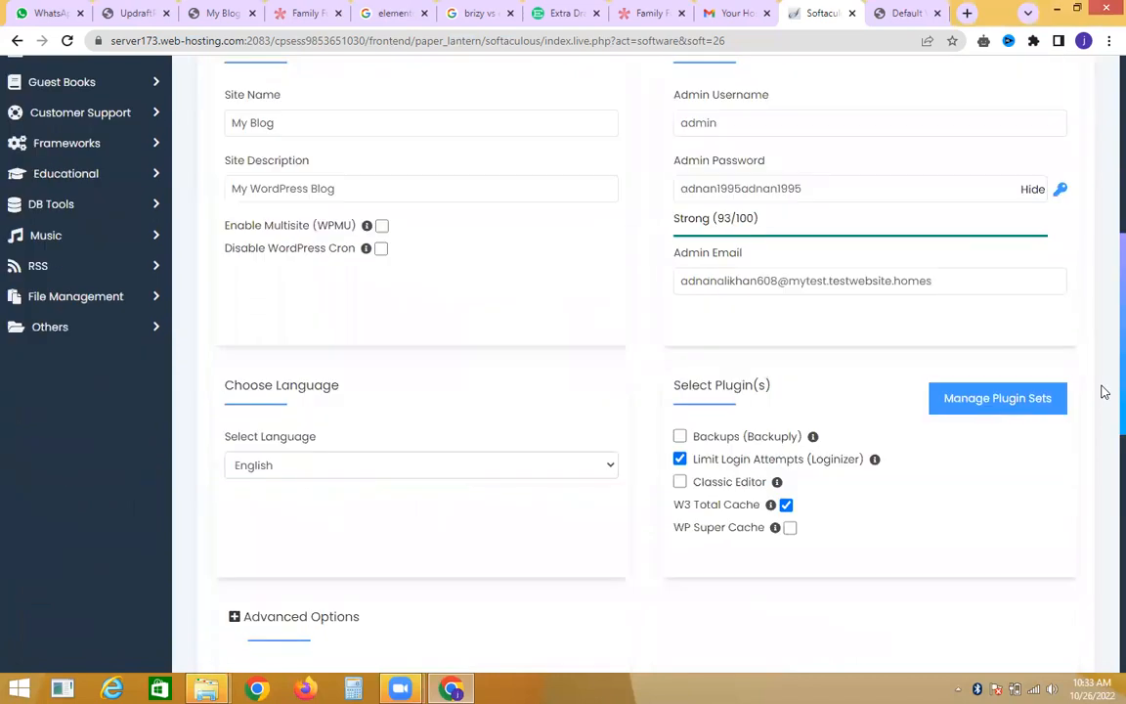
pyautogui.scroll(-2, 1101, 414)
pyautogui.scroll(-3, 1091, 508)
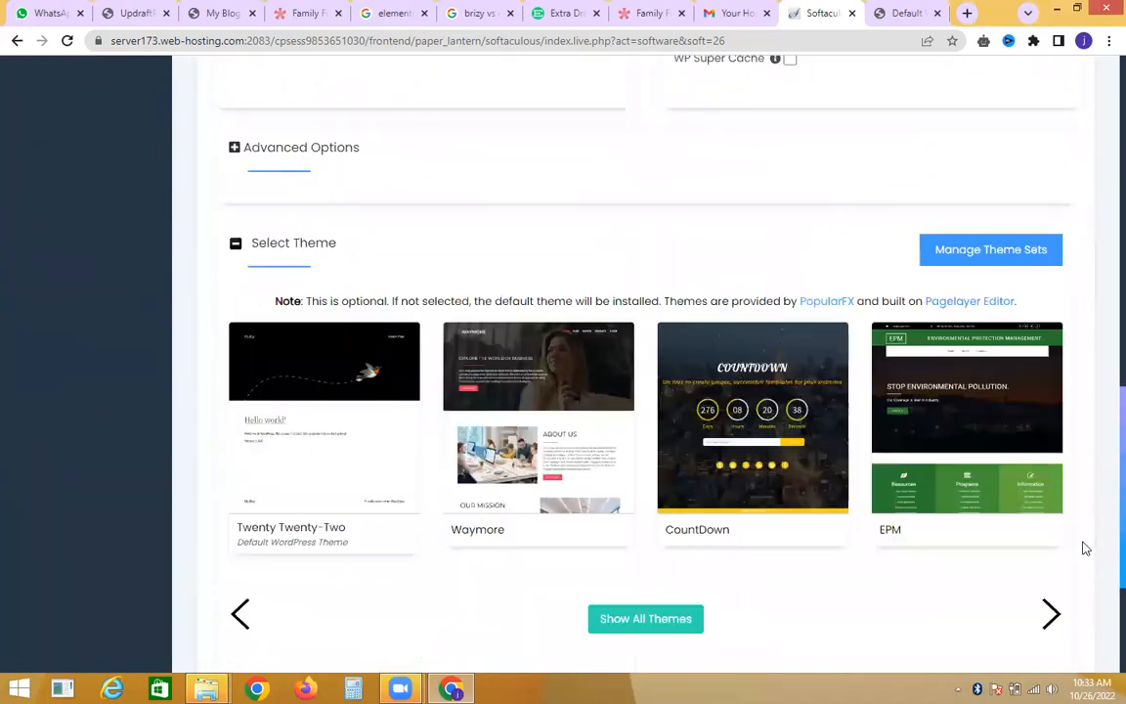
pyautogui.scroll(-2, 616, 584)
# - Run the WordPress install on mytest.testwebsite.homes and wait for the success page
pyautogui.click(647, 546)
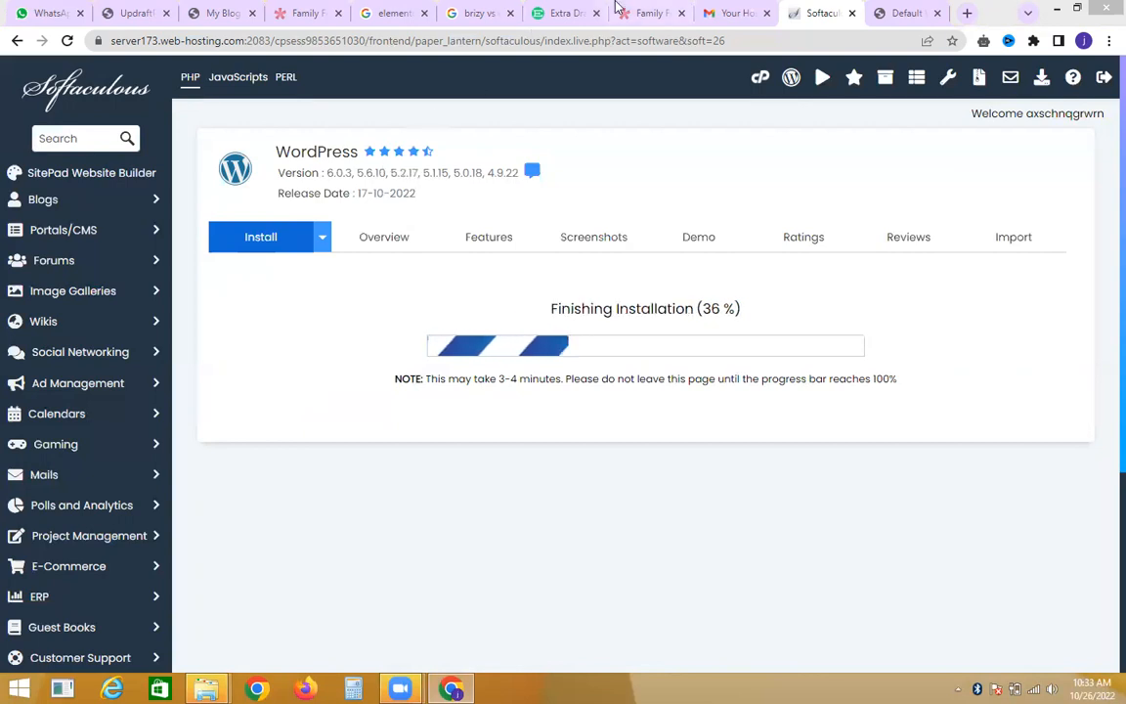
pyautogui.click(923, 8)
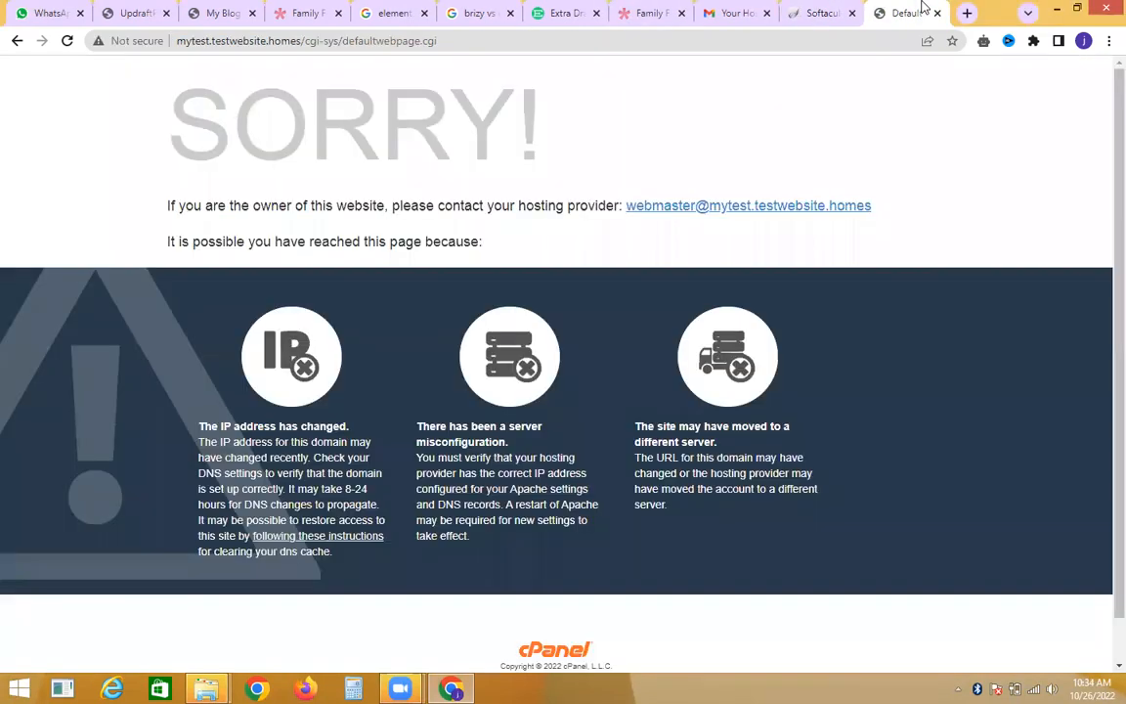
pyautogui.click(790, 7)
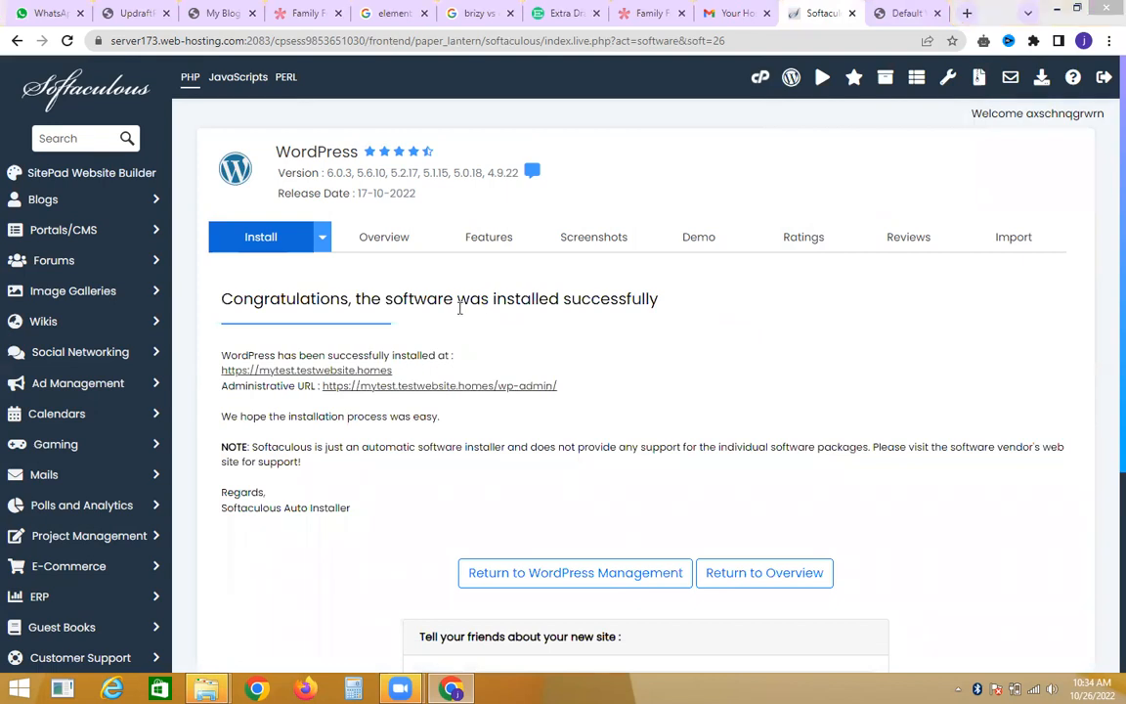
# - Open mytest.testwebsite.homes in a new tab, close the old tab, and bypass the certificate warning
pyautogui.rightClick(300, 372)
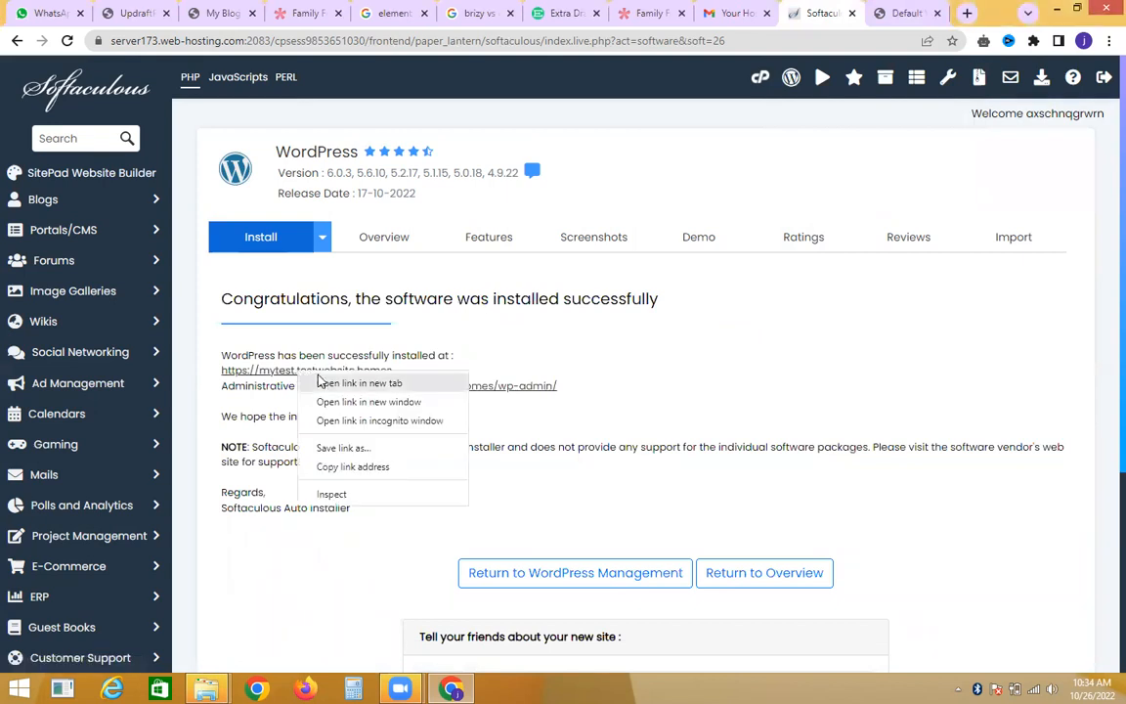
pyautogui.click(325, 383)
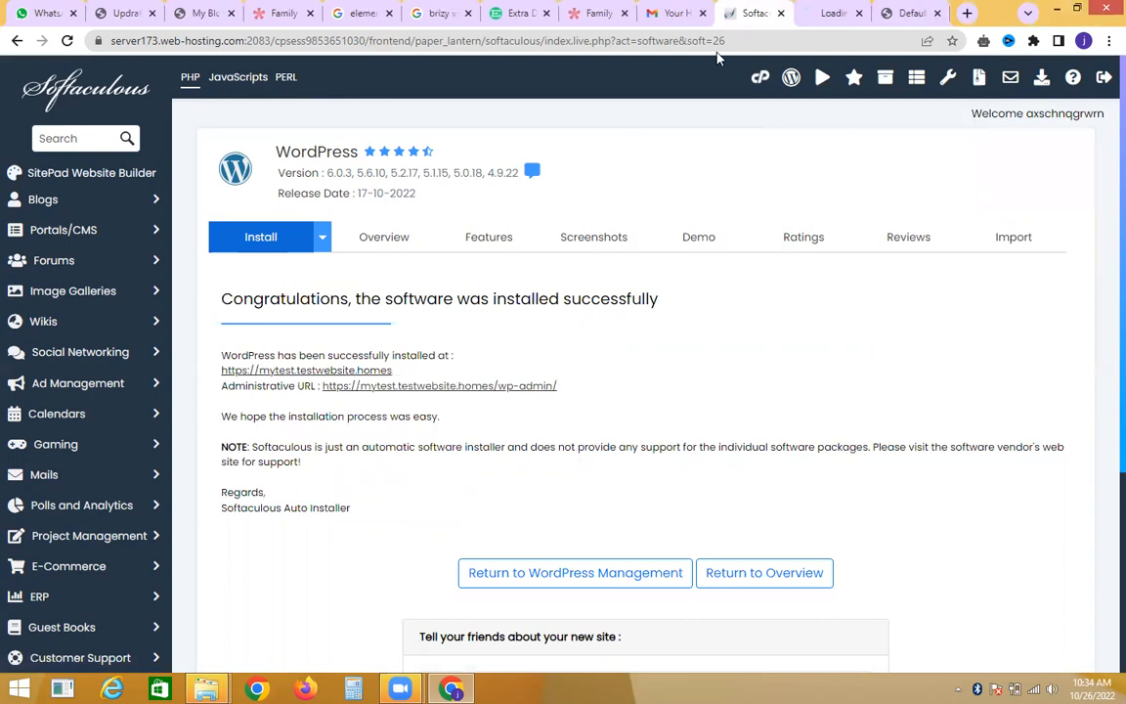
pyautogui.click(937, 13)
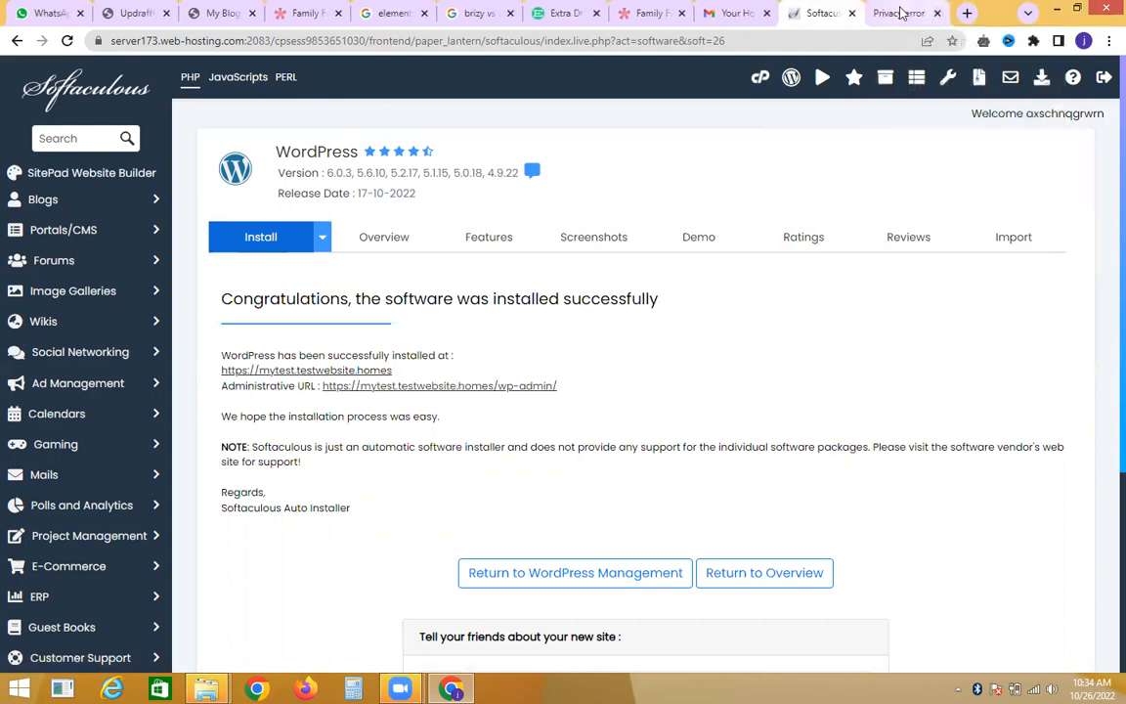
pyautogui.click(901, 12)
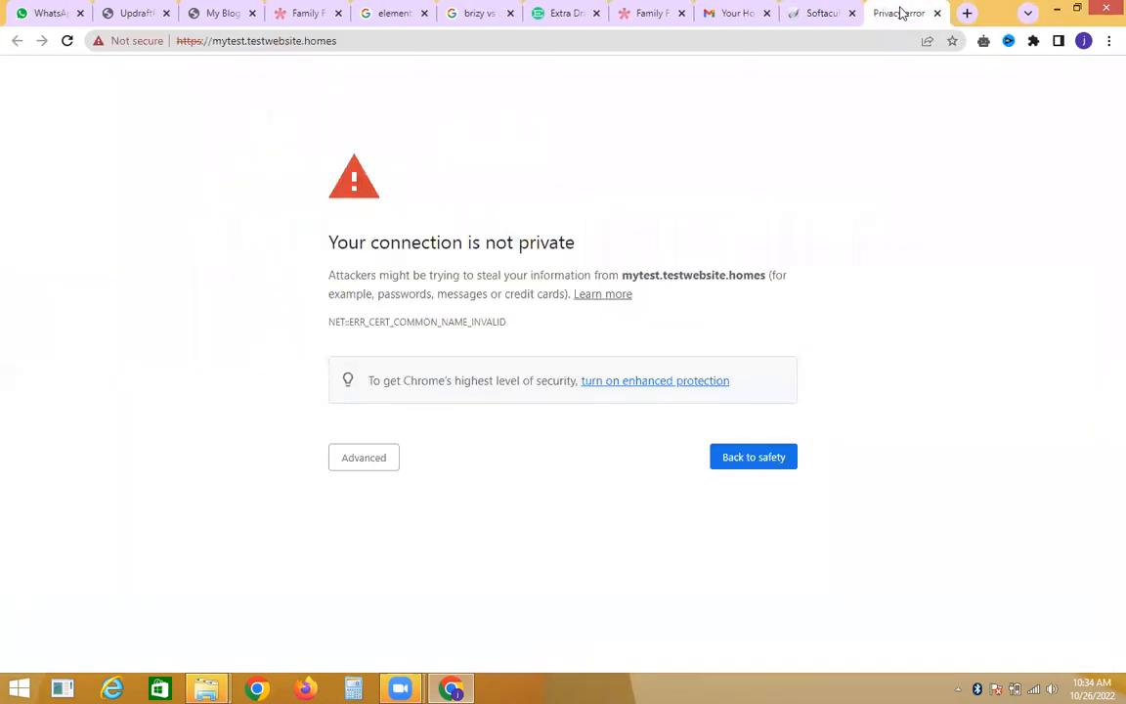
pyautogui.click(362, 458)
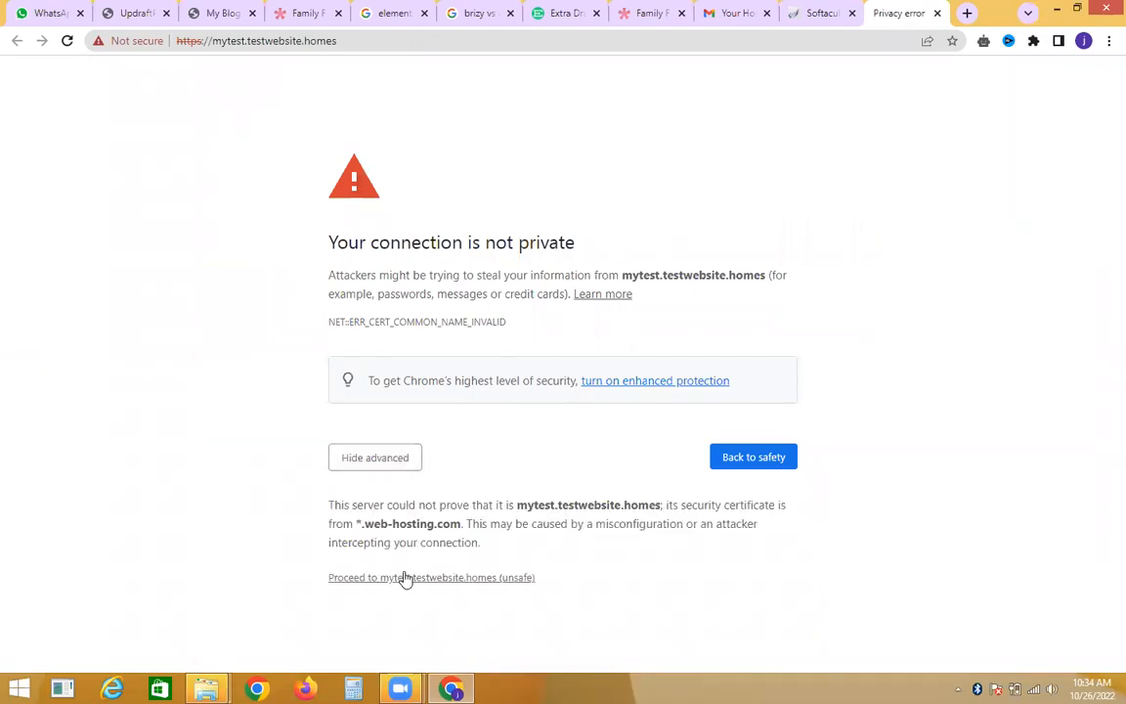
pyautogui.click(406, 578)
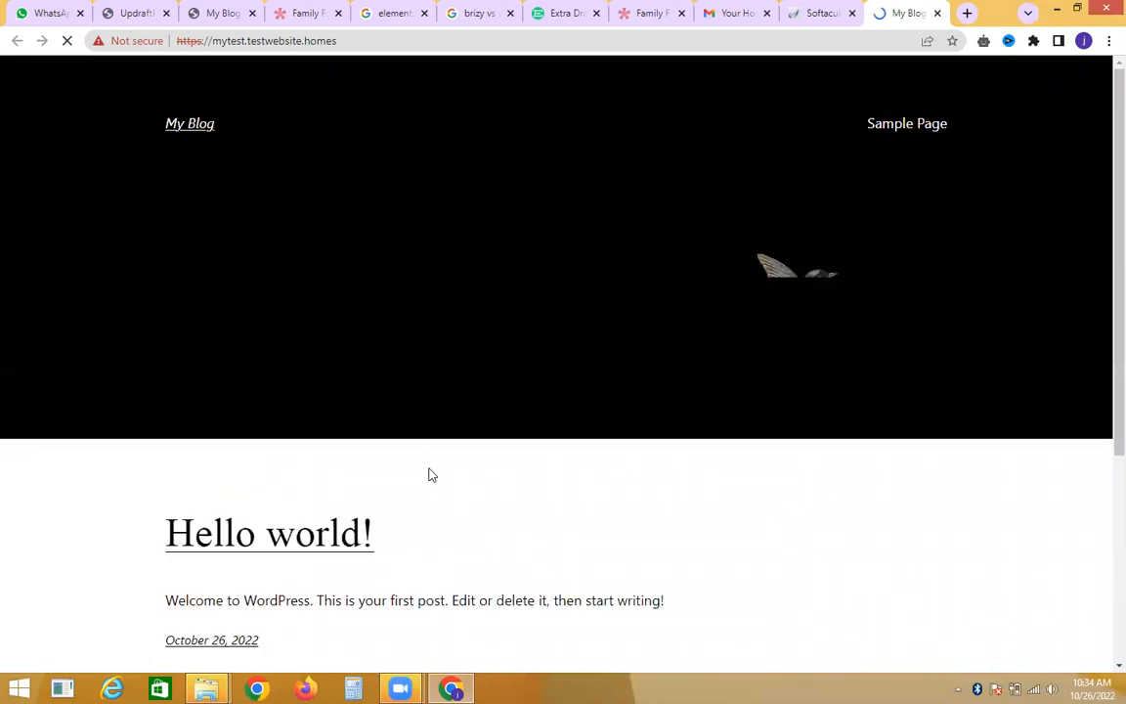
# - Append wp-admin to the mytest.testwebsite.homes URL to reach the WordPress login page
pyautogui.click(633, 35)
pyautogui.click(634, 35)
pyautogui.write('wp-admin')
pyautogui.press('Return')
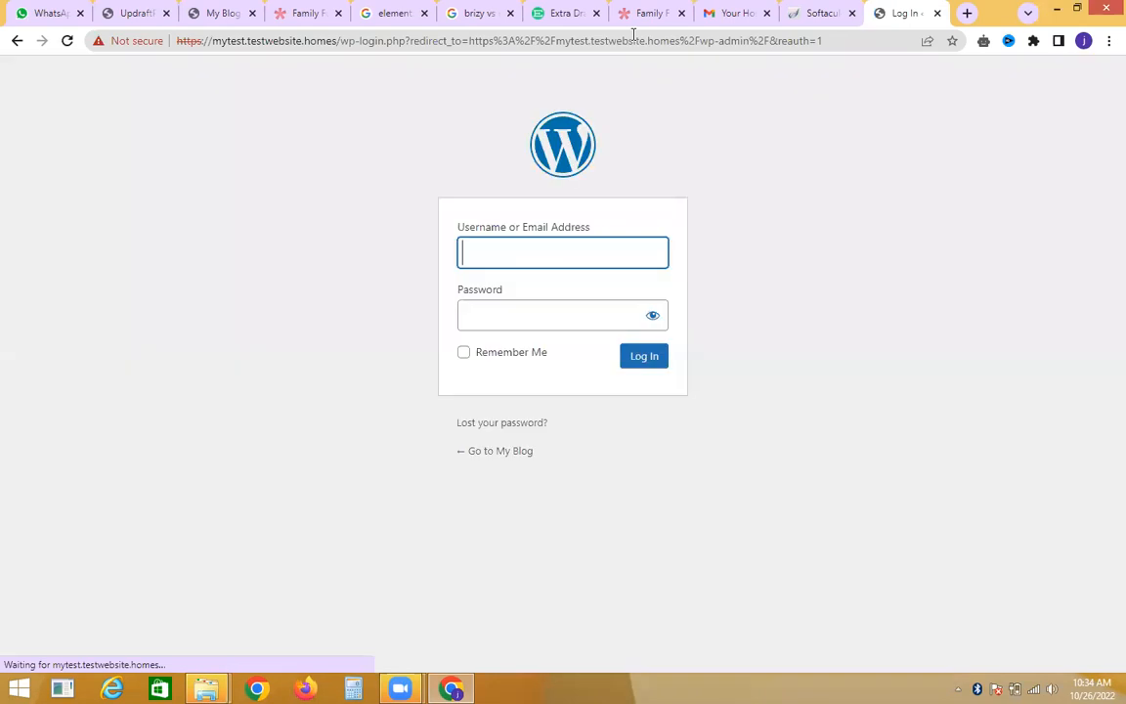
# - Log in with username admin and the admin password to reach the Dashboard
pyautogui.click(541, 242)
pyautogui.write('admin')
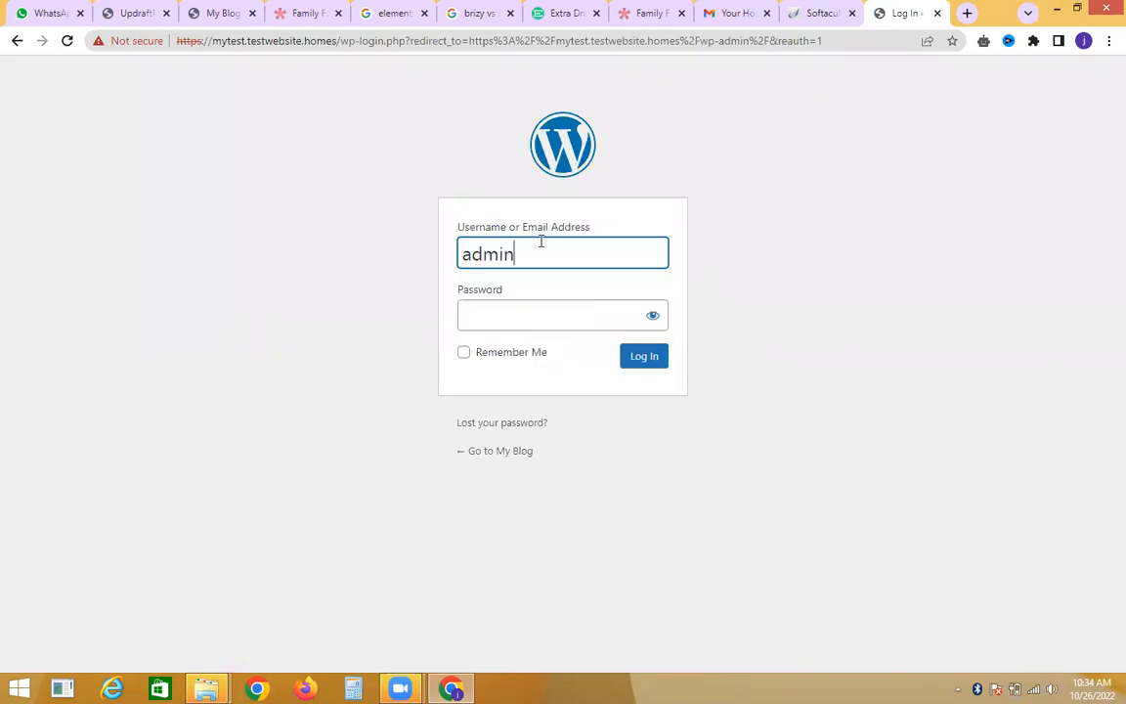
pyautogui.click(507, 302)
pyautogui.write('•••••••••')
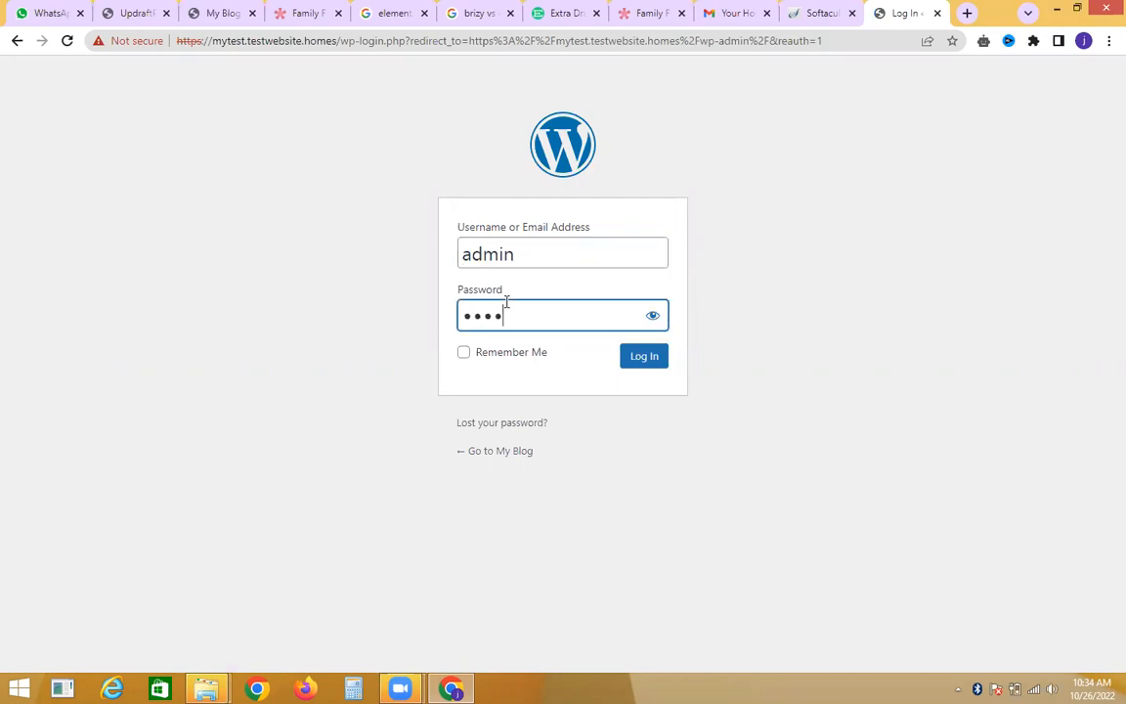
pyautogui.write('••••••••')
pyautogui.press('Return')
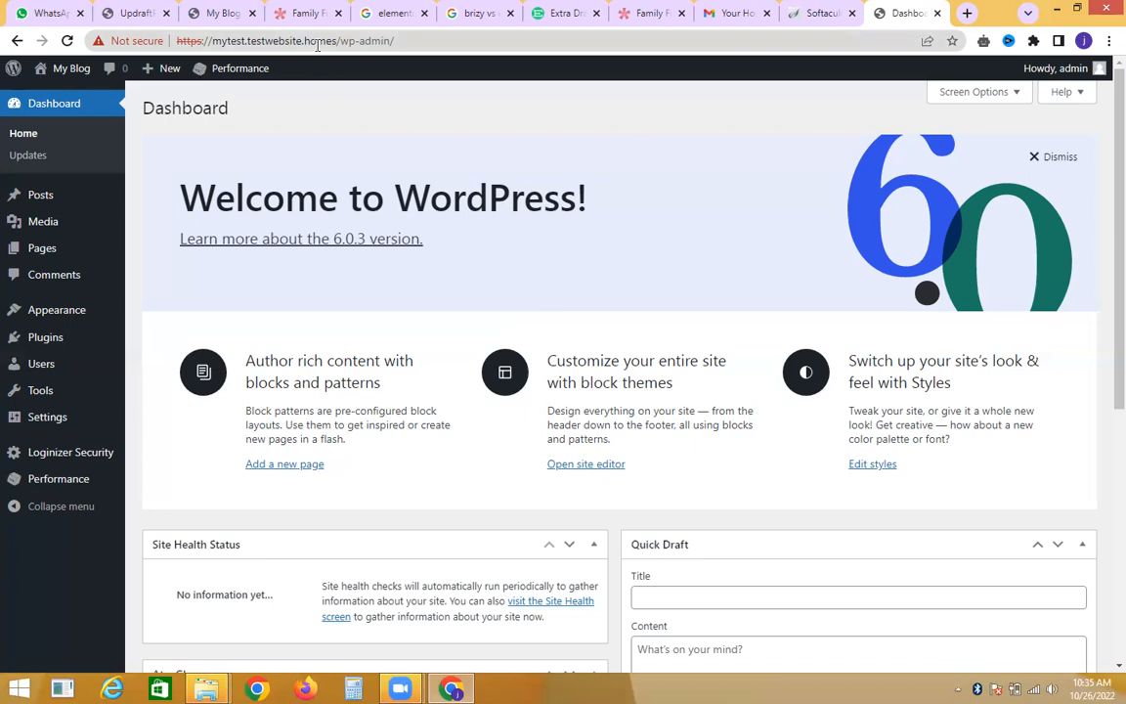
pyautogui.doubleClick(316, 43)
pyautogui.click(317, 43)
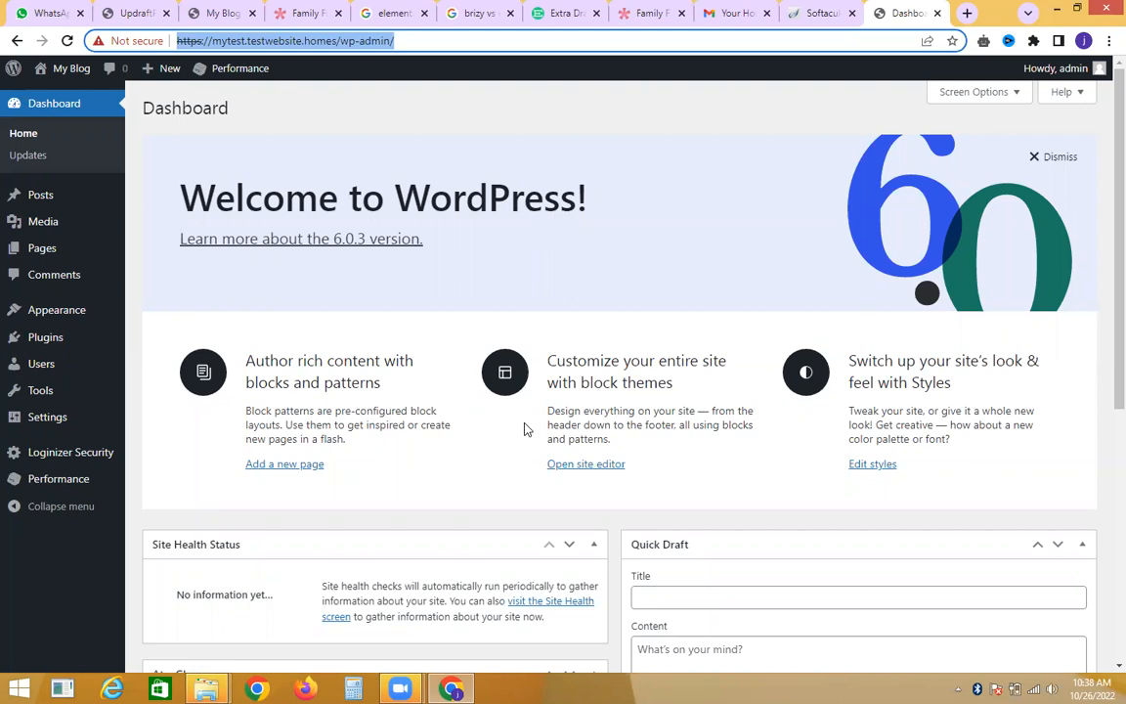
# - Load advice.pk in a new browser tab
pyautogui.click(968, 13)
pyautogui.click(841, 43)
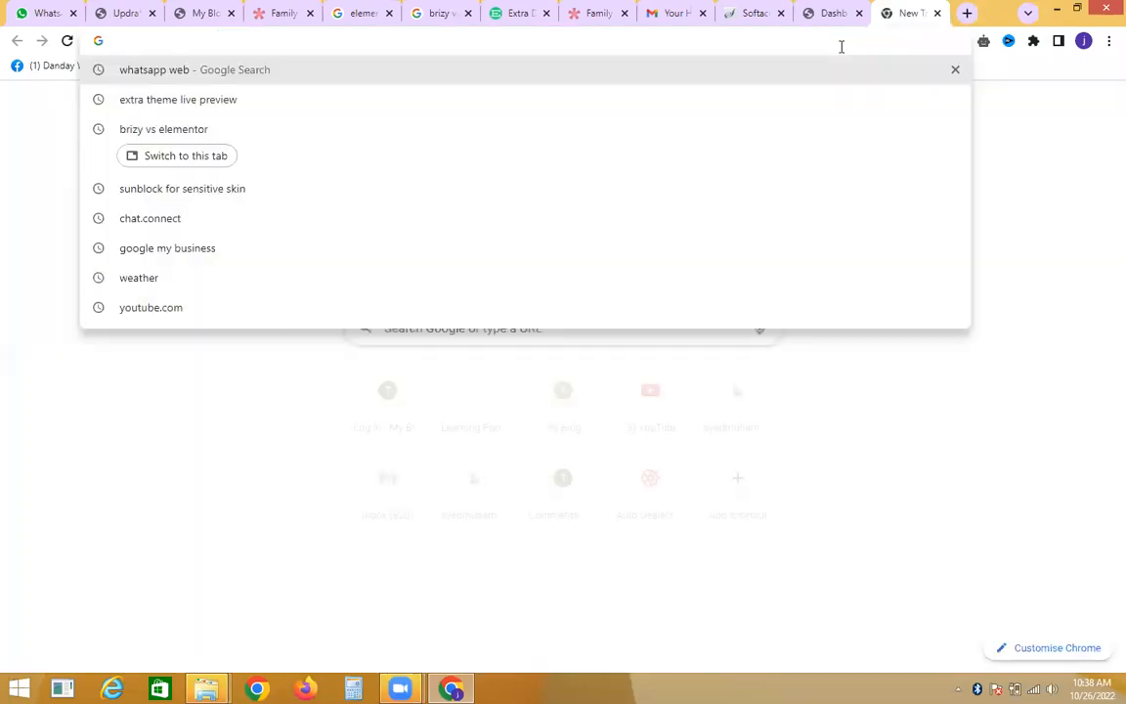
pyautogui.write('advice.pk')
pyautogui.press('Return')
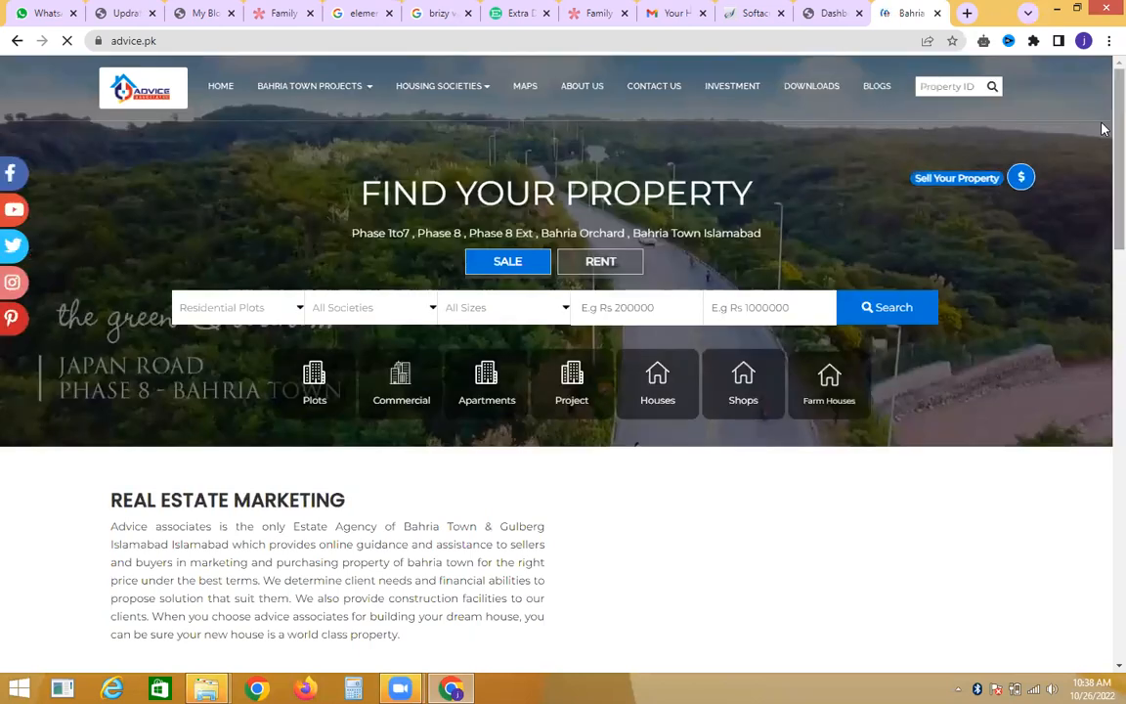
# - Scroll down the advice.pk page to the latest news section until the chat panel appears
pyautogui.scroll(-4, 1101, 181)
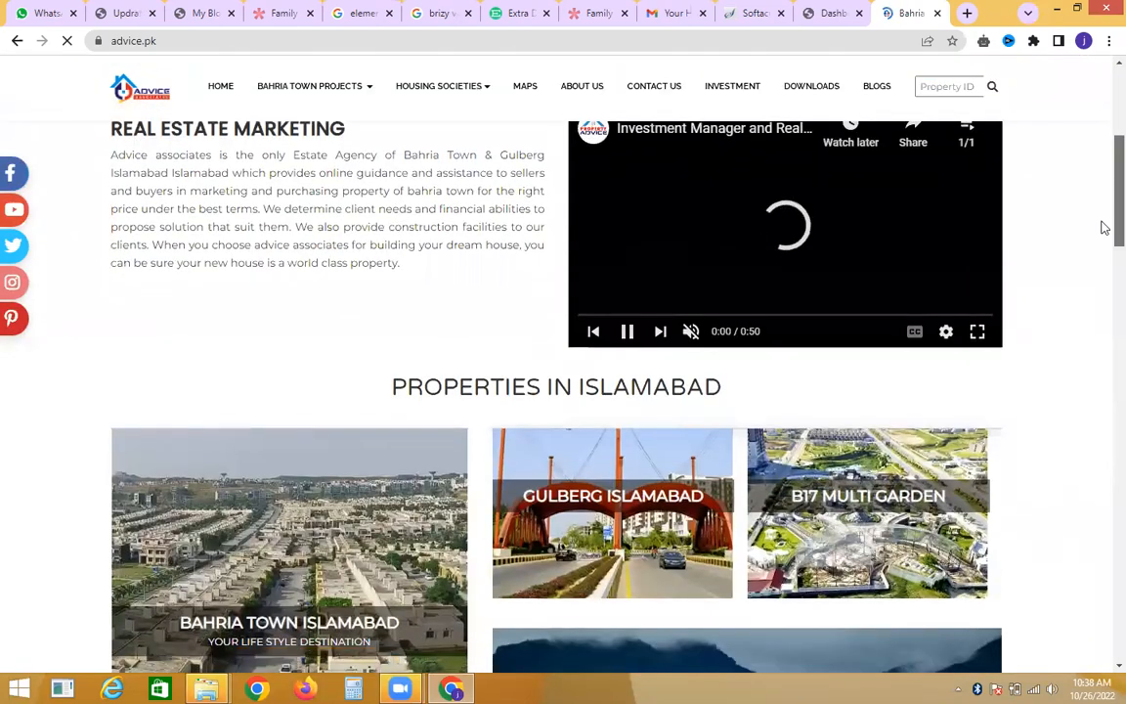
pyautogui.scroll(-2, 1105, 244)
pyautogui.scroll(6, 1101, 166)
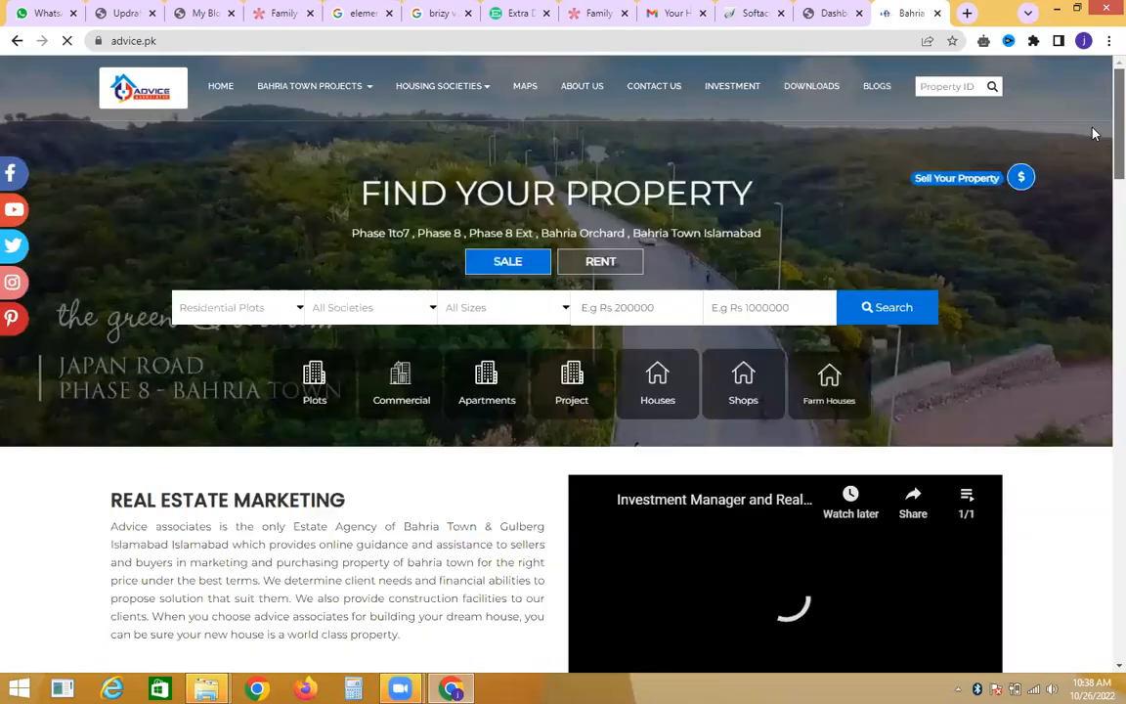
pyautogui.scroll(-1, 1087, 137)
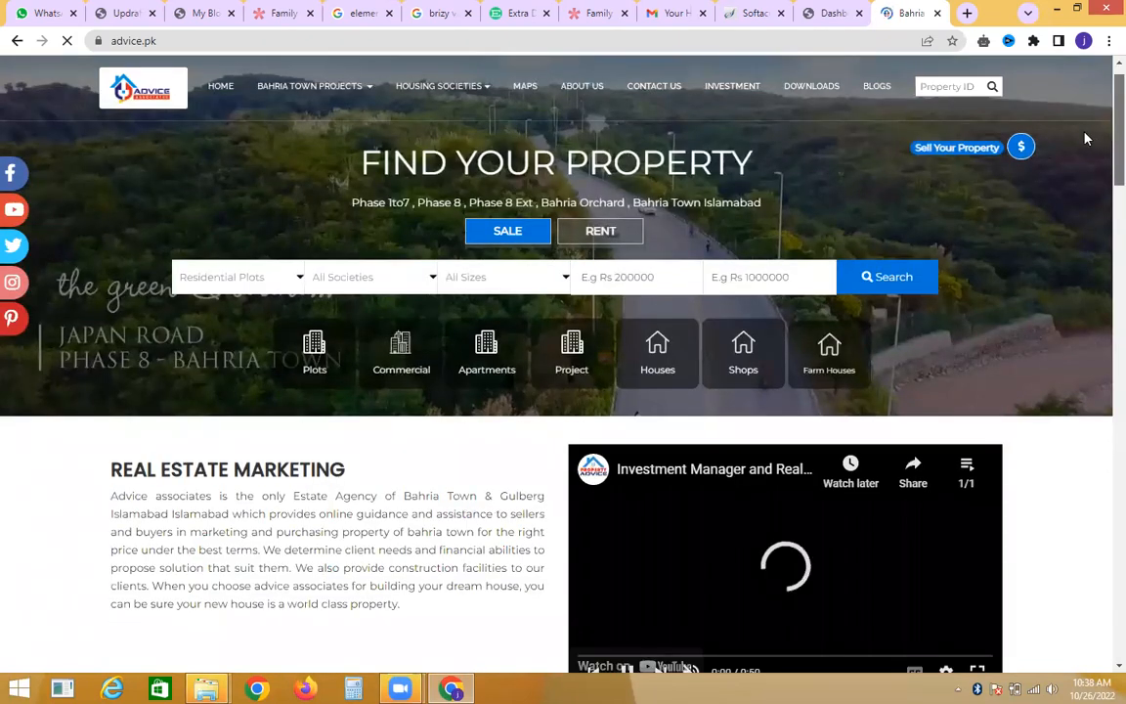
pyautogui.scroll(-4, 1069, 183)
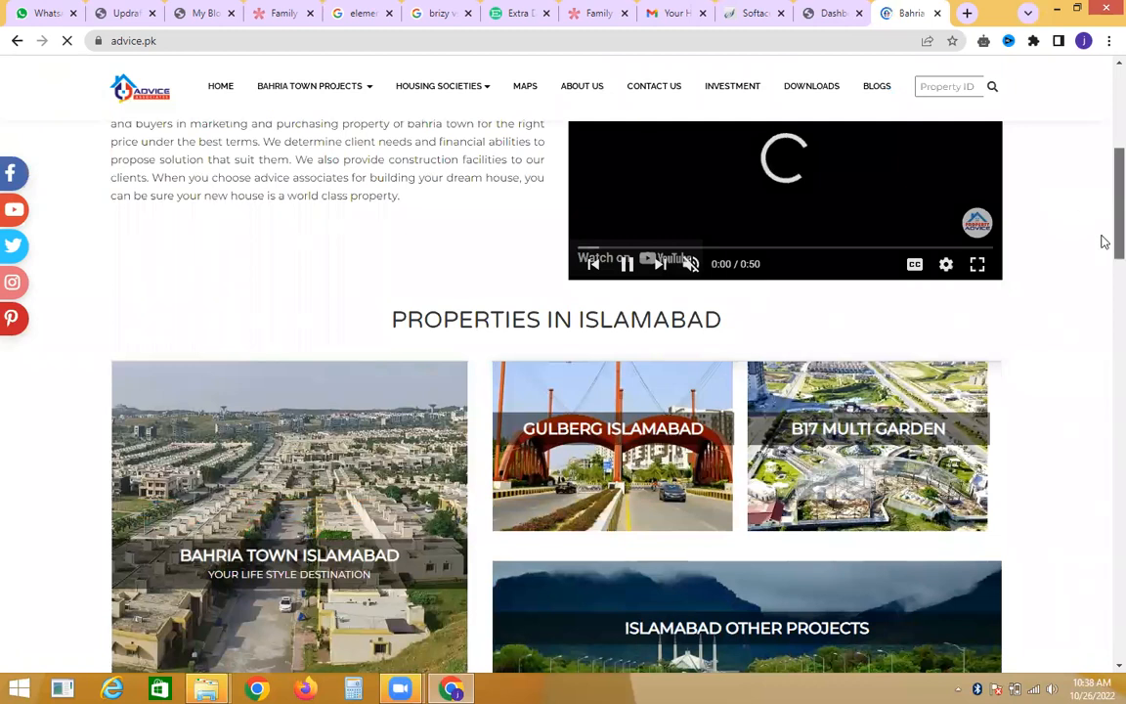
pyautogui.moveTo(1102, 236); pyautogui.dragTo(1102, 201)
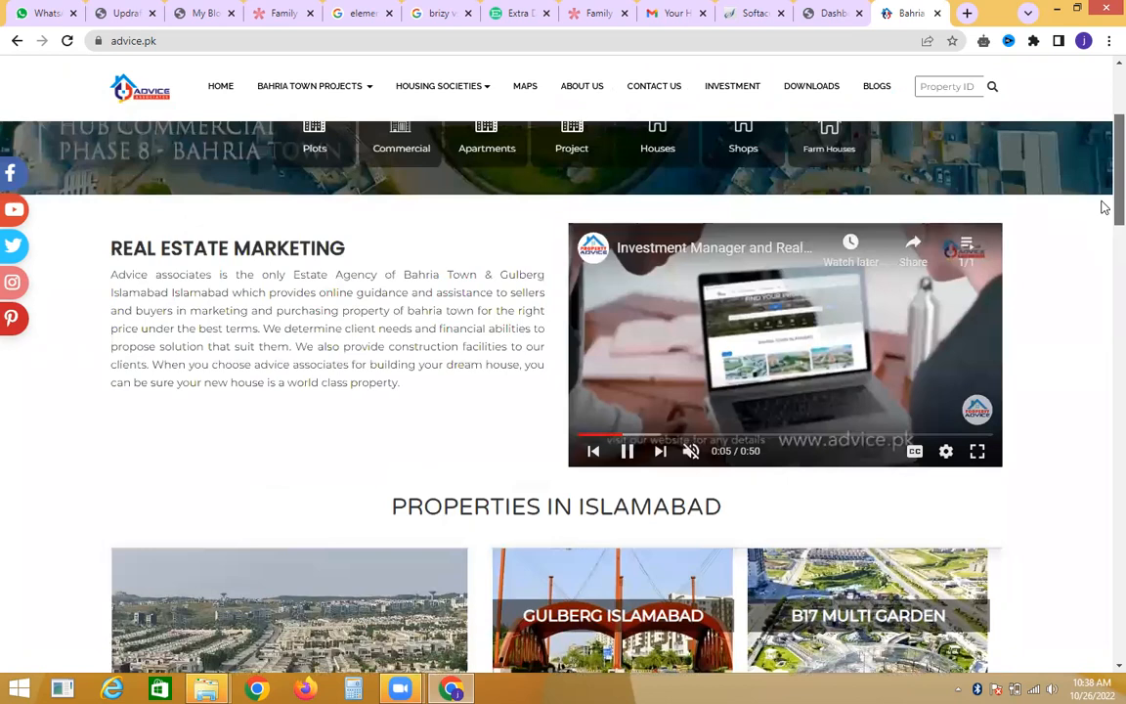
pyautogui.scroll(-1, 1103, 244)
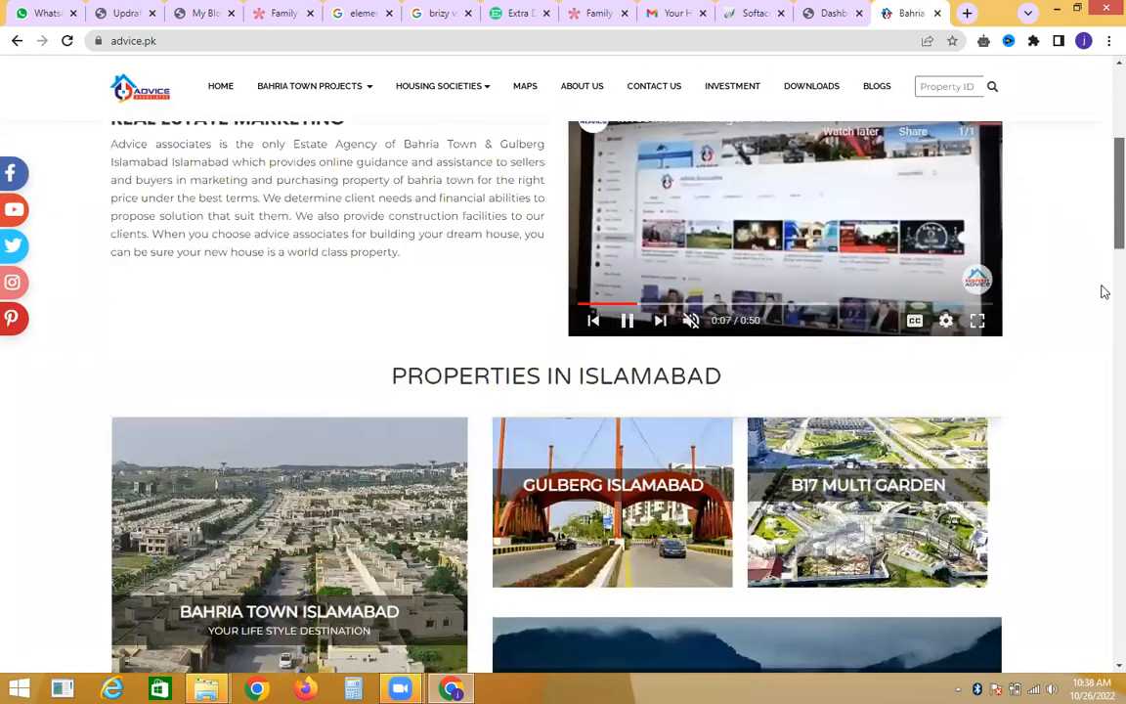
pyautogui.scroll(-3, 1101, 313)
pyautogui.scroll(-5, 1101, 387)
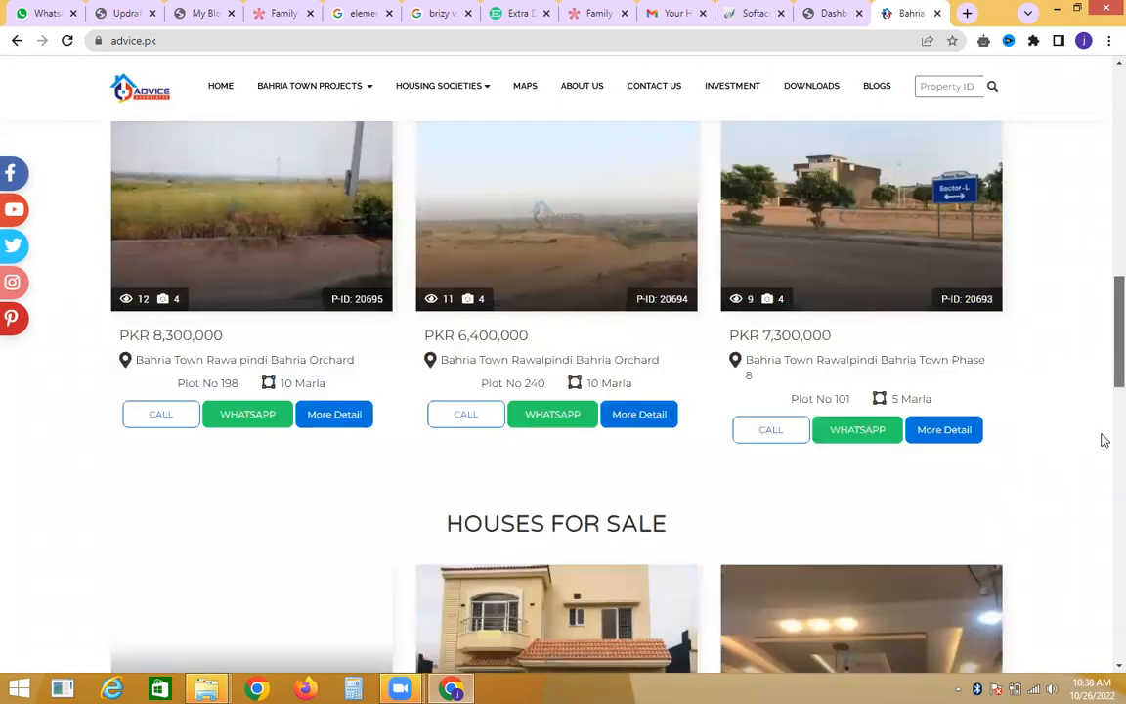
pyautogui.scroll(-3, 1102, 460)
pyautogui.scroll(-2, 1101, 489)
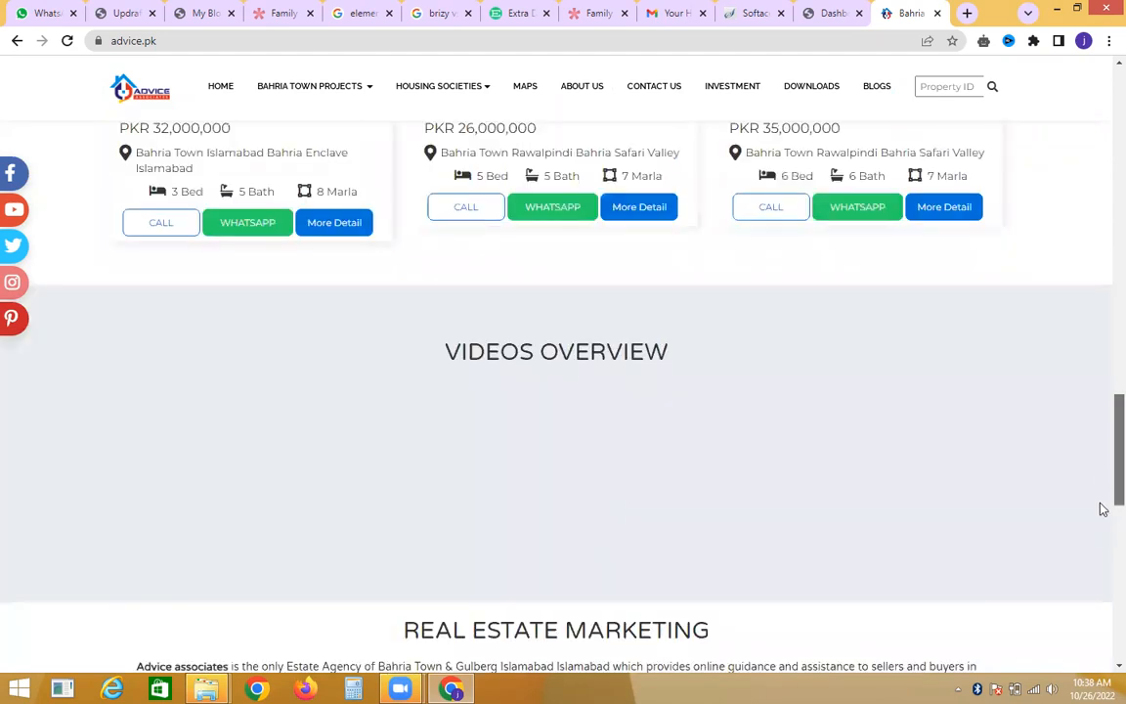
pyautogui.scroll(-1, 1101, 533)
pyautogui.scroll(-3, 1103, 550)
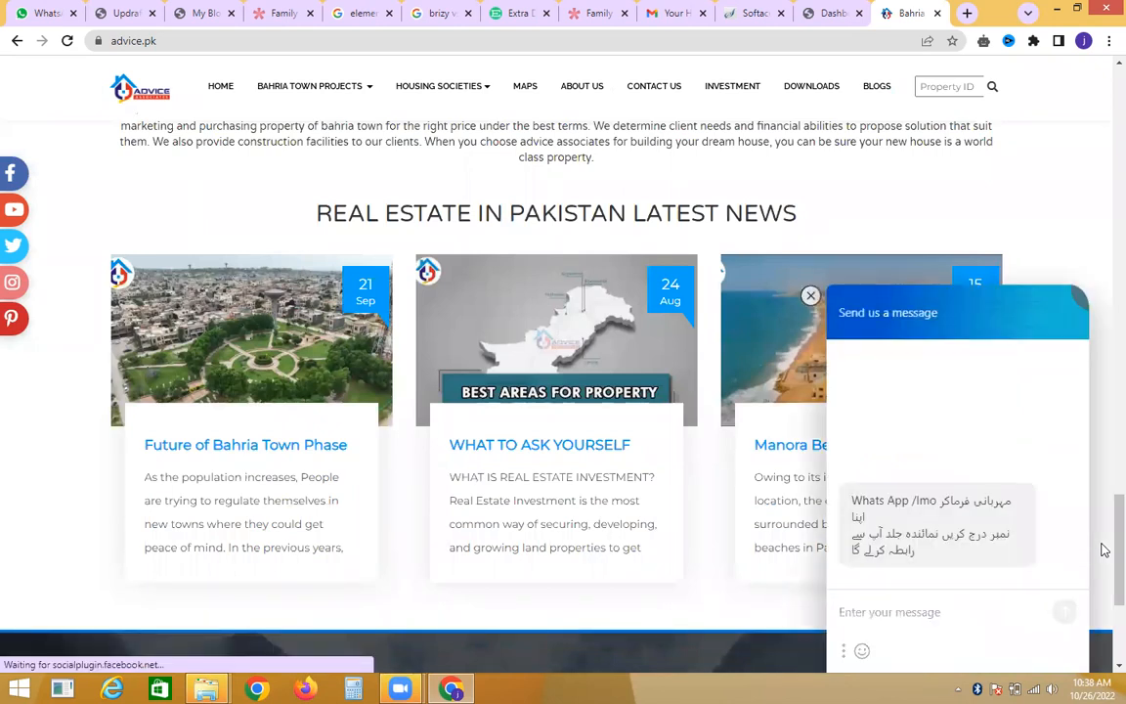
# - Type test messages, including 'i need a house at babh', into the chat box
pyautogui.write('kjashgkudag')
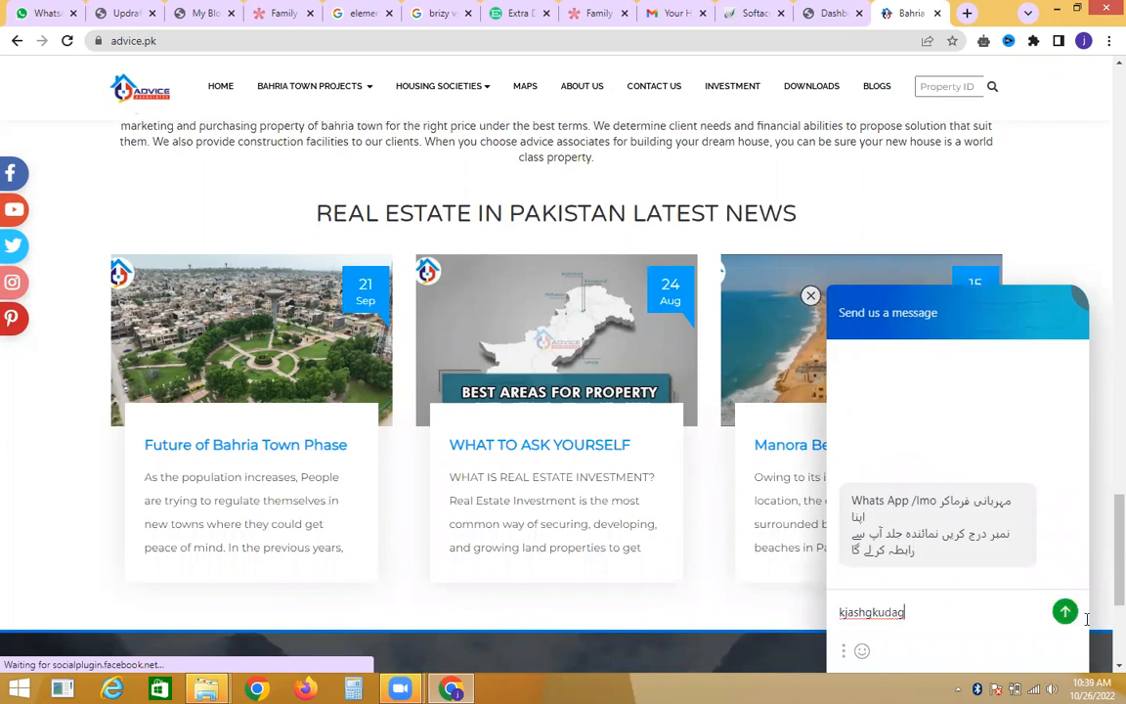
pyautogui.press('BackSpace')
pyautogui.press('Return')
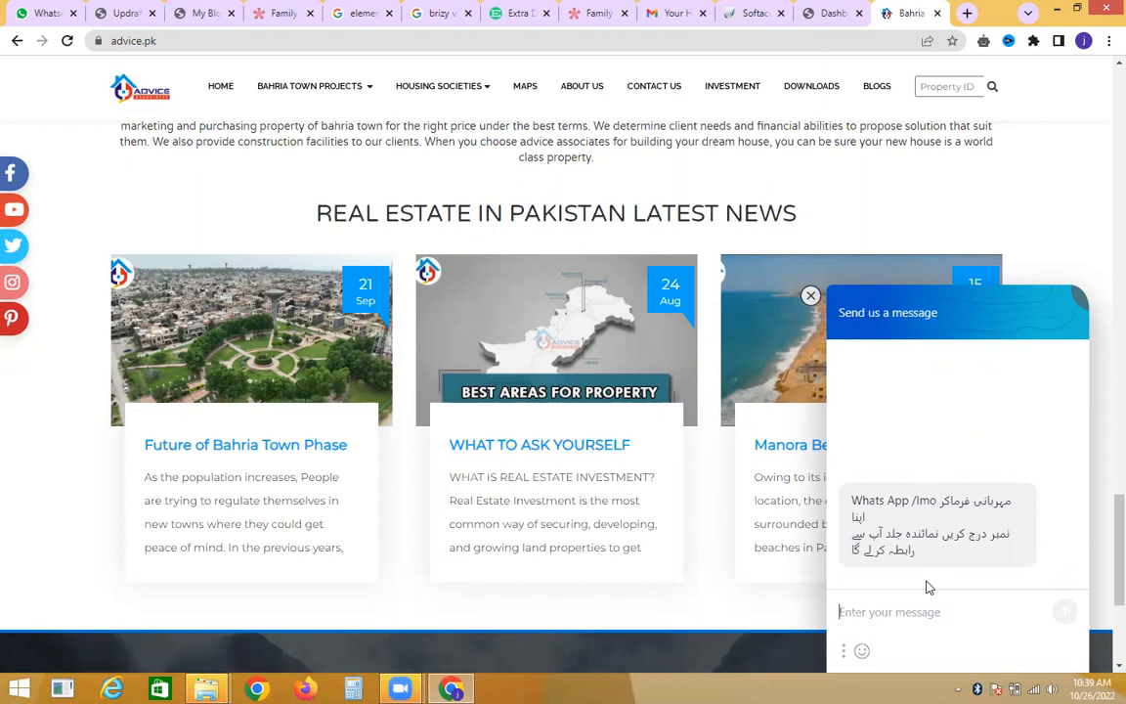
pyautogui.write('i need ')
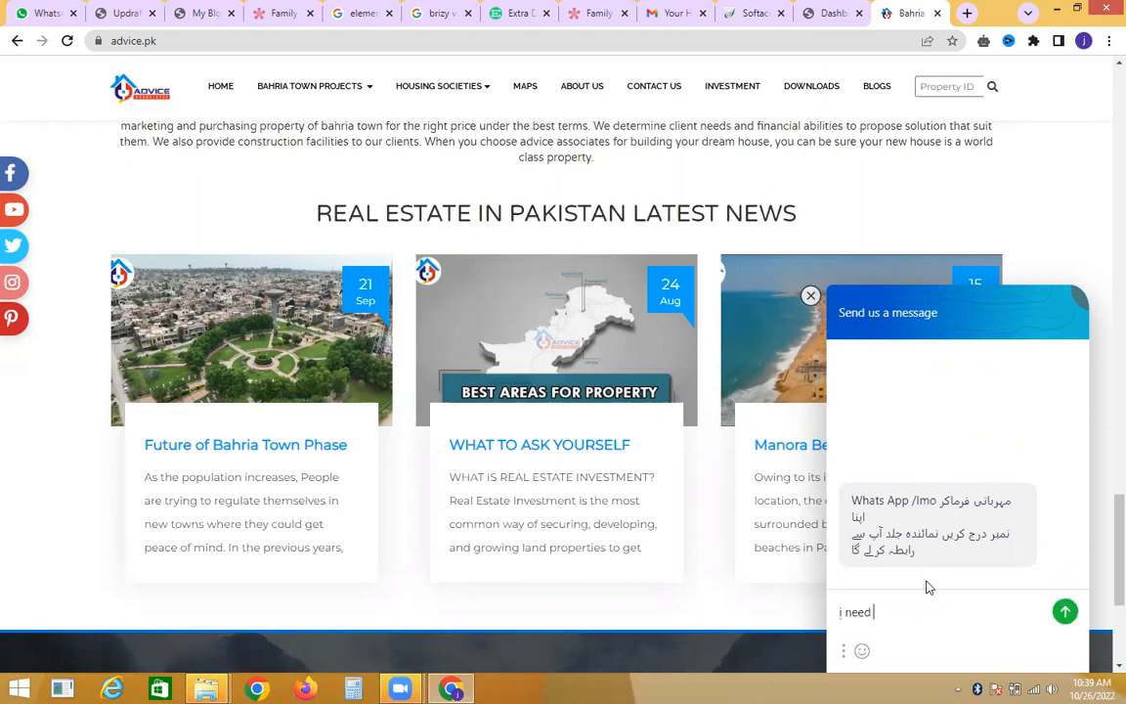
pyautogui.write('a house at babh')
pyautogui.press('BackSpace')
pyautogui.press('BackSpace')
pyautogui.press('BackSpace')
pyautogui.press('BackSpace')
pyautogui.press('Return')
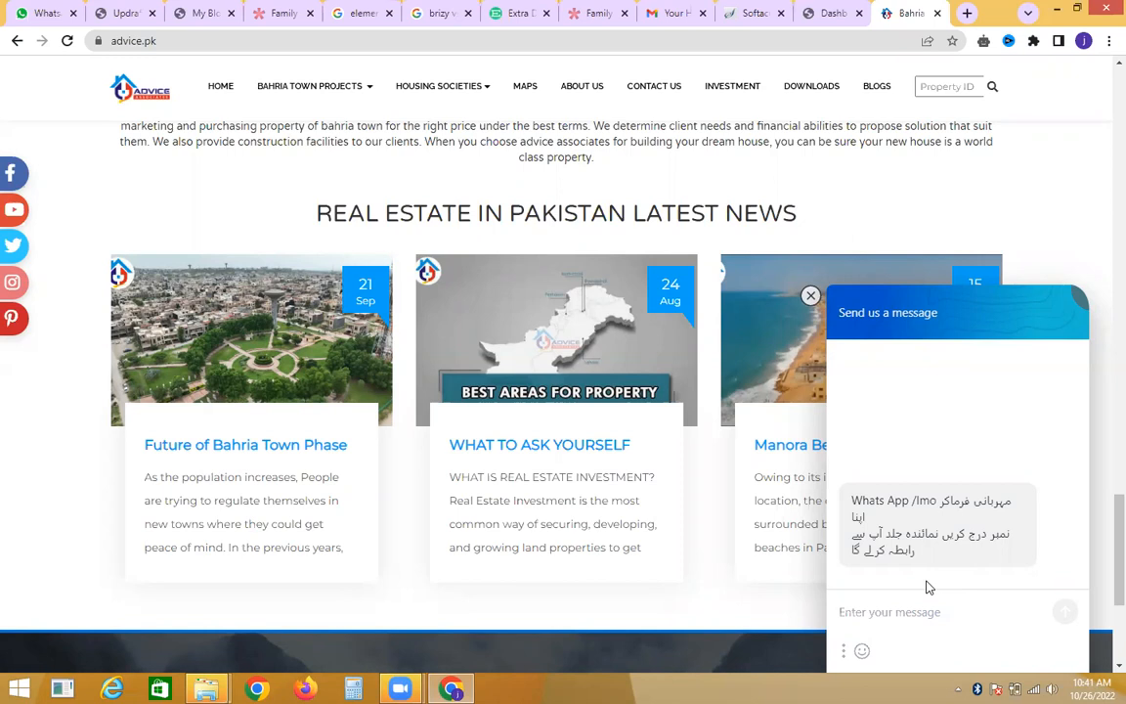
# - Close the chat panel and switch to the Extra theme gallery tab
pyautogui.click(811, 296)
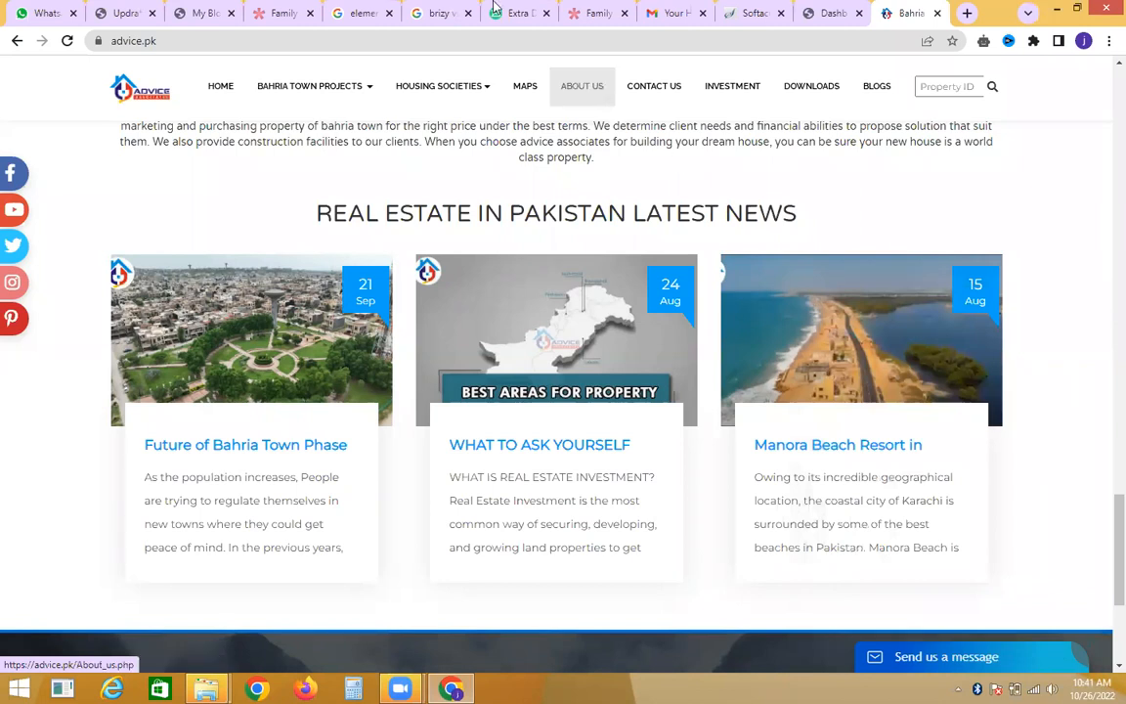
pyautogui.click(298, 12)
pyautogui.click(512, 6)
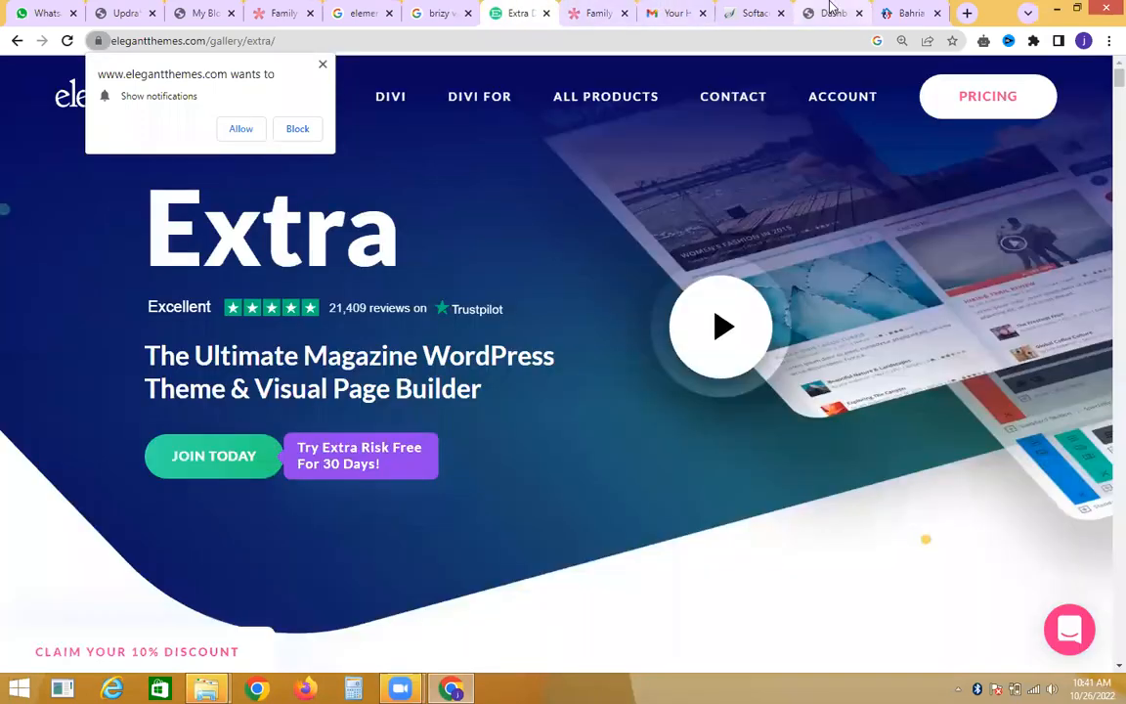
# - From the Dashboard, open My Blog's Visit Site link in a new tab
pyautogui.click(830, 9)
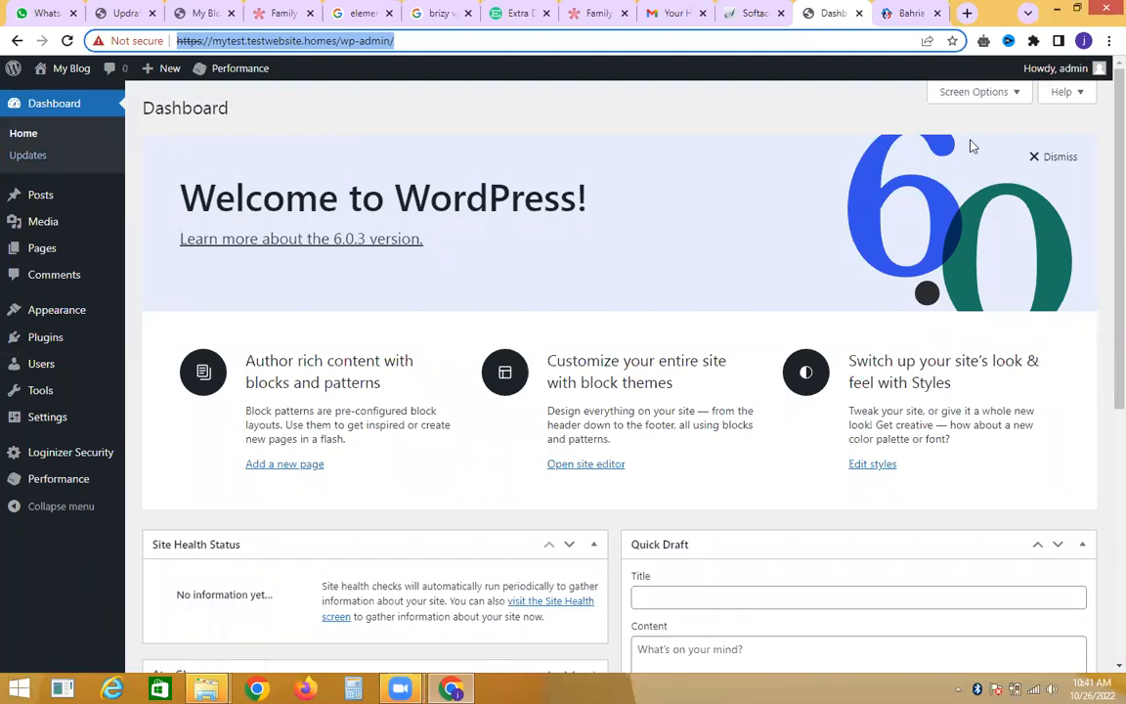
pyautogui.click(1101, 196)
pyautogui.scroll(-2, 1103, 197)
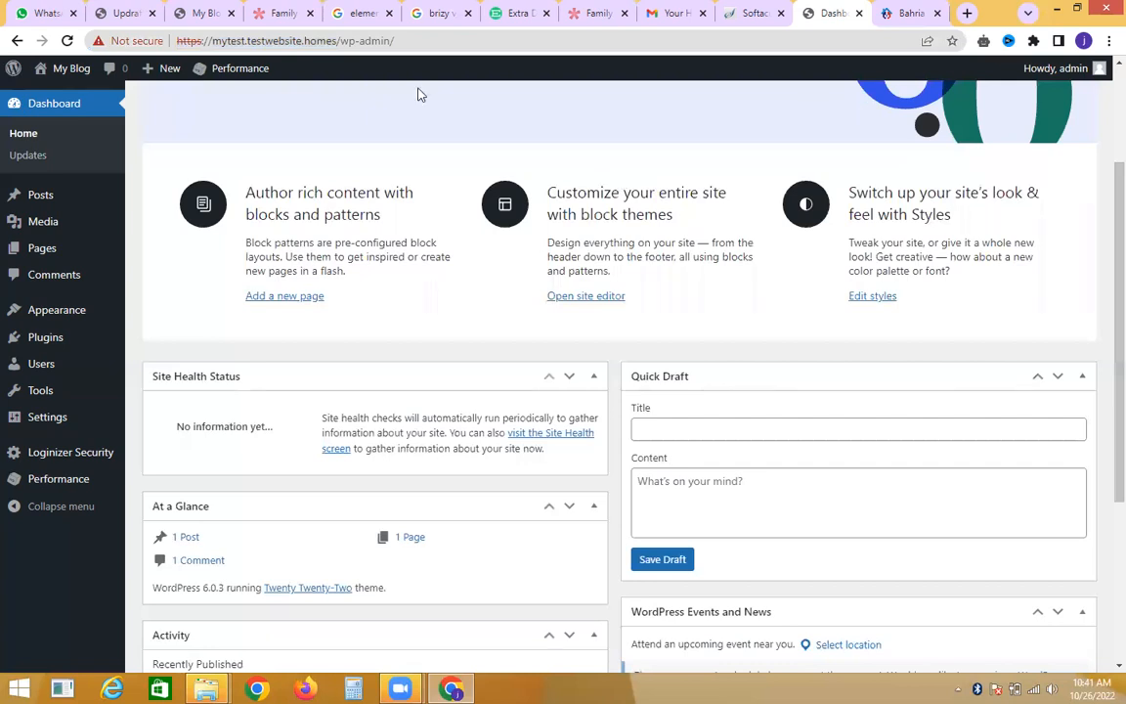
pyautogui.moveTo(70, 75)
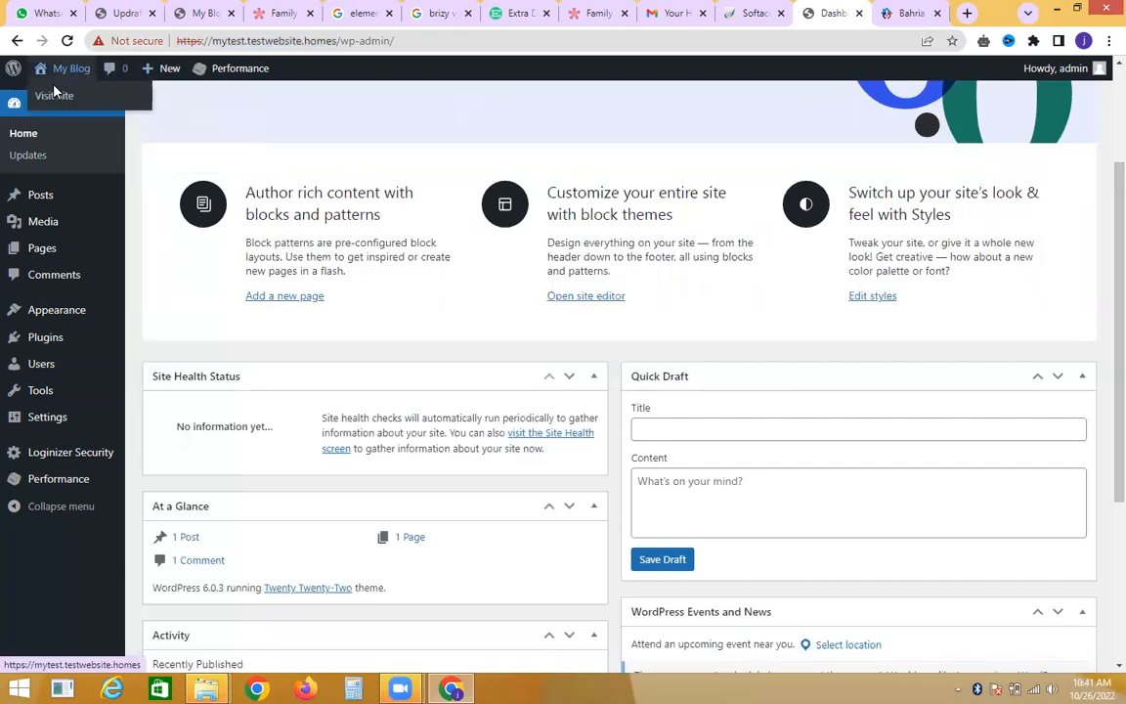
pyautogui.rightClick(49, 95)
pyautogui.click(70, 105)
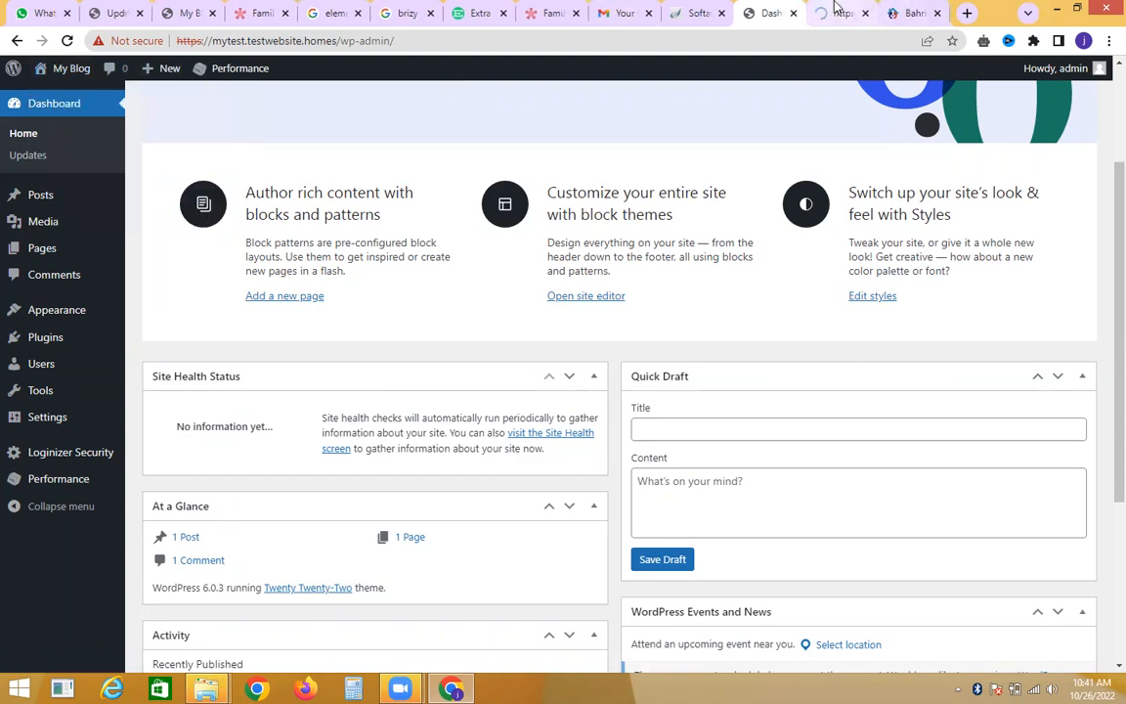
# - Look over the live My Blog front page, then return to the WordPress Dashboard tab
pyautogui.click(836, 8)
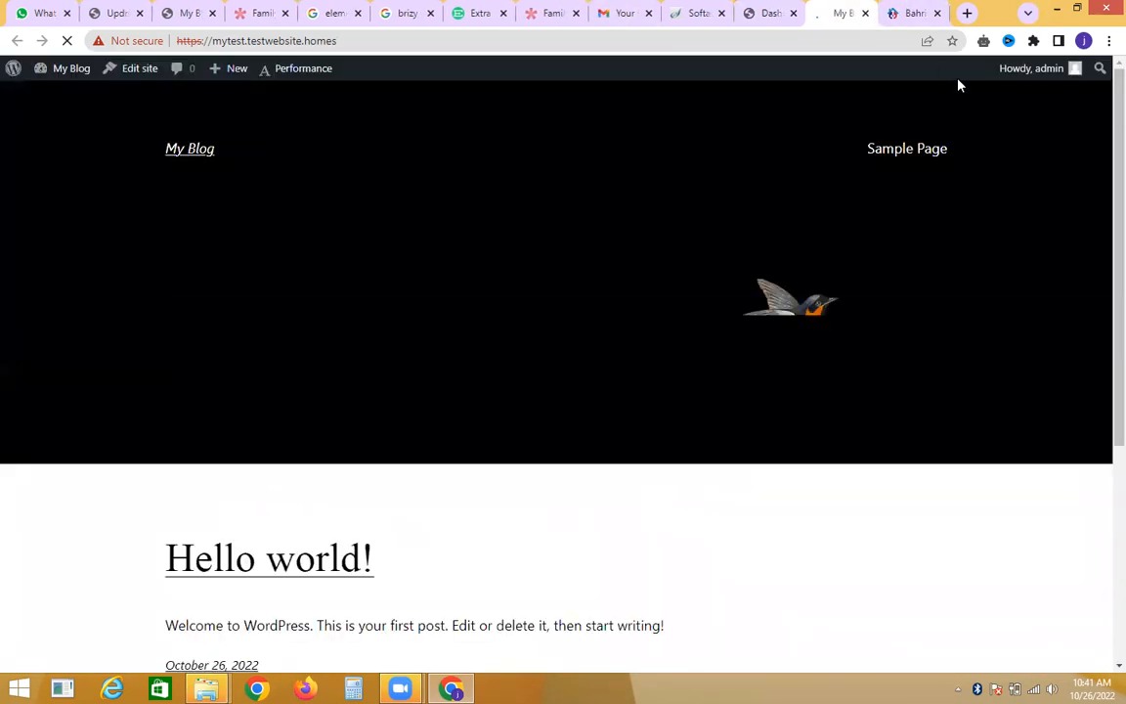
pyautogui.scroll(-1, 1102, 195)
pyautogui.scroll(-3, 1101, 279)
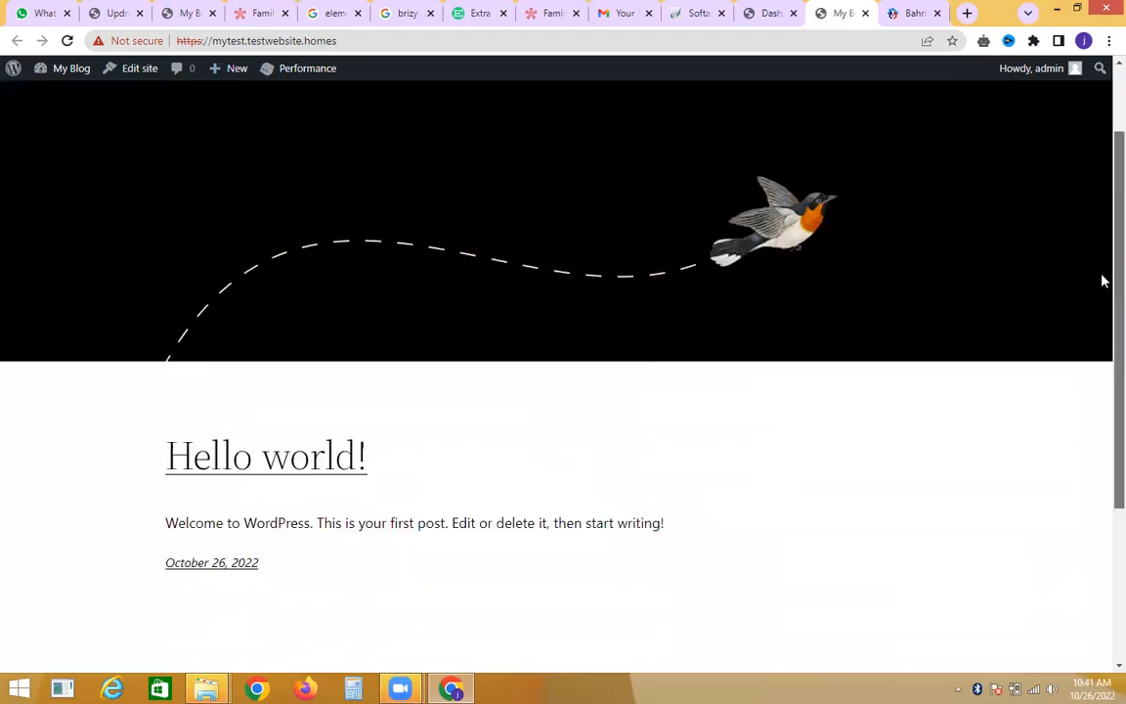
pyautogui.scroll(1, 1101, 283)
pyautogui.scroll(3, 1089, 205)
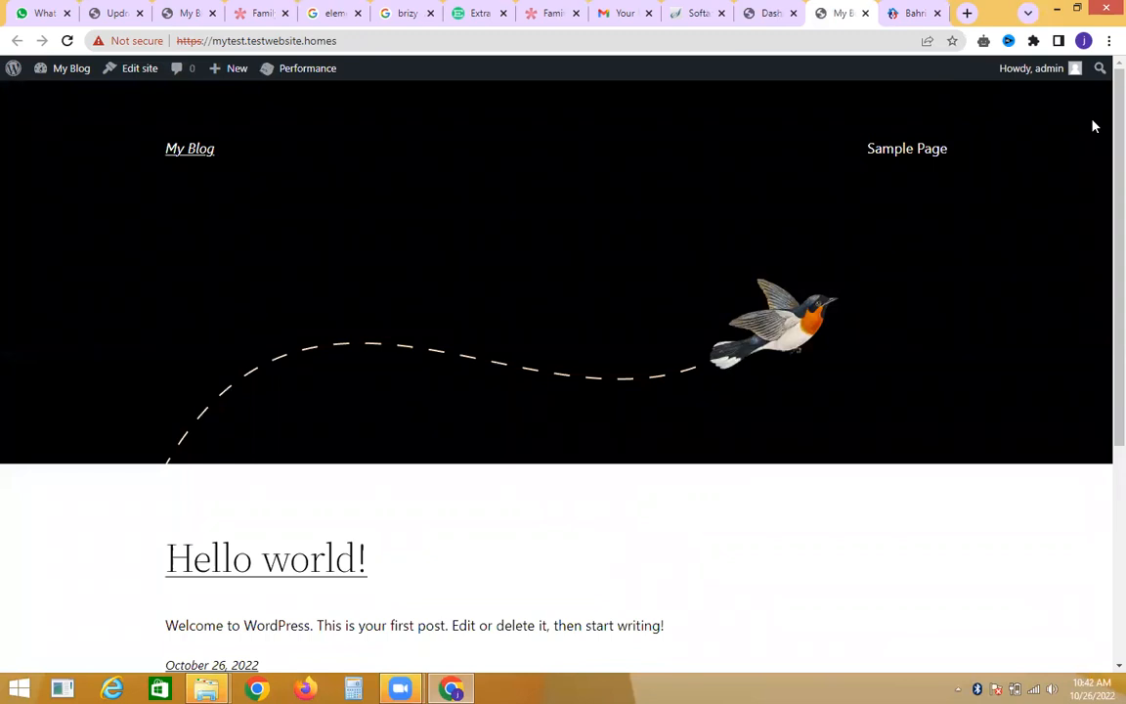
pyautogui.scroll(-3, 1103, 265)
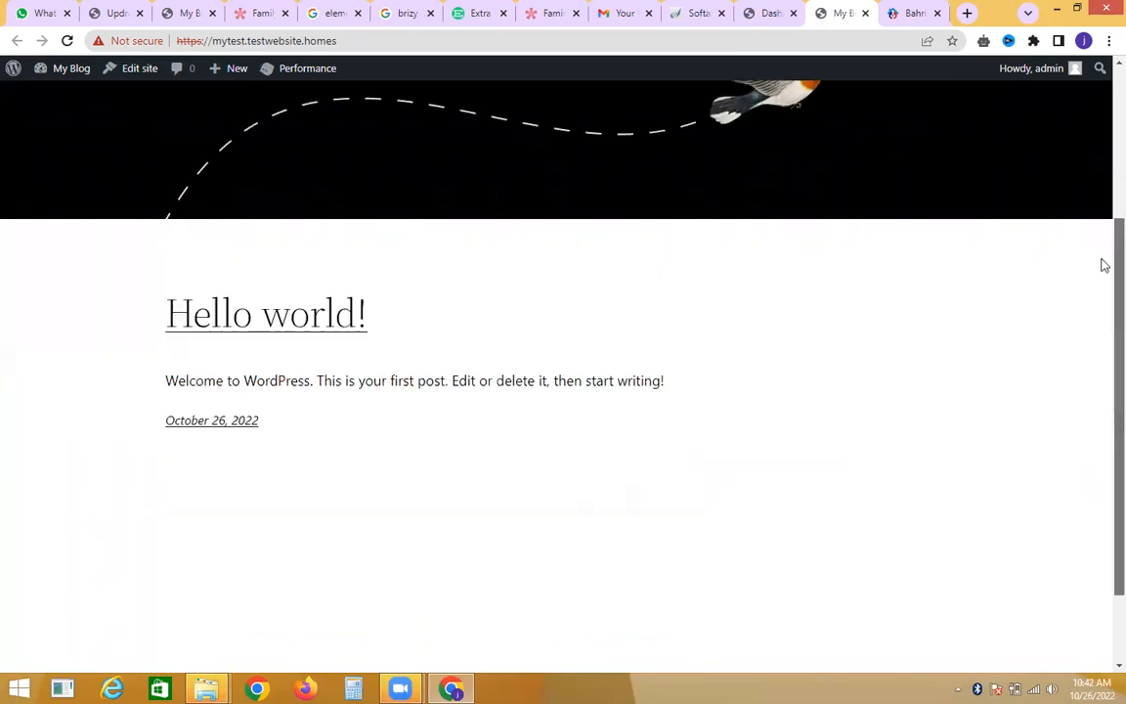
pyautogui.scroll(3, 1101, 311)
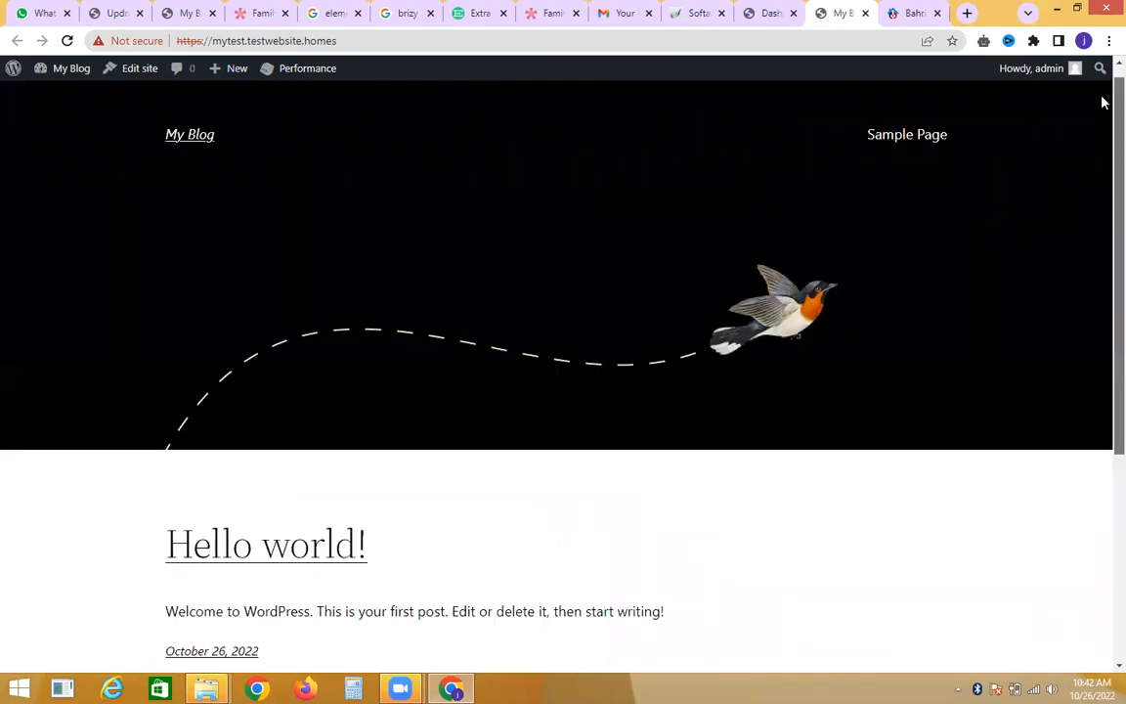
pyautogui.click(783, 14)
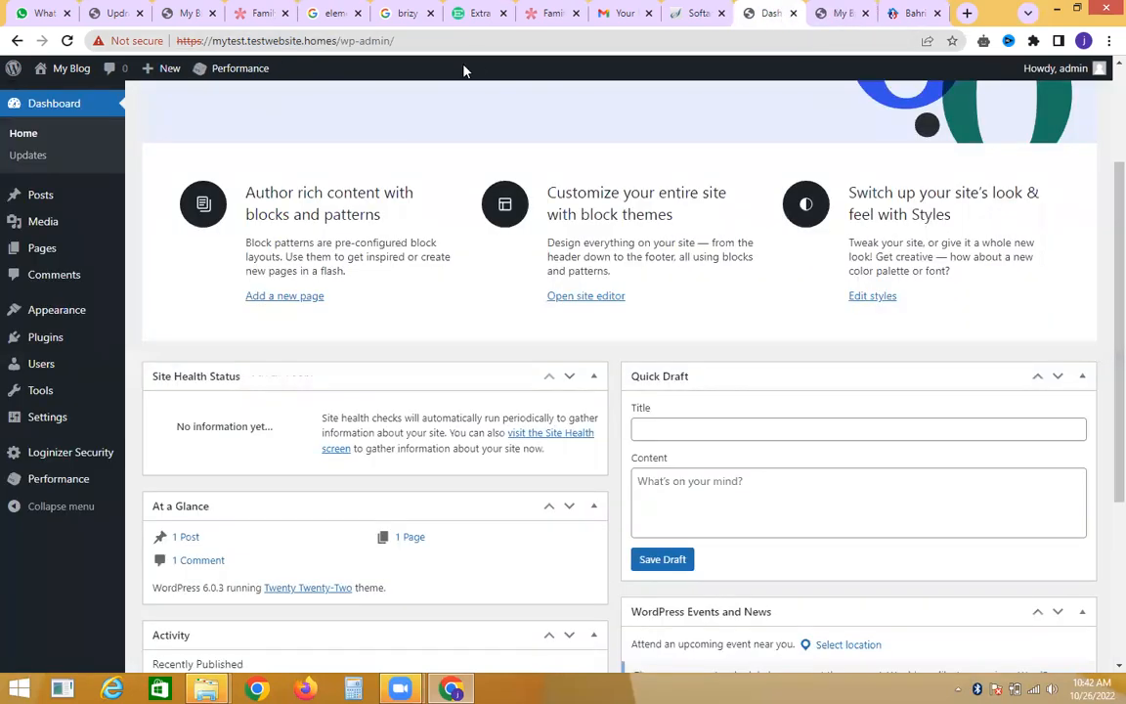
# - Load collect.chat in a new Chrome tab and scroll its homepage
pyautogui.click(966, 12)
pyautogui.write('co')
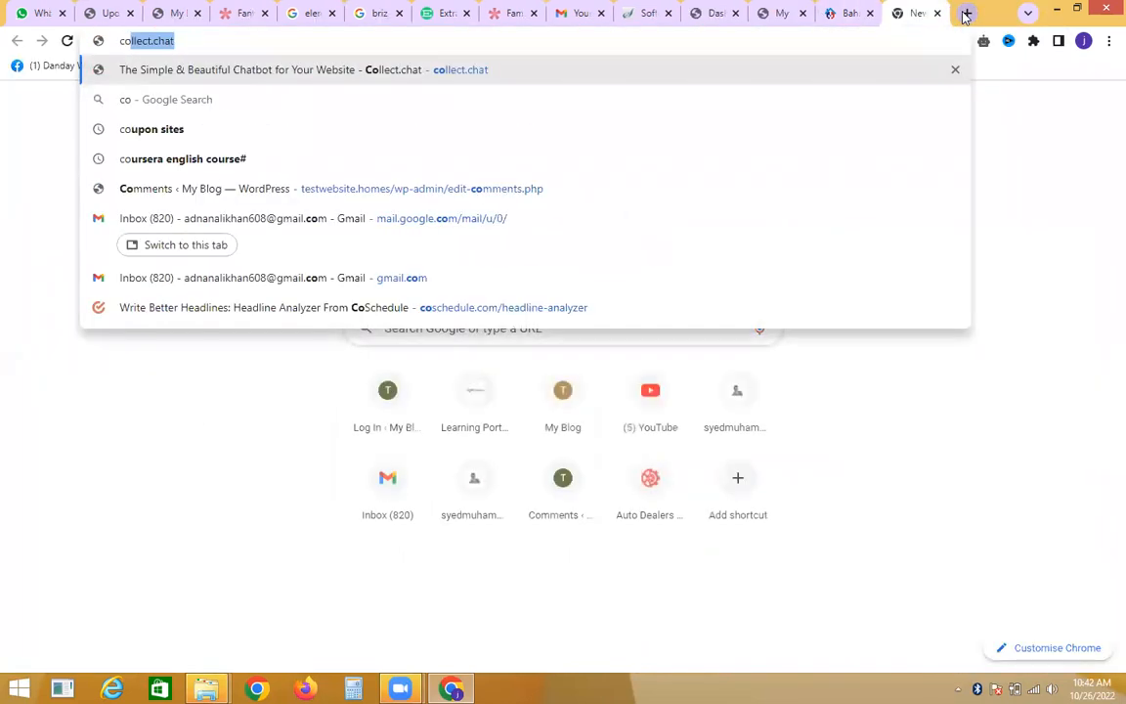
pyautogui.doubleClick(966, 14)
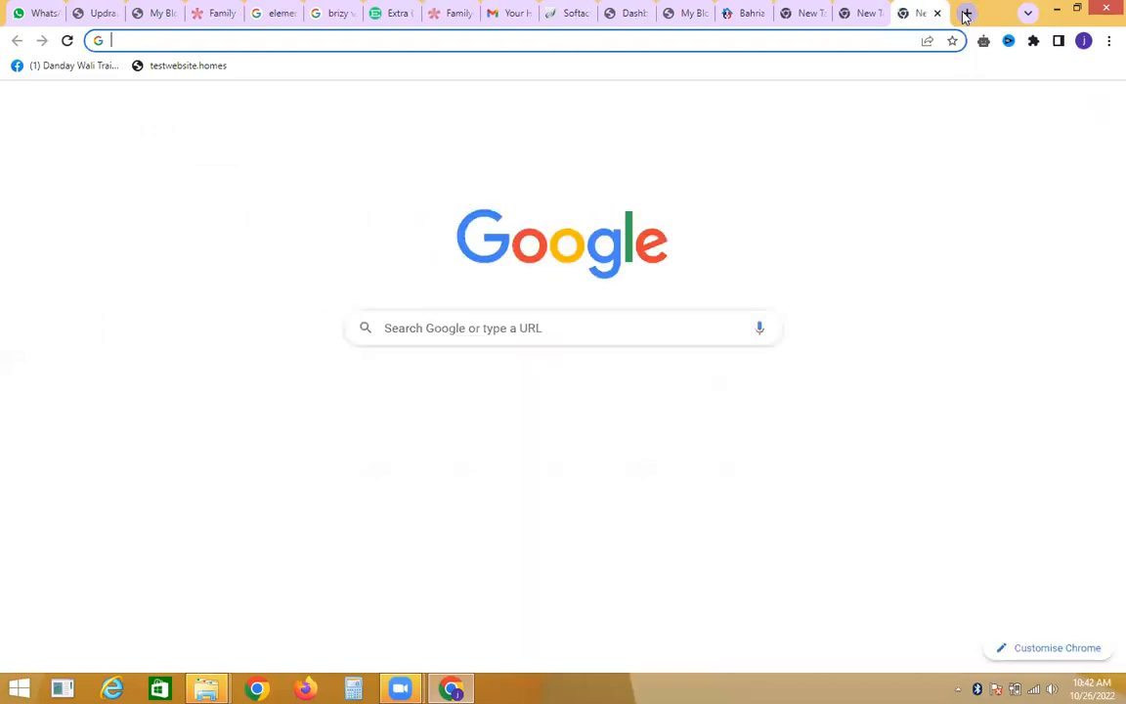
pyautogui.write('col')
pyautogui.press('Right')
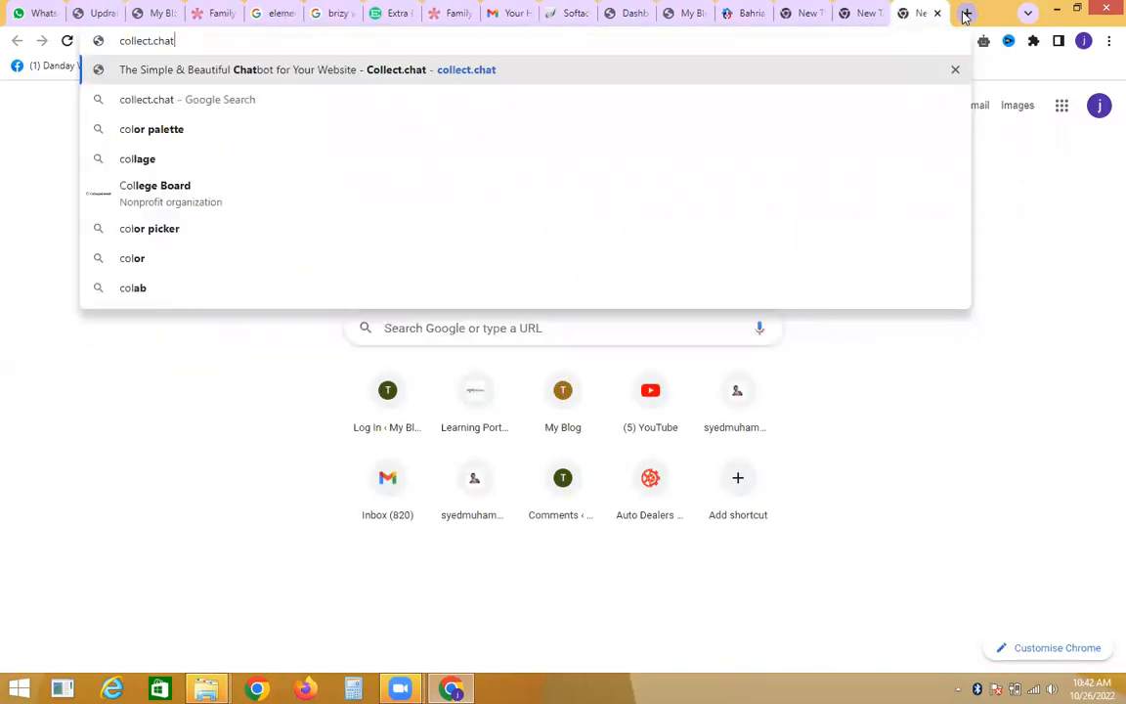
pyautogui.press('Return')
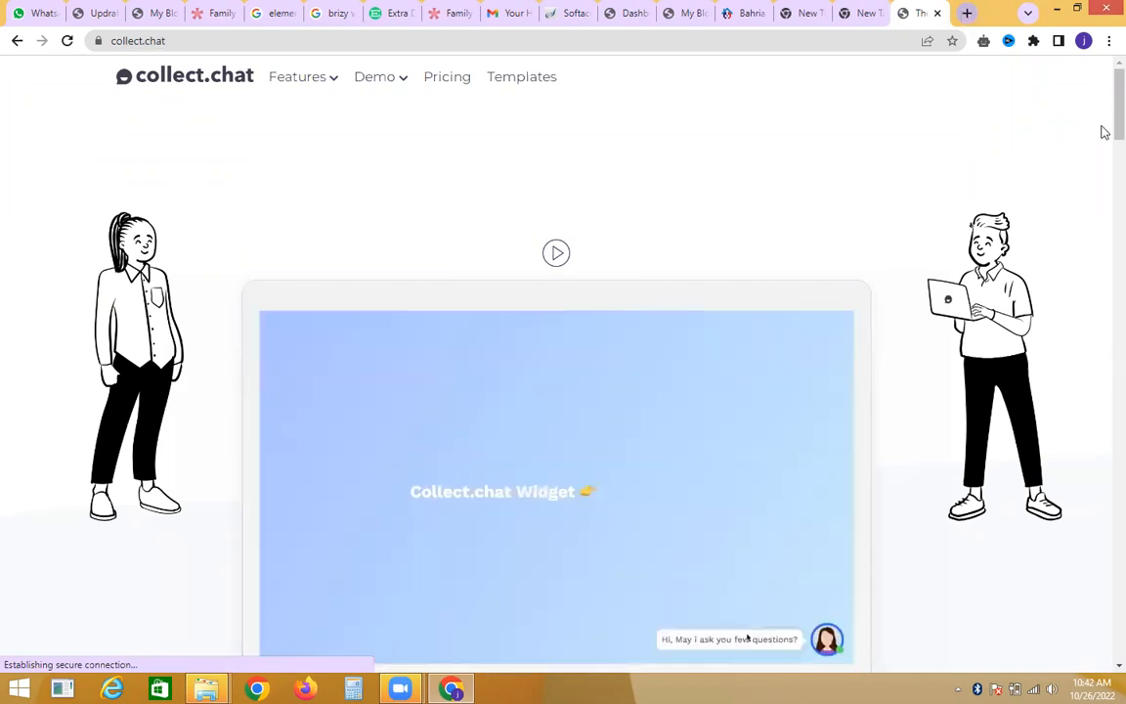
pyautogui.scroll(-2, 1105, 149)
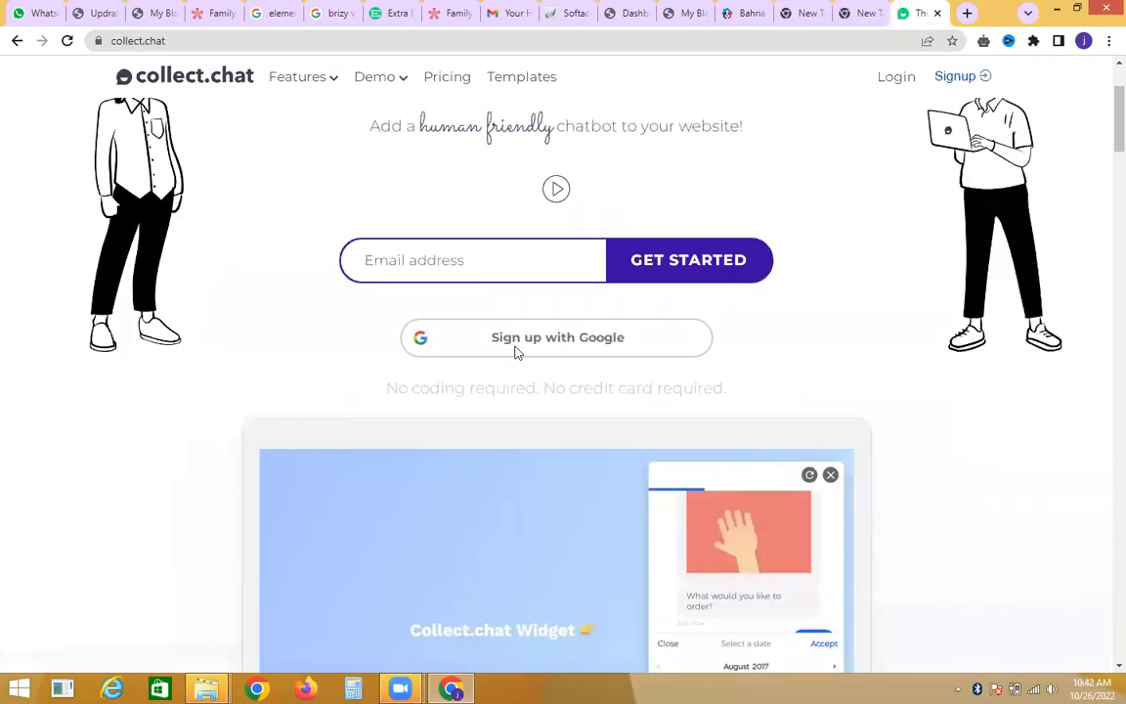
pyautogui.press('super+c')
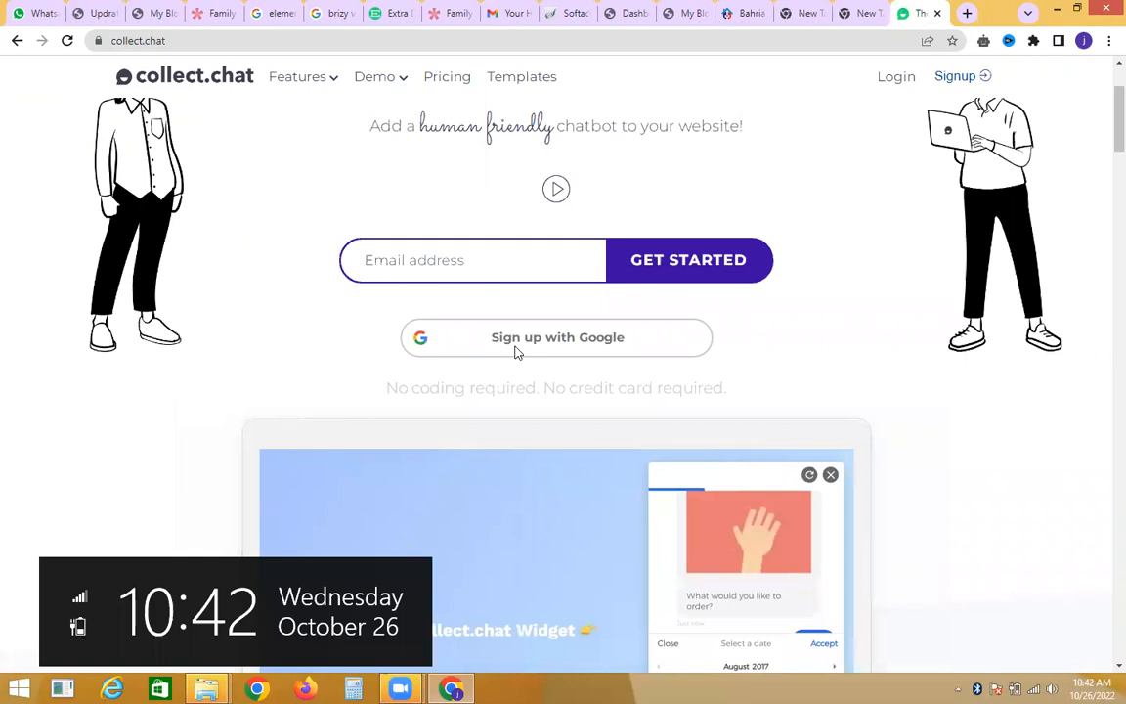
# - Sign up for Collect.chat with Google, choosing the second Google account
pyautogui.click(519, 352)
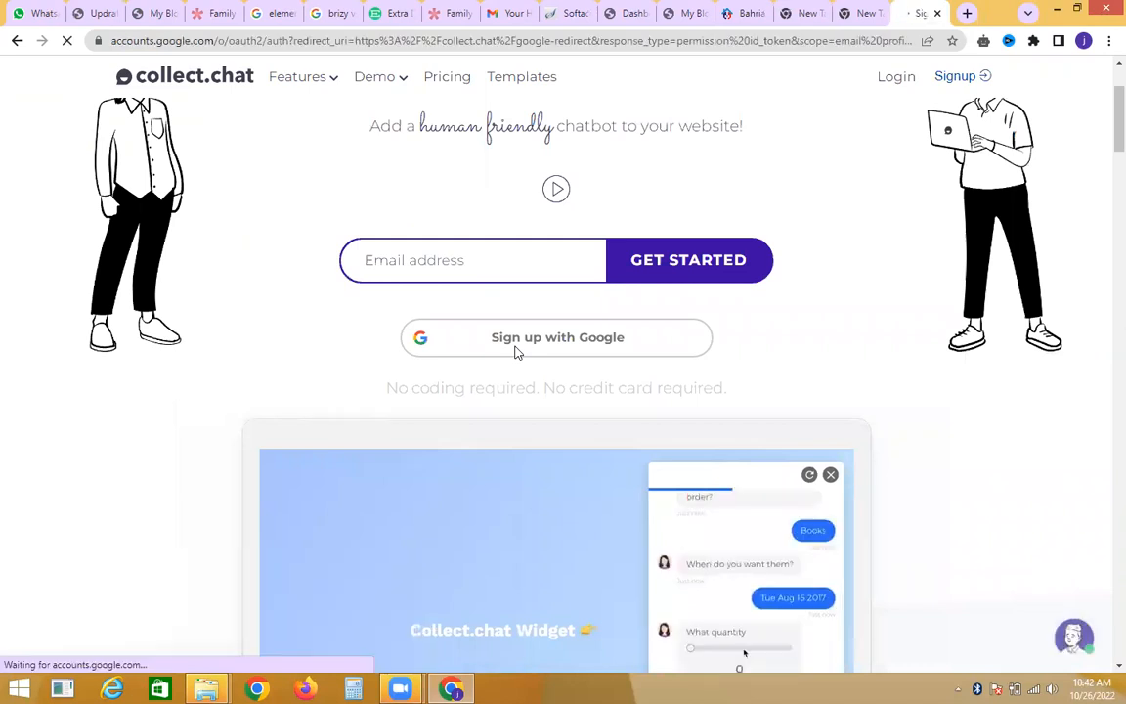
pyautogui.click(516, 354)
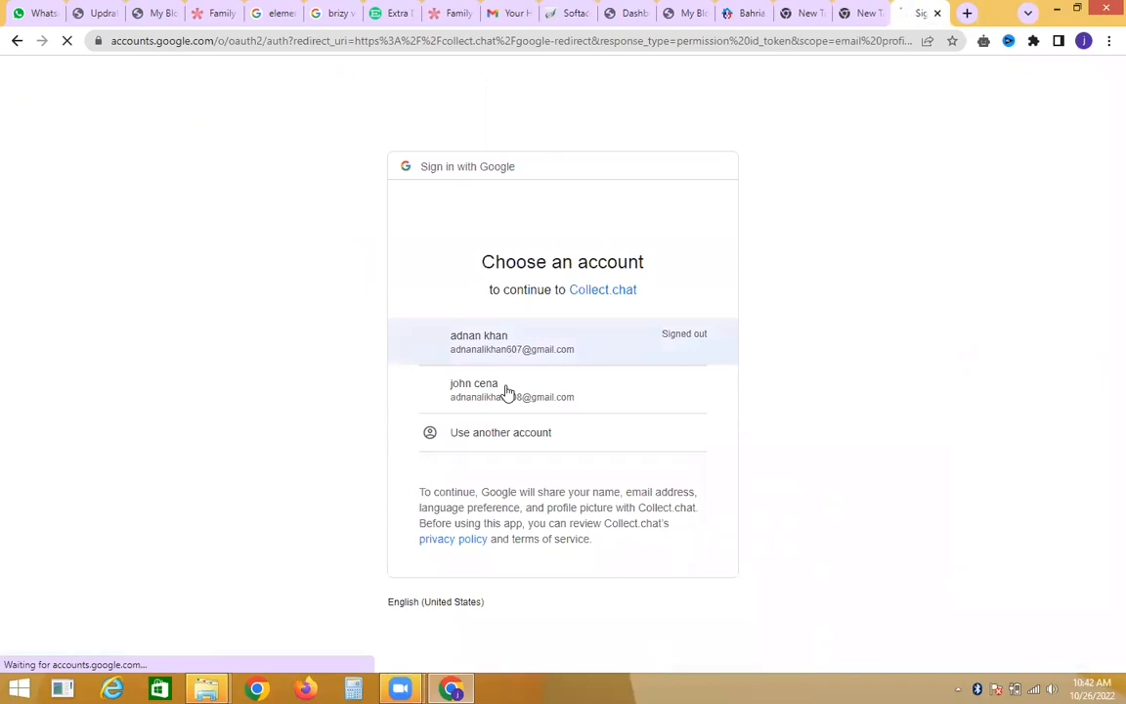
pyautogui.click(508, 391)
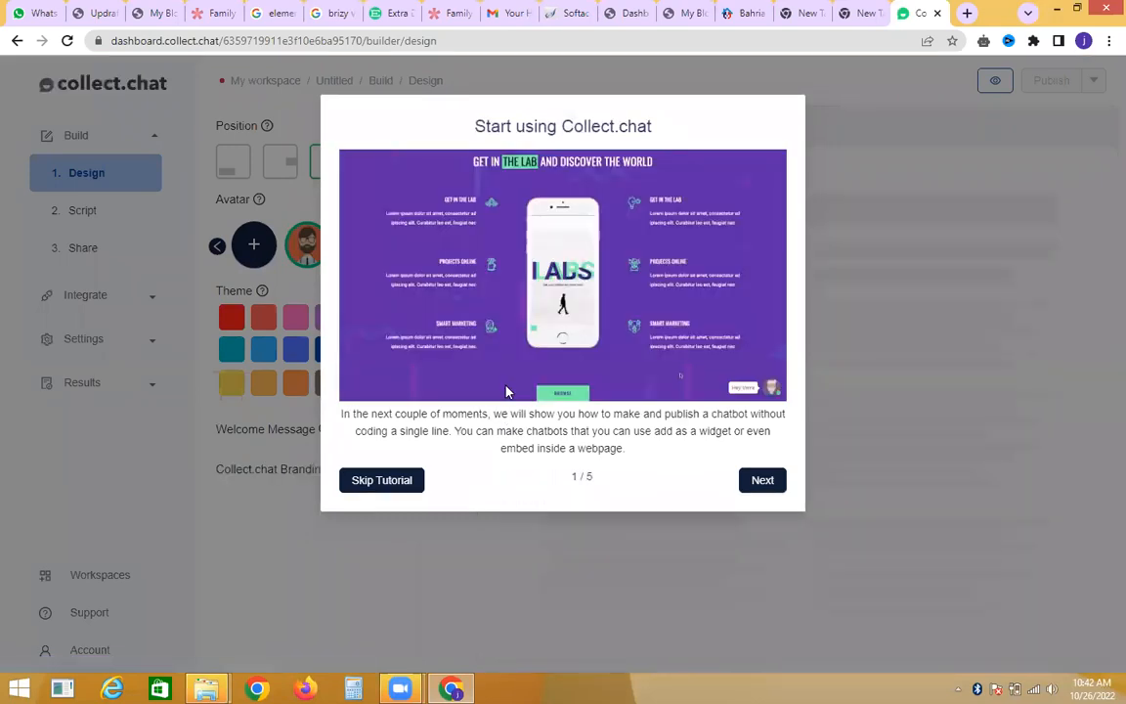
# - Skip the tutorial and preview middle-right, bottom-left, then middle-right chatbot positions
pyautogui.click(381, 480)
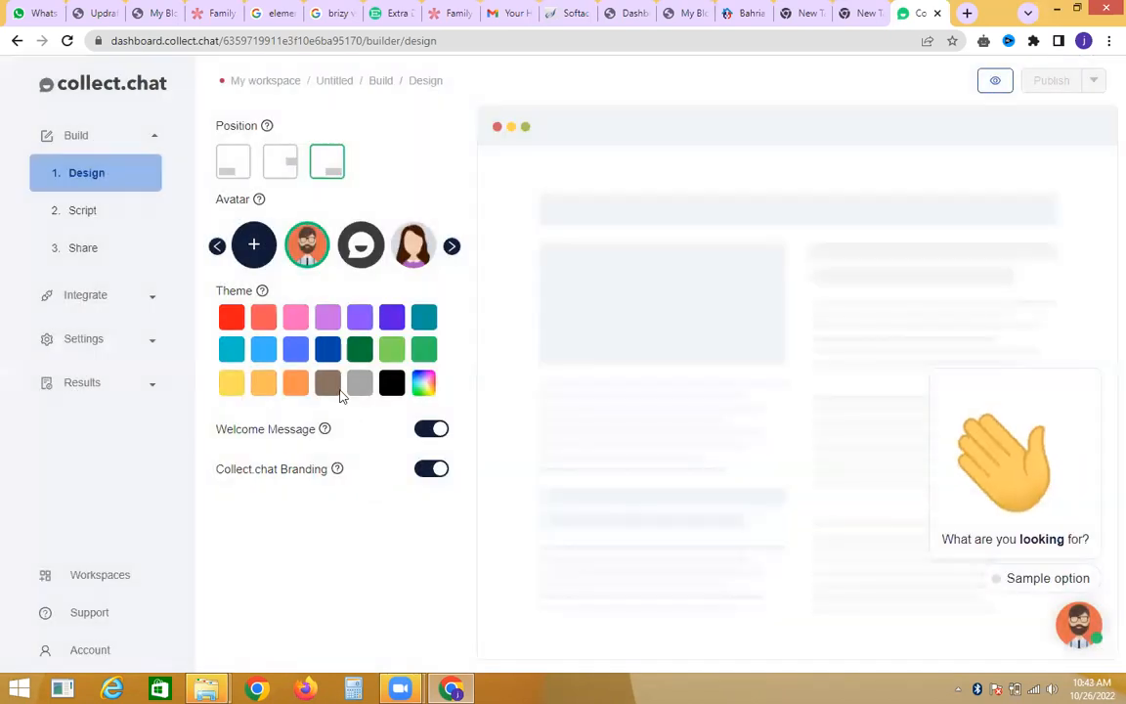
pyautogui.click(284, 163)
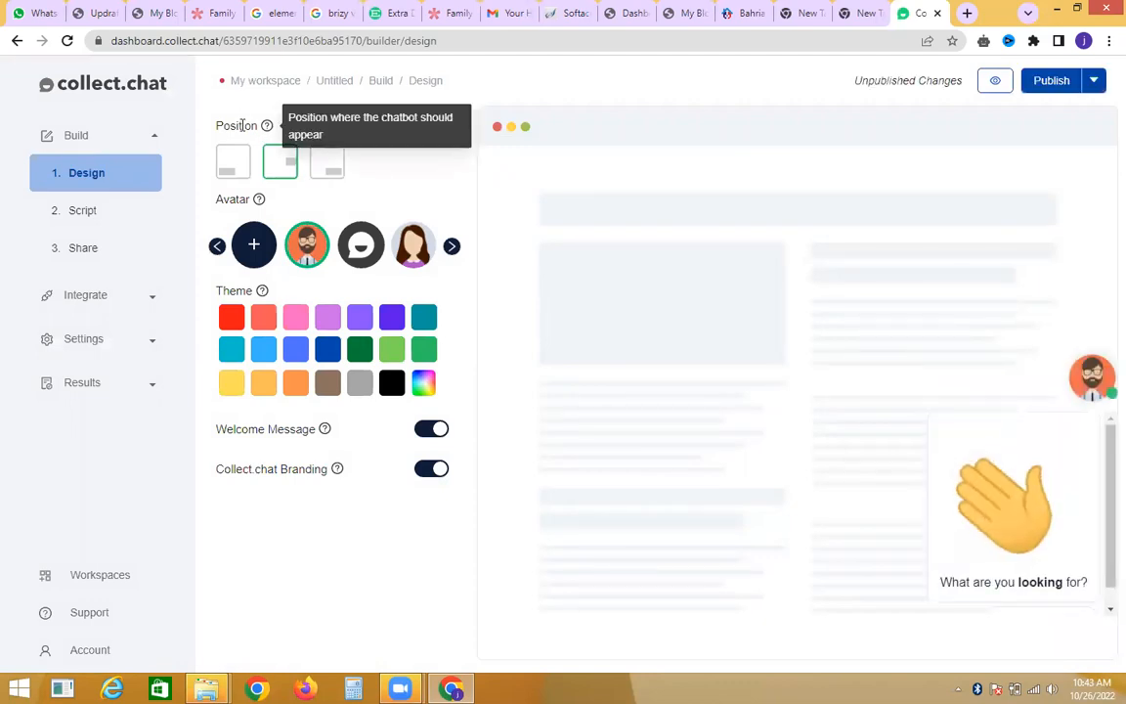
pyautogui.click(235, 159)
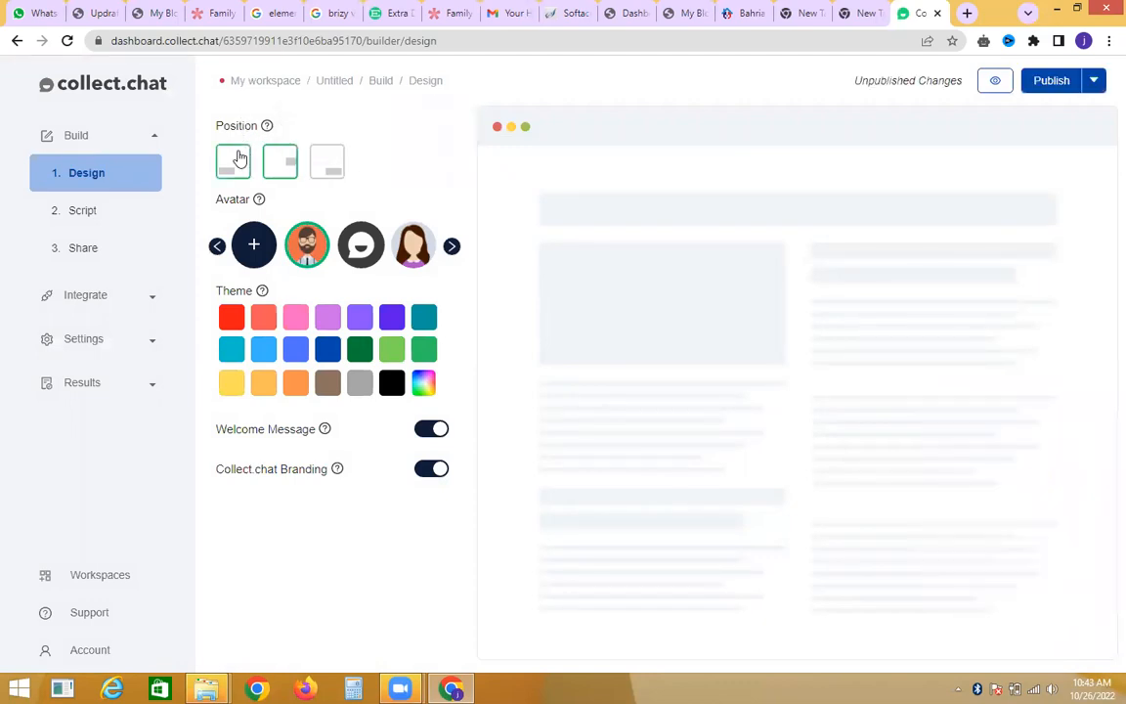
pyautogui.click(274, 167)
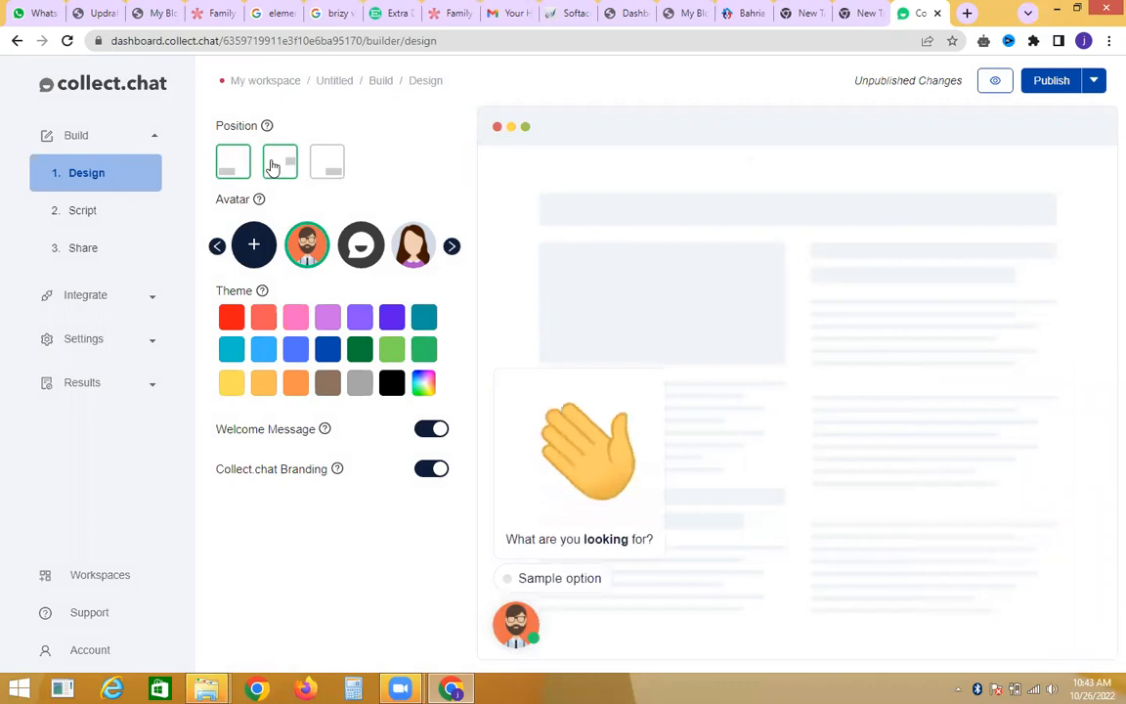
# - Place the chatbot widget in the bottom-right corner
pyautogui.click(342, 164)
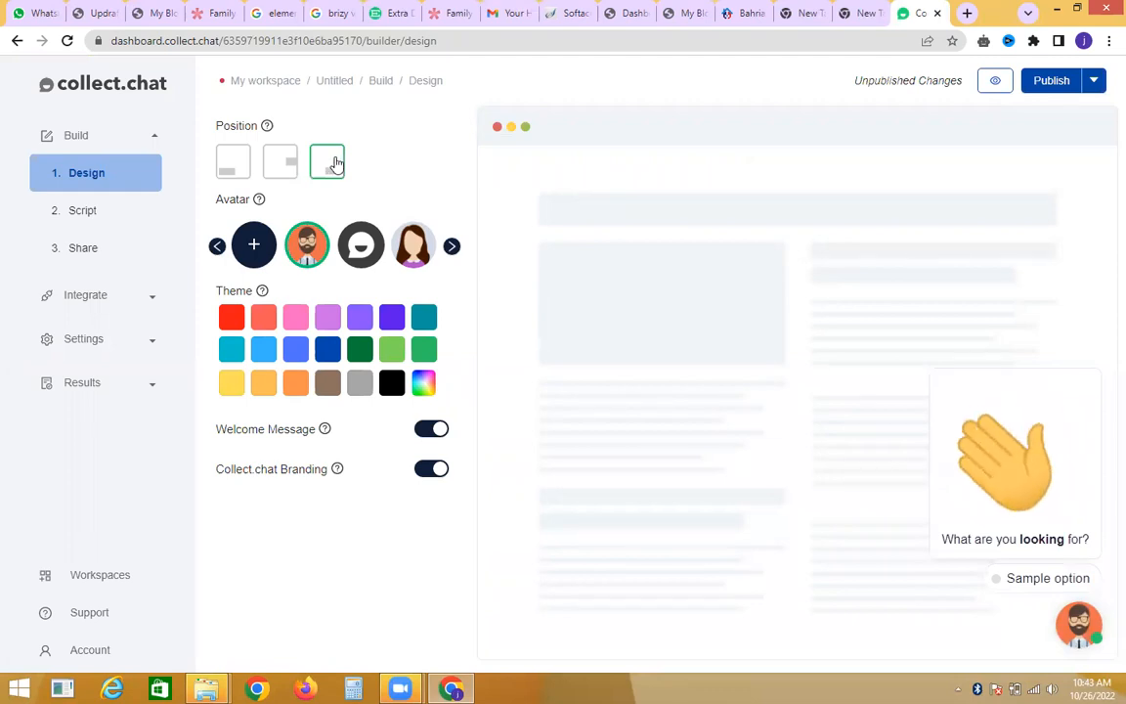
pyautogui.click(278, 159)
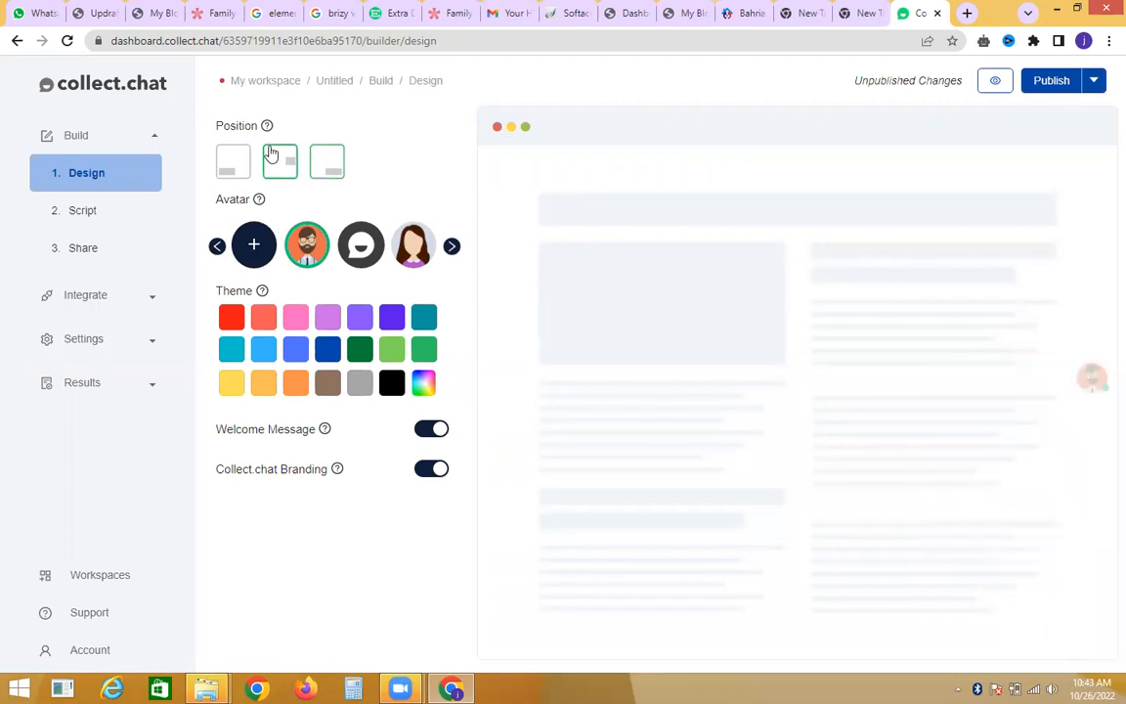
pyautogui.click(323, 161)
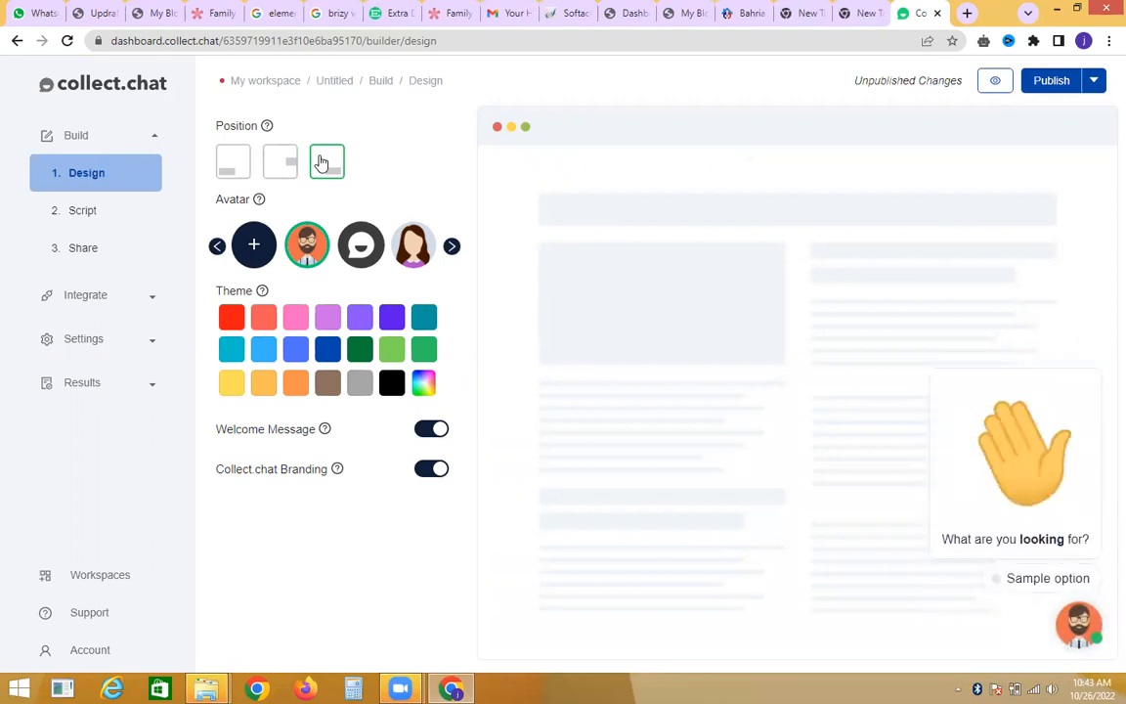
# - Pick the dark-haired man avatar after trying the female and sunglasses ones
pyautogui.click(423, 243)
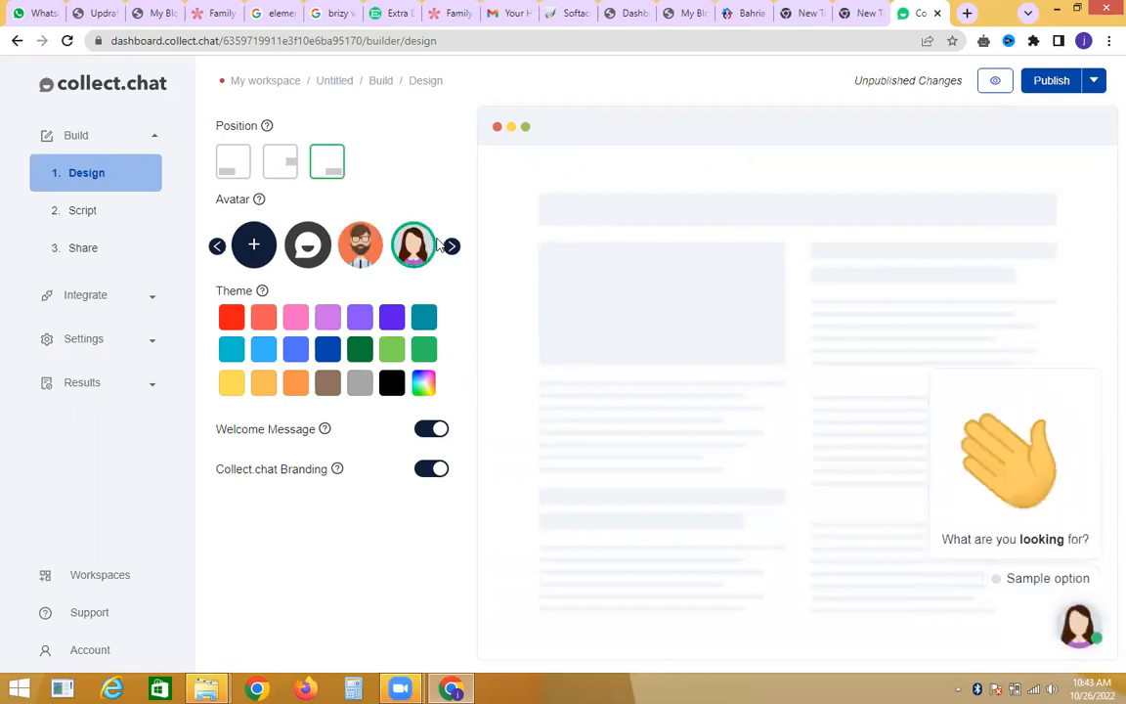
pyautogui.click(452, 246)
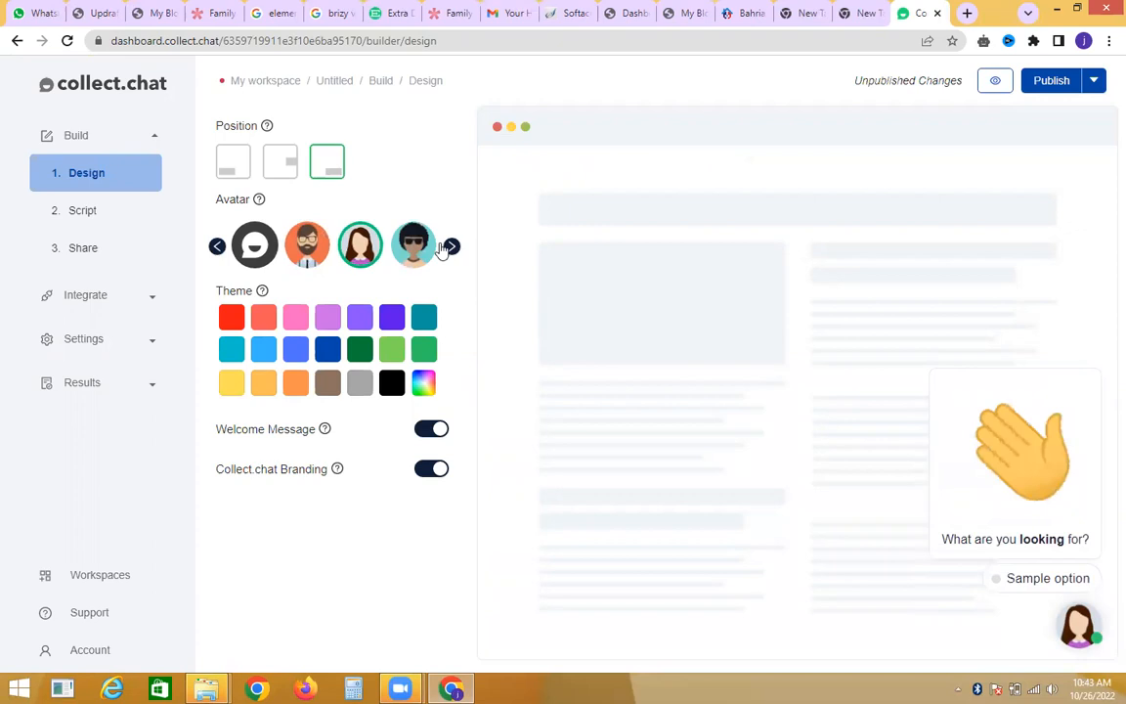
pyautogui.click(413, 248)
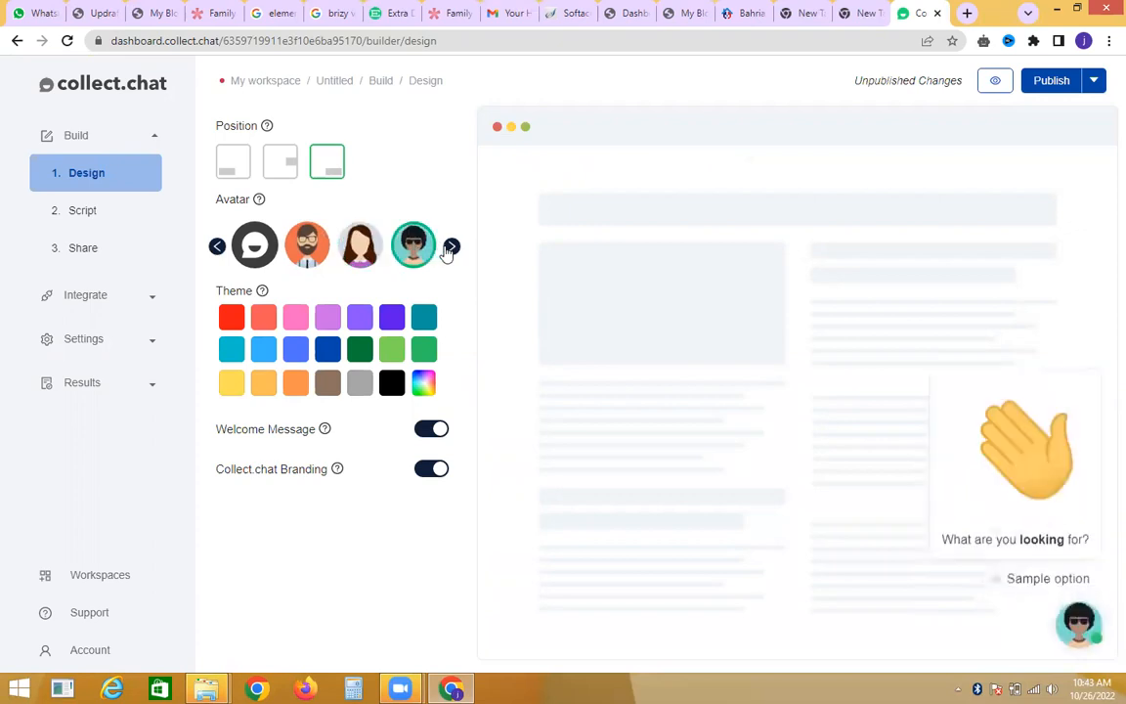
pyautogui.click(451, 247)
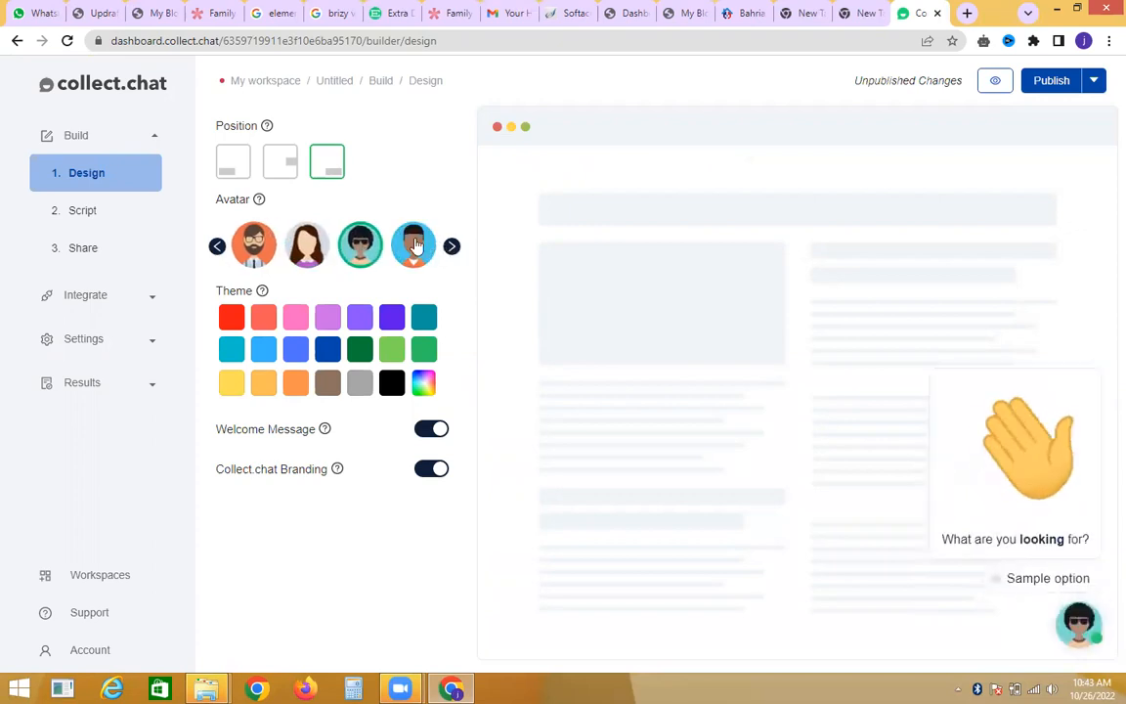
pyautogui.click(414, 244)
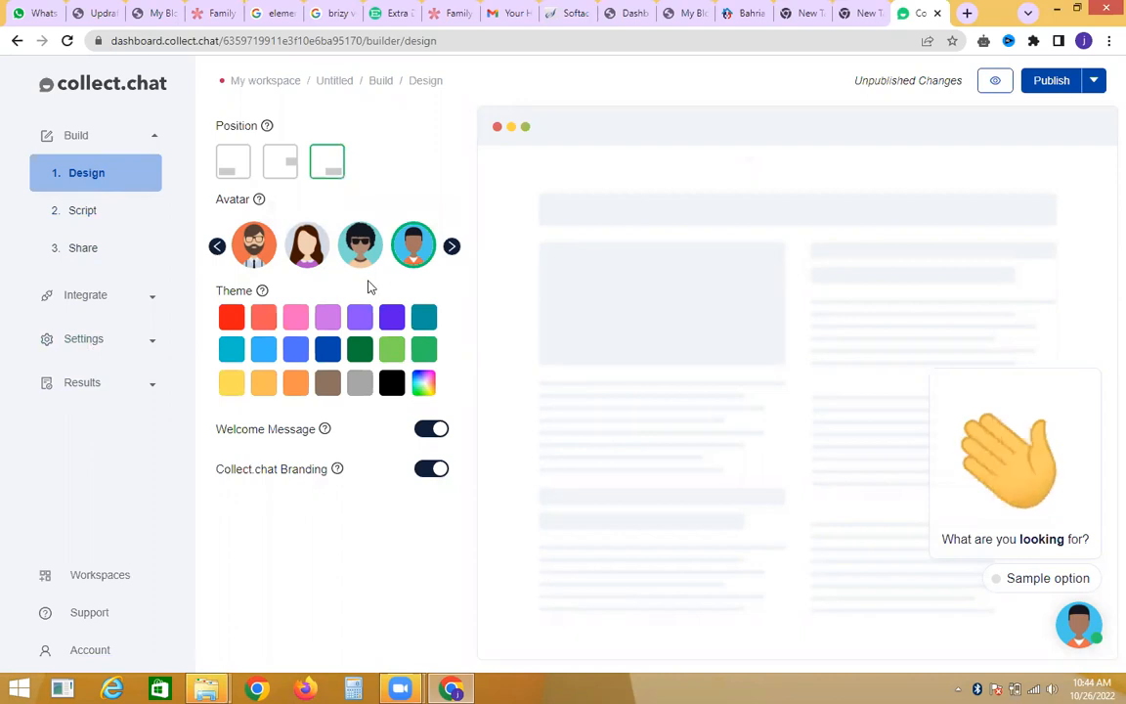
pyautogui.click(114, 213)
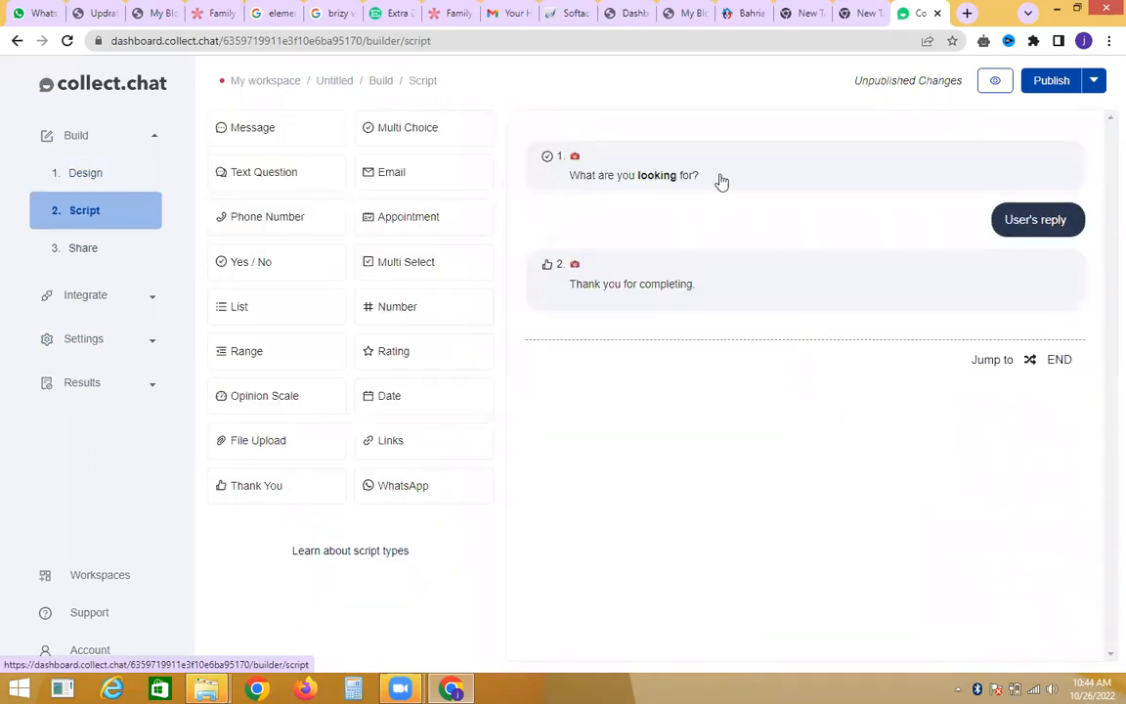
# - Delete the default 'What are you looking for?' question and the thank-you message
pyautogui.moveTo(933, 152)
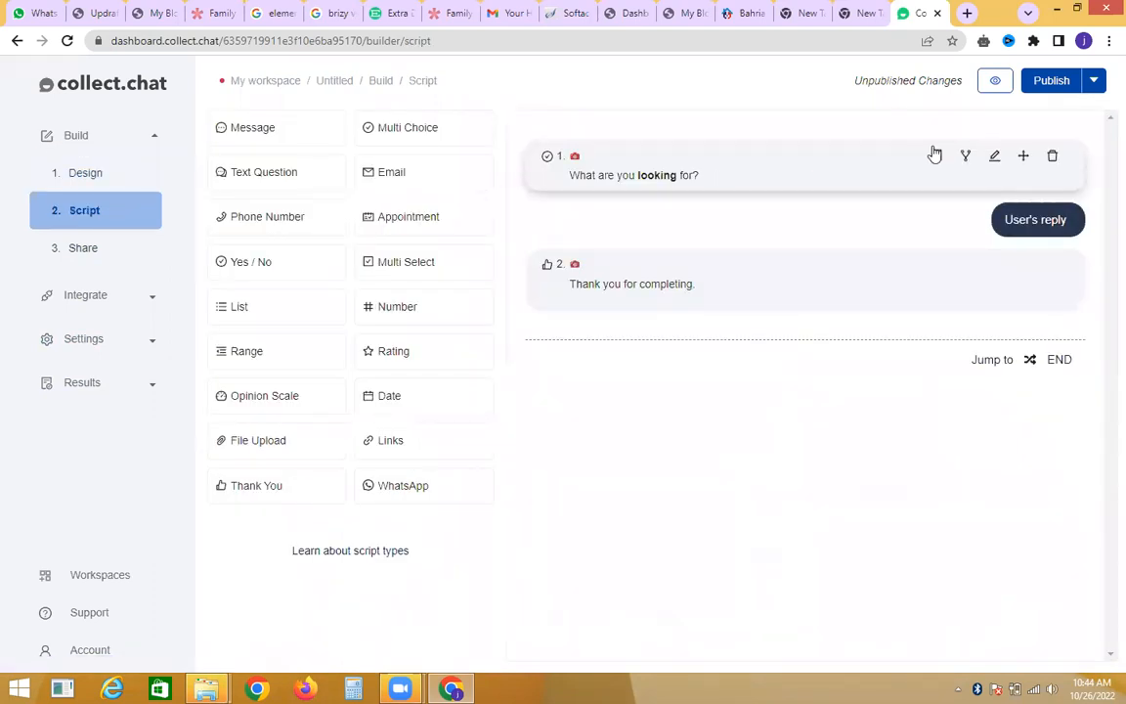
pyautogui.click(1053, 157)
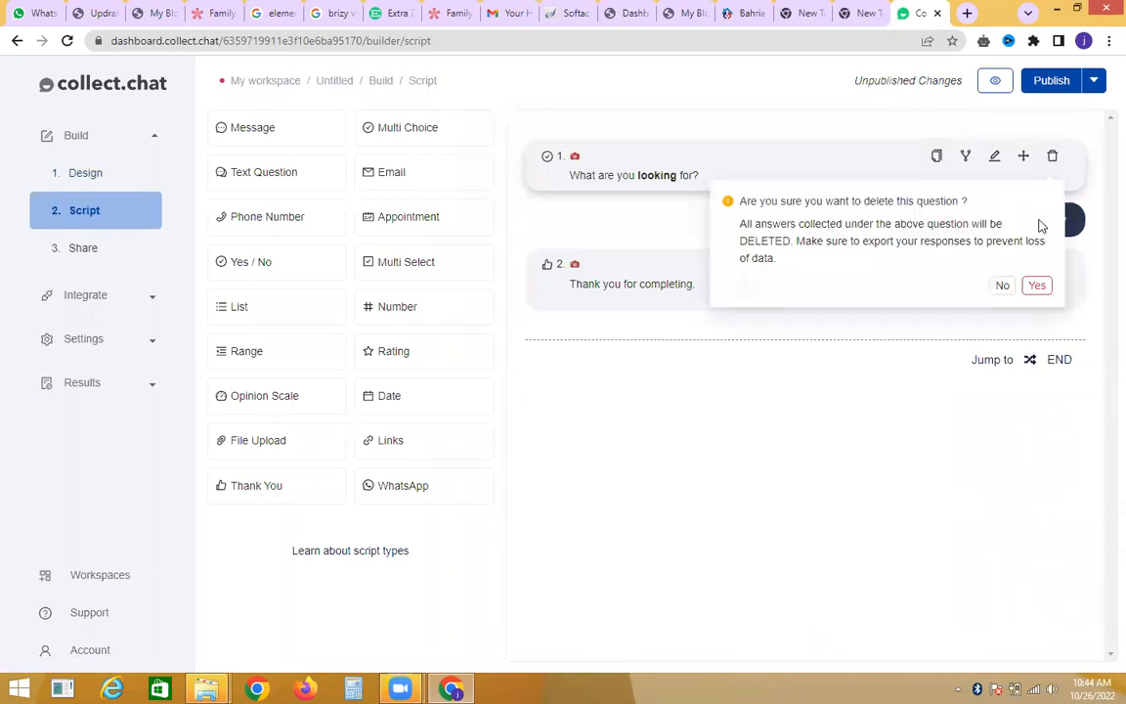
pyautogui.click(1035, 285)
pyautogui.click(1053, 157)
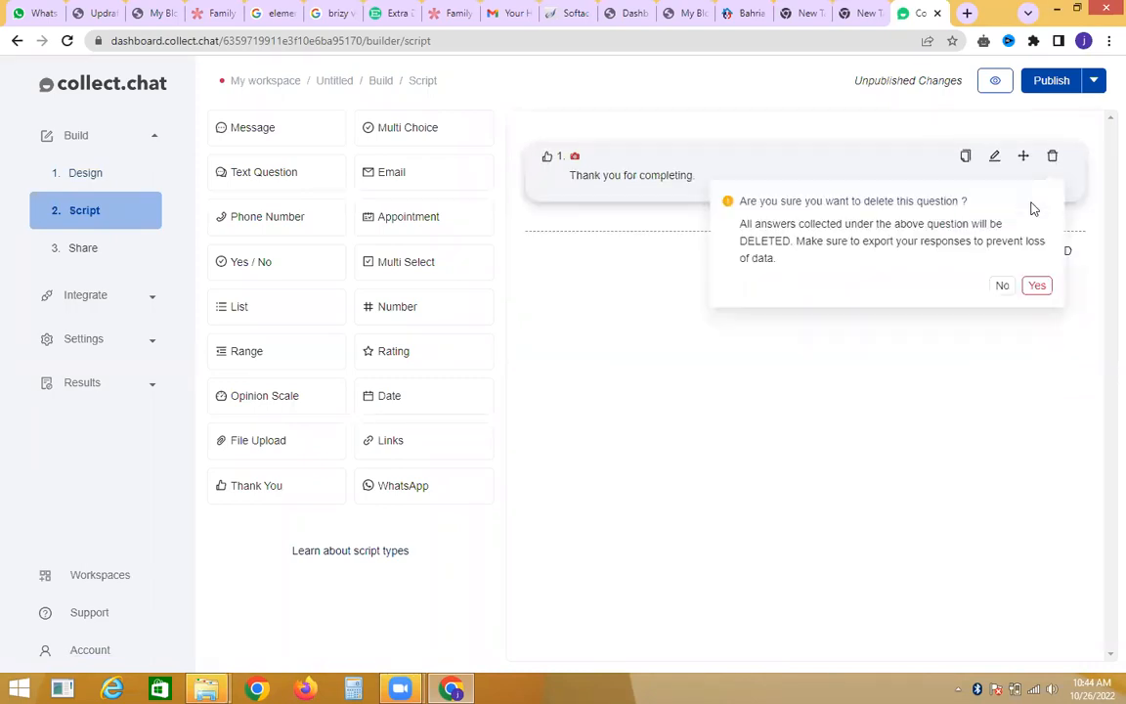
pyautogui.click(1034, 293)
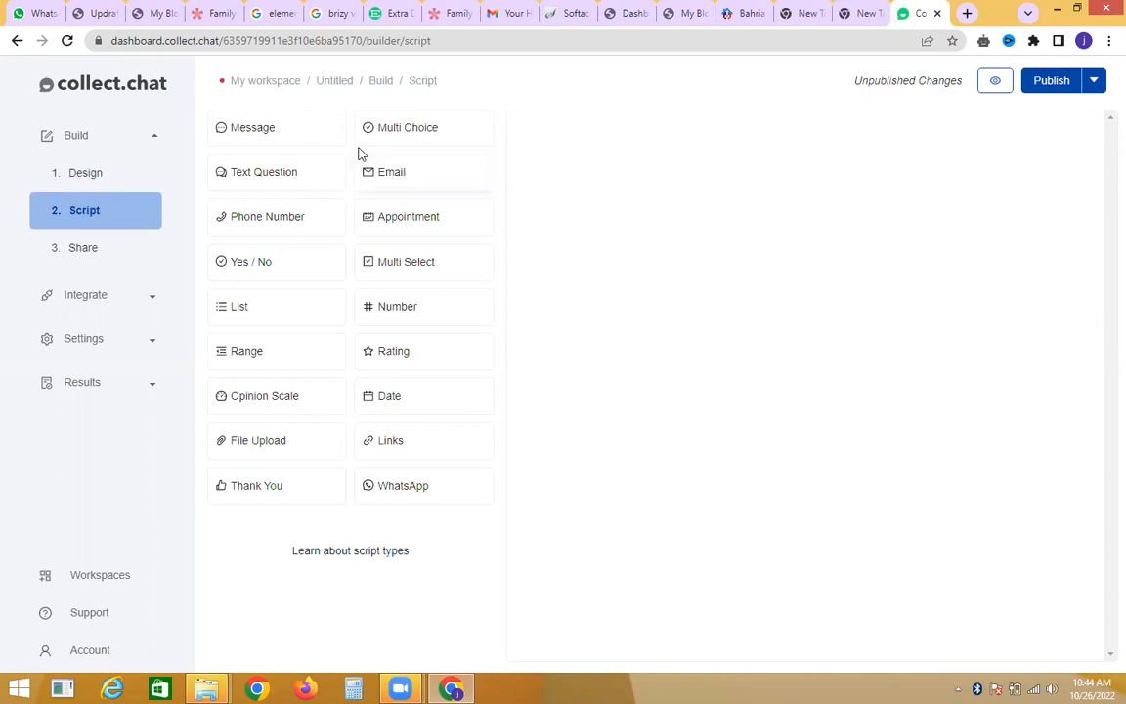
# - Add a Text Question whose message reads 'HELLO, How may i help you'
pyautogui.click(294, 171)
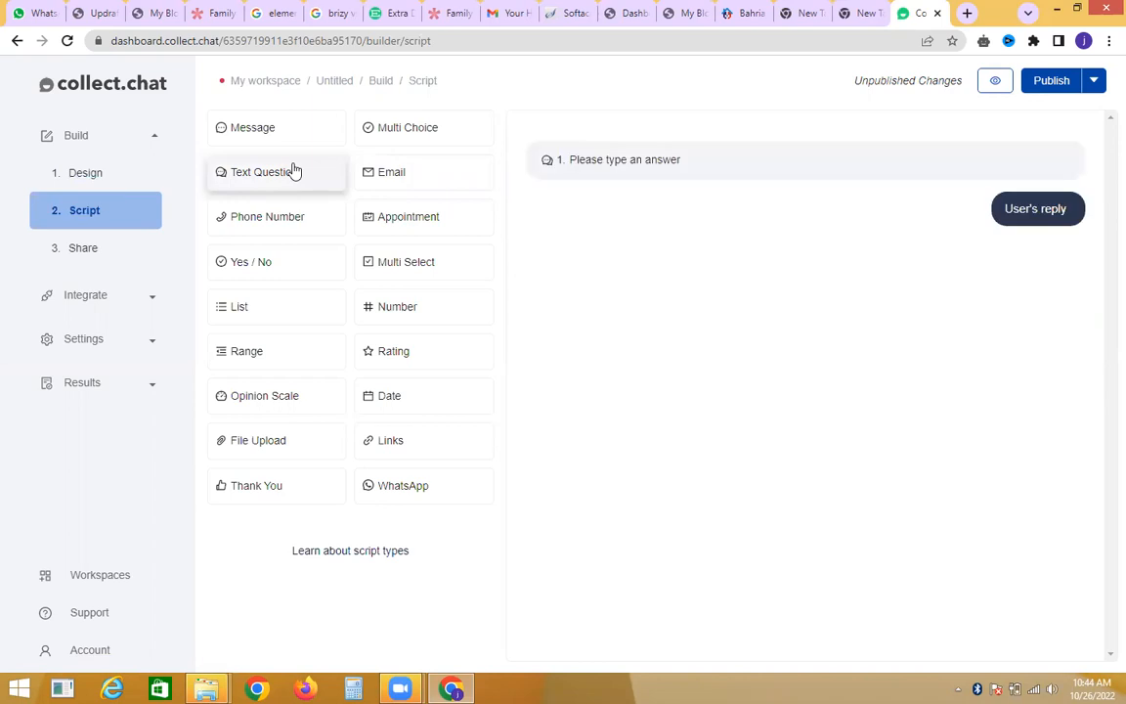
pyautogui.click(596, 162)
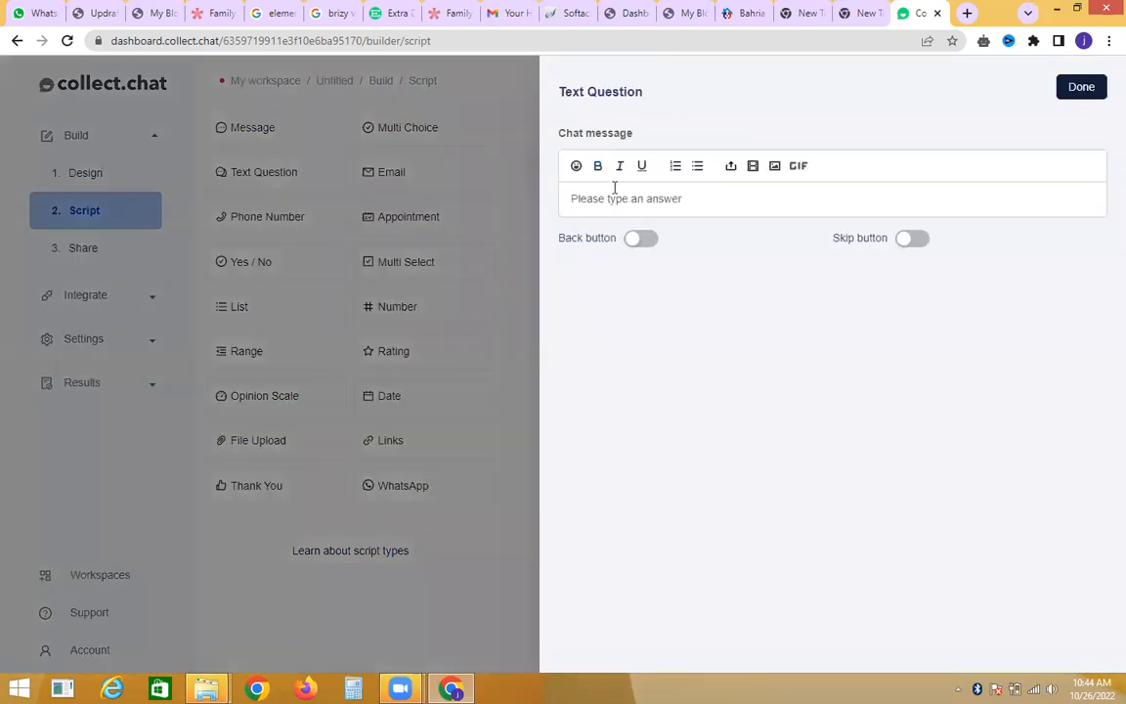
pyautogui.tripleClick(626, 192)
pyautogui.press('BackSpace')
pyautogui.write('HEllo')
pyautogui.press('BackSpace')
pyautogui.press('BackSpace')
pyautogui.write('LLO')
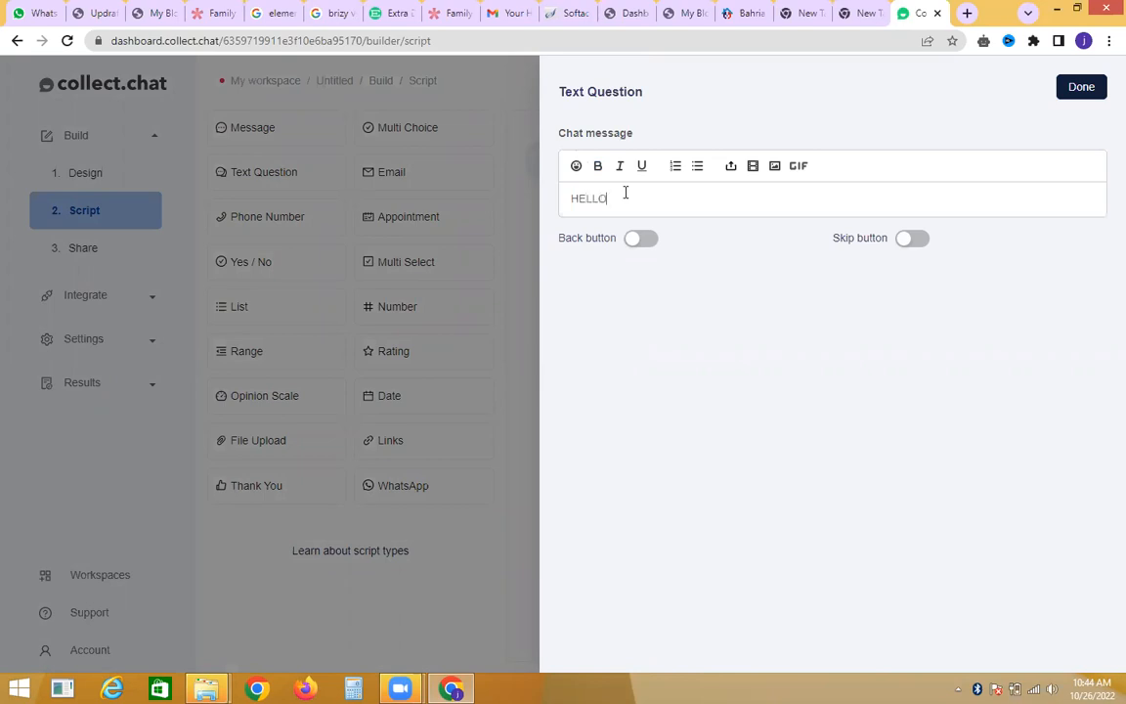
pyautogui.write(', How may i help you')
pyautogui.click(1080, 88)
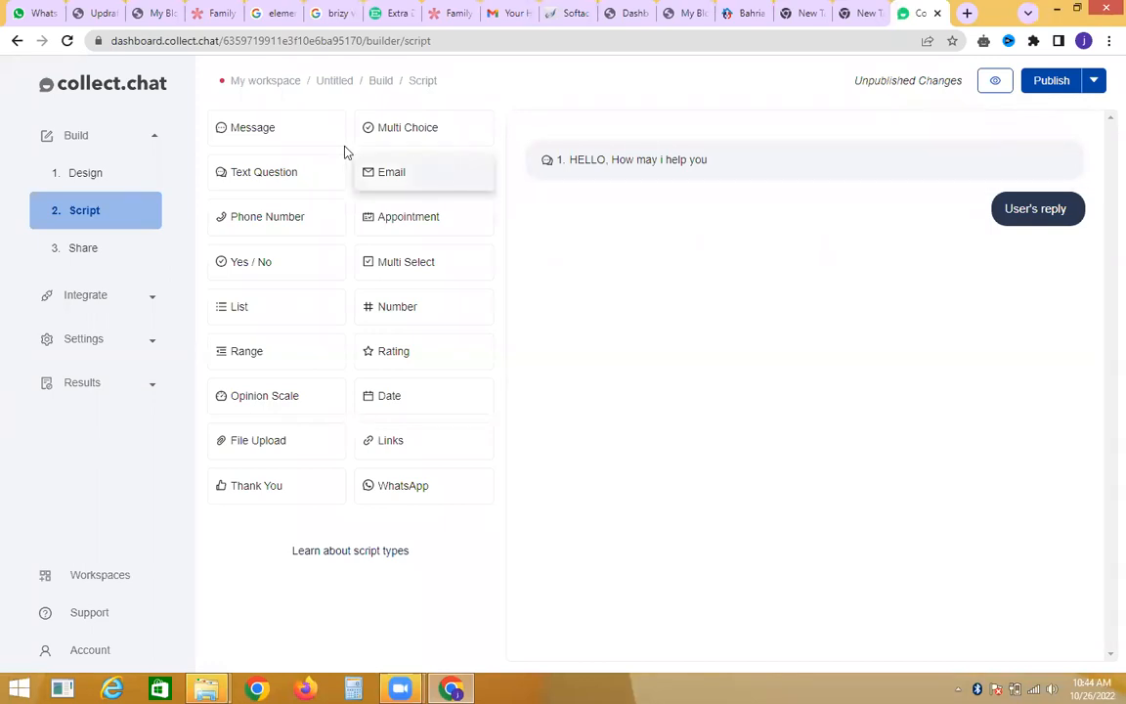
# - Add 'what is your name' as text question 2, then a third Text Question
pyautogui.click(273, 186)
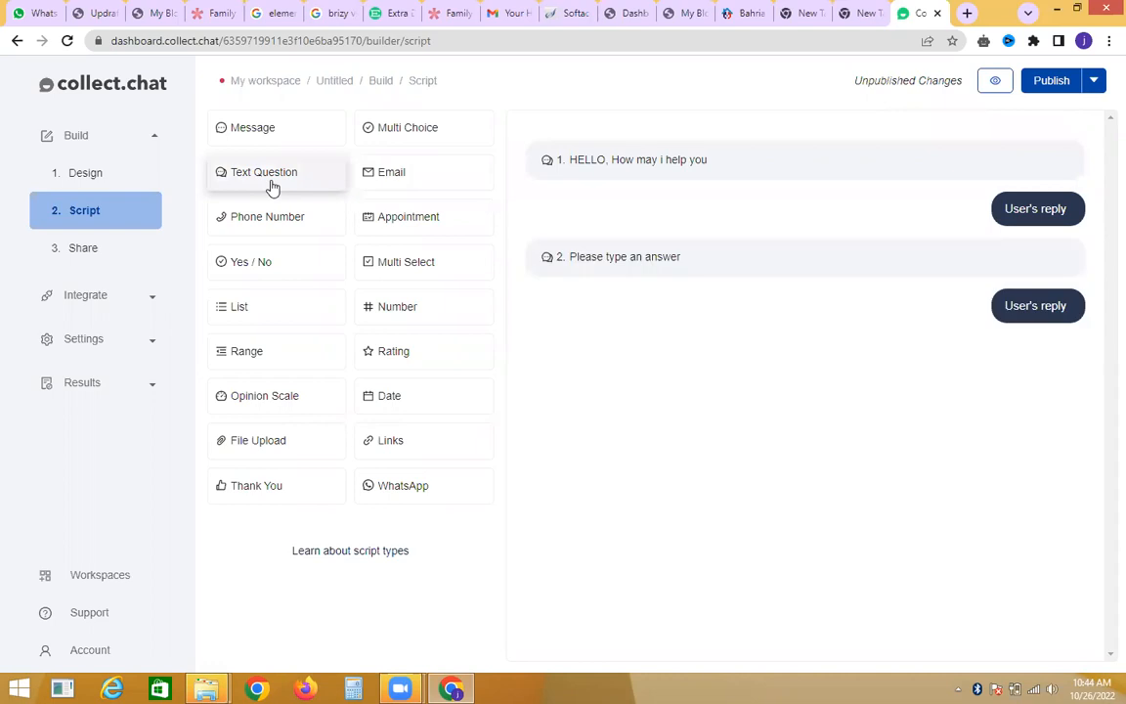
pyautogui.click(600, 254)
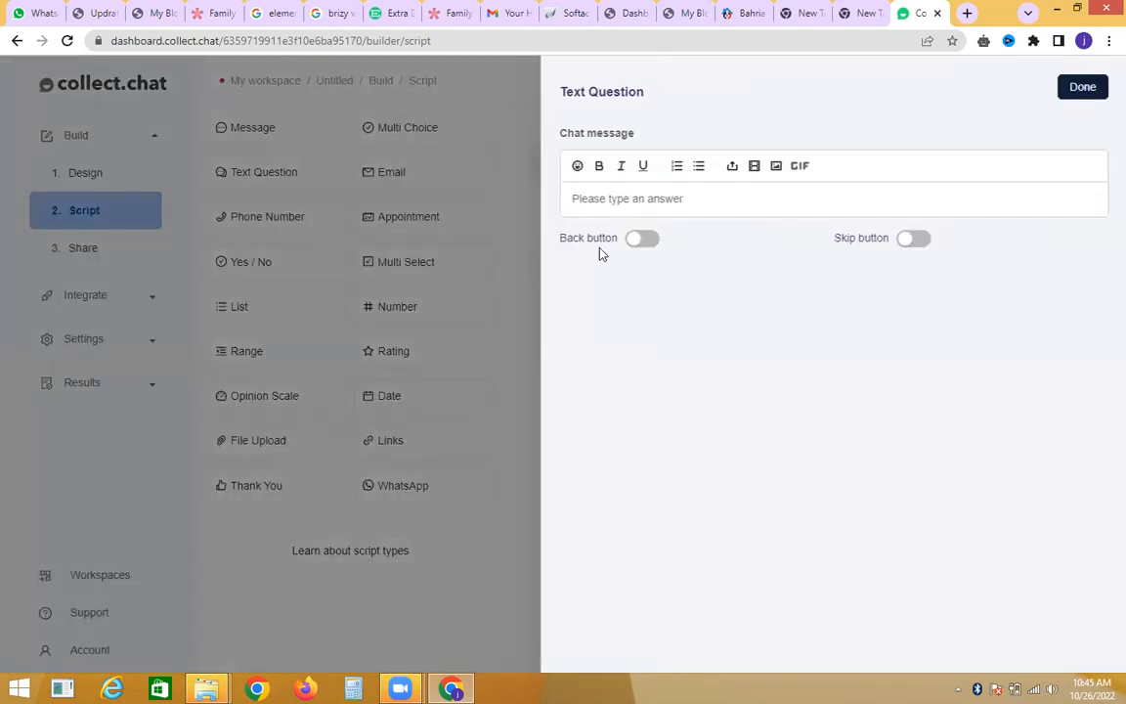
pyautogui.tripleClick(660, 198)
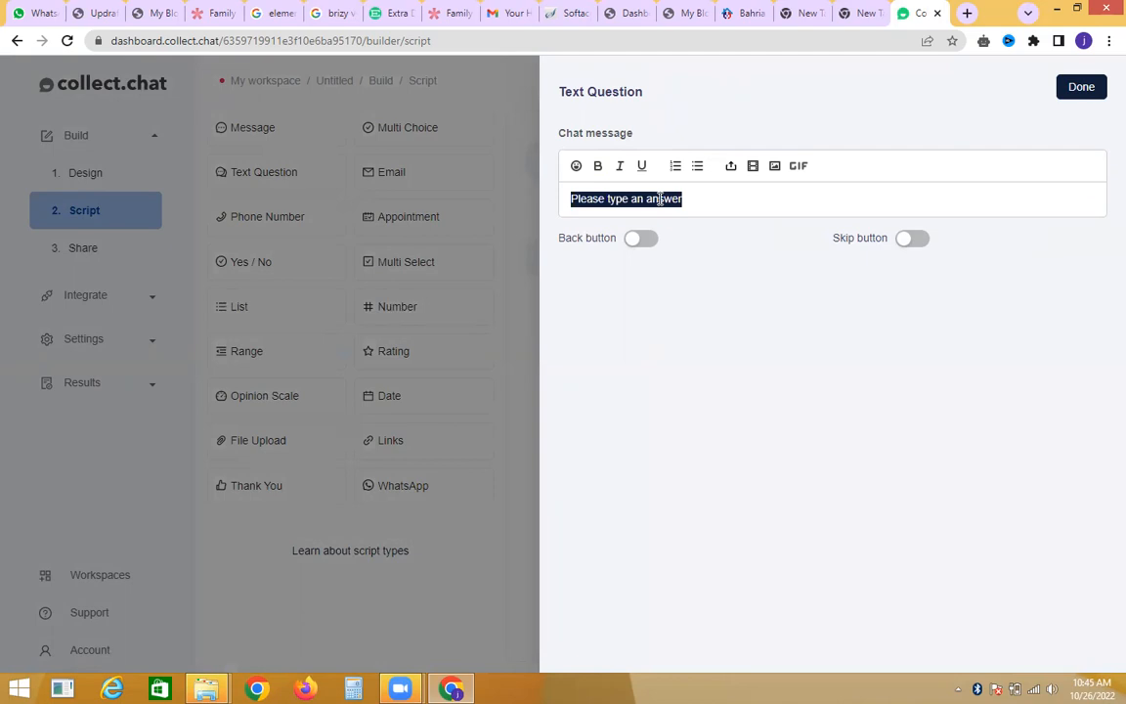
pyautogui.write('what')
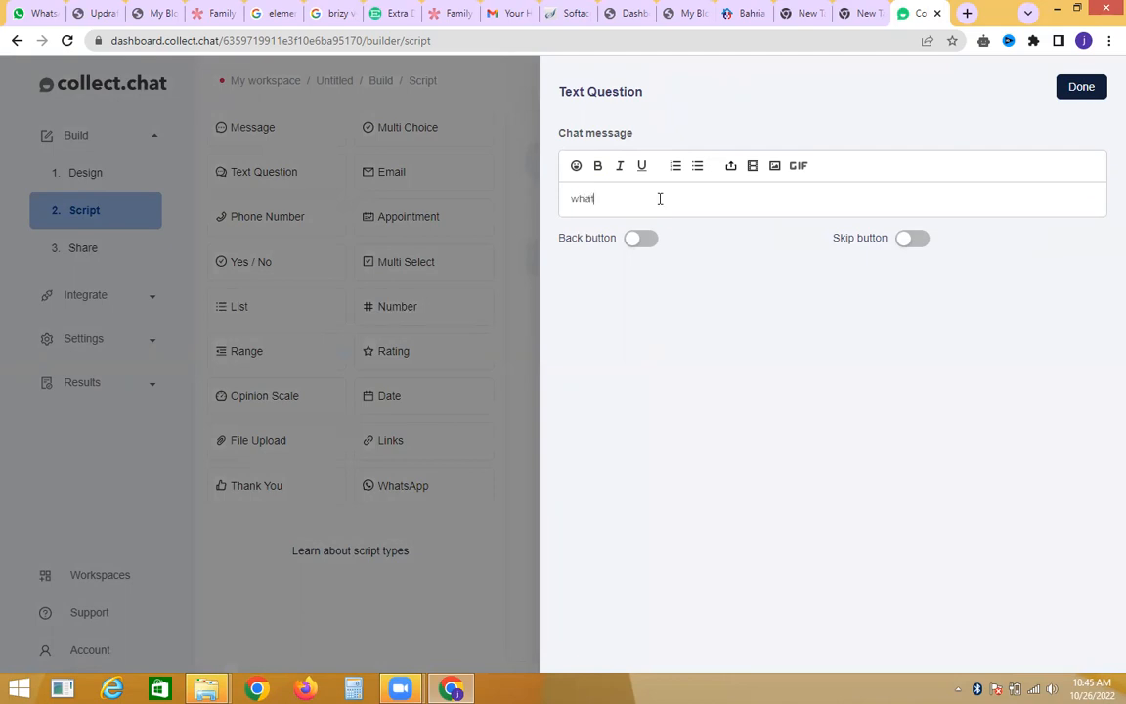
pyautogui.write(' is your mnan')
pyautogui.press('BackSpace')
pyautogui.press('BackSpace')
pyautogui.press('BackSpace')
pyautogui.write('name')
pyautogui.click(1080, 88)
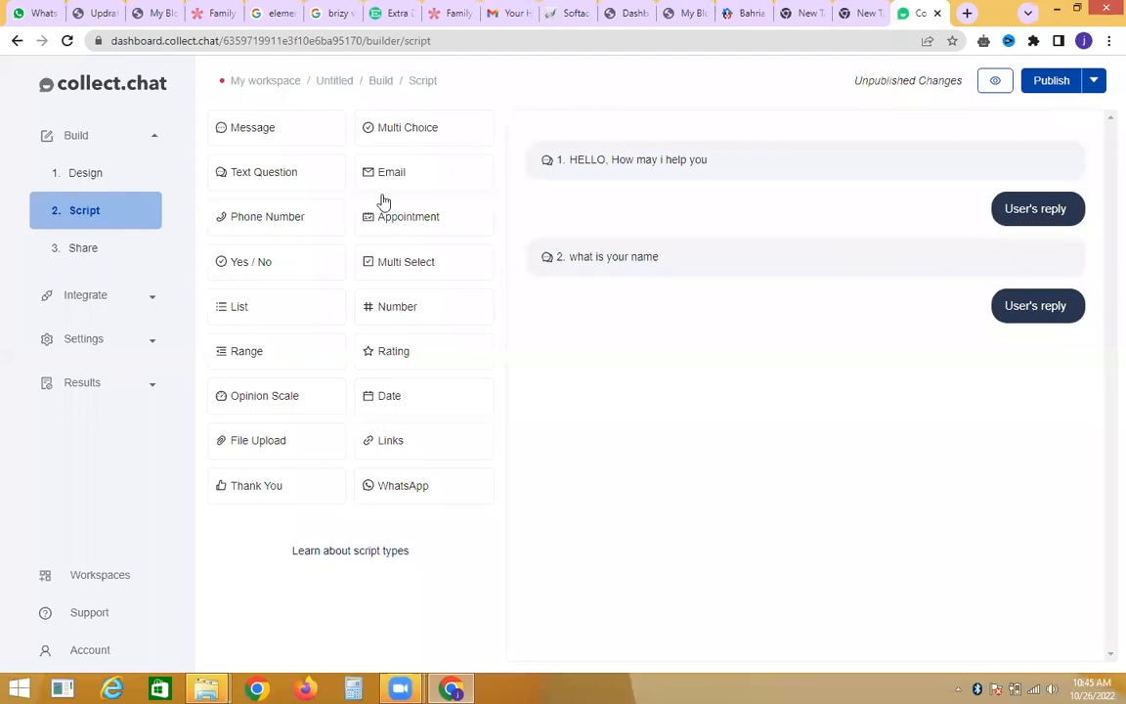
pyautogui.click(295, 179)
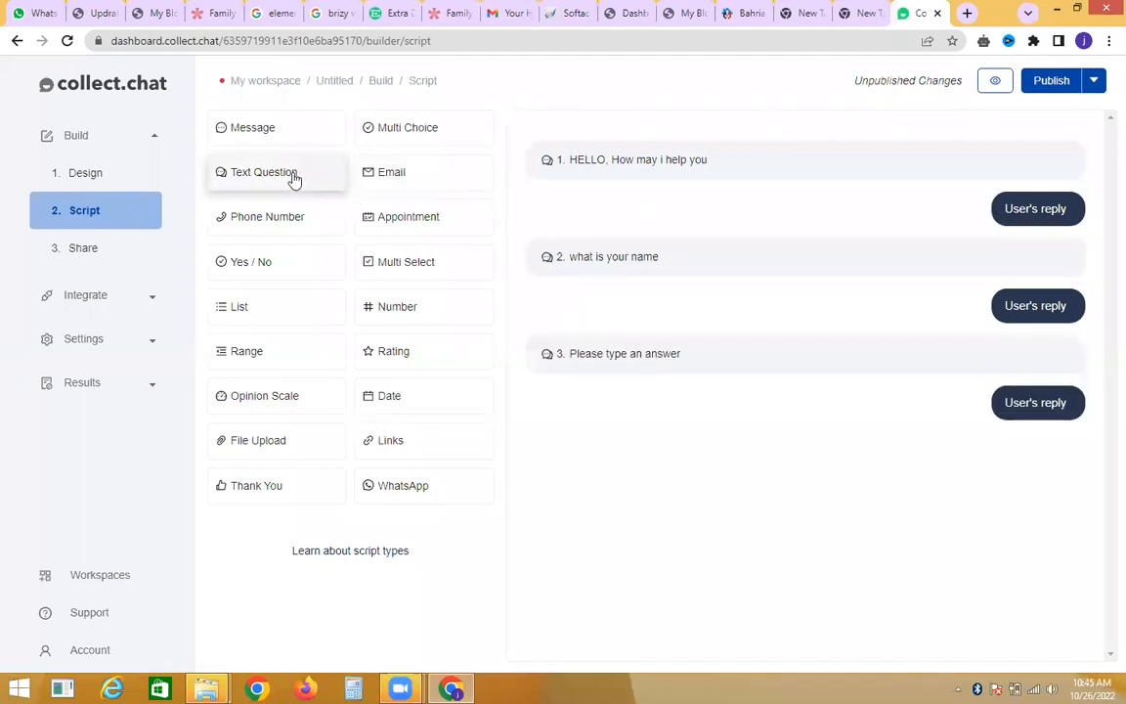
# - Delete question 3 and add a Phone Number block with its message cleared
pyautogui.moveTo(769, 361)
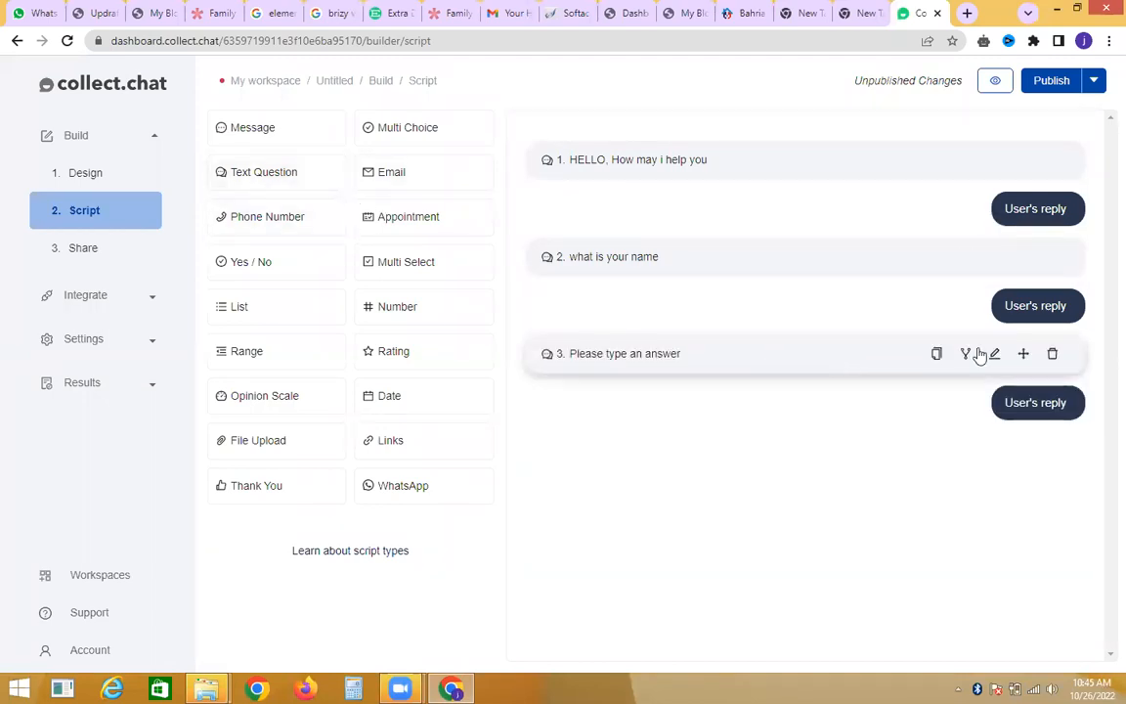
pyautogui.click(1052, 354)
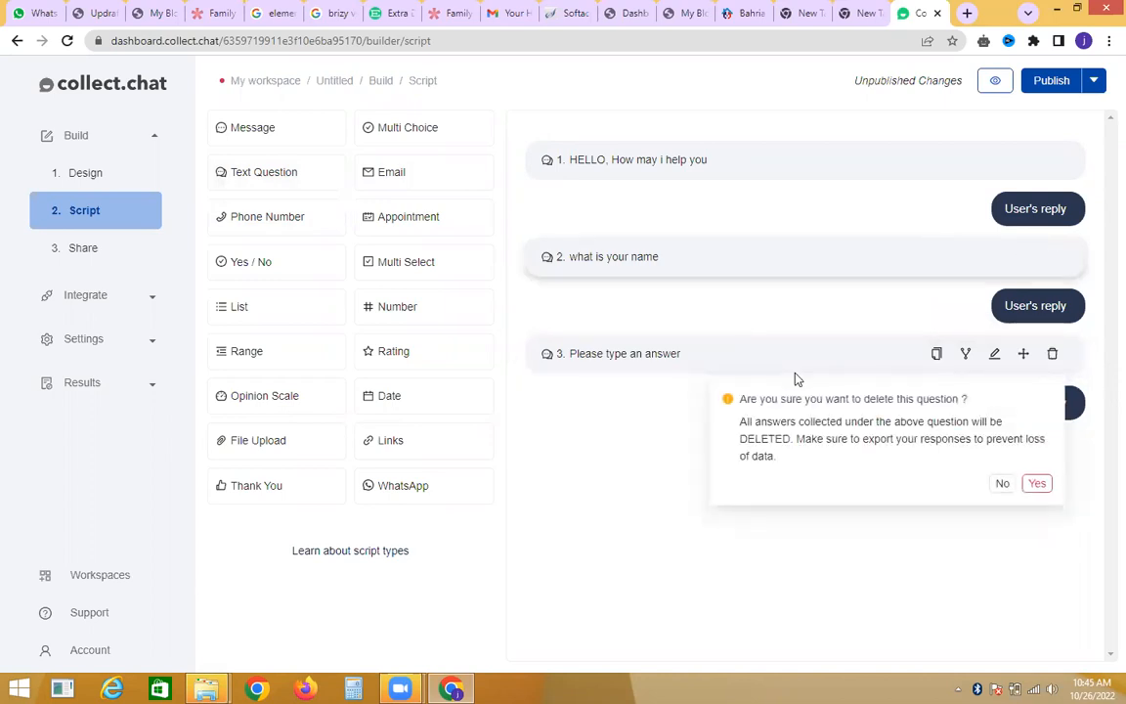
pyautogui.click(1035, 485)
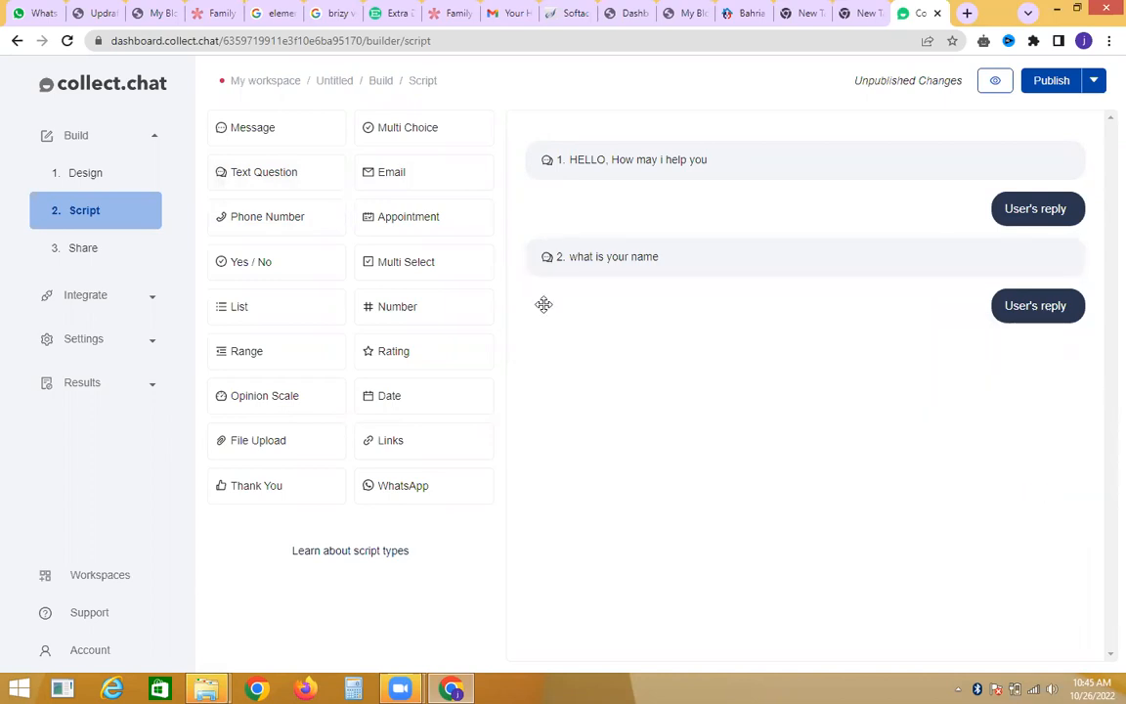
pyautogui.click(296, 223)
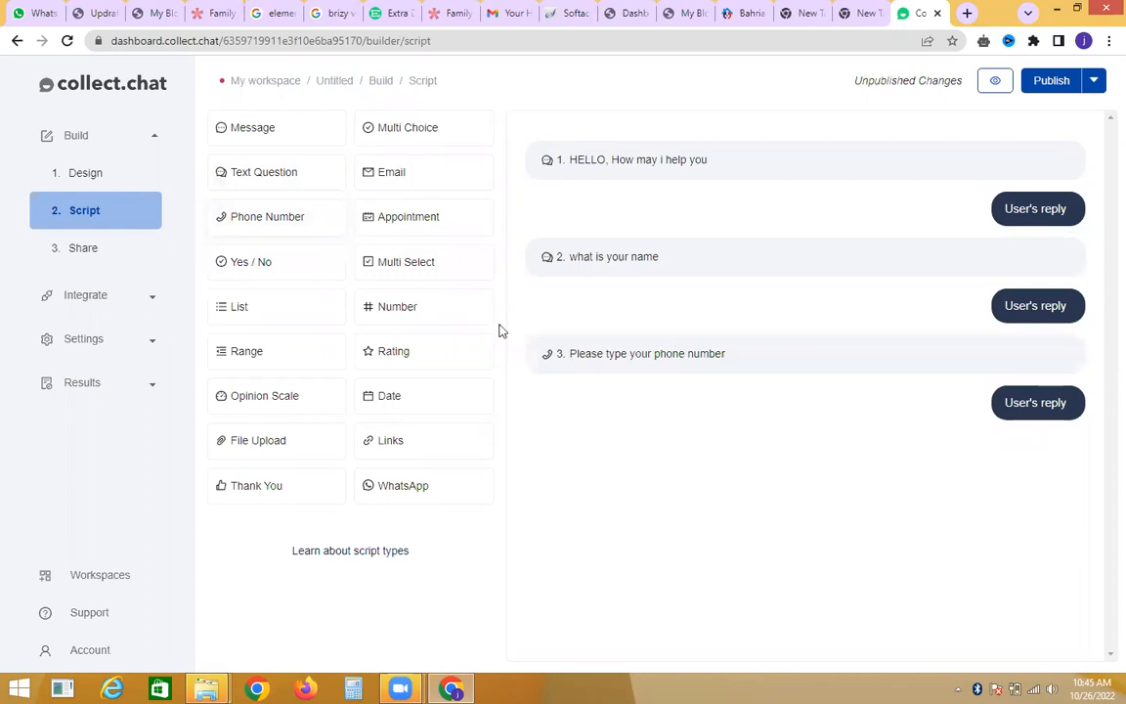
pyautogui.click(660, 360)
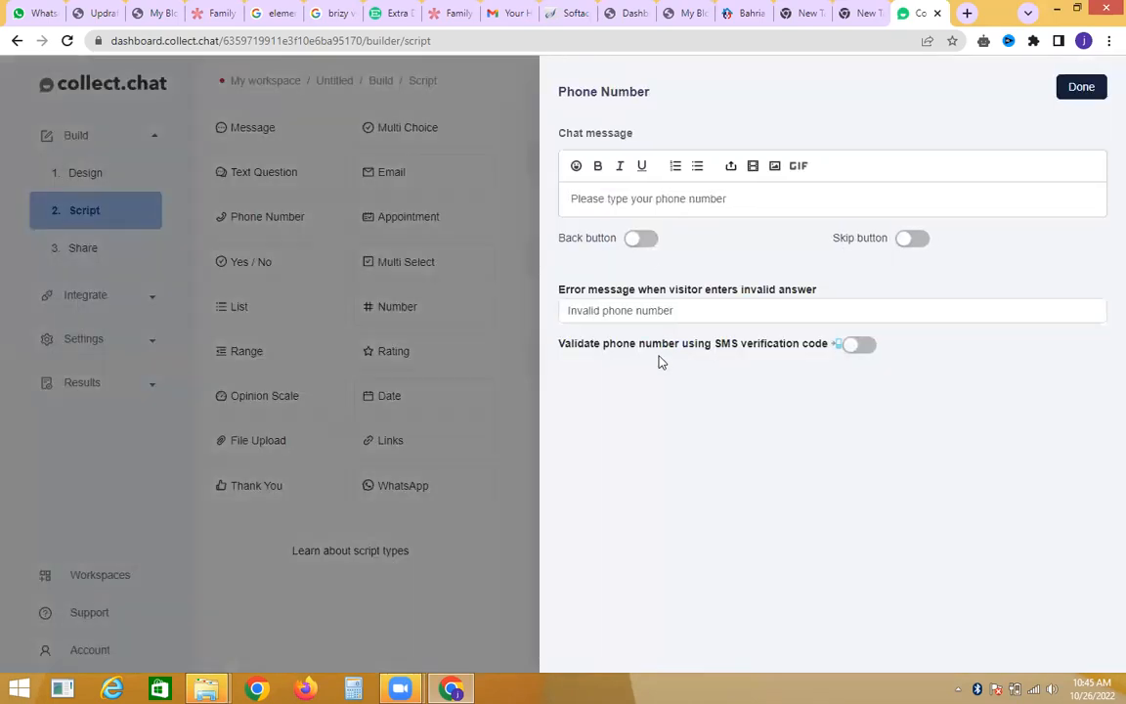
pyautogui.tripleClick(654, 206)
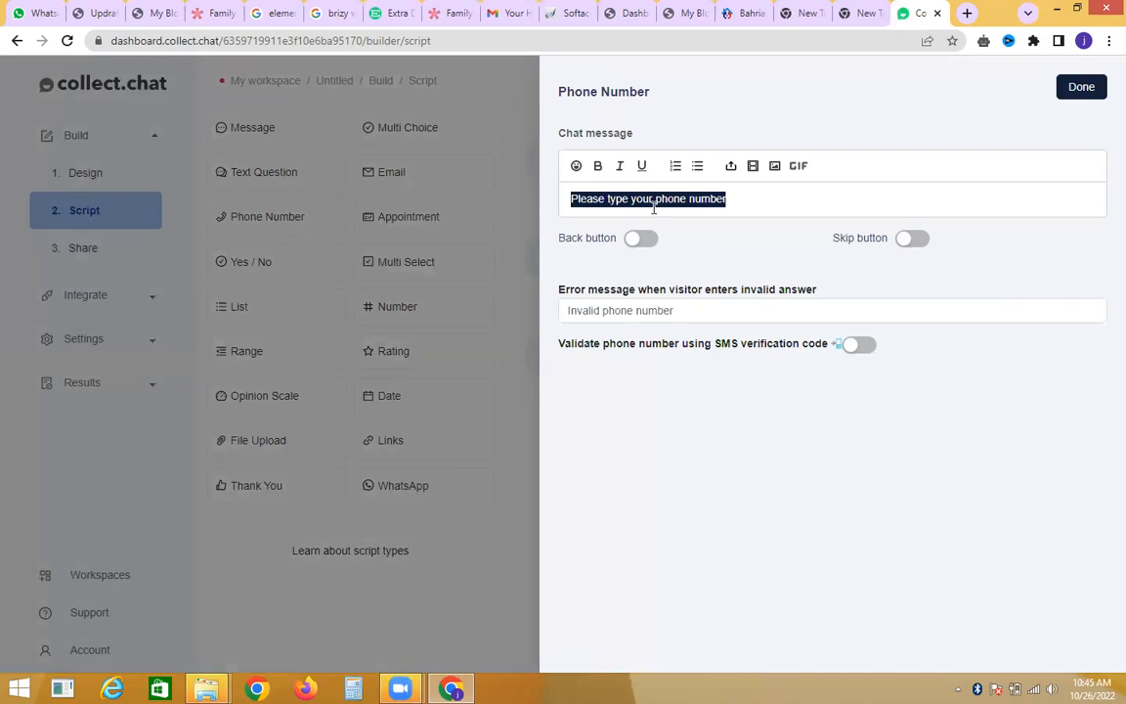
pyautogui.press('BackSpace')
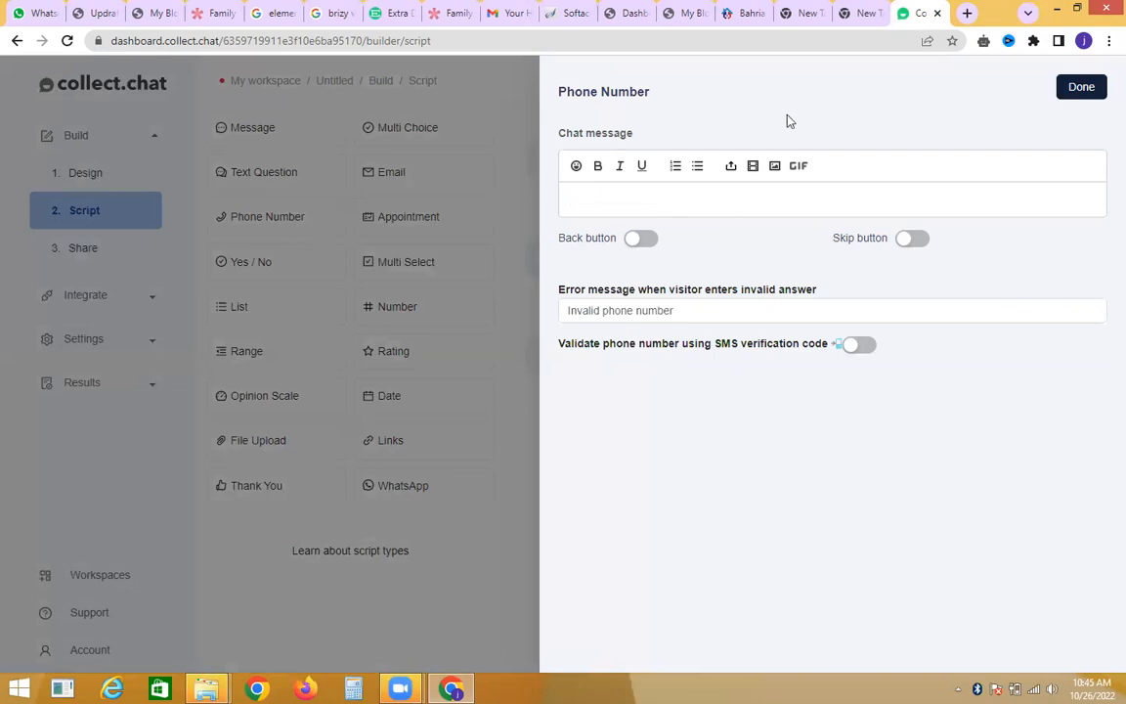
pyautogui.click(1075, 89)
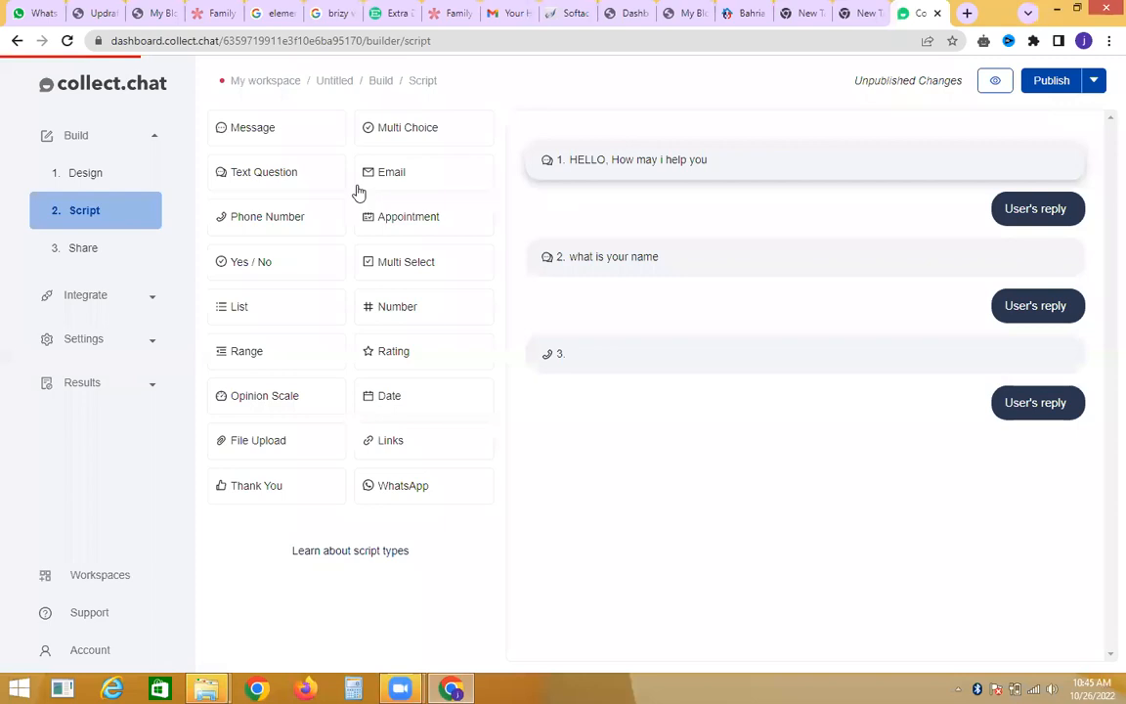
# - Delete the empty Phone Number step, leaving just two questions
pyautogui.click(998, 350)
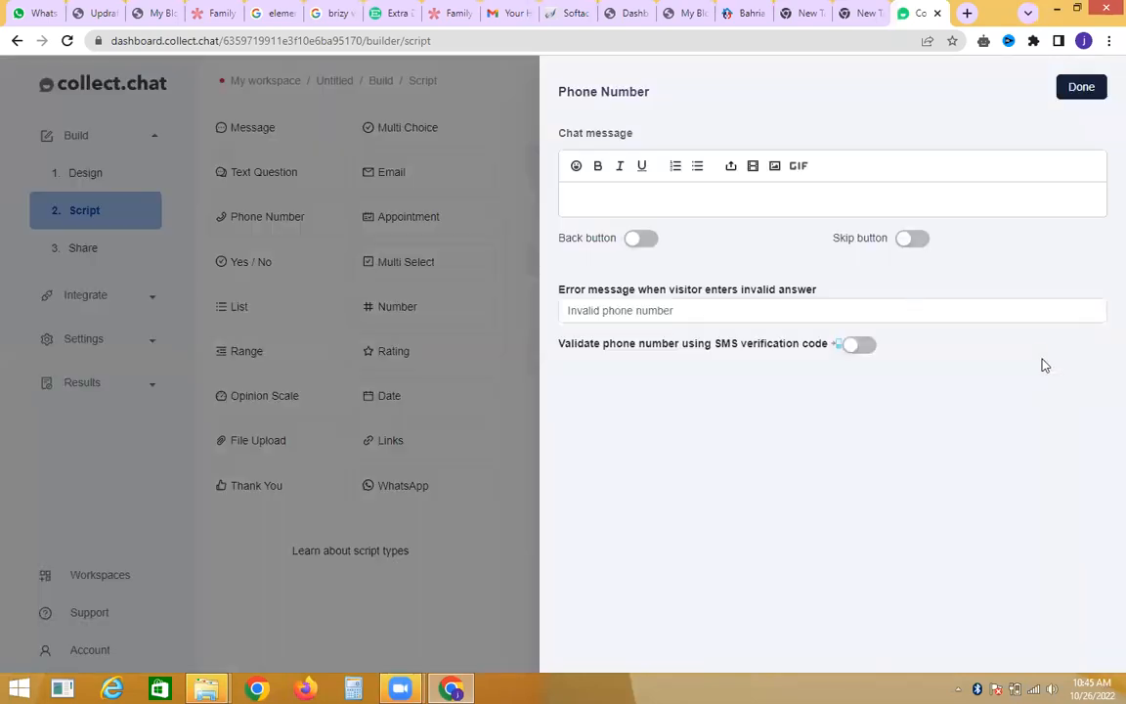
pyautogui.click(1079, 88)
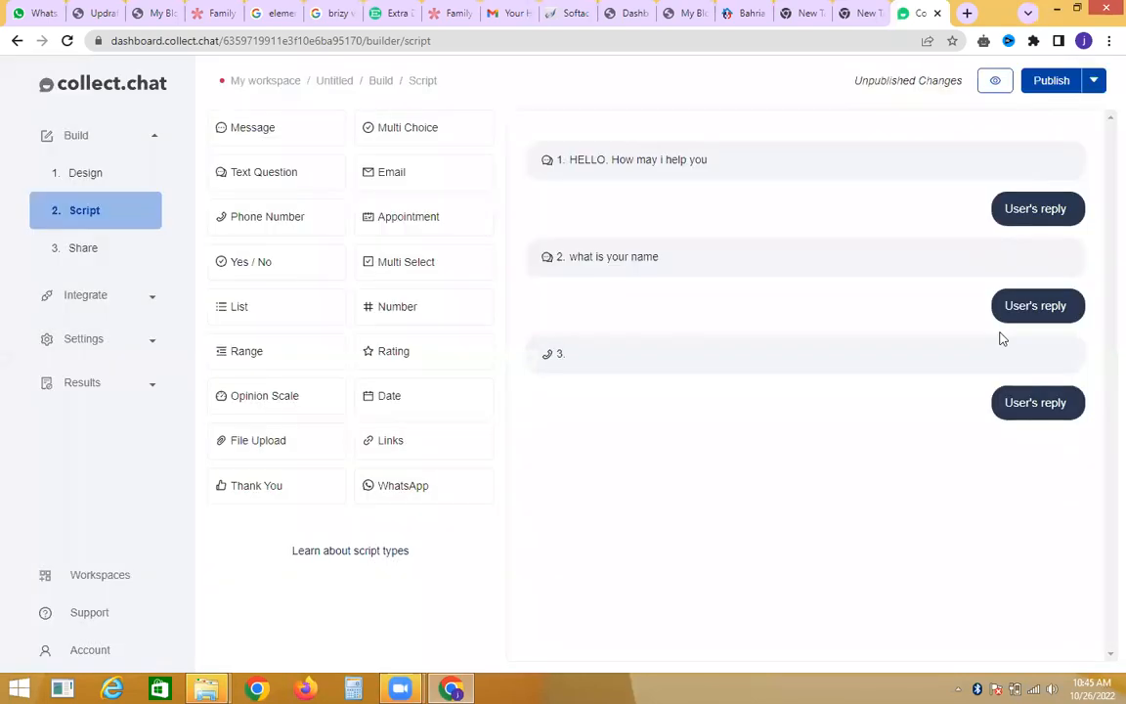
pyautogui.moveTo(981, 358)
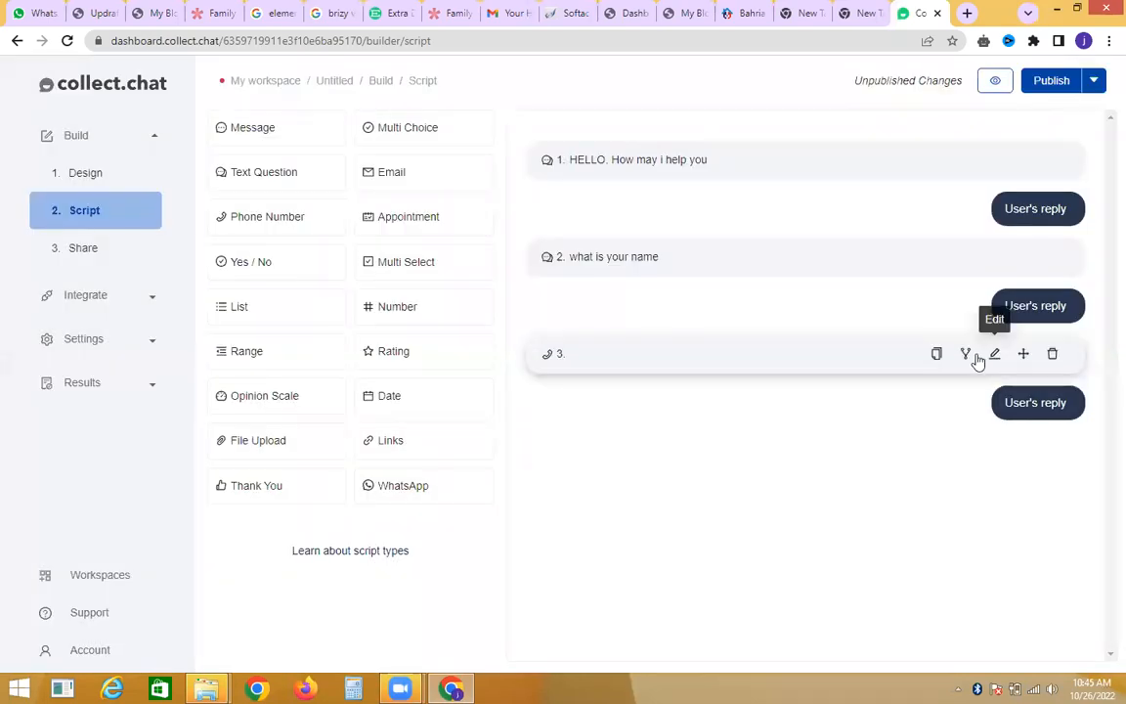
pyautogui.click(1053, 356)
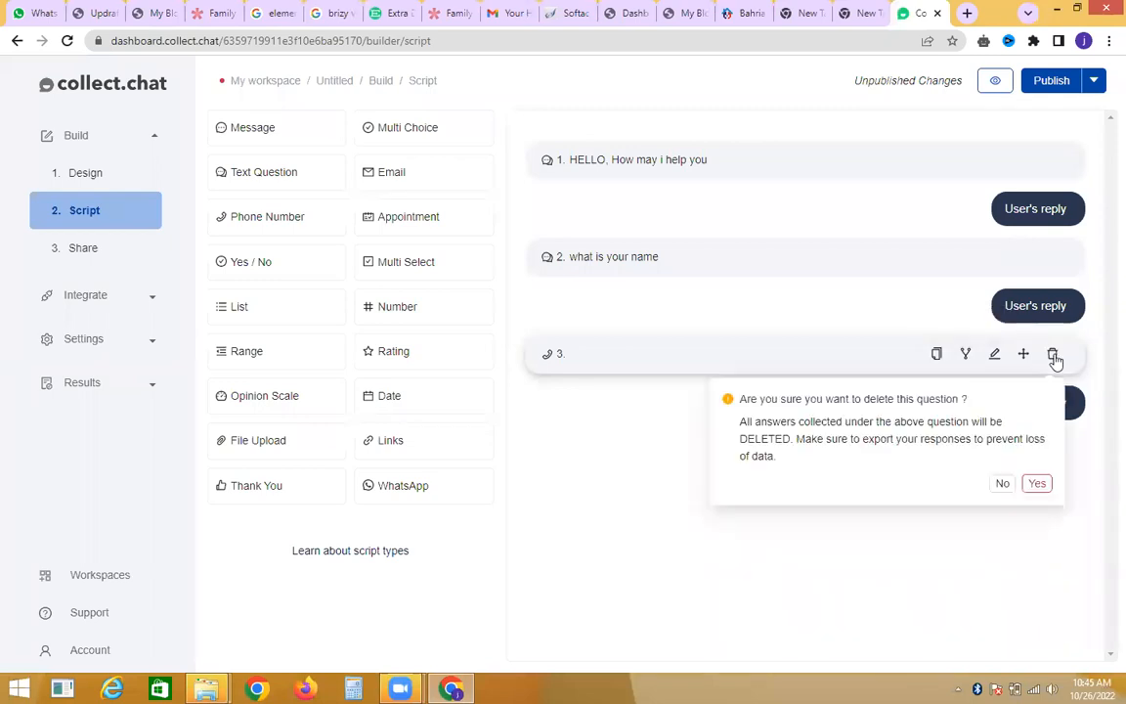
pyautogui.click(1034, 483)
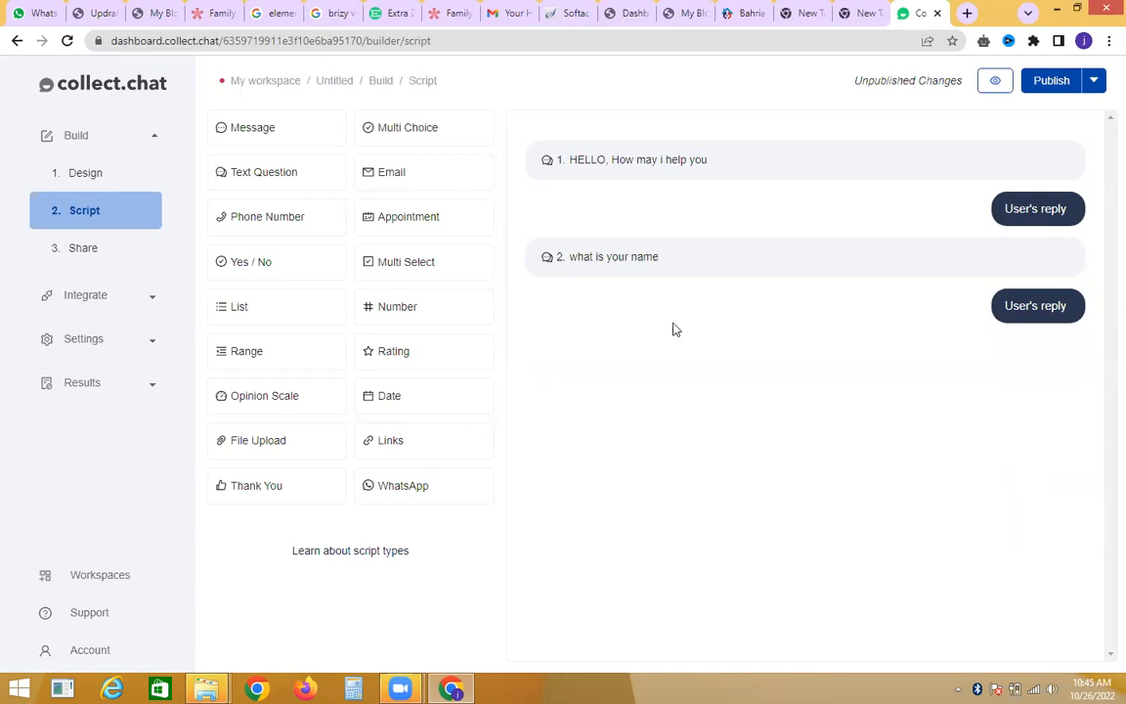
# - Add a Multi Select question reading 'In what options are you intereted'
pyautogui.click(384, 271)
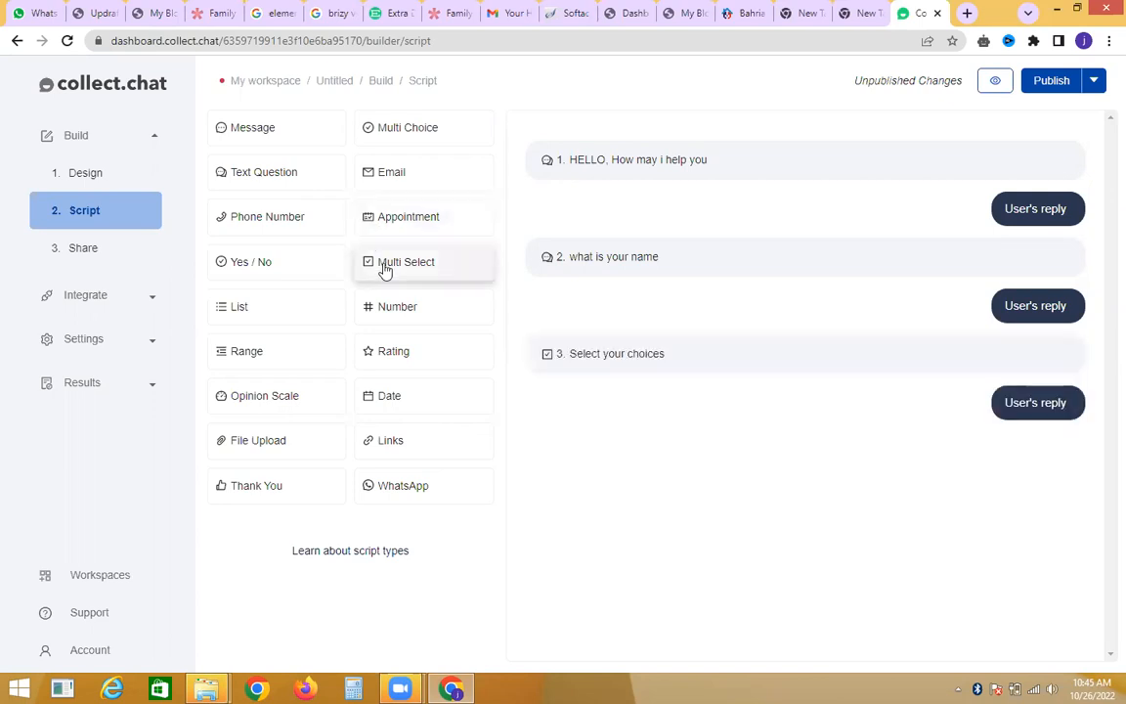
pyautogui.click(596, 355)
pyautogui.tripleClick(631, 199)
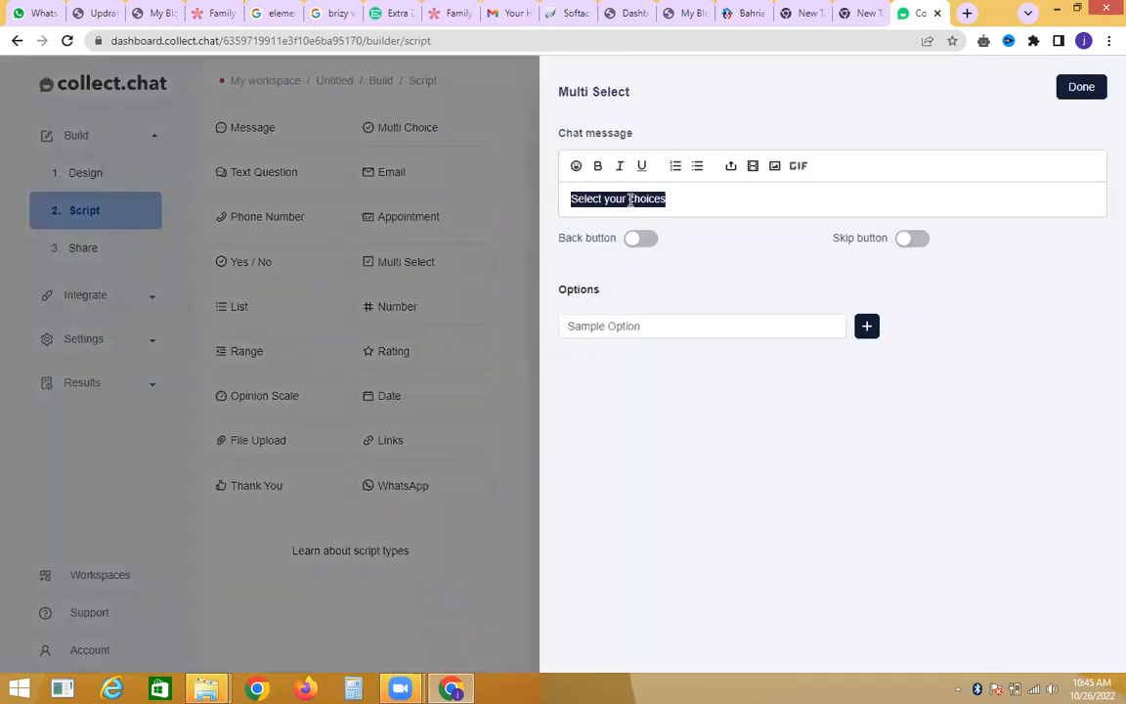
pyautogui.press('BackSpace')
pyautogui.write('In what options are ')
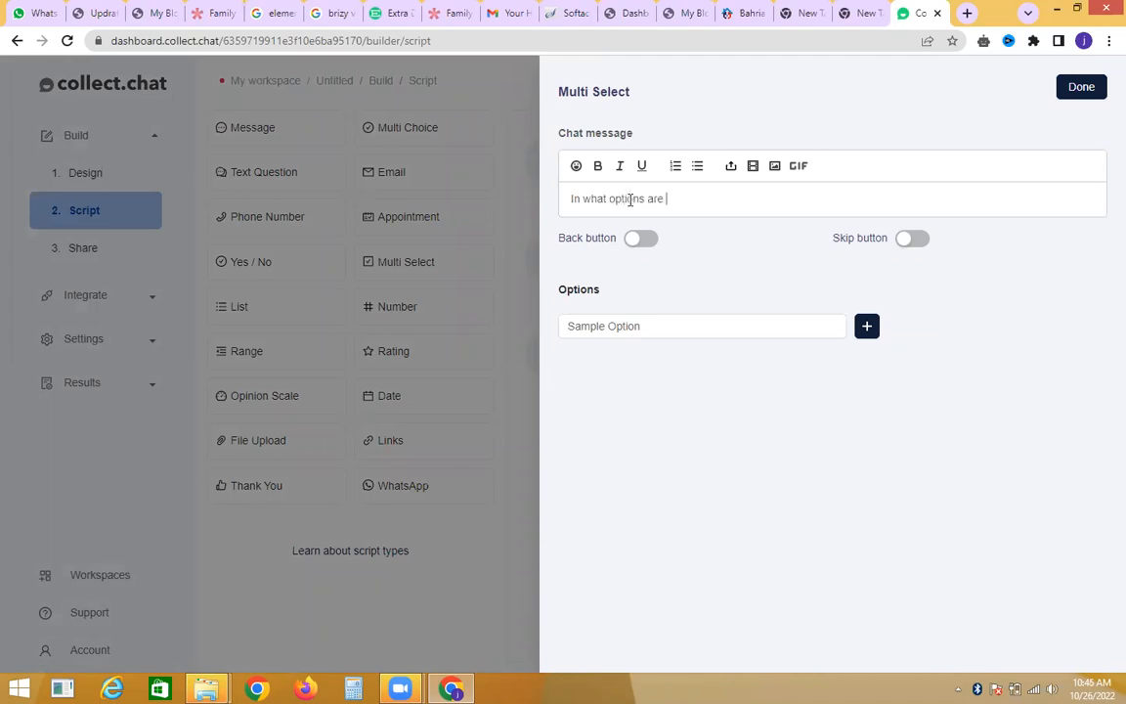
pyautogui.write('you interete')
# - Give the multi-select question the options Buy, Sale and Rent, and save it
pyautogui.click(629, 324)
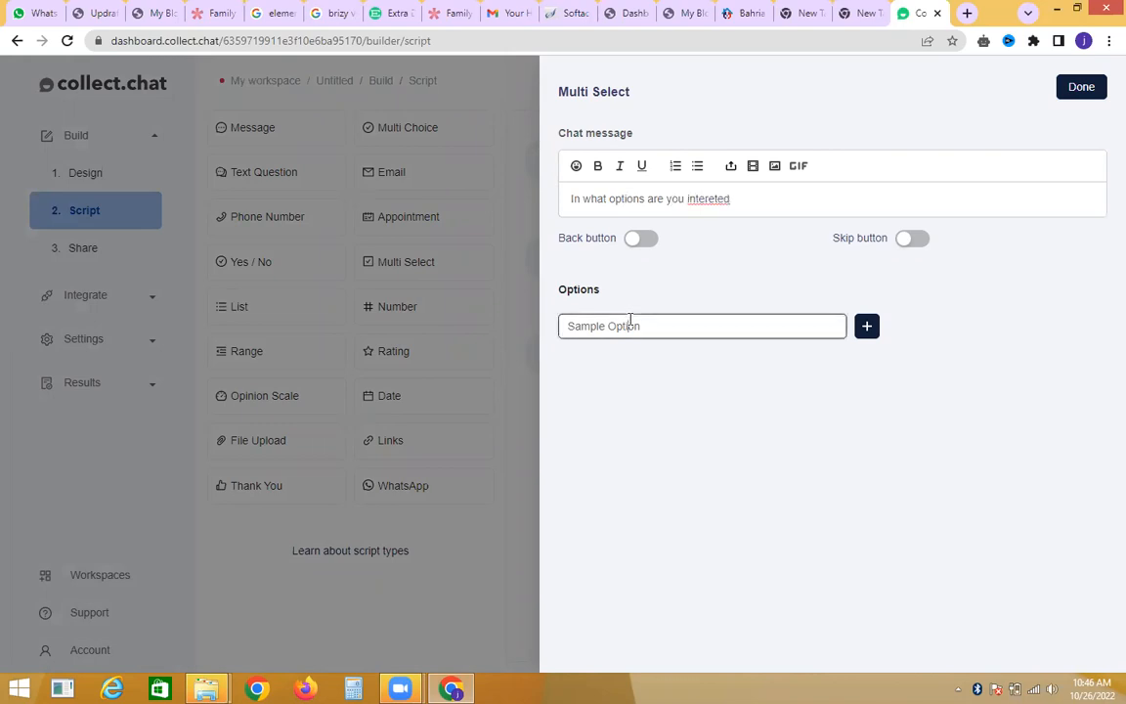
pyautogui.doubleClick(631, 324)
pyautogui.tripleClick(631, 324)
pyautogui.write('Buy')
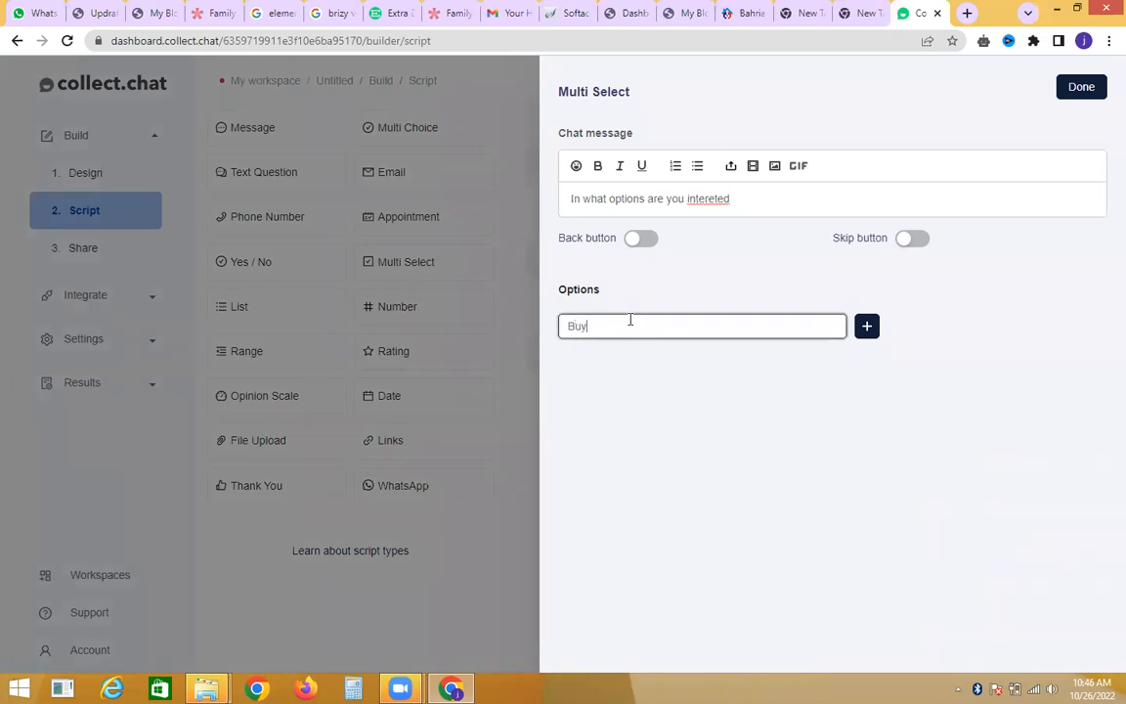
pyautogui.click(868, 330)
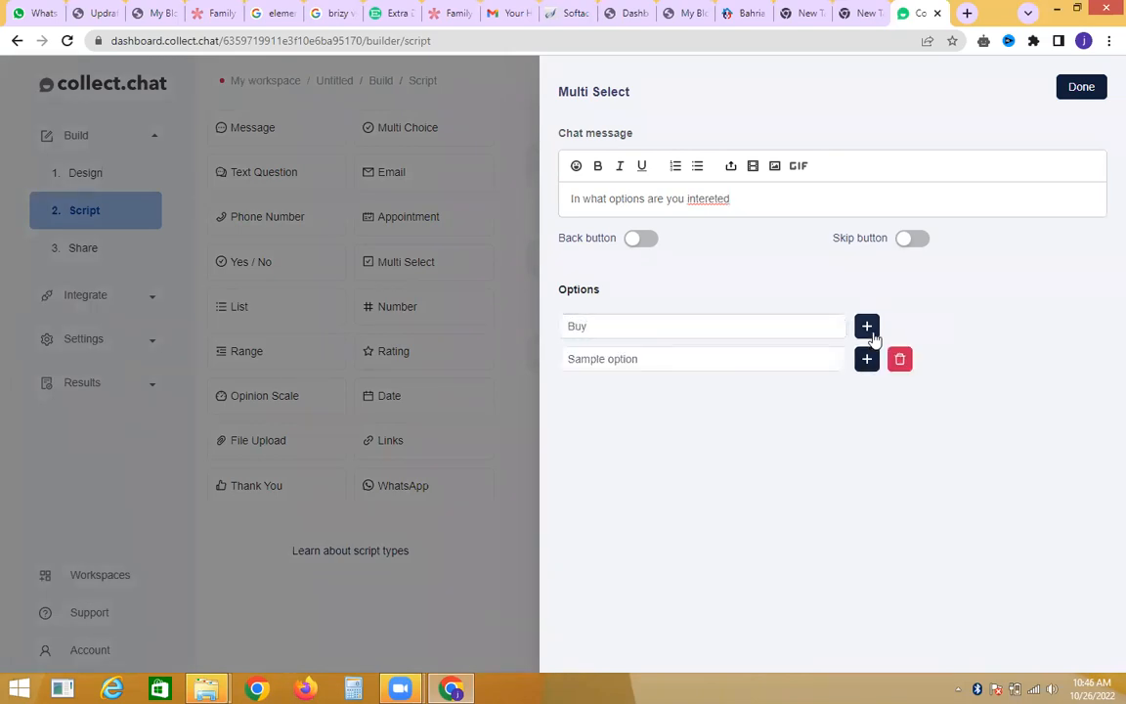
pyautogui.tripleClick(708, 363)
pyautogui.write('Sale')
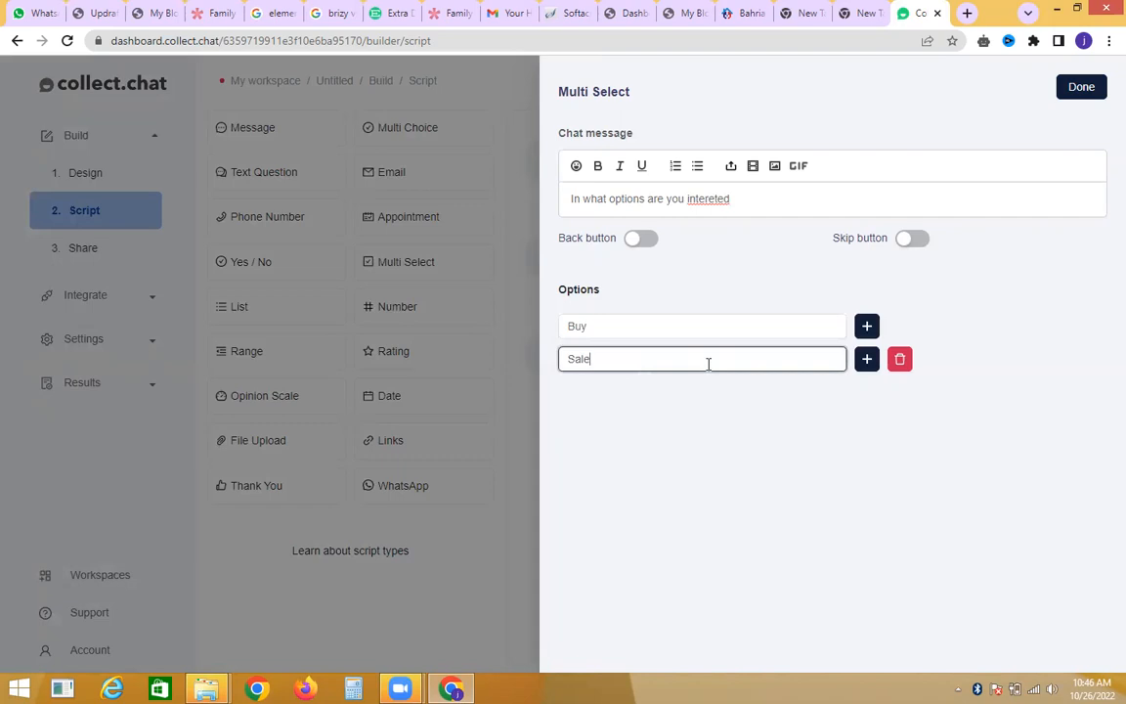
pyautogui.click(867, 360)
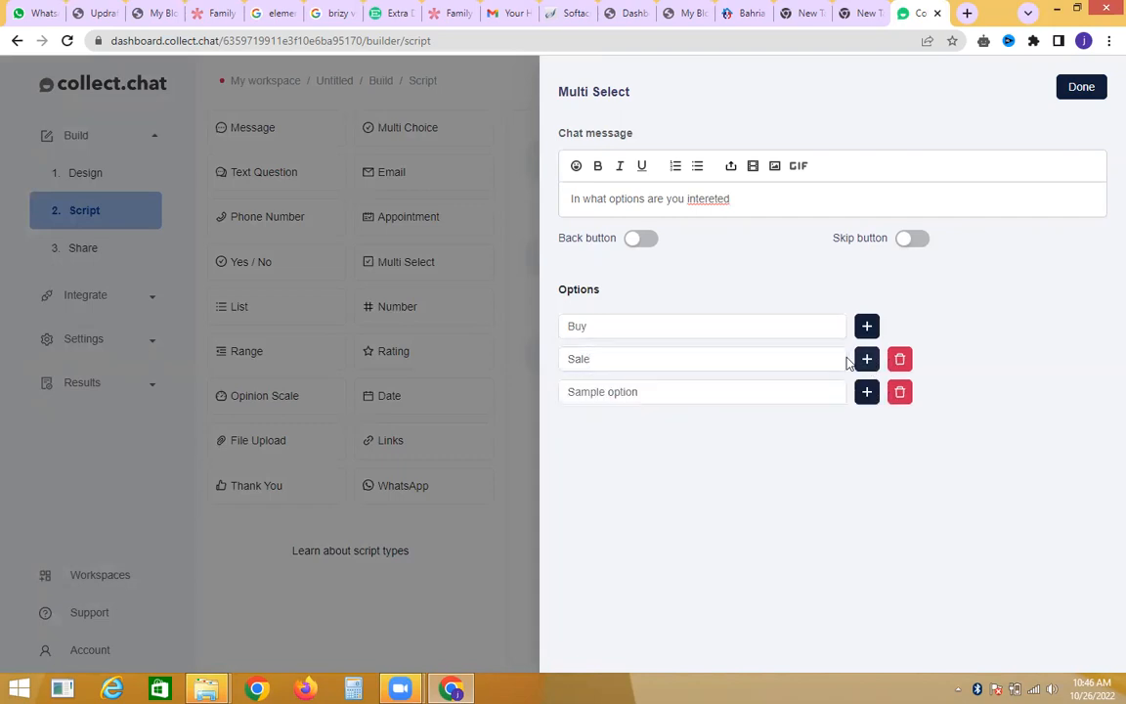
pyautogui.tripleClick(700, 390)
pyautogui.write('Reny')
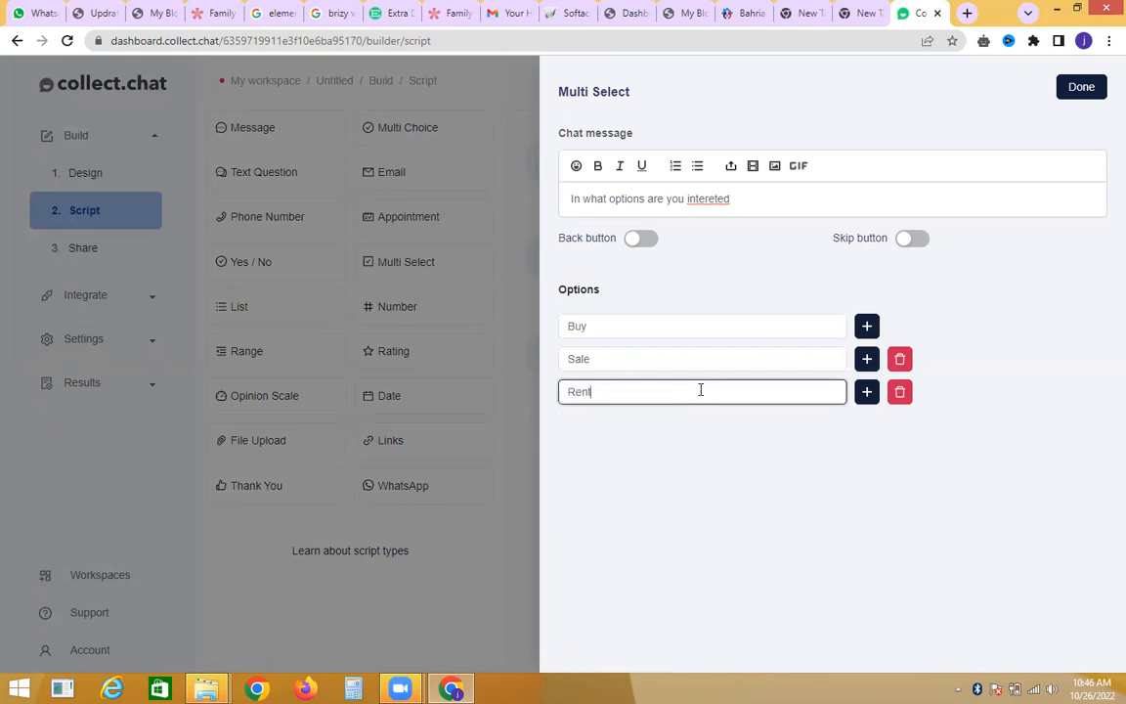
pyautogui.click(1070, 94)
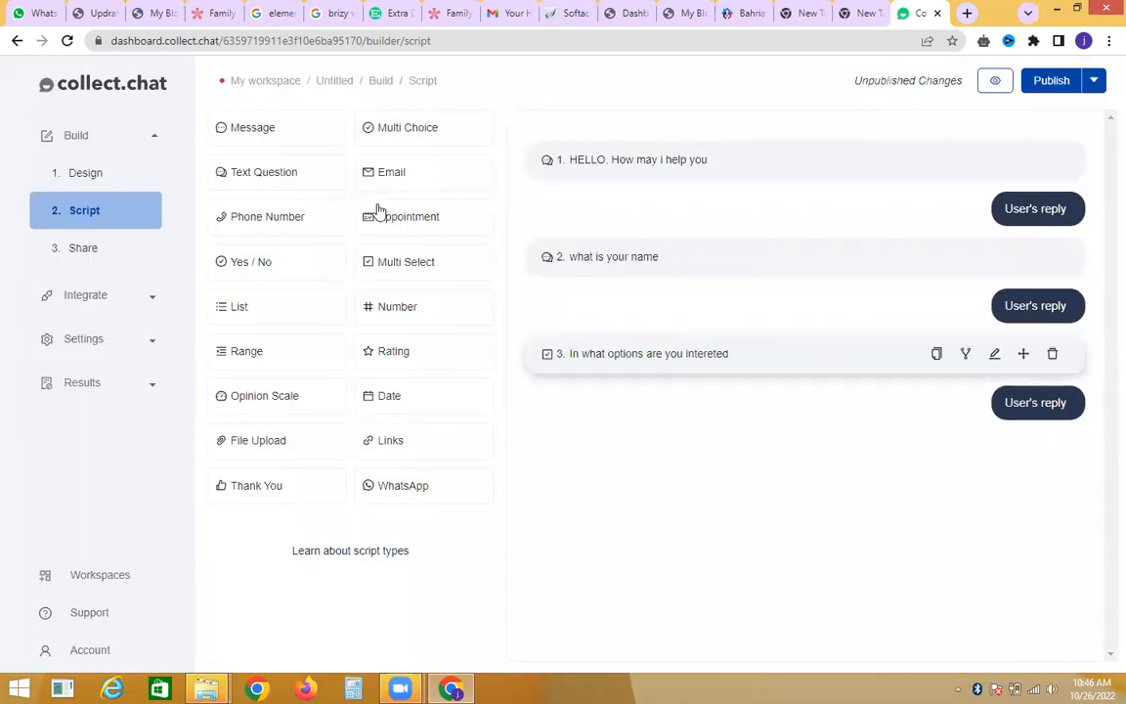
# - Add a Phone Number question reading 'Can you please give me your phone number'
pyautogui.click(296, 220)
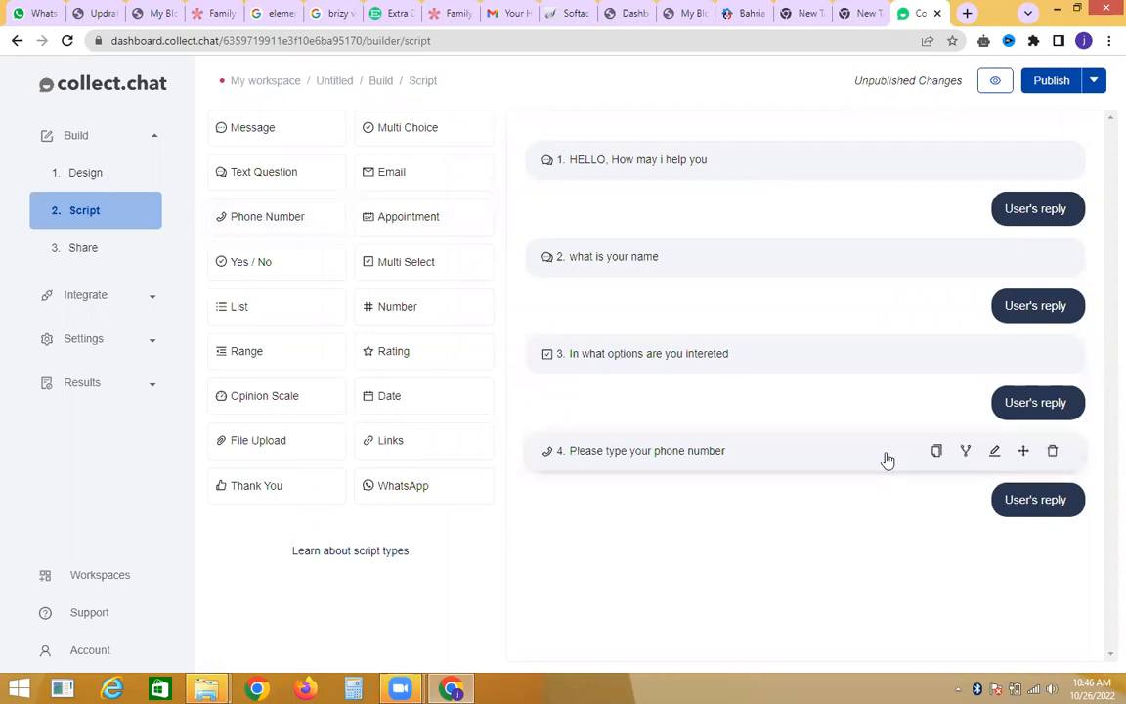
pyautogui.click(754, 449)
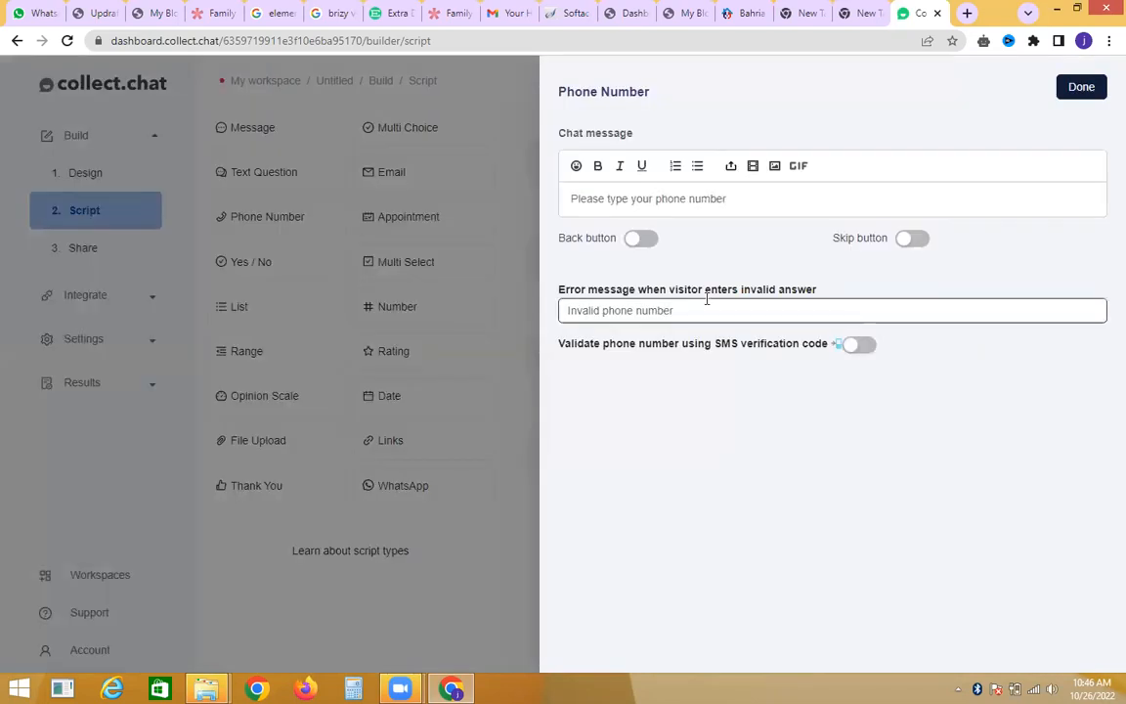
pyautogui.doubleClick(707, 303)
pyautogui.click(689, 196)
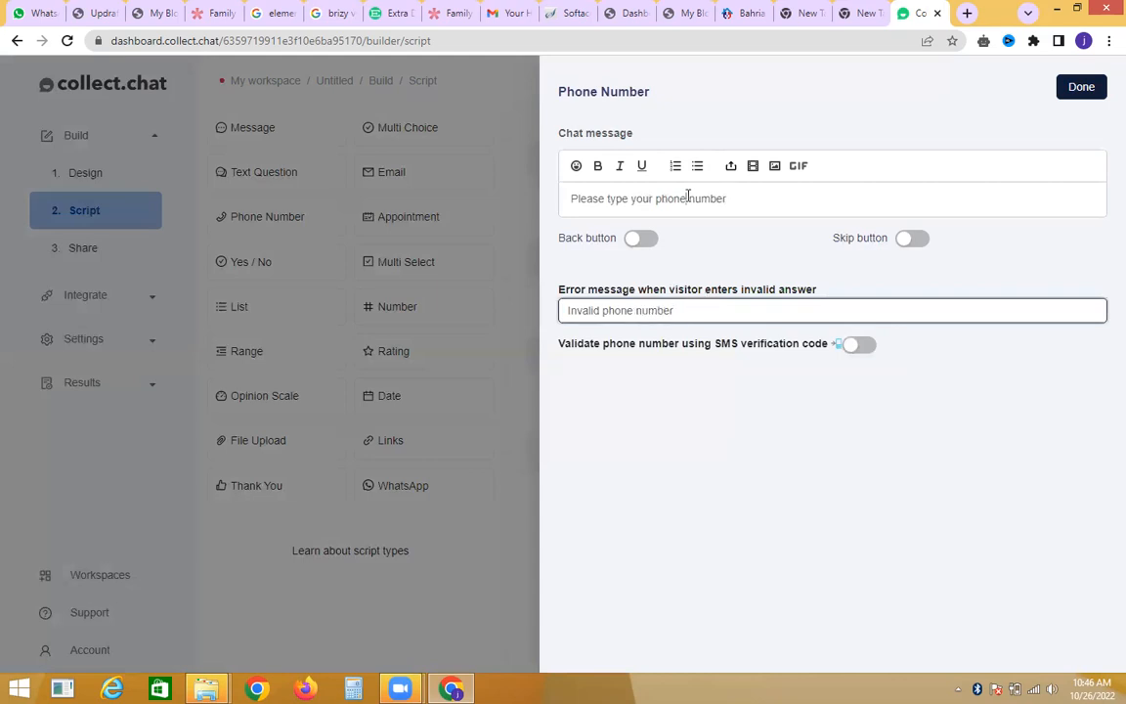
pyautogui.tripleClick(689, 197)
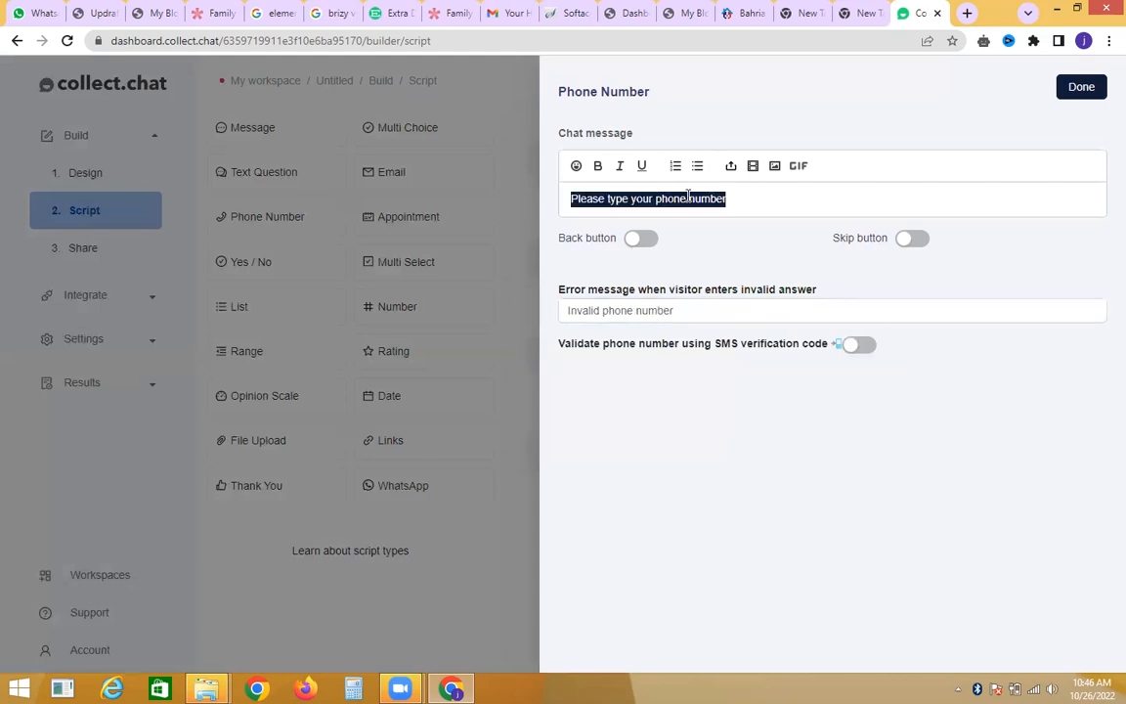
pyautogui.write('CAn')
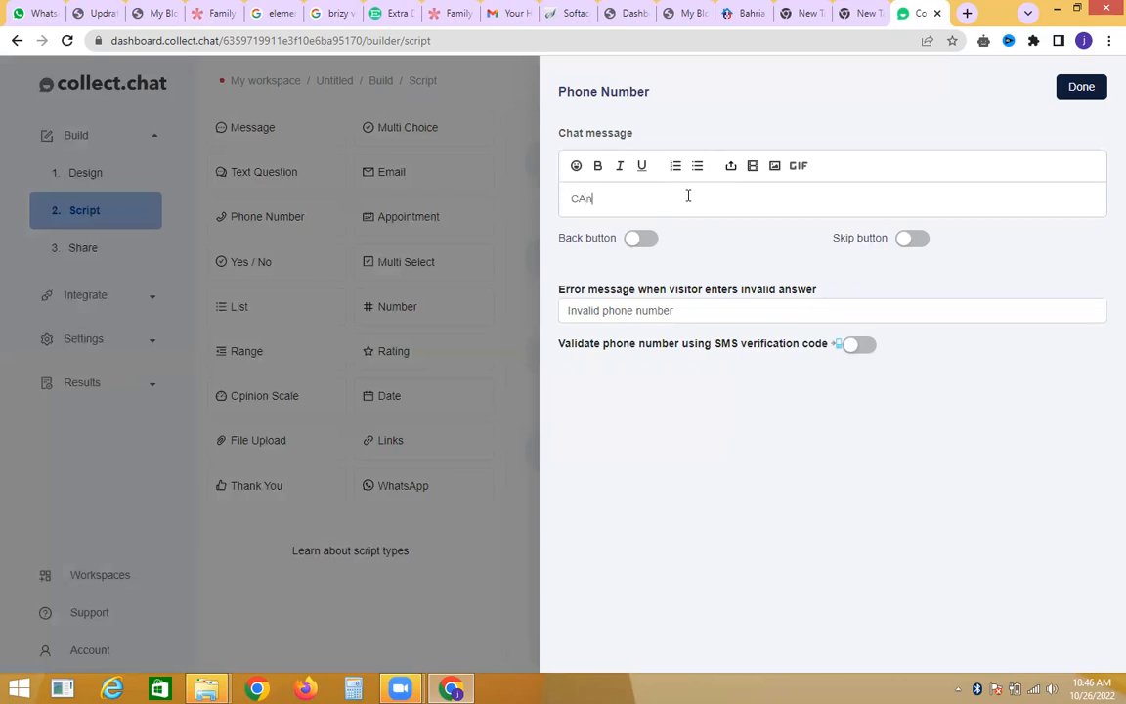
pyautogui.press('BackSpace')
pyautogui.press('BackSpace')
pyautogui.write('n you please give me your phone number')
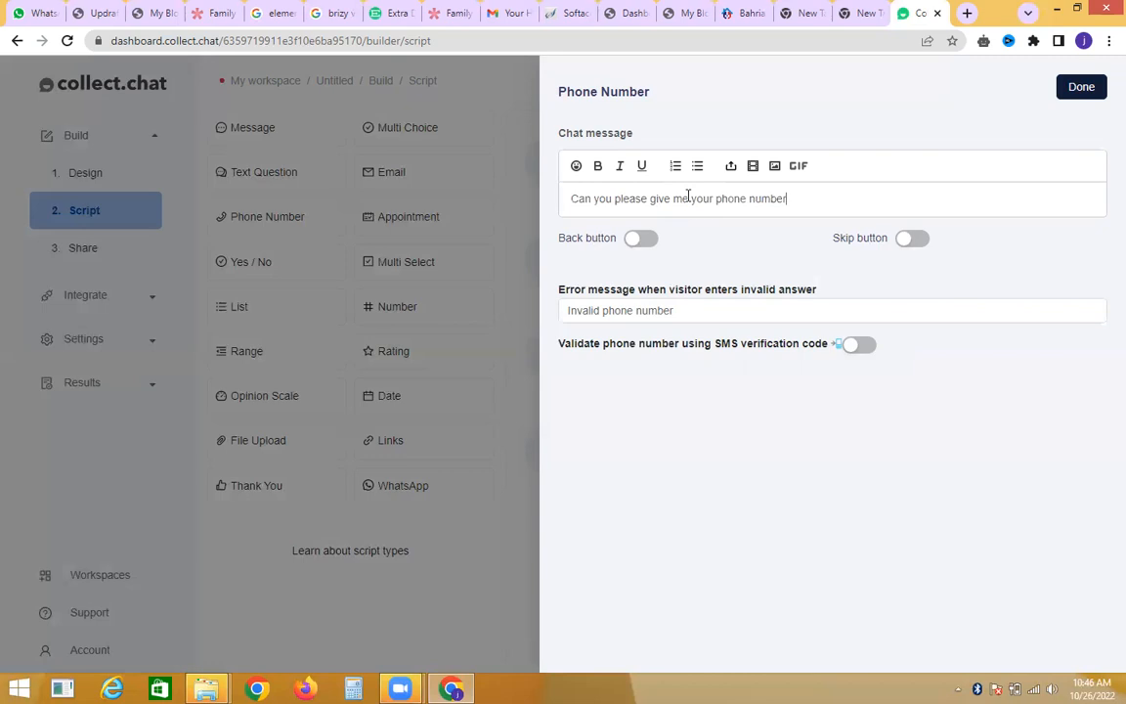
# - Replace its invalid-number error message with 'Please ad a valid phonennumber' and save
pyautogui.tripleClick(636, 293)
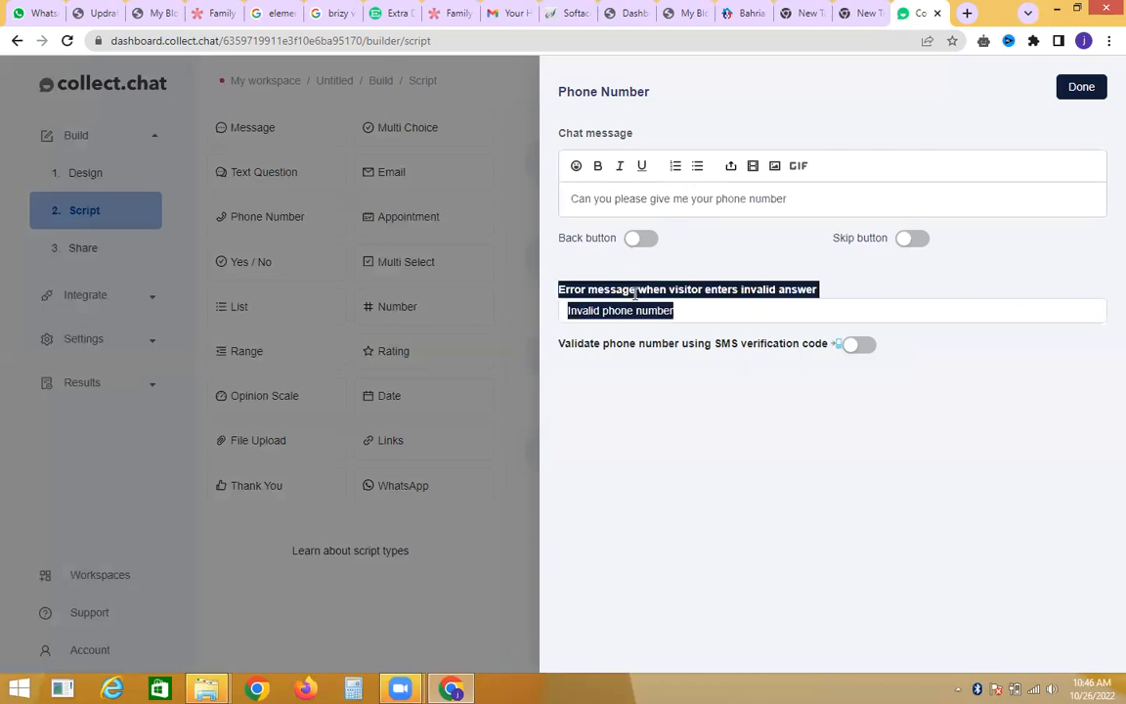
pyautogui.click(635, 309)
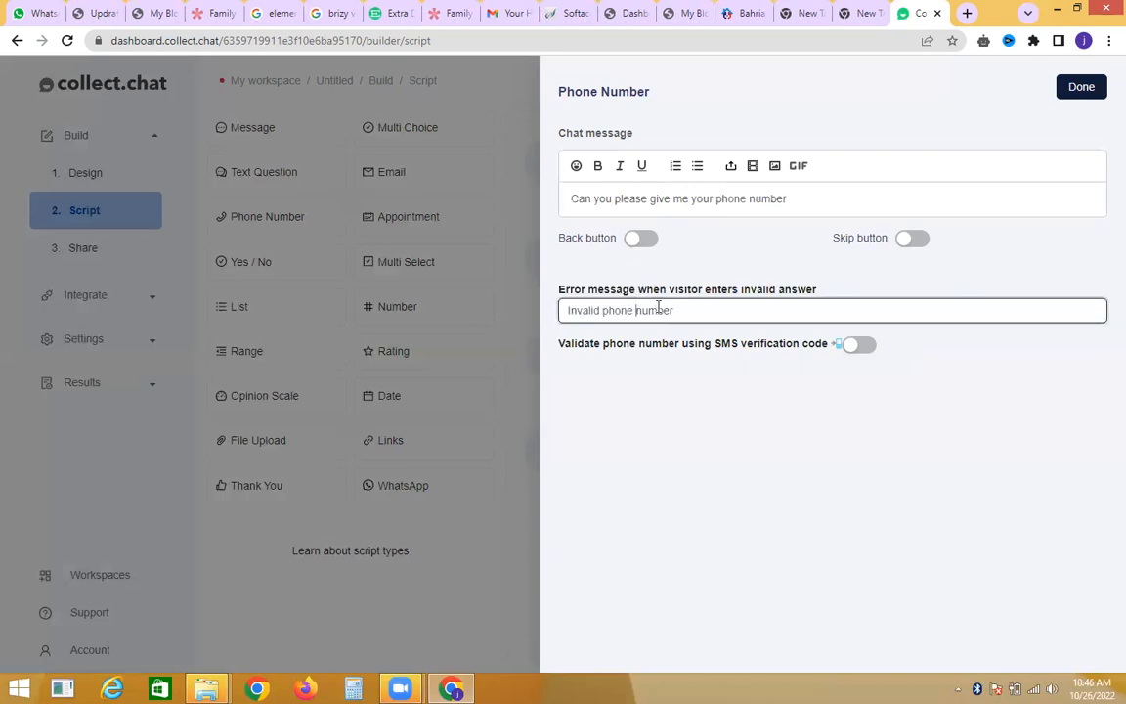
pyautogui.tripleClick(659, 309)
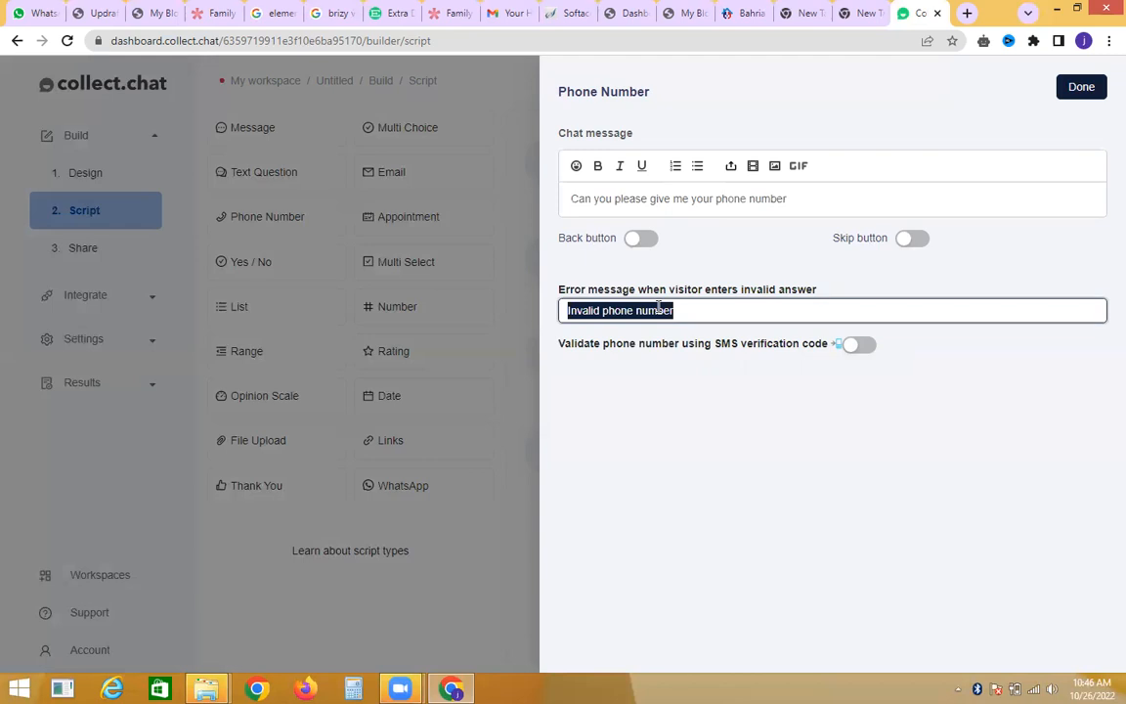
pyautogui.write('Please a')
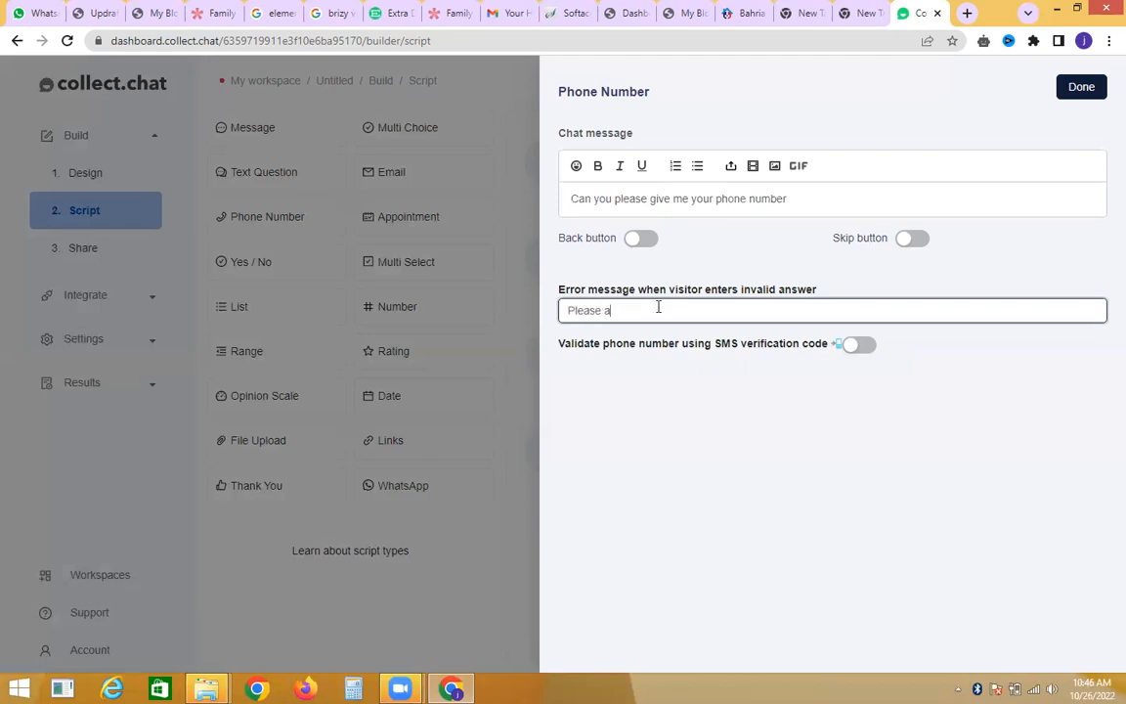
pyautogui.write('d a valid phonennumber')
pyautogui.click(1066, 98)
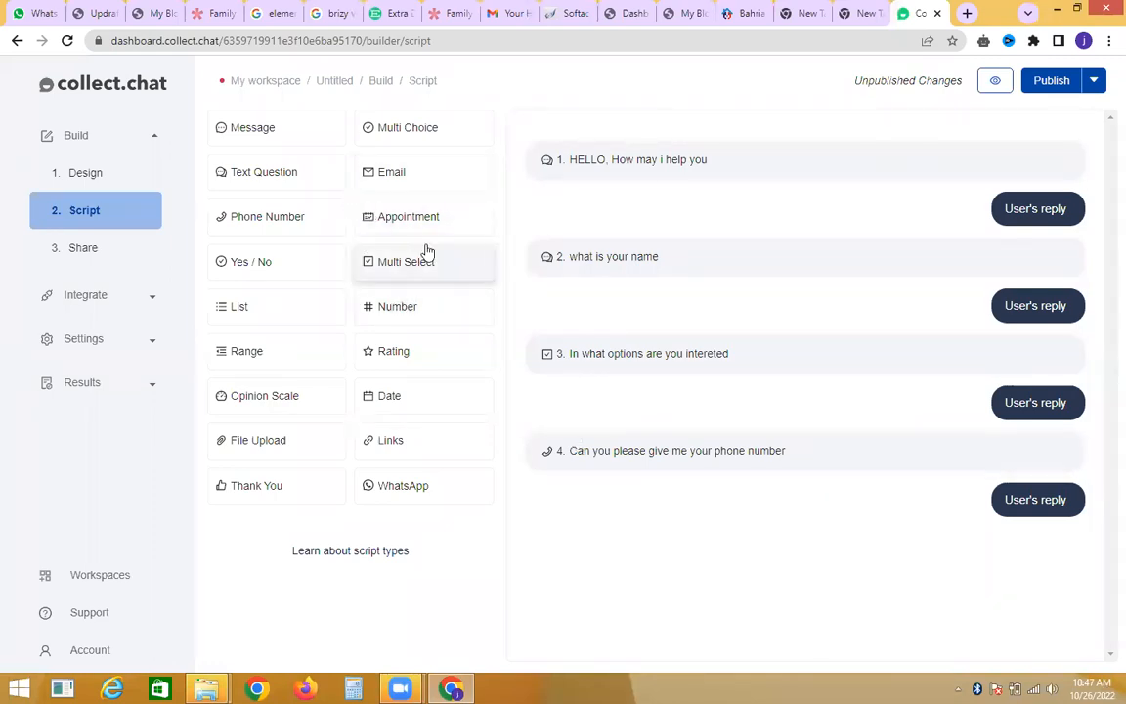
# - Append a closing message: 'Thank you for contacting with us .Our agent will get back to you'
pyautogui.click(260, 138)
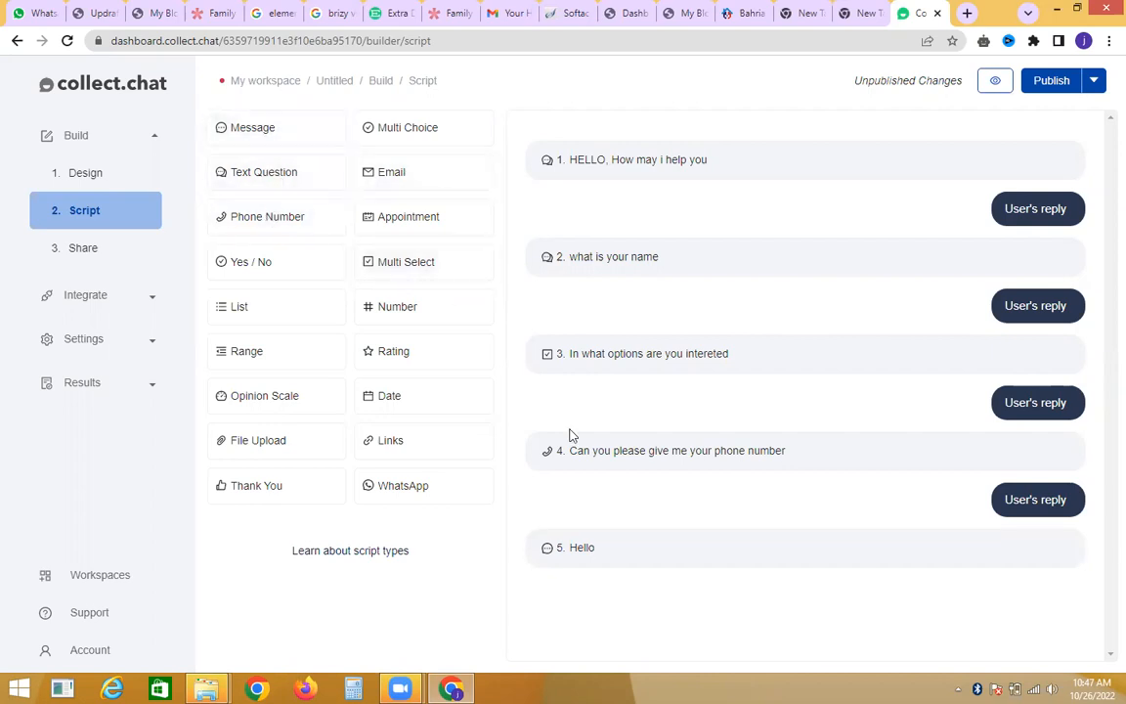
pyautogui.click(590, 554)
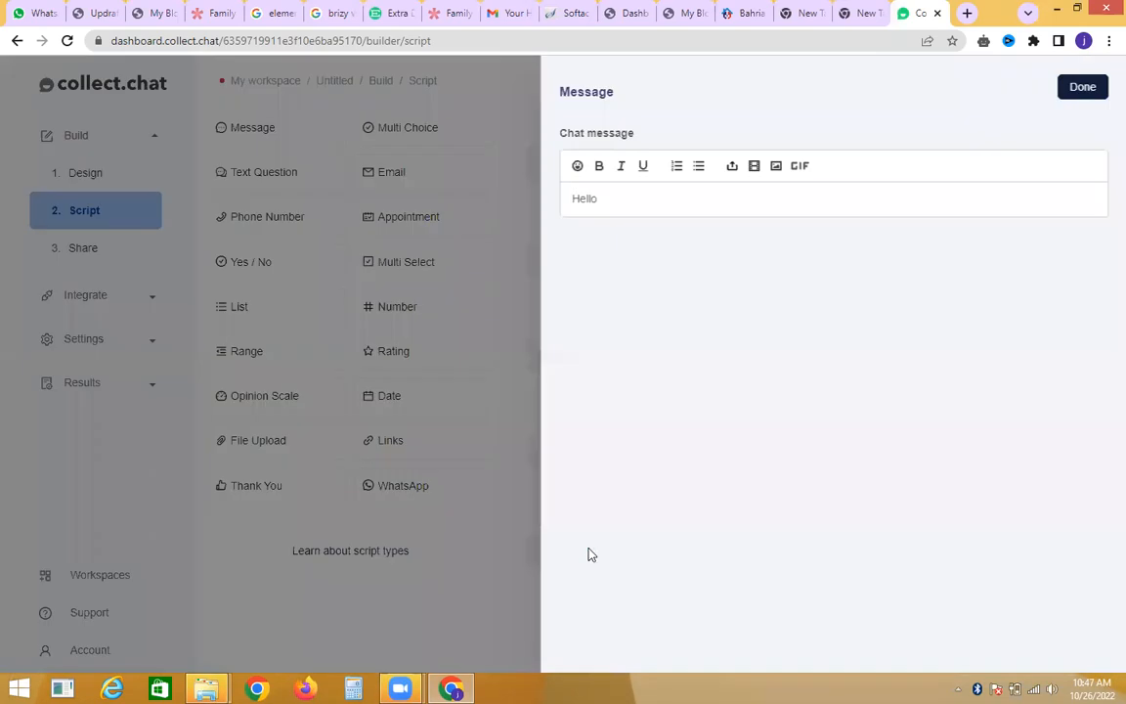
pyautogui.doubleClick(596, 202)
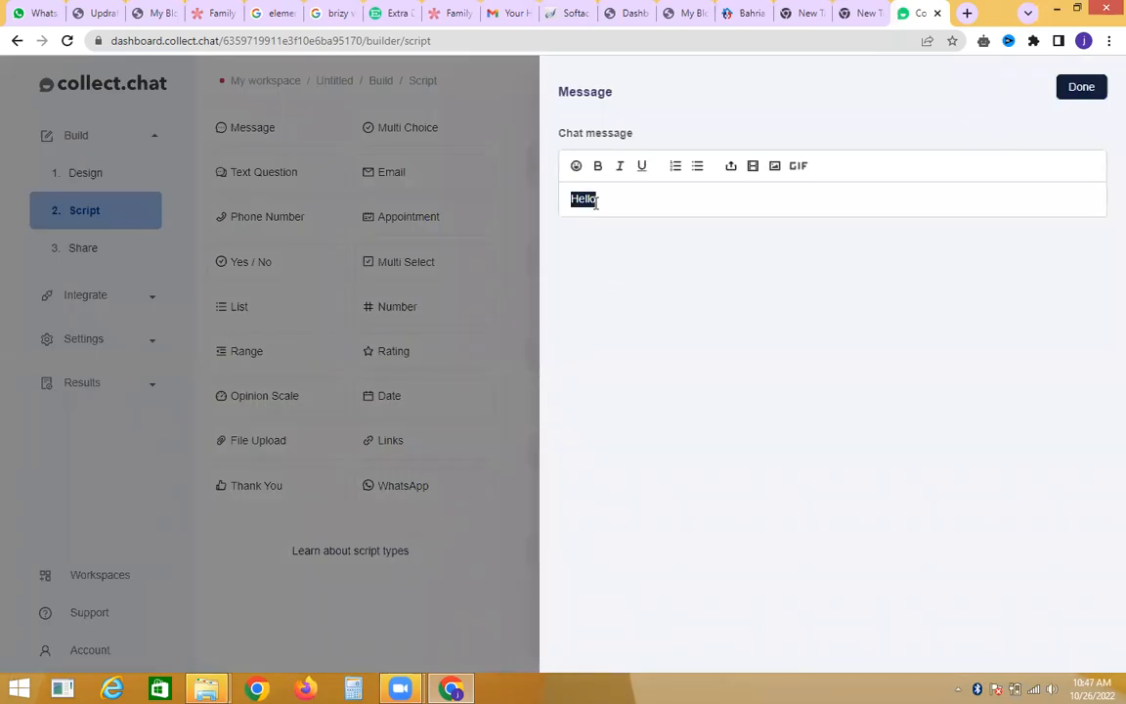
pyautogui.write('Thank you ')
pyautogui.write('for co')
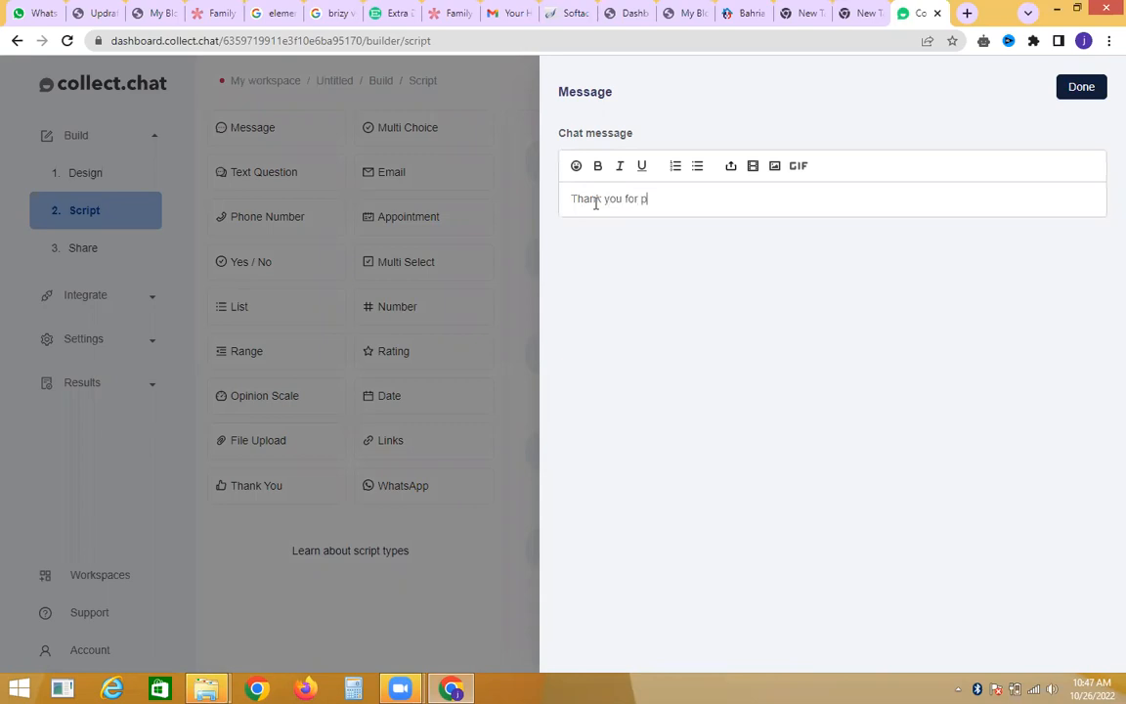
pyautogui.write('ntacting with us .O')
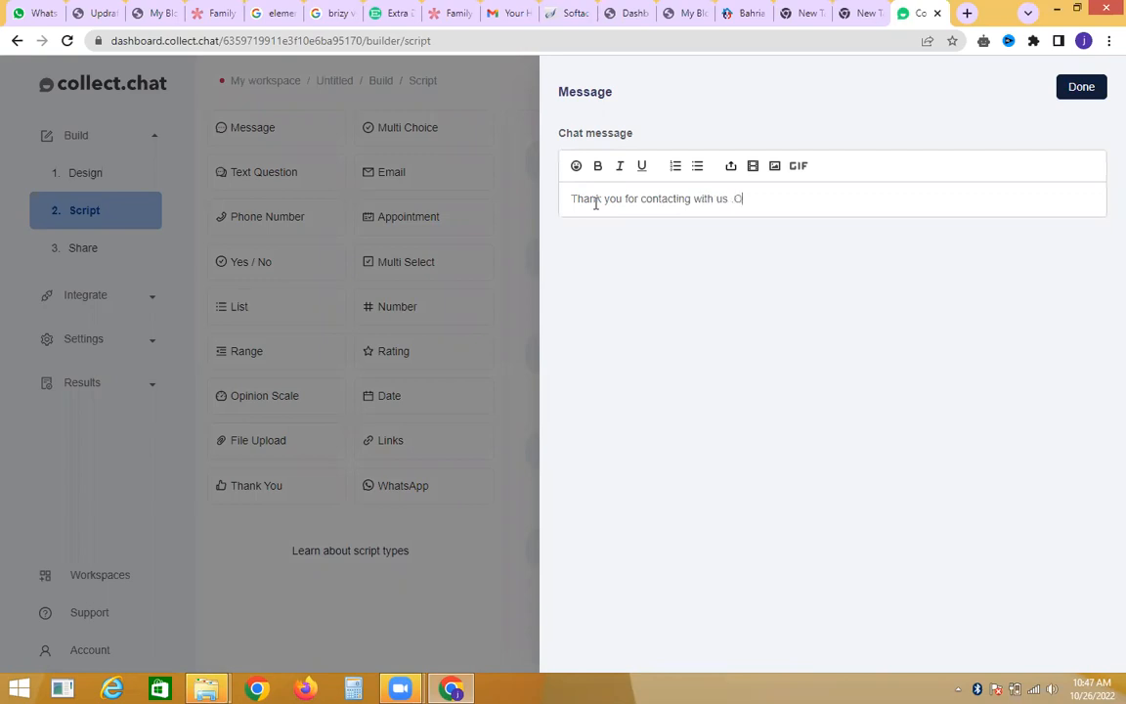
pyautogui.write('ur agent will get back to you')
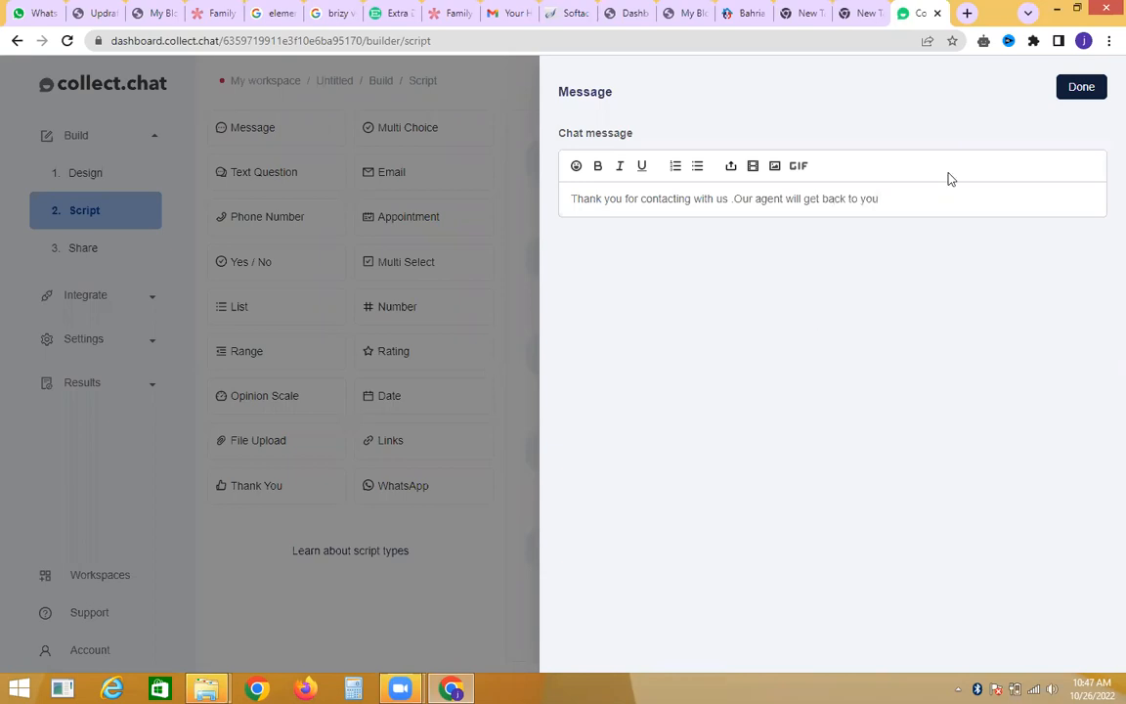
pyautogui.click(1081, 88)
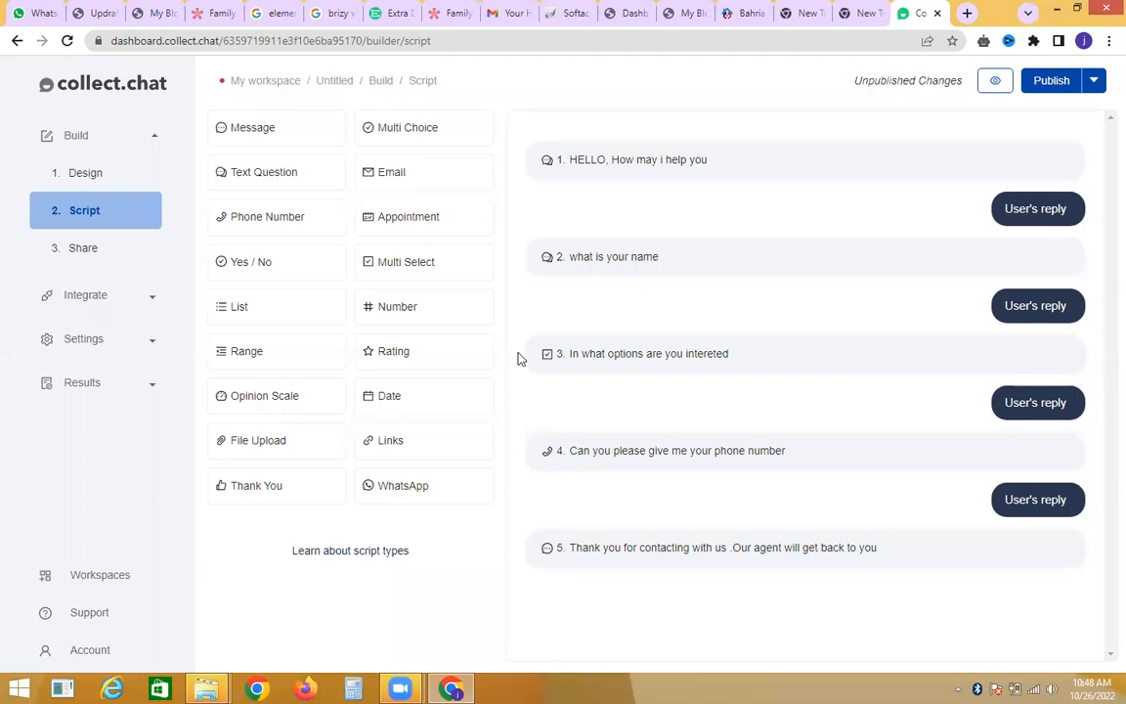
# - Copy the chatbot's website embed code from the Share page, then return to WordPress
pyautogui.click(97, 246)
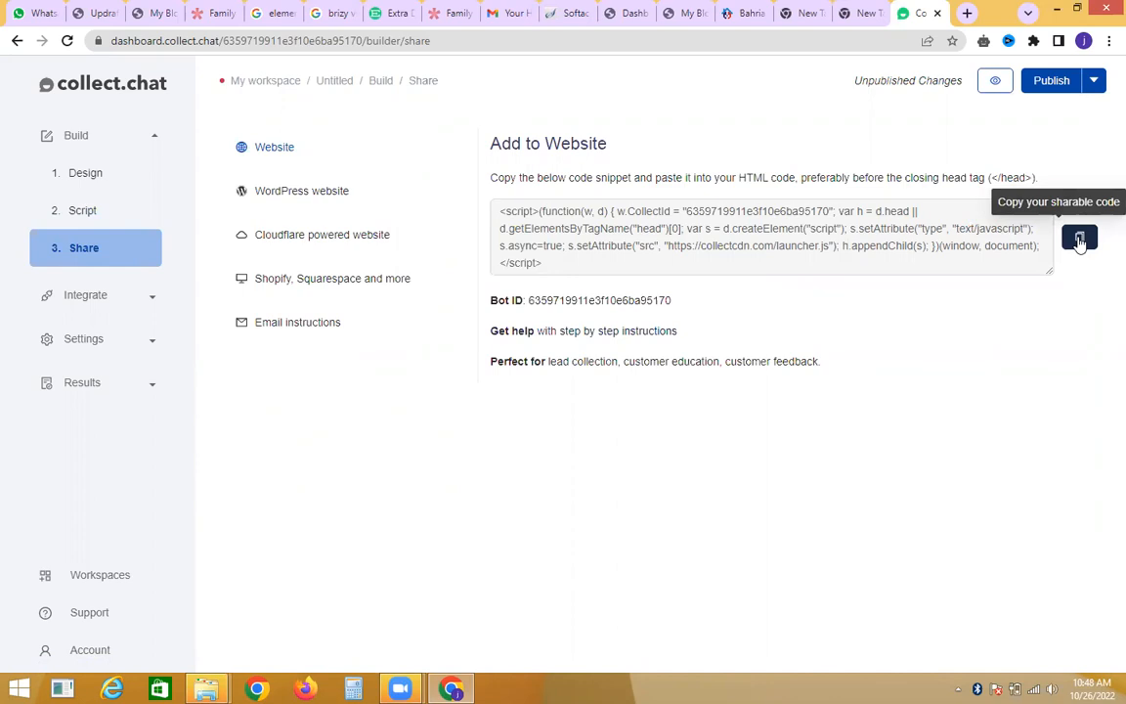
pyautogui.click(1079, 239)
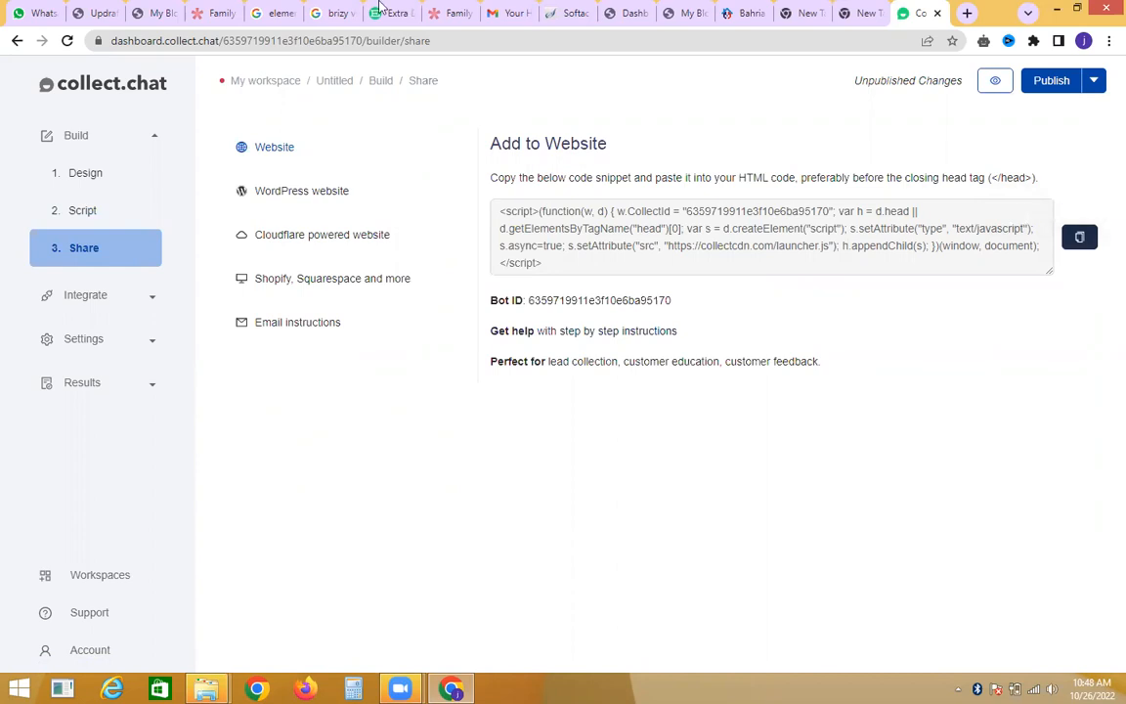
pyautogui.click(104, 12)
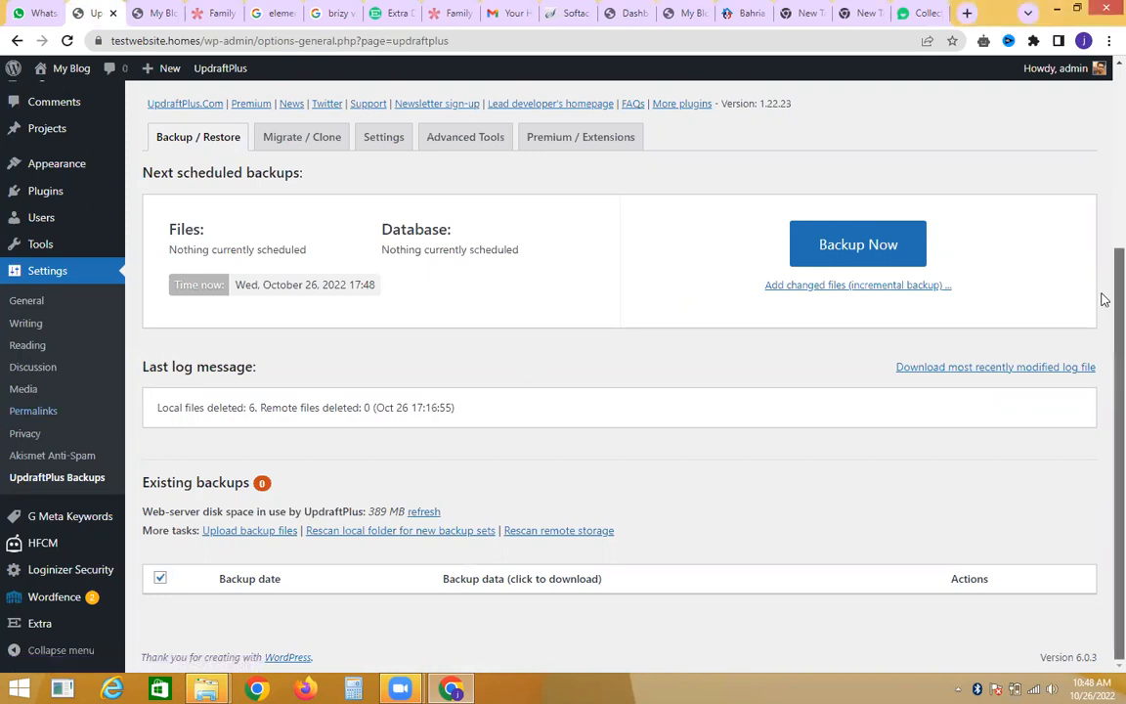
# - Search Add Plugins for 'header footer manager', where Header Footer Code Manager shows Active
pyautogui.scroll(2, 1101, 300)
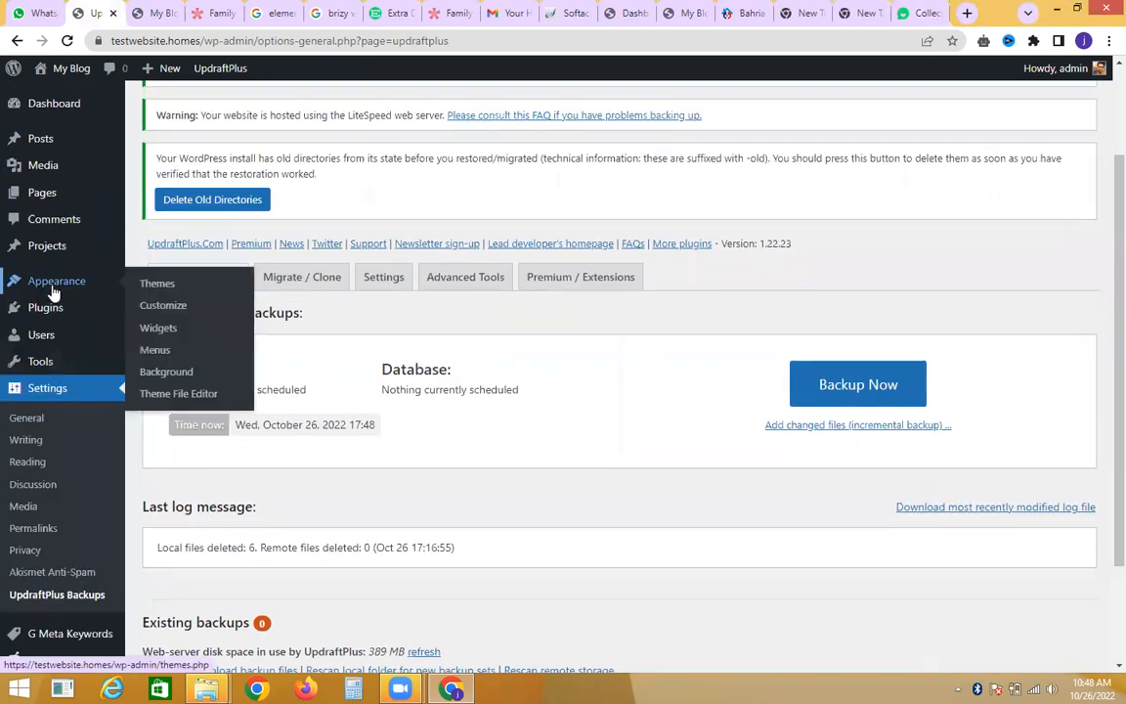
pyautogui.moveTo(89, 315)
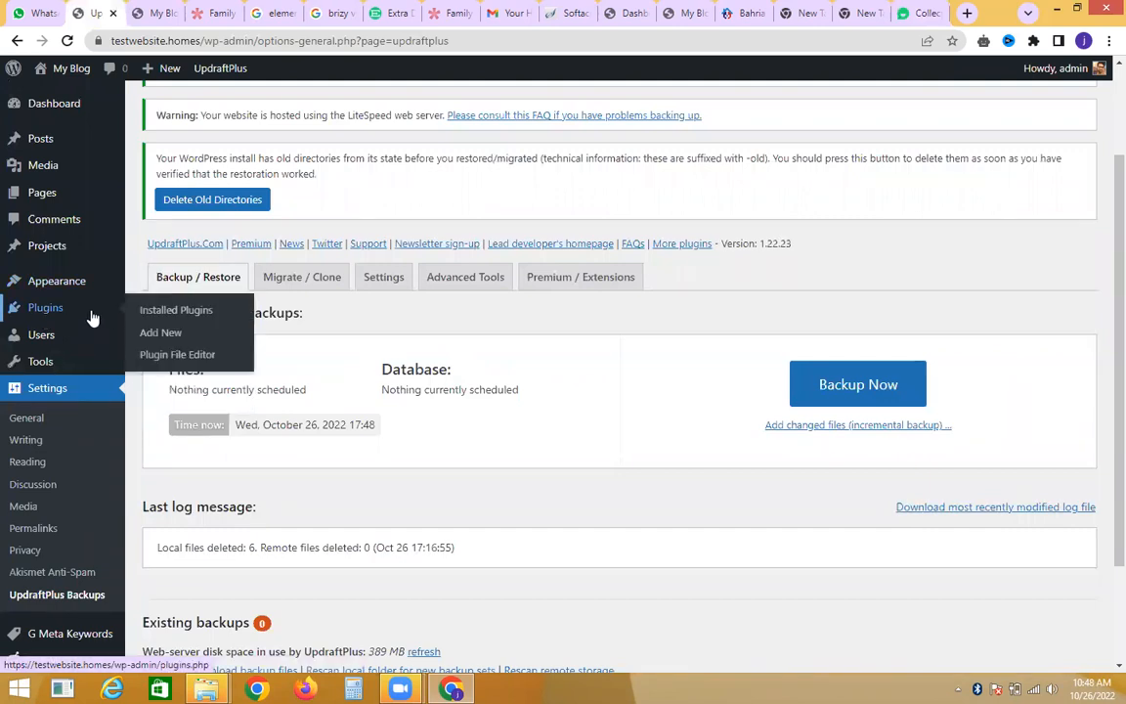
pyautogui.click(156, 339)
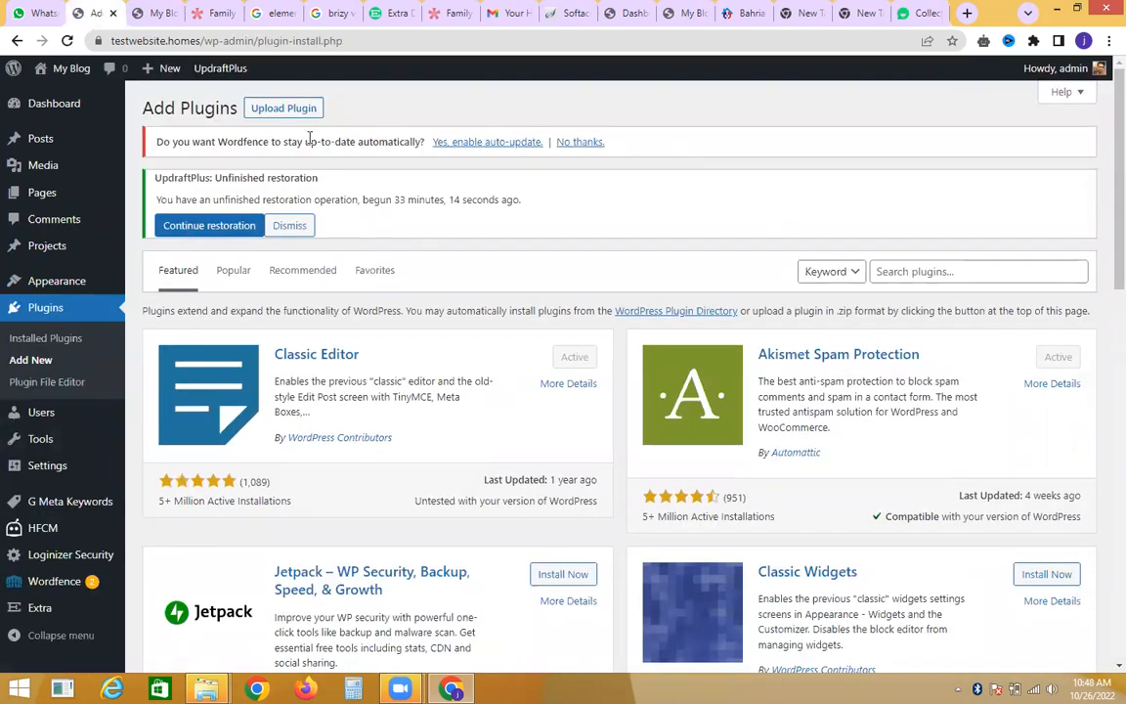
pyautogui.click(963, 273)
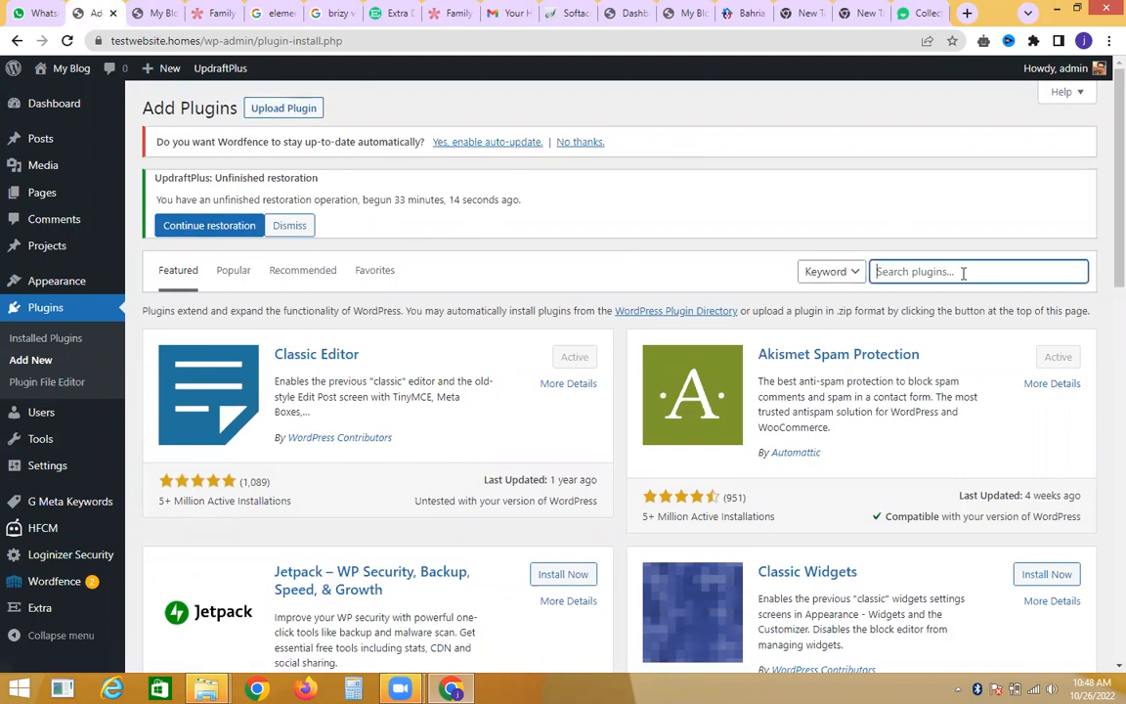
pyautogui.write('header footer manager')
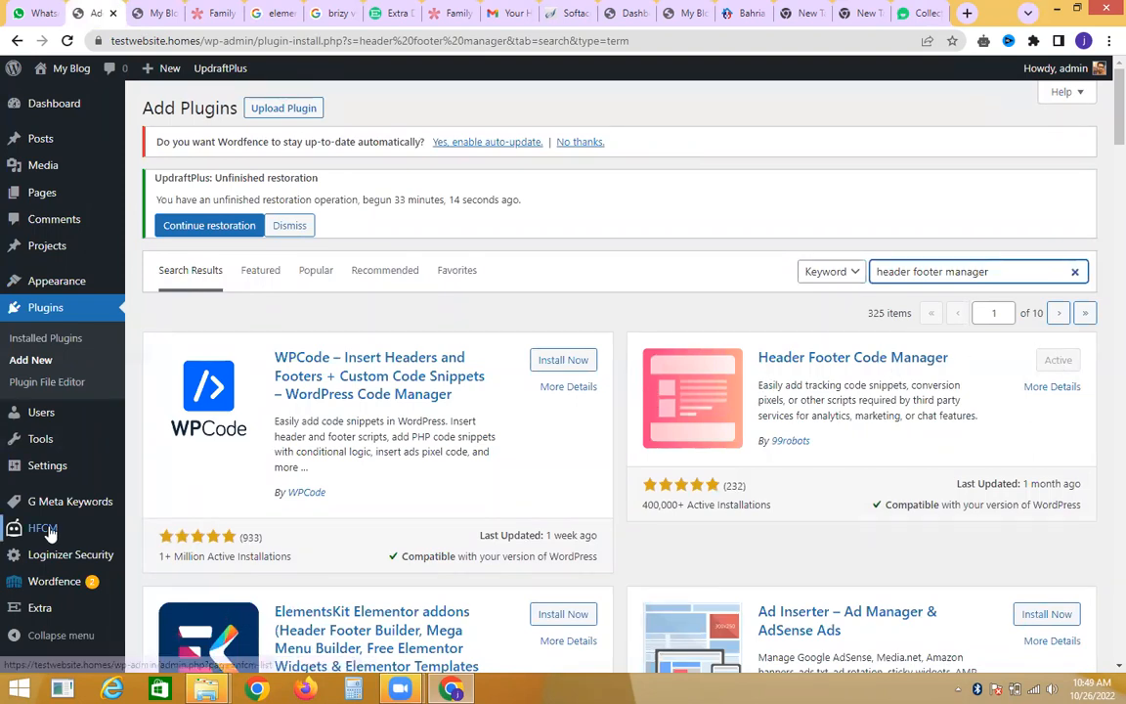
pyautogui.moveTo(47, 529)
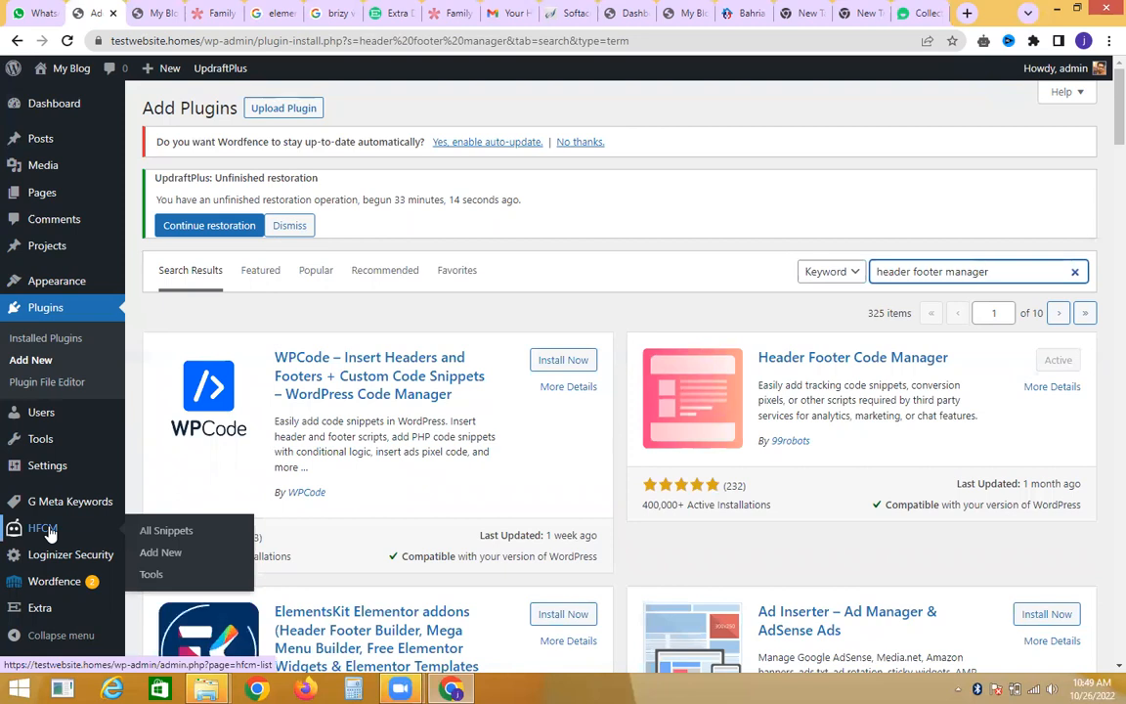
# - Add an HFCM snippet 'Chat box' containing the pasted Collect.chat script, and save it
pyautogui.click(167, 555)
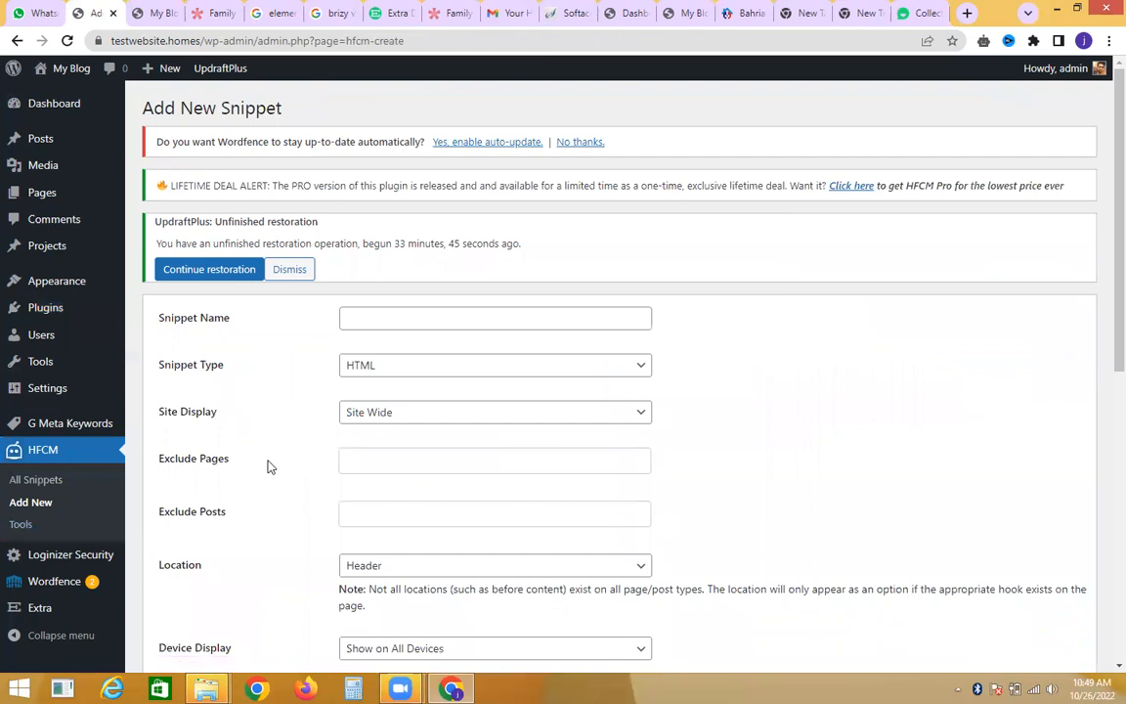
pyautogui.click(496, 322)
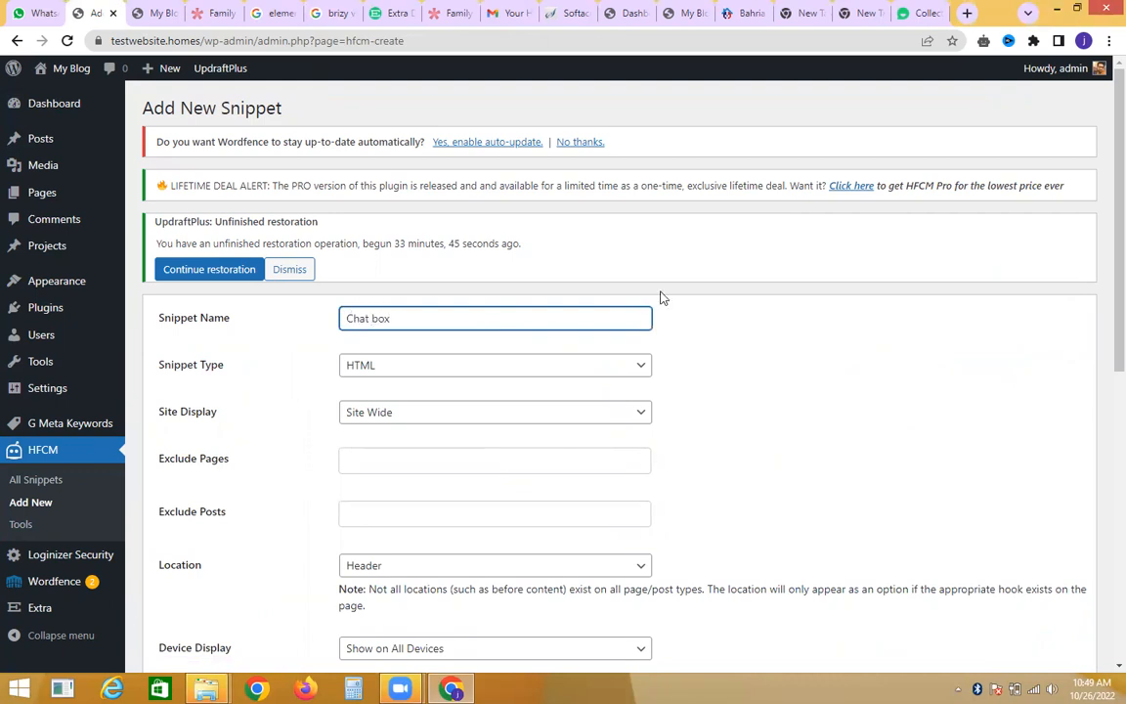
pyautogui.scroll(-3, 1102, 283)
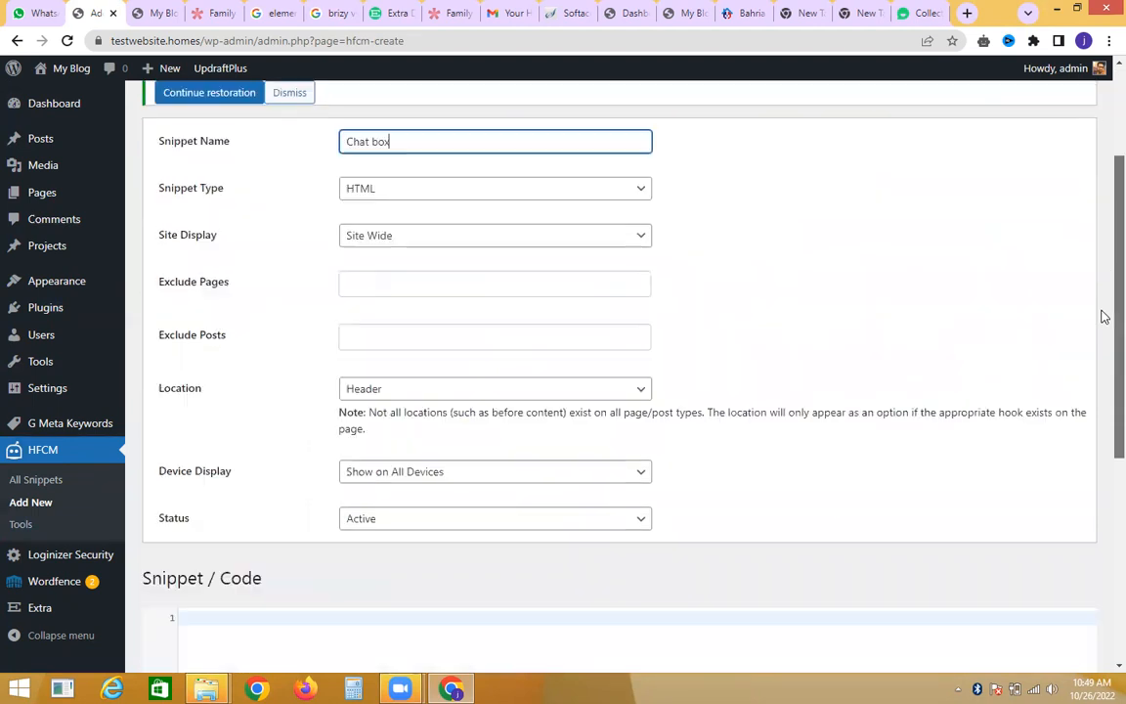
pyautogui.scroll(-5, 1100, 352)
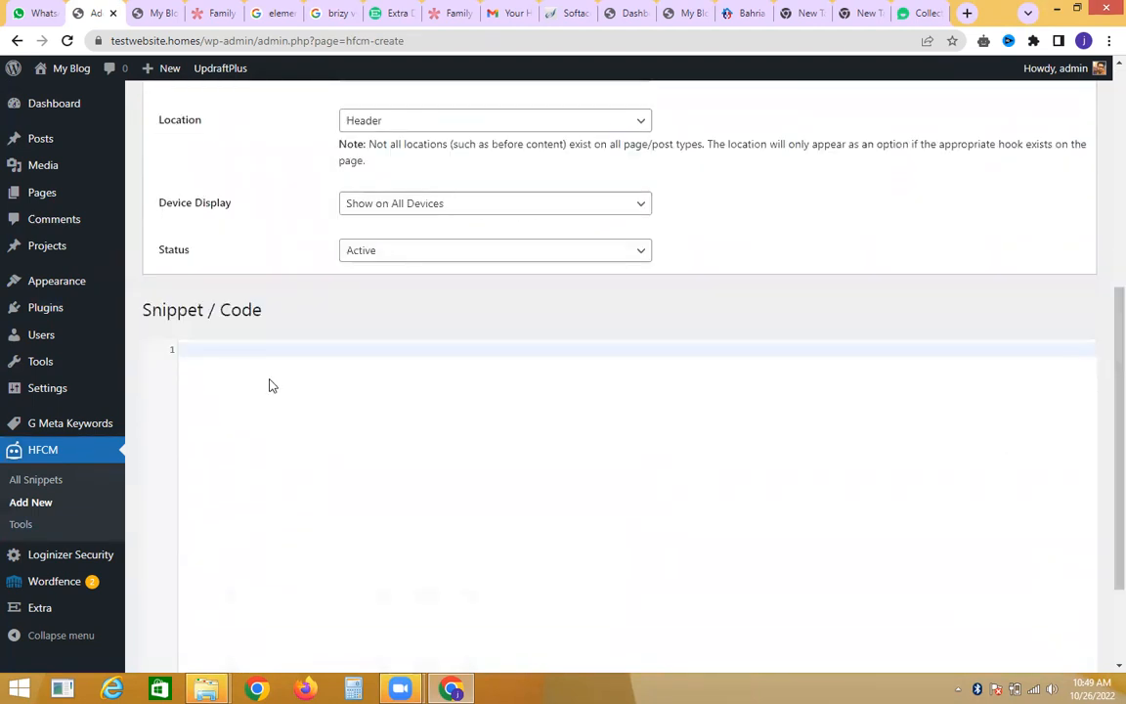
pyautogui.hotkey('ctrl', 'v')
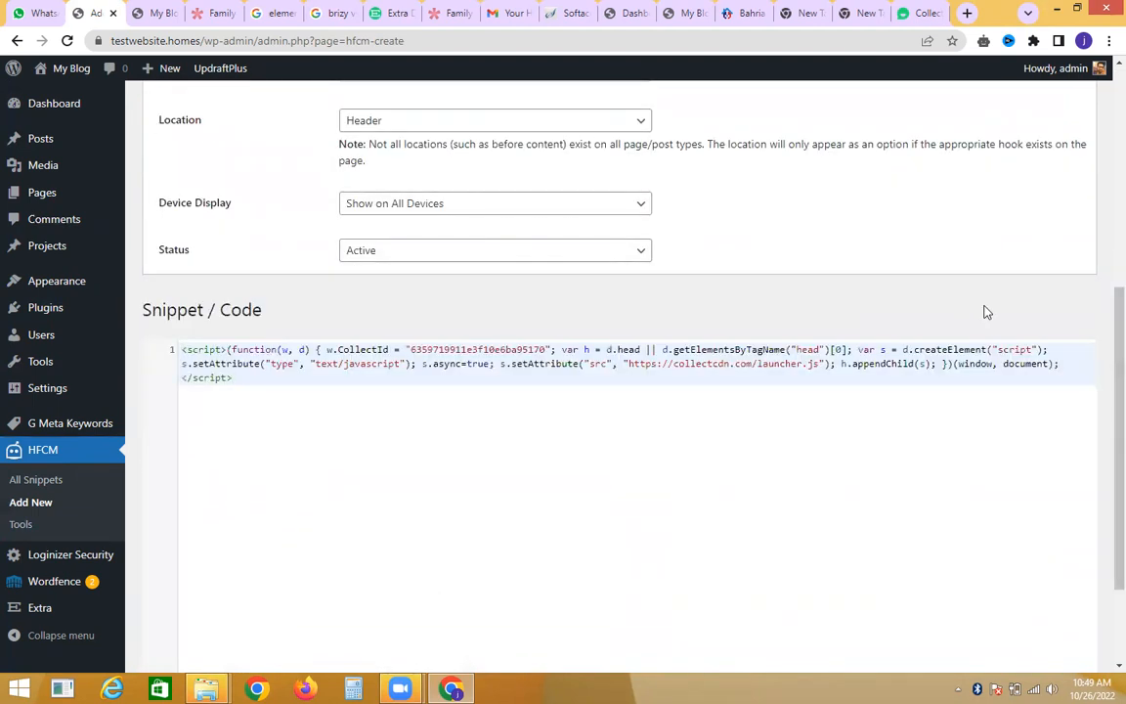
pyautogui.scroll(-2, 1101, 314)
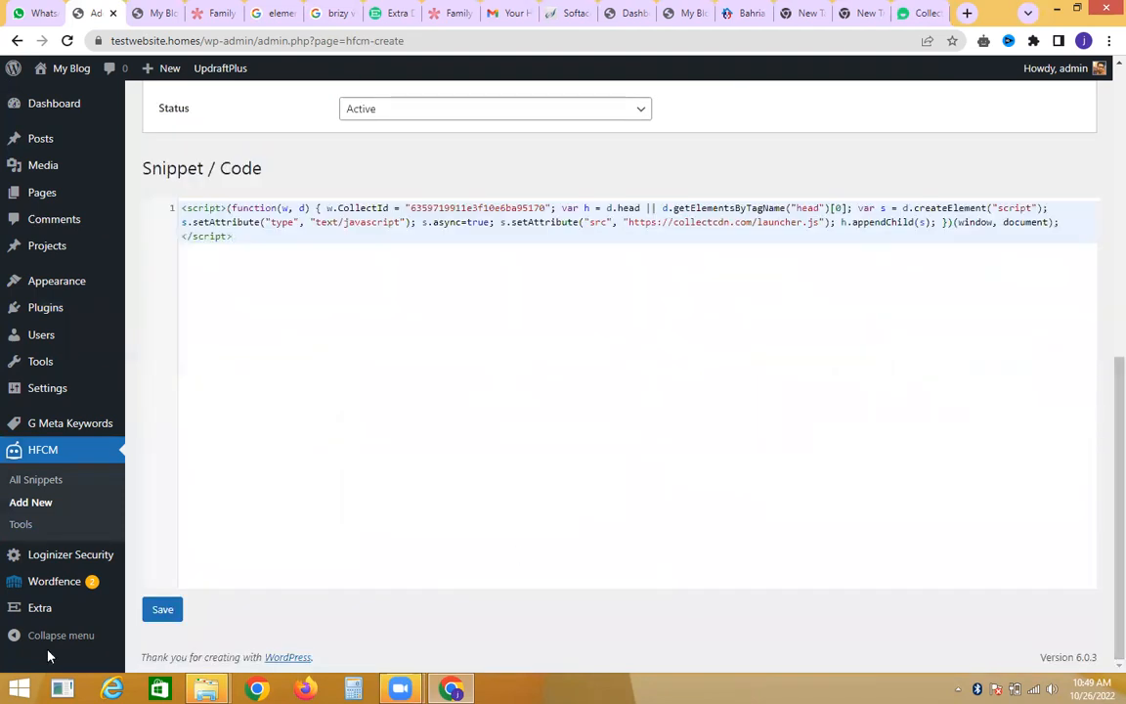
pyautogui.click(162, 610)
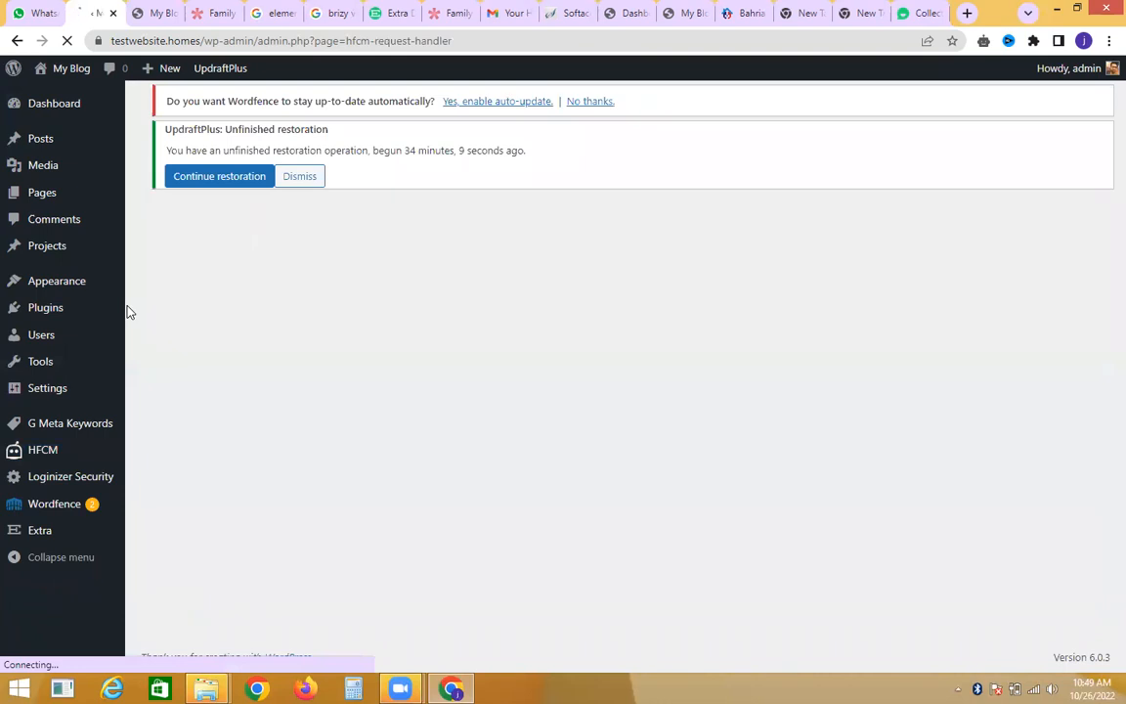
# - Open the live blog in a new tab and confirm the chat bubble appears
pyautogui.moveTo(50, 74)
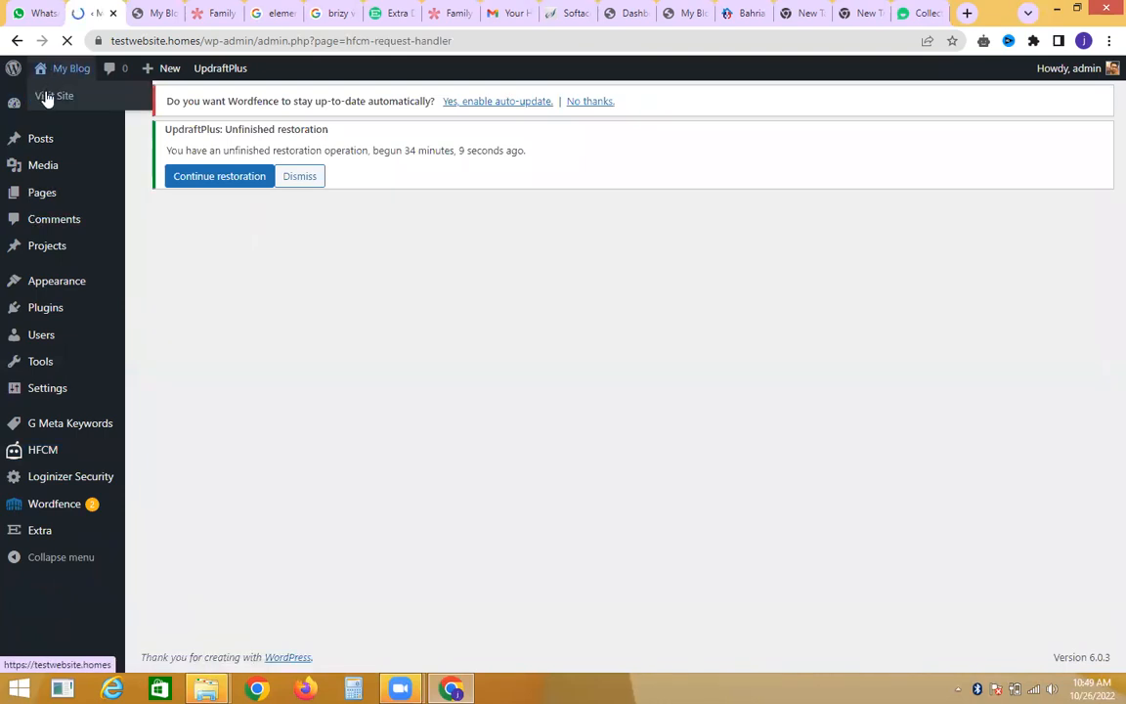
pyautogui.rightClick(55, 97)
pyautogui.click(62, 103)
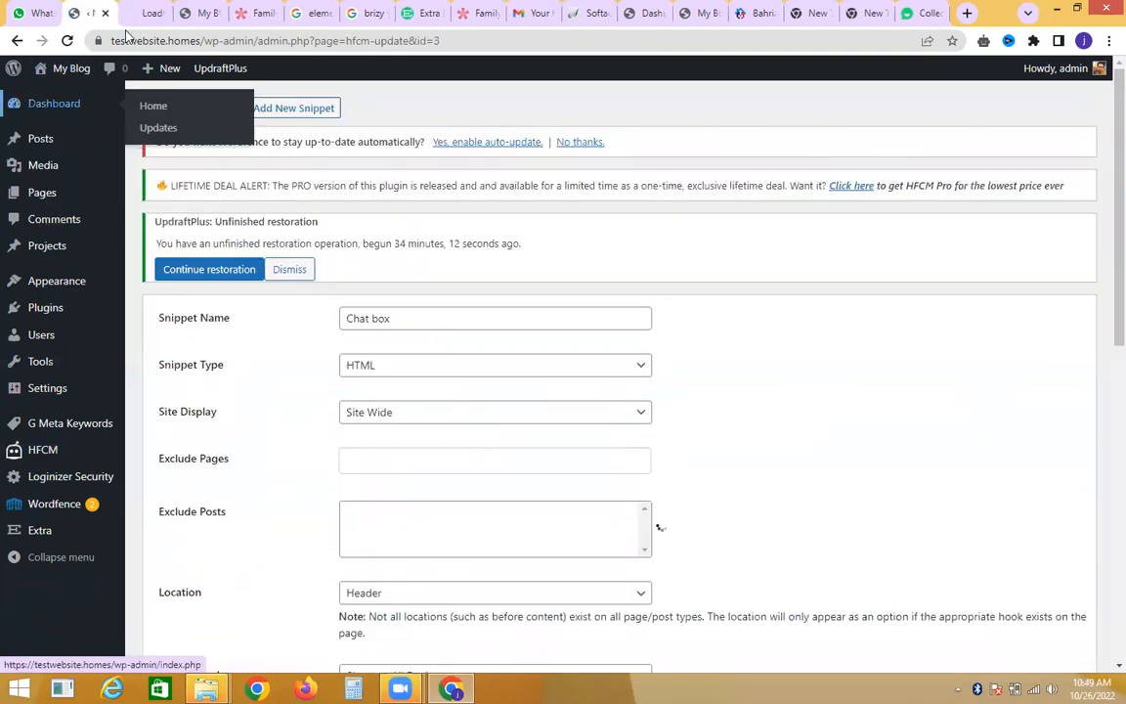
pyautogui.click(148, 10)
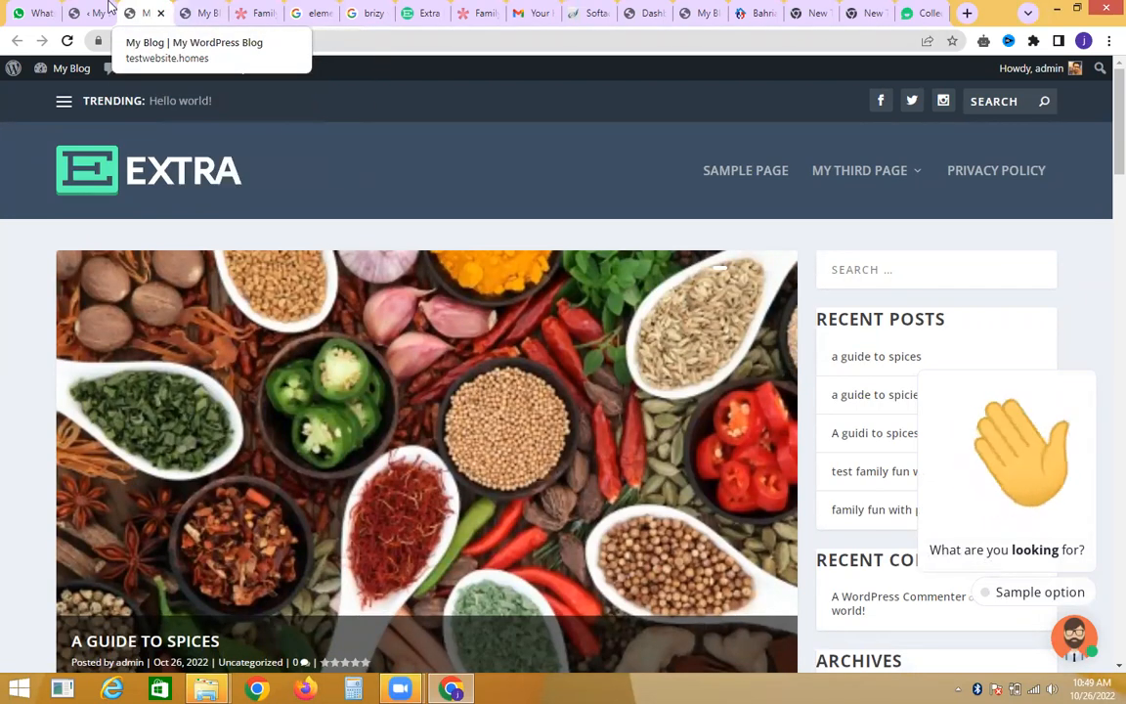
pyautogui.click(95, 13)
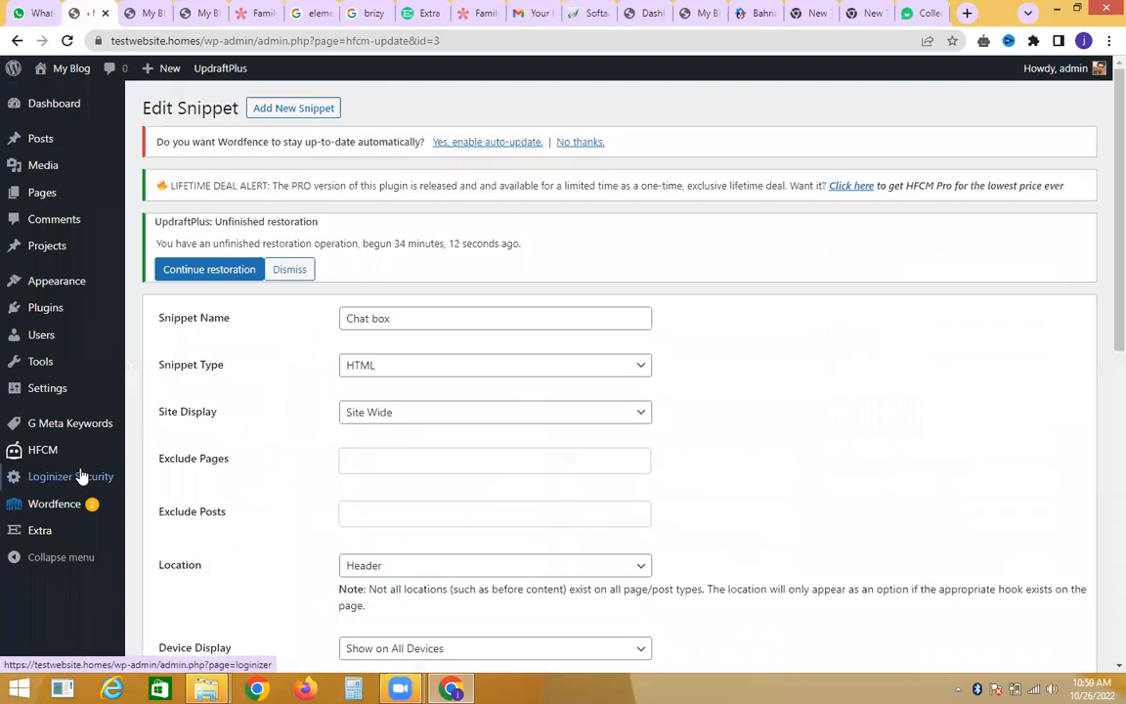
pyautogui.moveTo(76, 456)
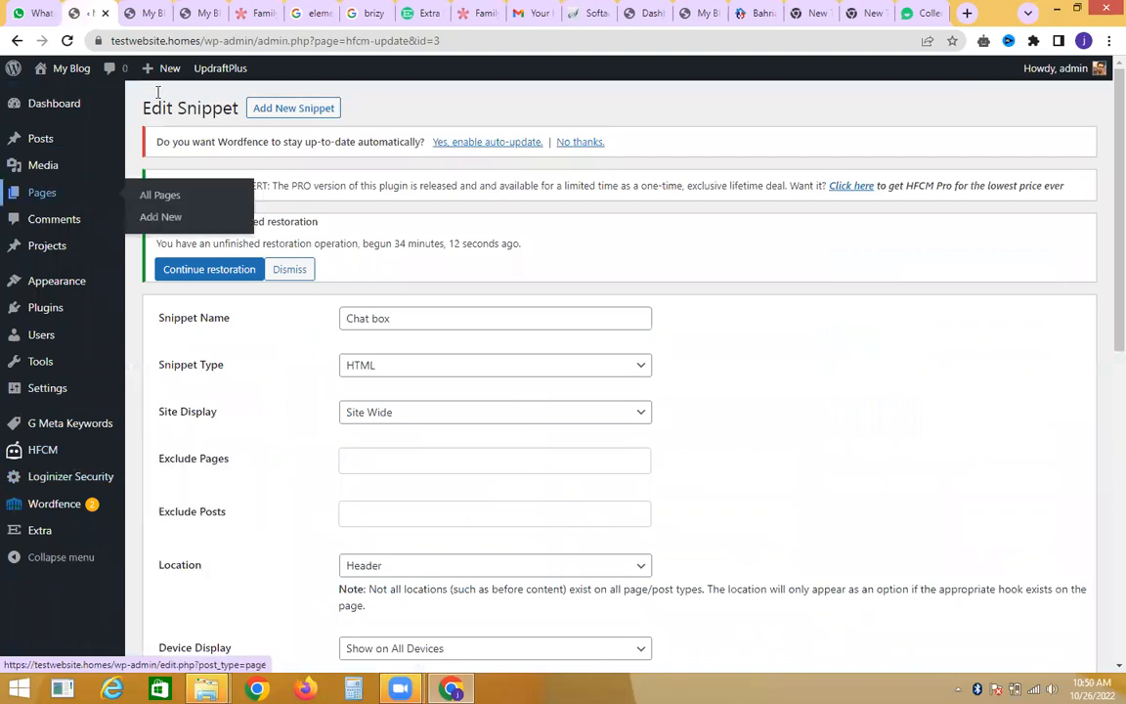
pyautogui.click(196, 13)
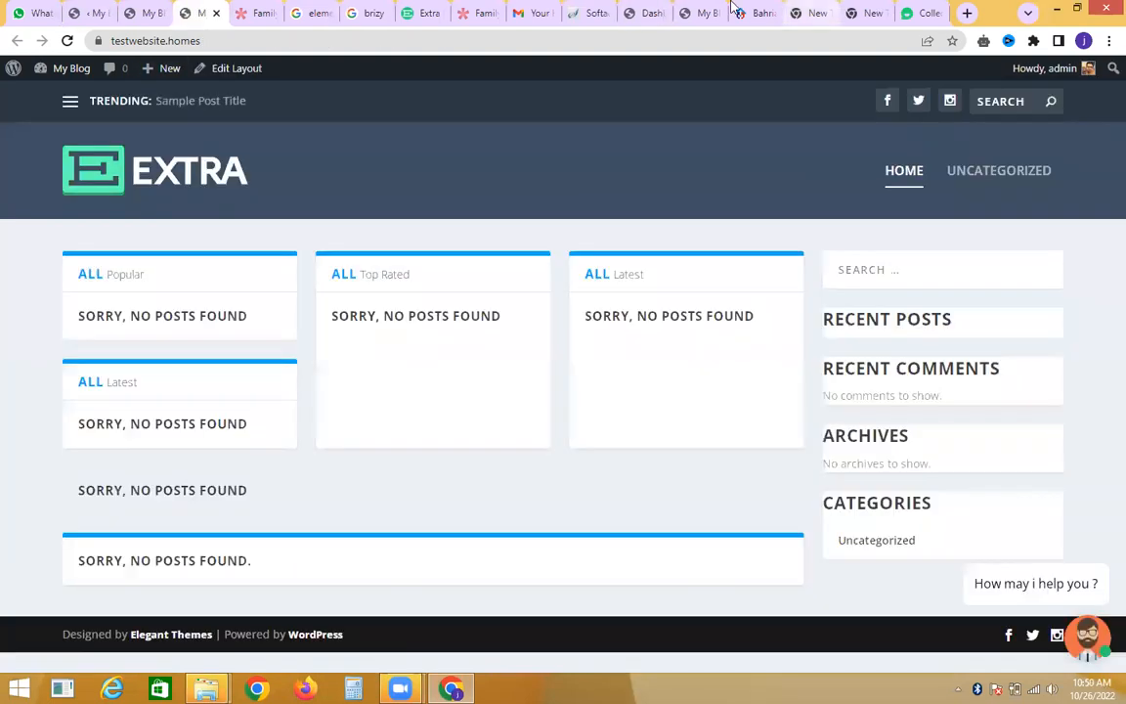
# - Switch to the mytest site and open its admin Dashboard
pyautogui.click(687, 8)
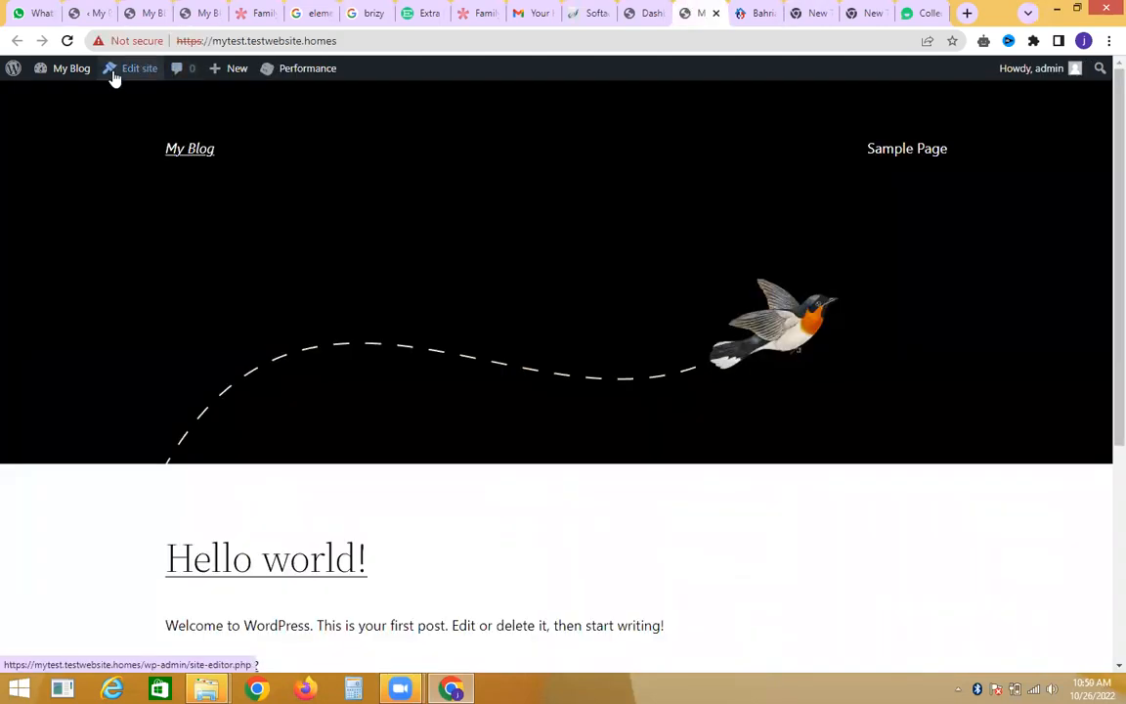
pyautogui.moveTo(73, 69)
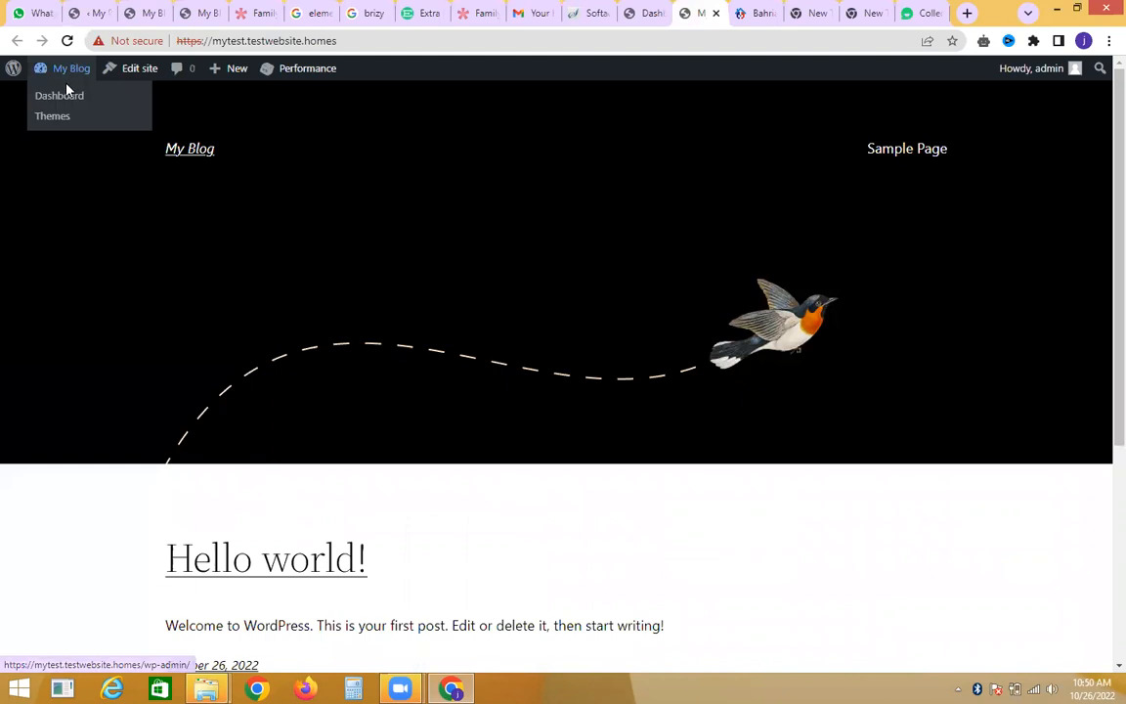
pyautogui.click(63, 99)
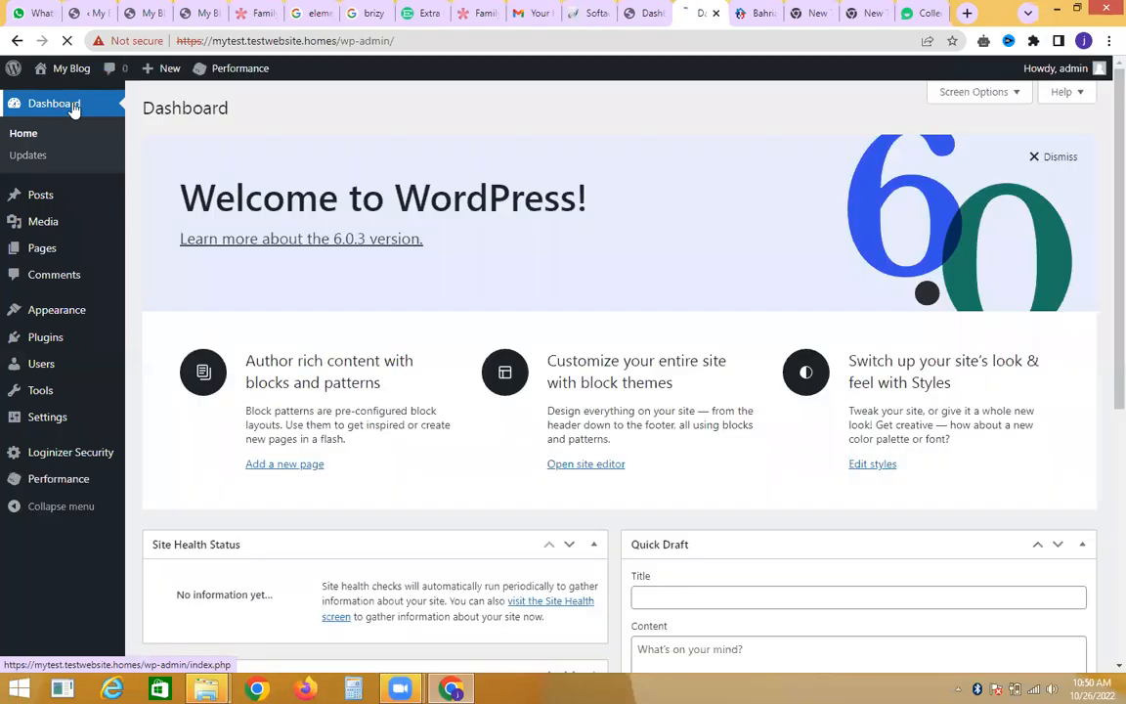
# - Search plugins for 'header footer code mana', then install and activate Header Footer Code Manager
pyautogui.moveTo(74, 340)
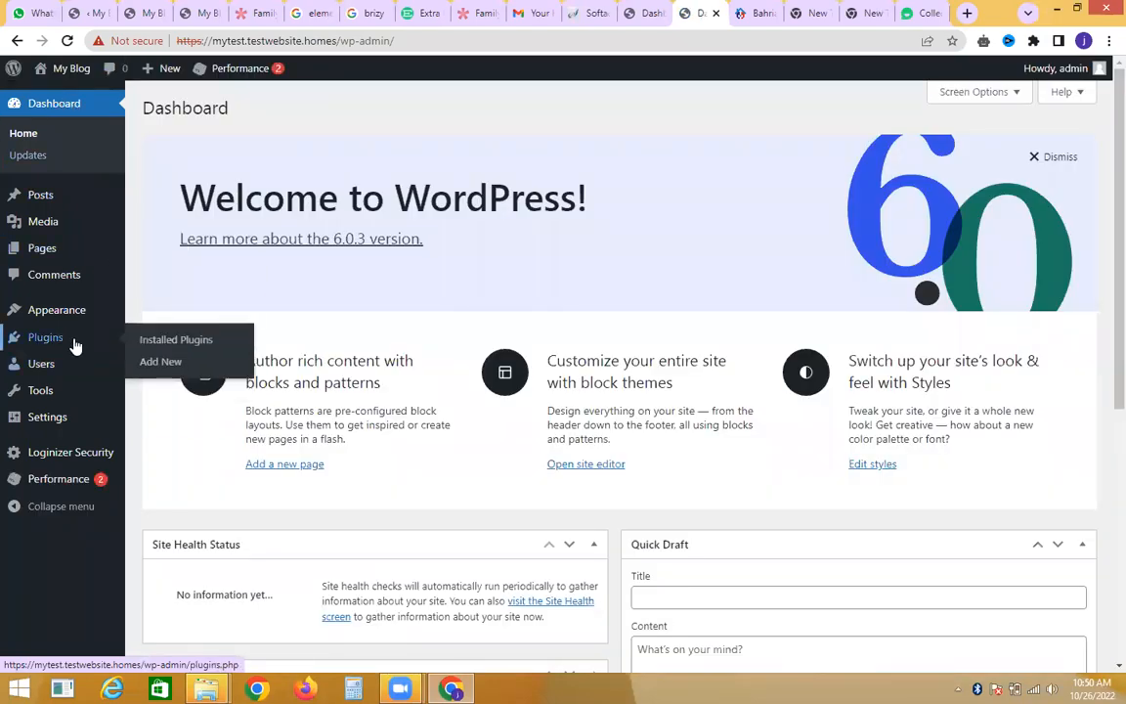
pyautogui.click(163, 364)
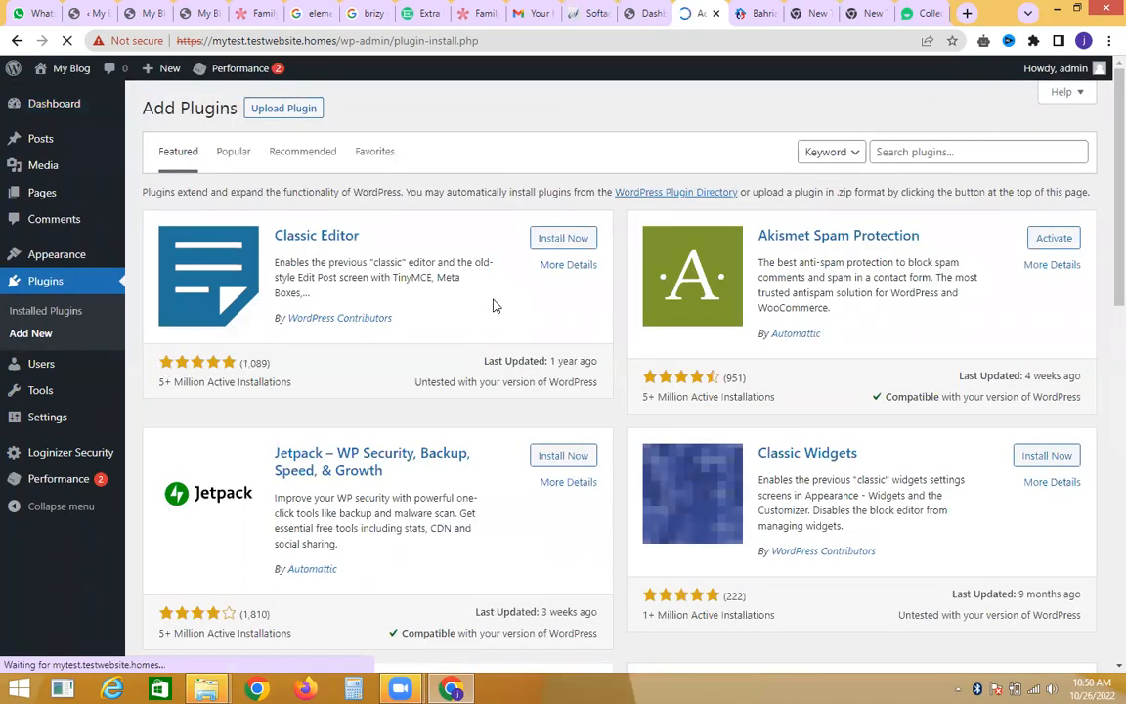
pyautogui.click(893, 153)
pyautogui.write('header')
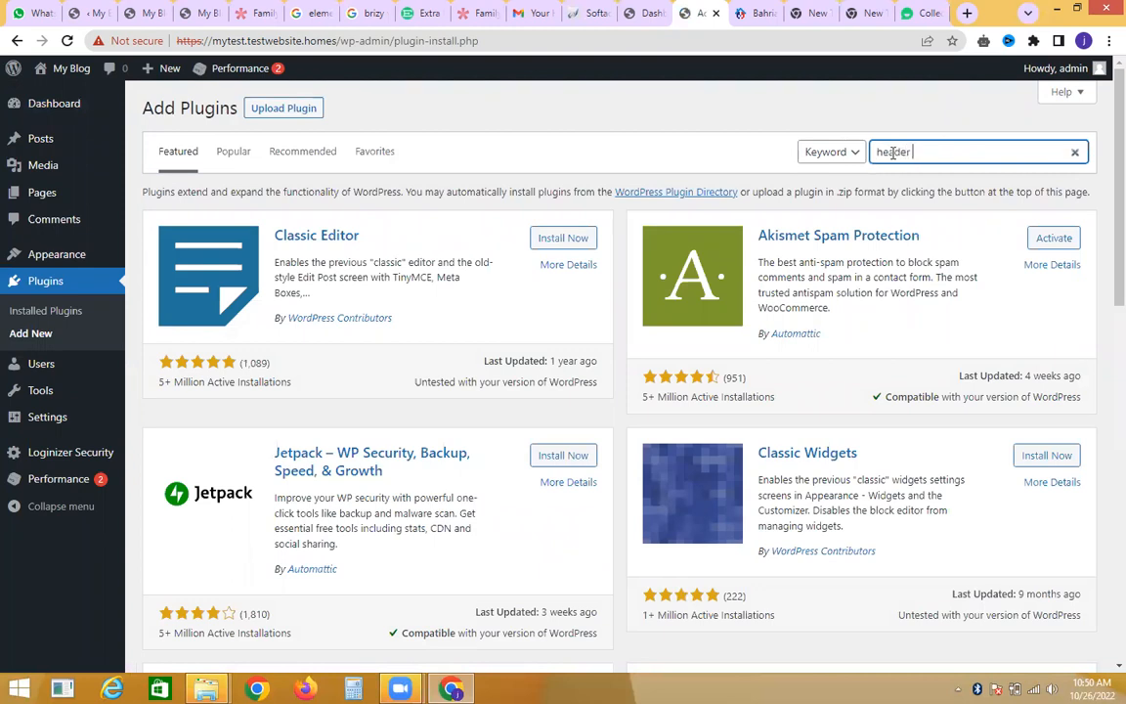
pyautogui.write(' footer code manager')
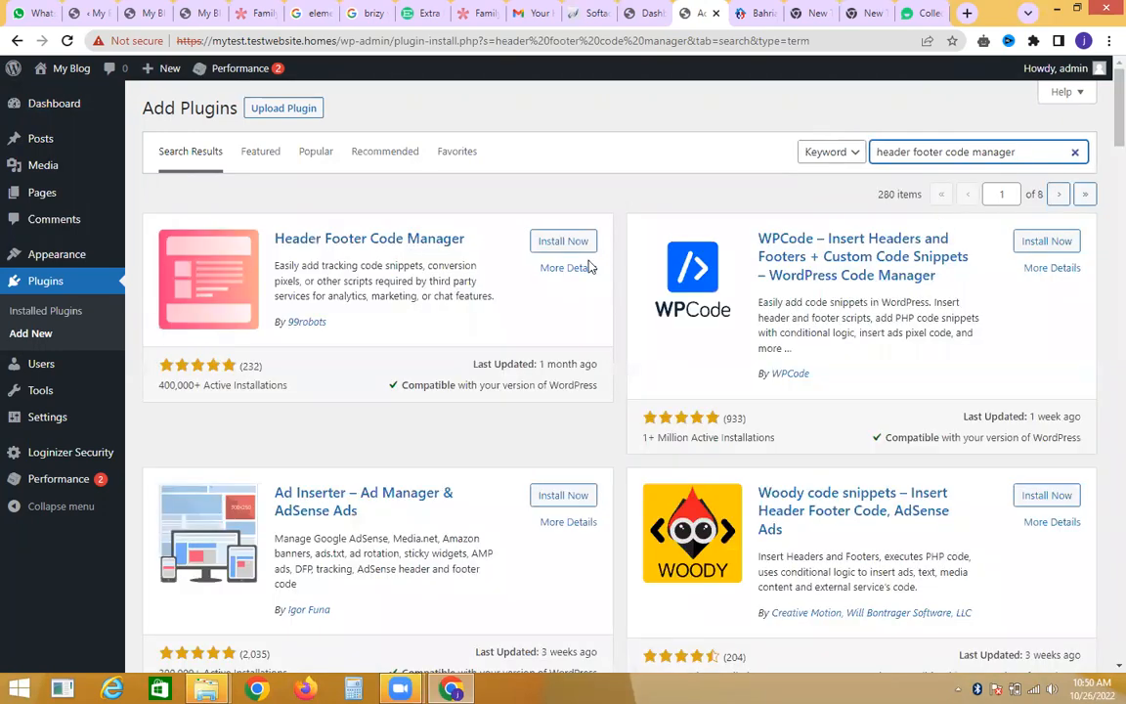
pyautogui.click(576, 250)
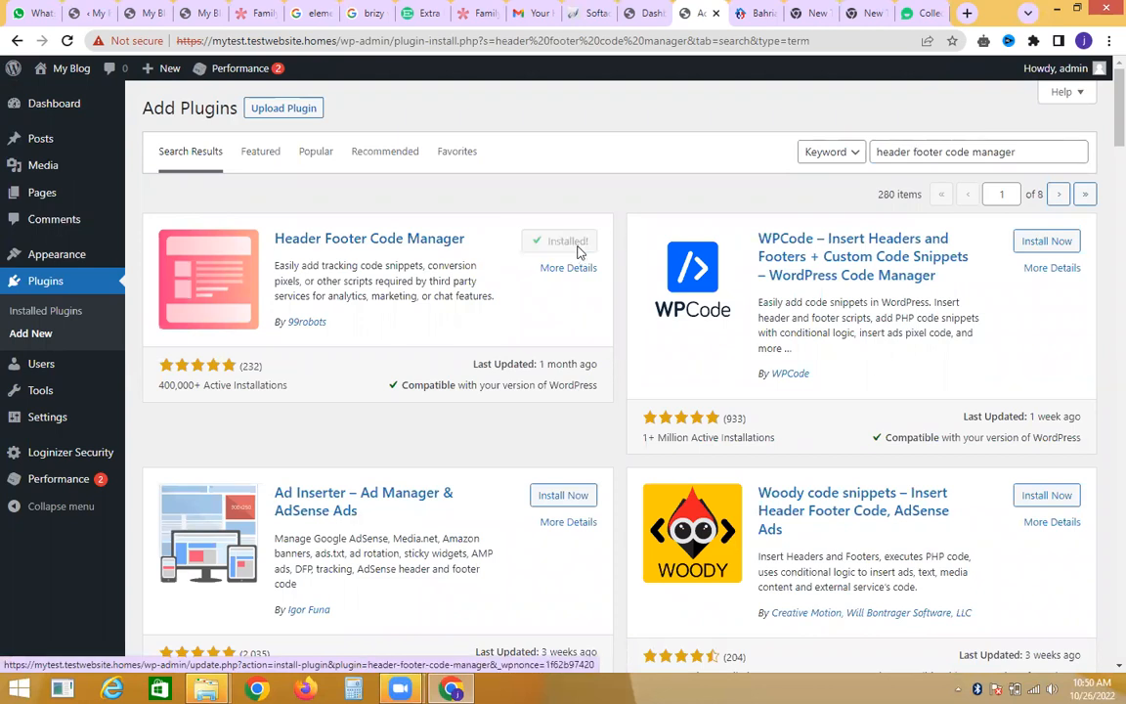
pyautogui.click(576, 250)
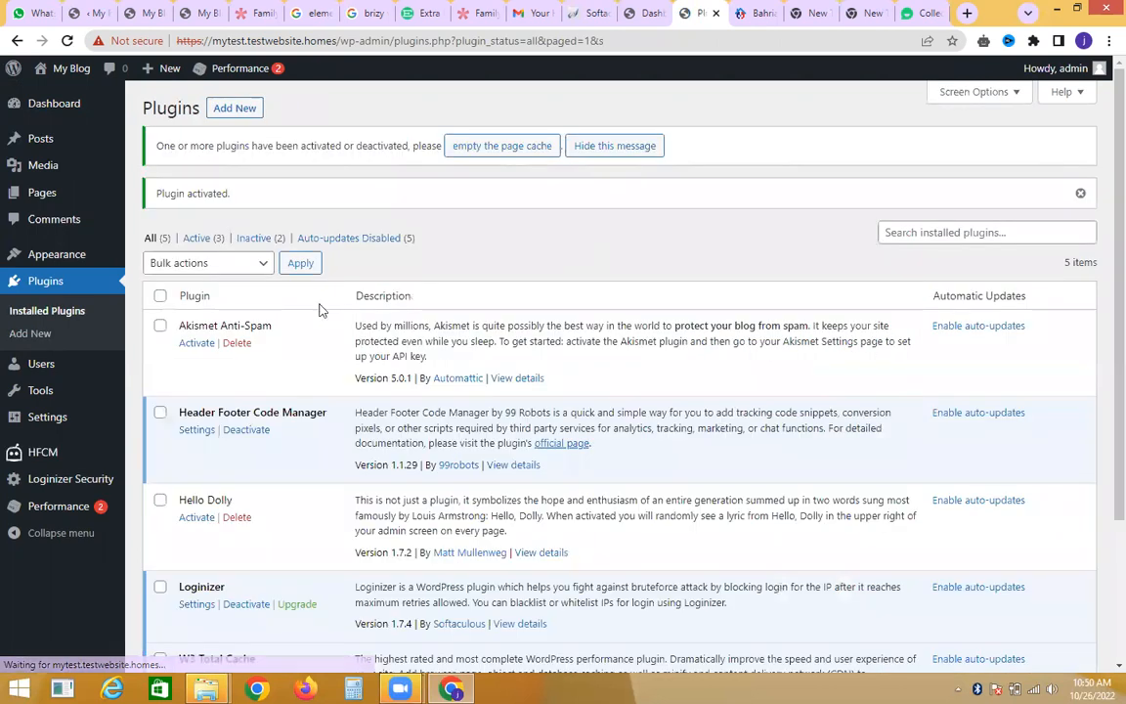
# - Create a 'Chat box' HFCM snippet with the pasted Collect.chat script and save it
pyautogui.moveTo(29, 477)
pyautogui.moveTo(31, 452)
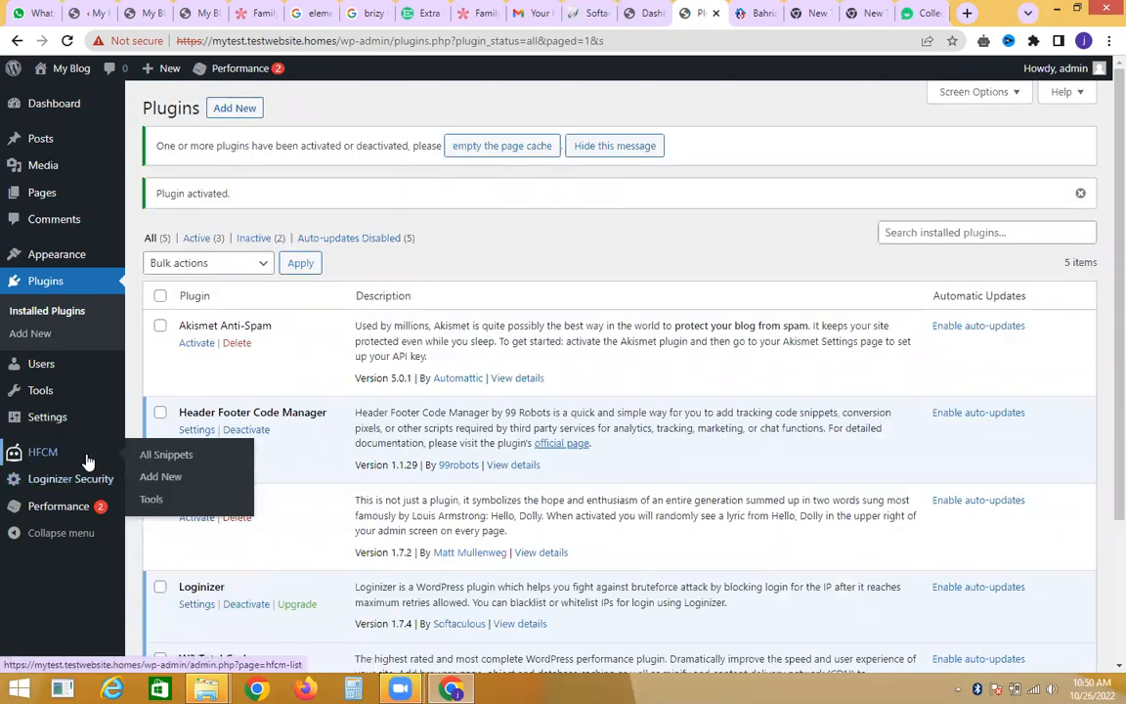
pyautogui.click(149, 475)
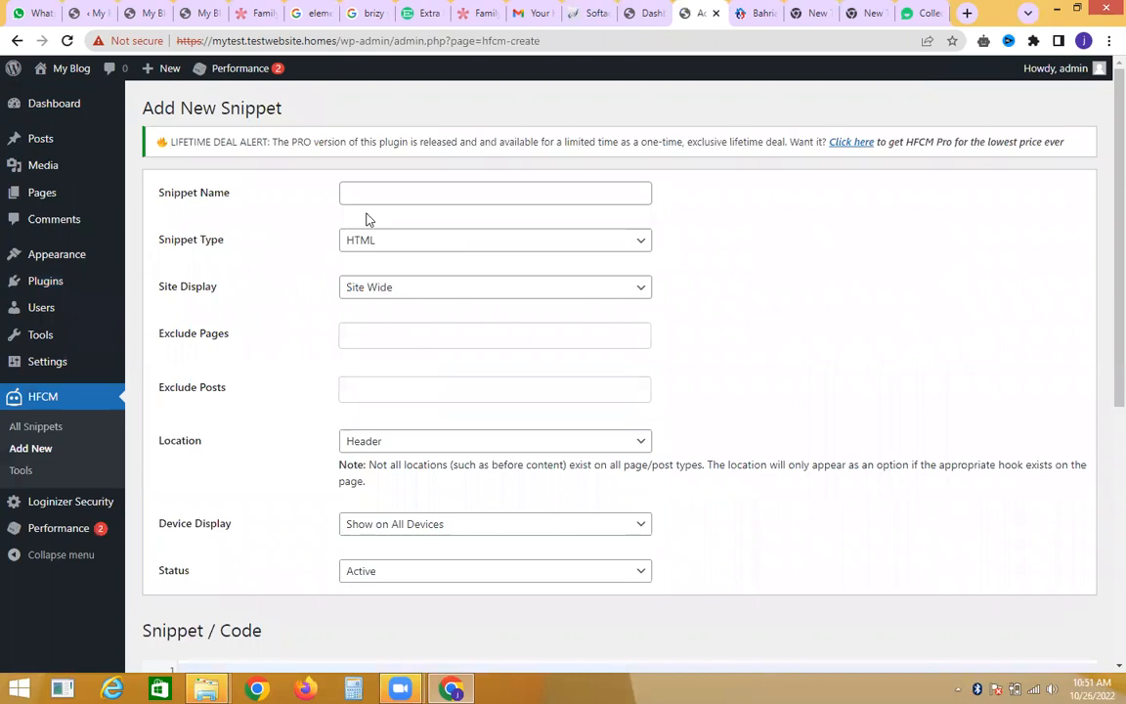
pyautogui.click(382, 195)
pyautogui.click(434, 229)
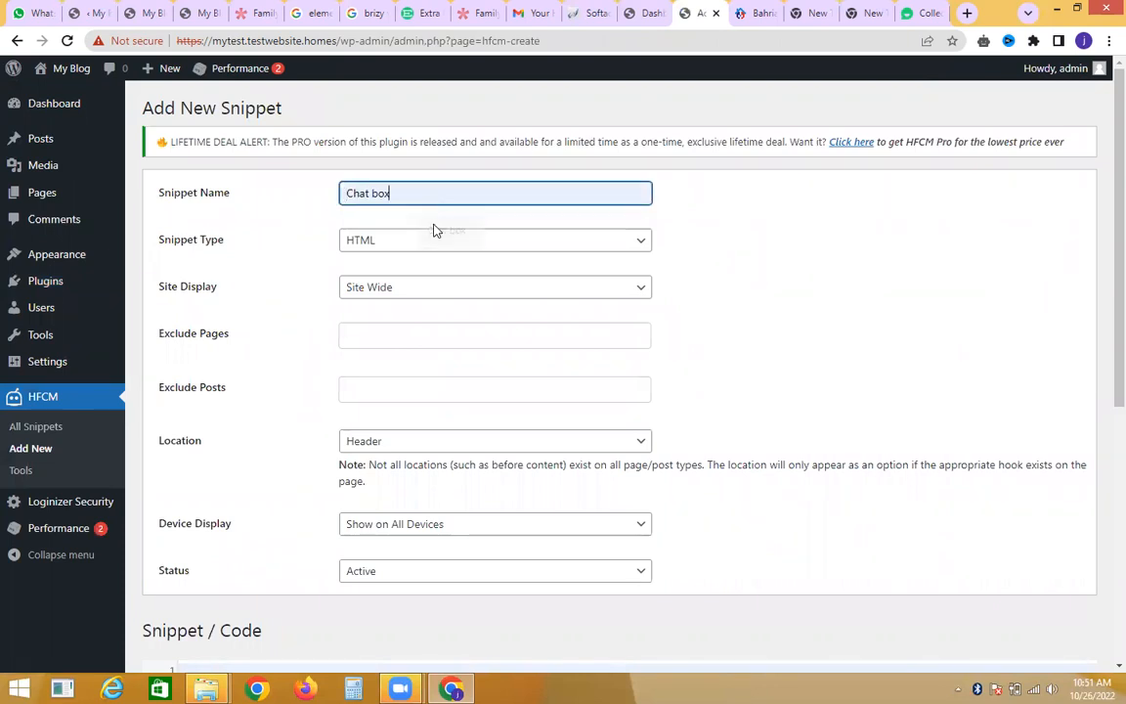
pyautogui.moveTo(1118, 185); pyautogui.dragTo(1118, 326)
pyautogui.hotkey('ctrl', 'v')
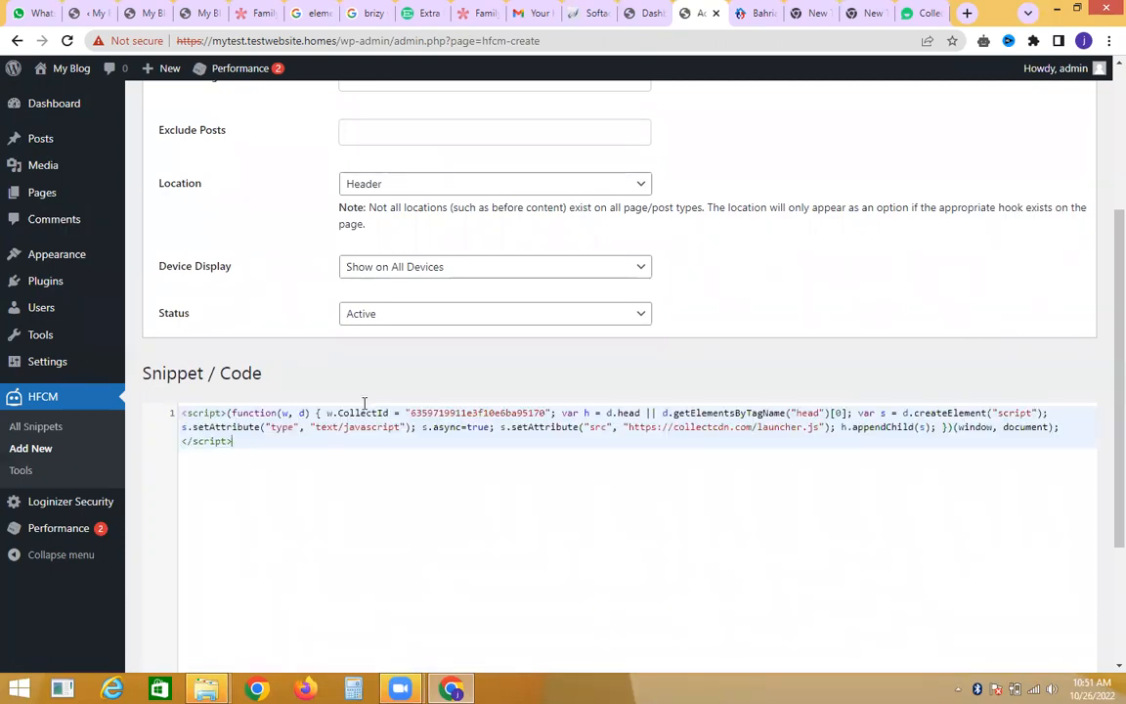
pyautogui.scroll(-2, 1101, 422)
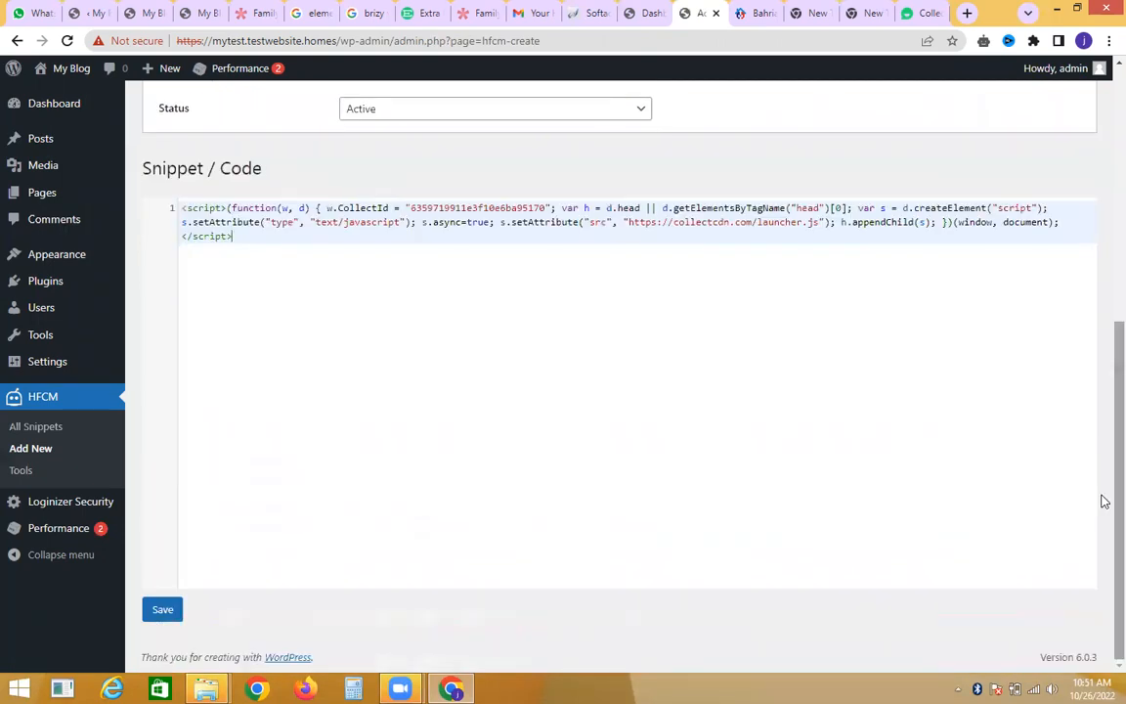
pyautogui.click(165, 611)
pyautogui.click(164, 610)
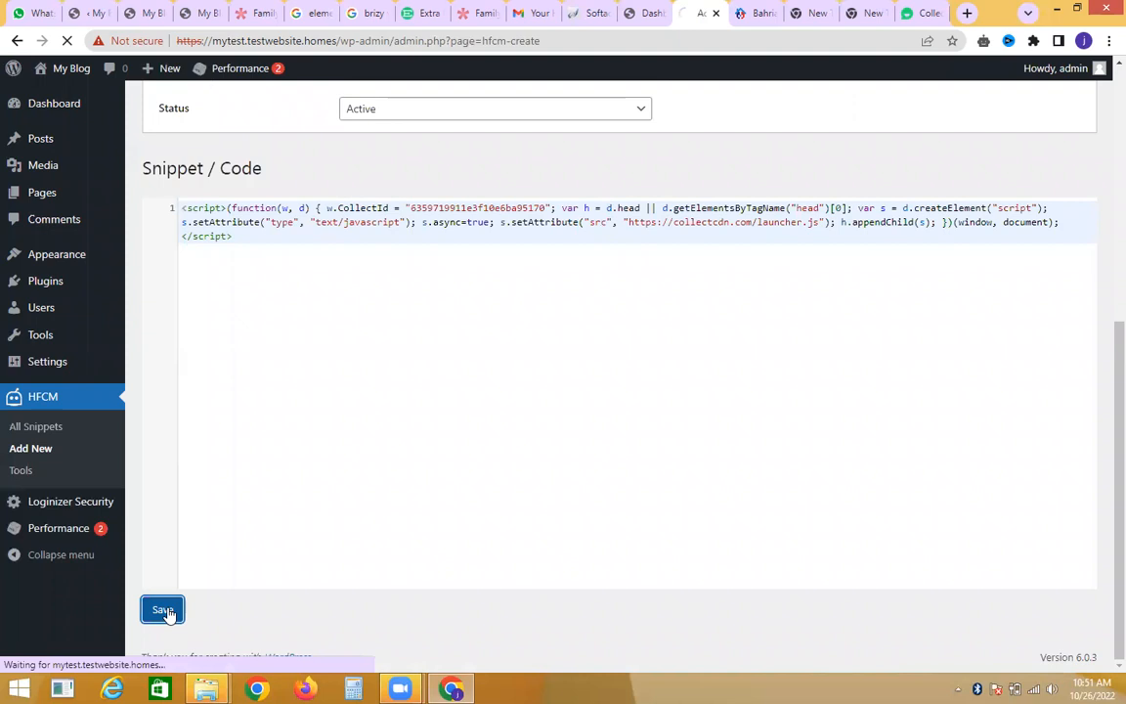
# - Open the mytest live site in a new tab via Visit Site
pyautogui.rightClick(45, 94)
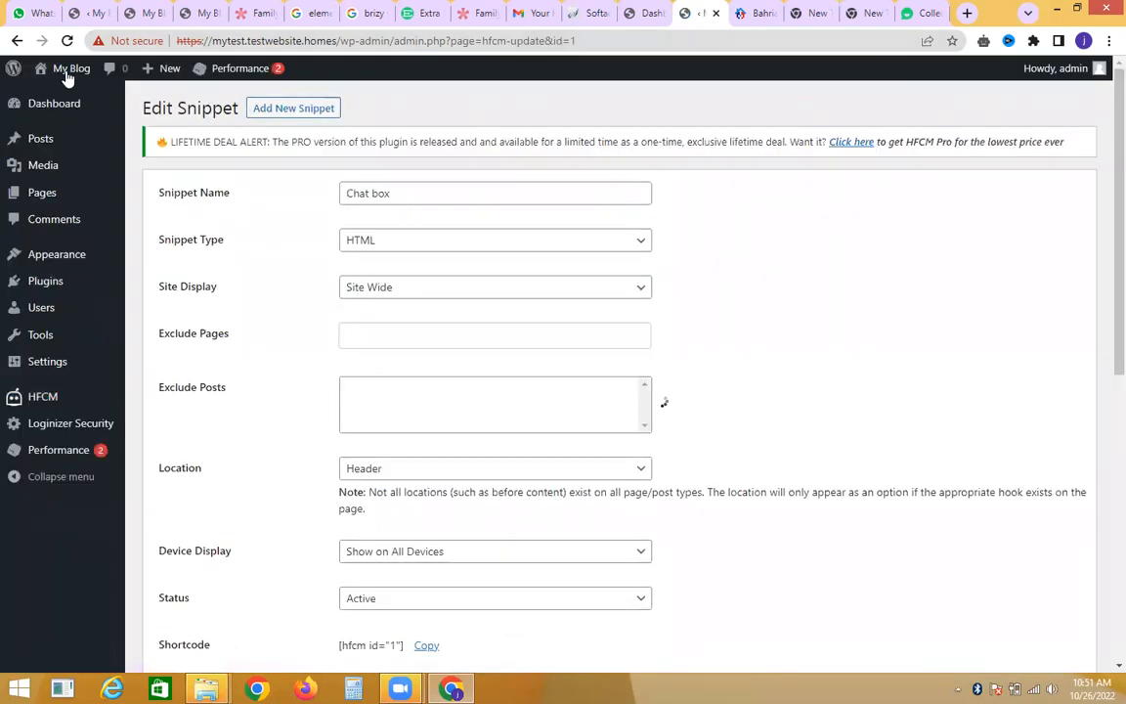
pyautogui.rightClick(63, 95)
pyautogui.click(107, 104)
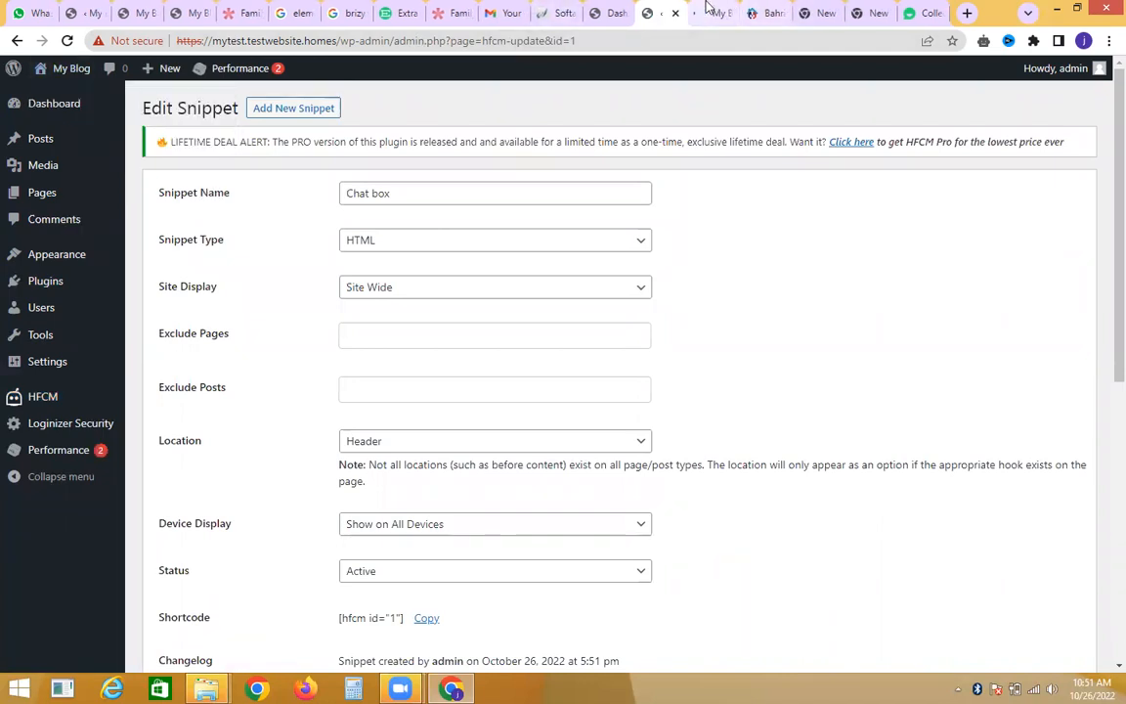
# - Launch the chatbot on the mytest front page, then go back to Collect.chat's Share page
pyautogui.click(712, 12)
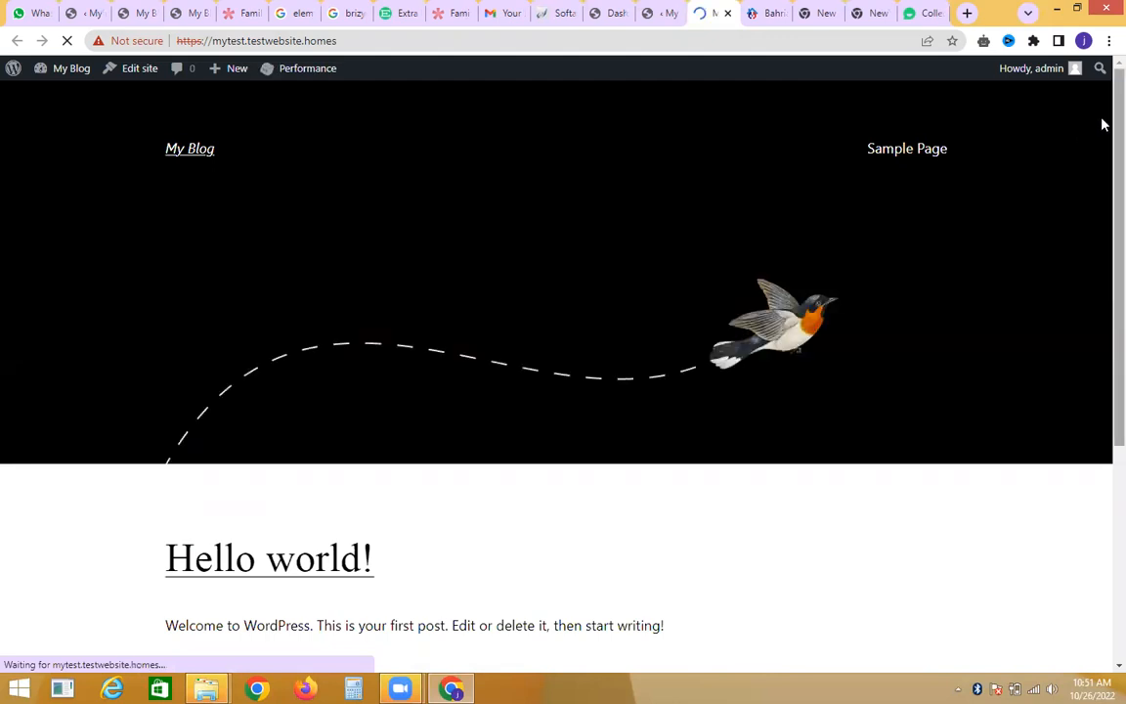
pyautogui.scroll(-1, 1103, 146)
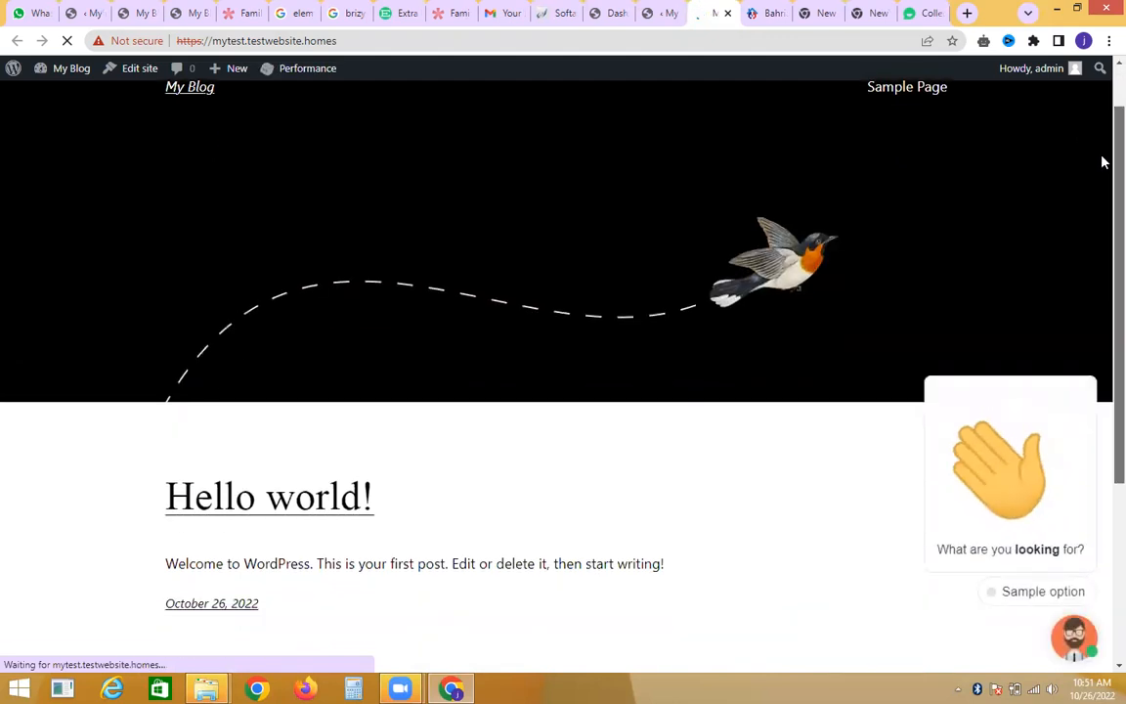
pyautogui.scroll(-1, 1101, 195)
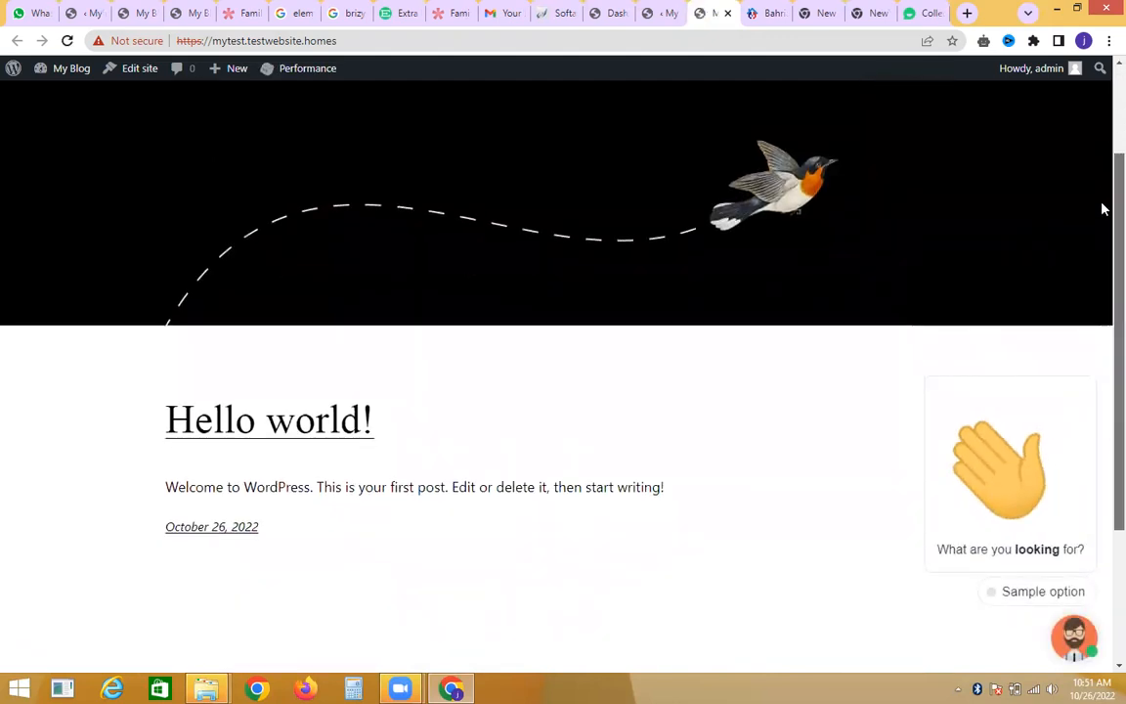
pyautogui.scroll(-1, 1101, 232)
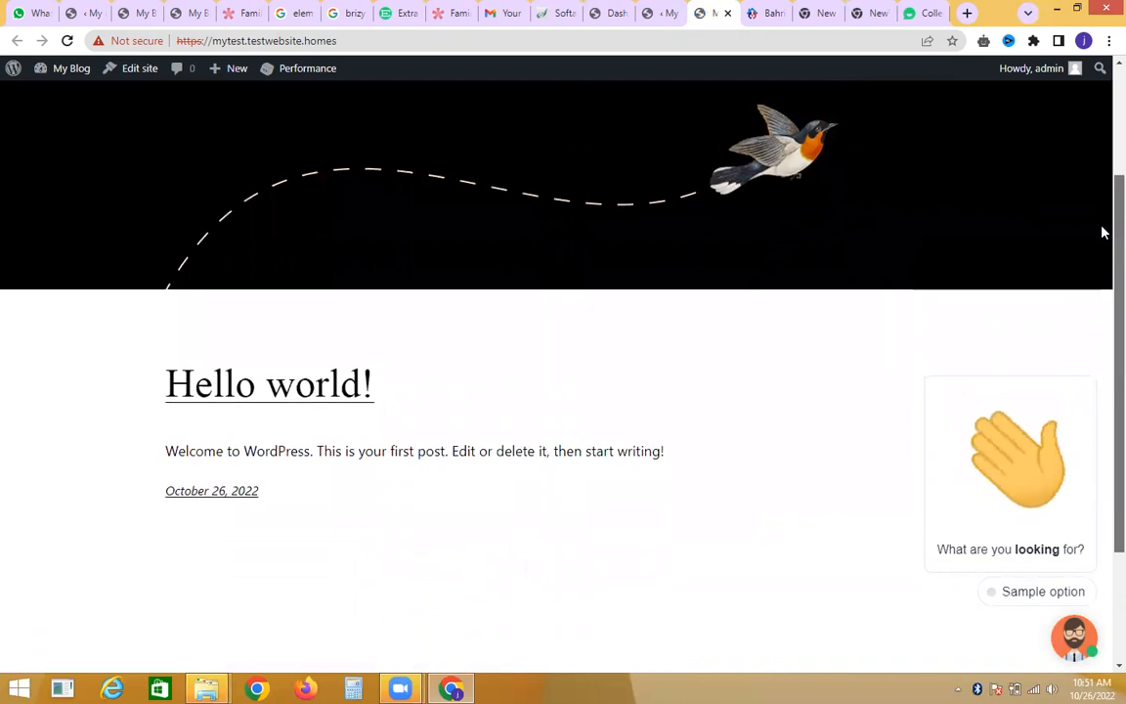
pyautogui.click(1064, 509)
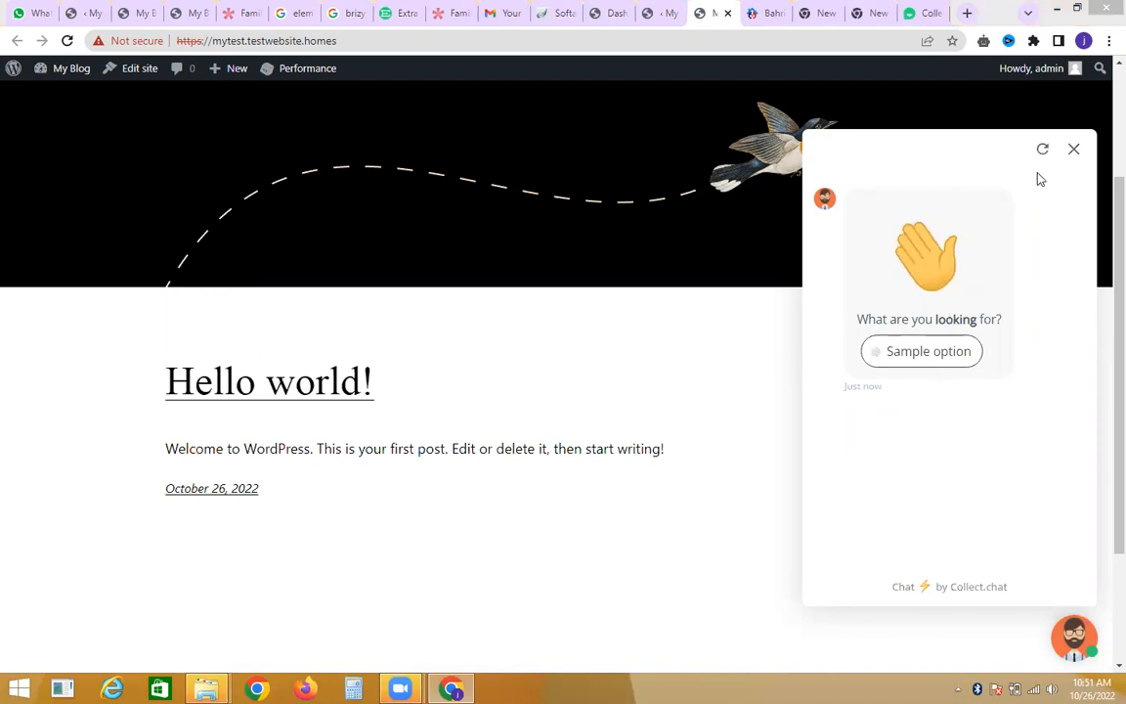
pyautogui.click(928, 12)
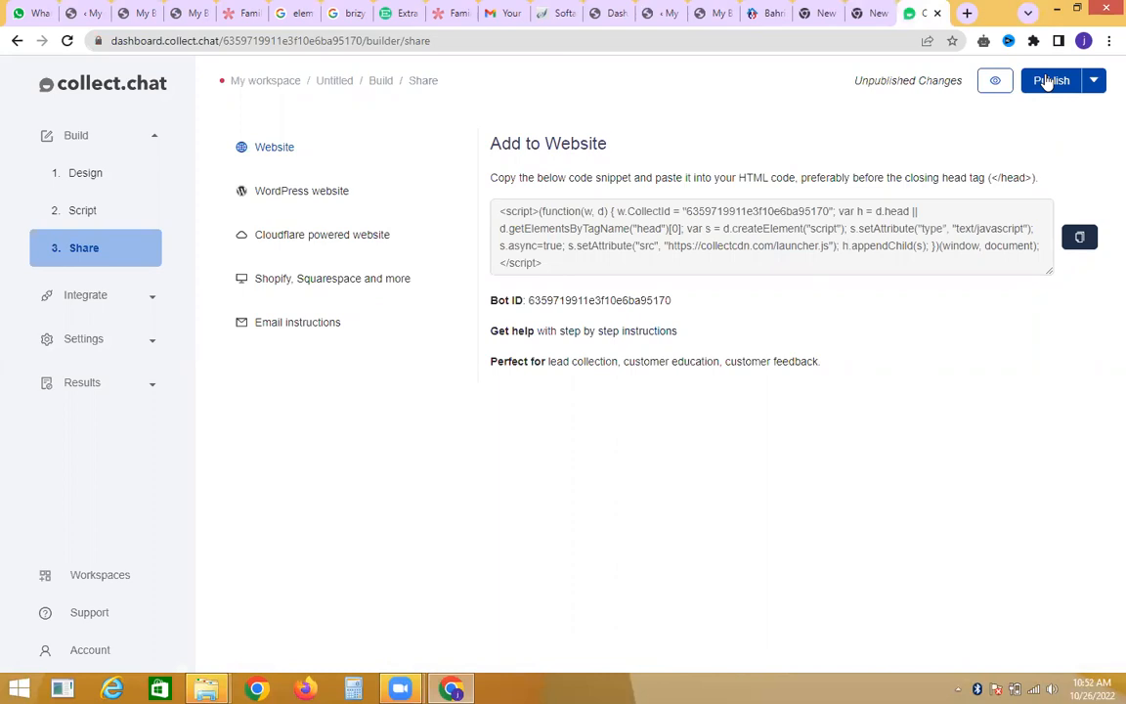
# - Review the script, attempt Publish three times, and reload the page after the error
pyautogui.click(70, 225)
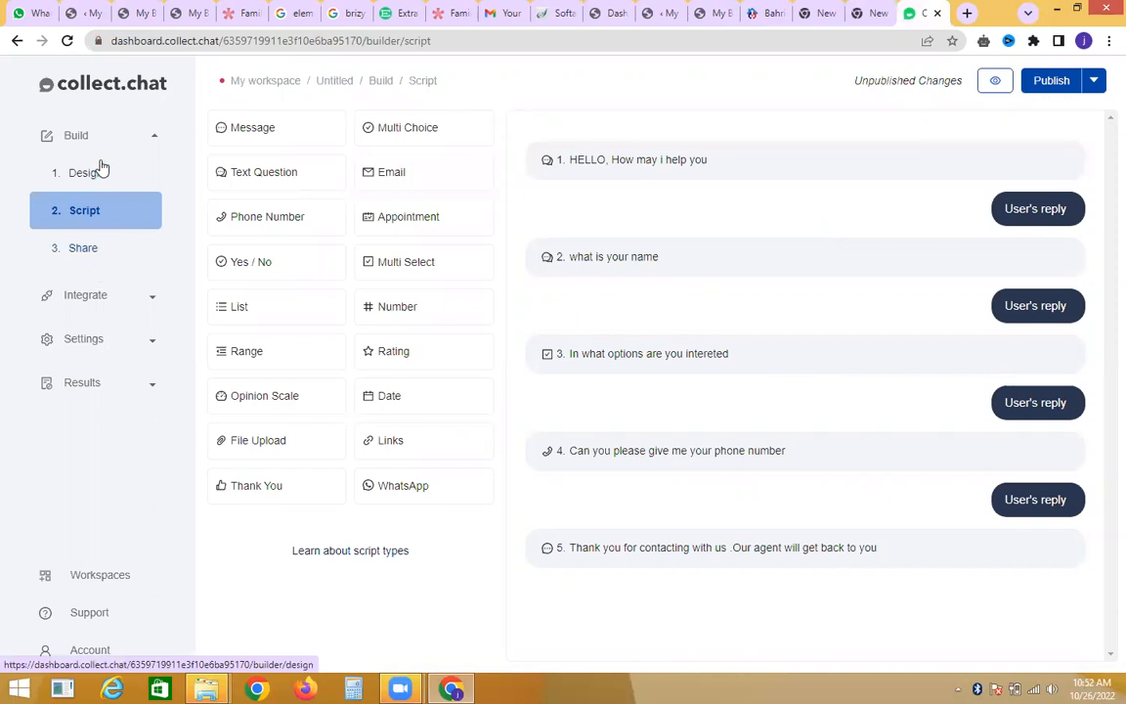
pyautogui.click(91, 249)
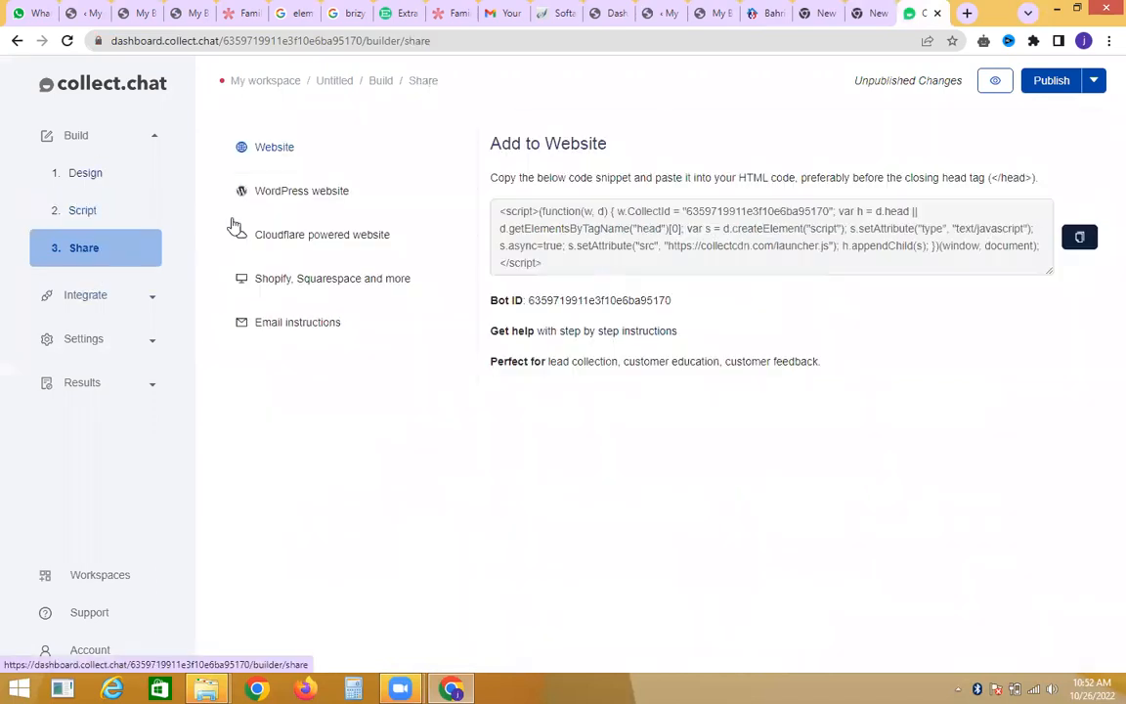
pyautogui.click(1058, 82)
pyautogui.click(1055, 86)
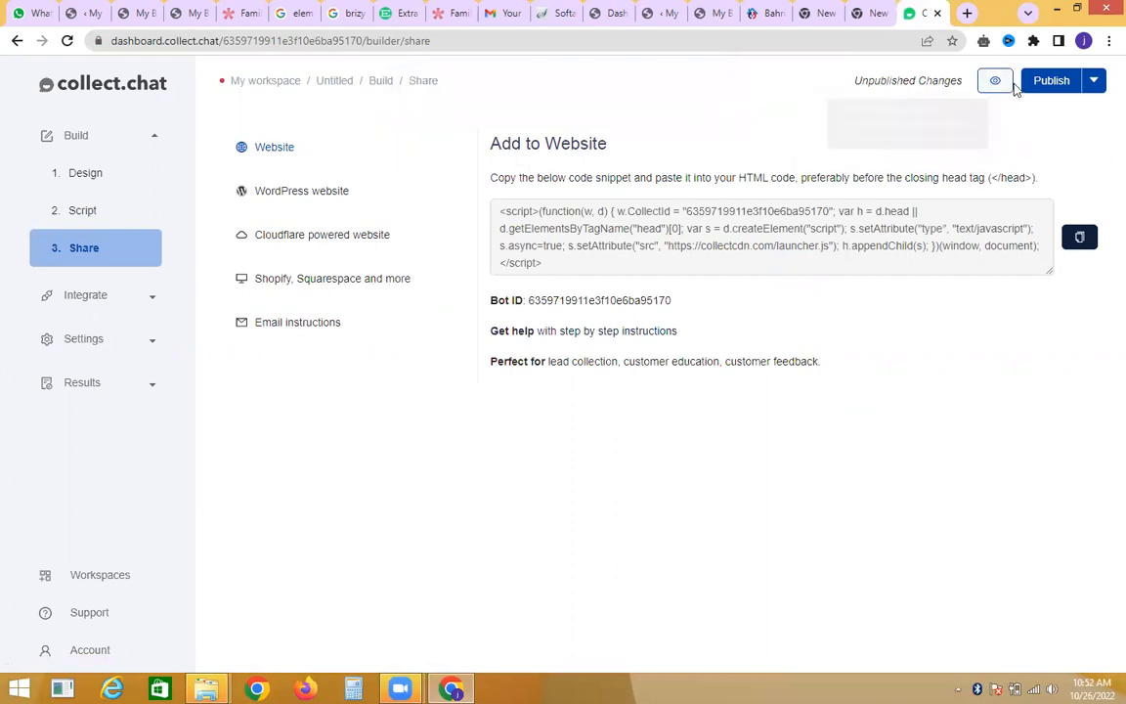
pyautogui.click(1052, 86)
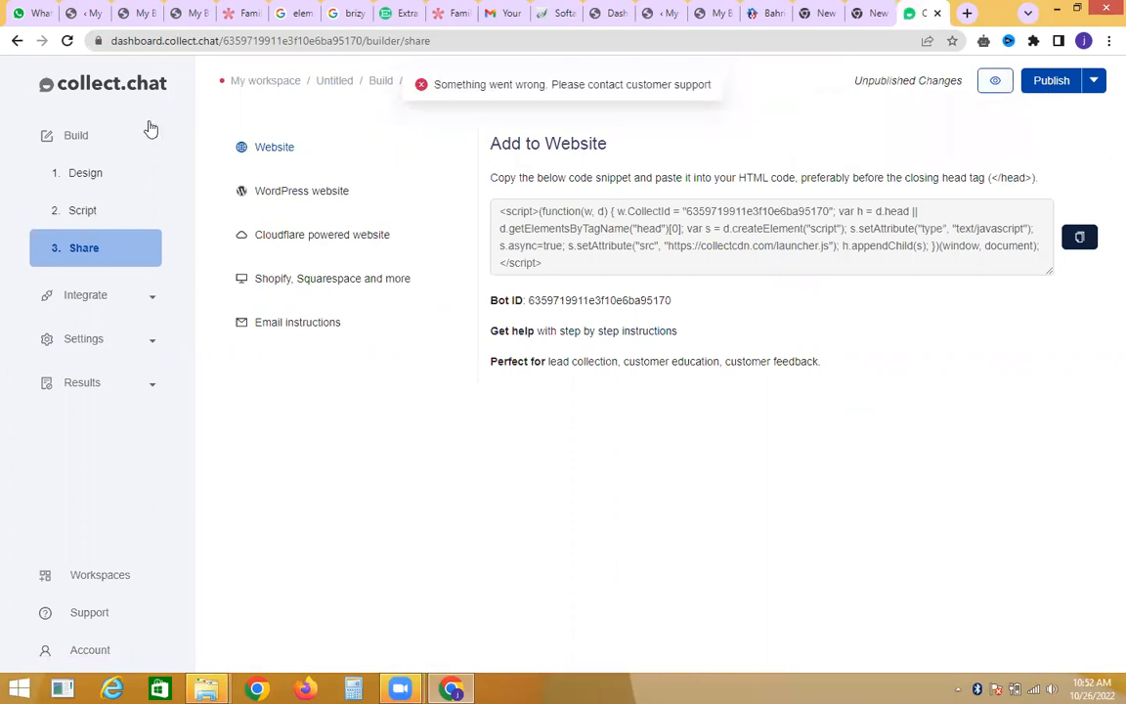
pyautogui.click(67, 41)
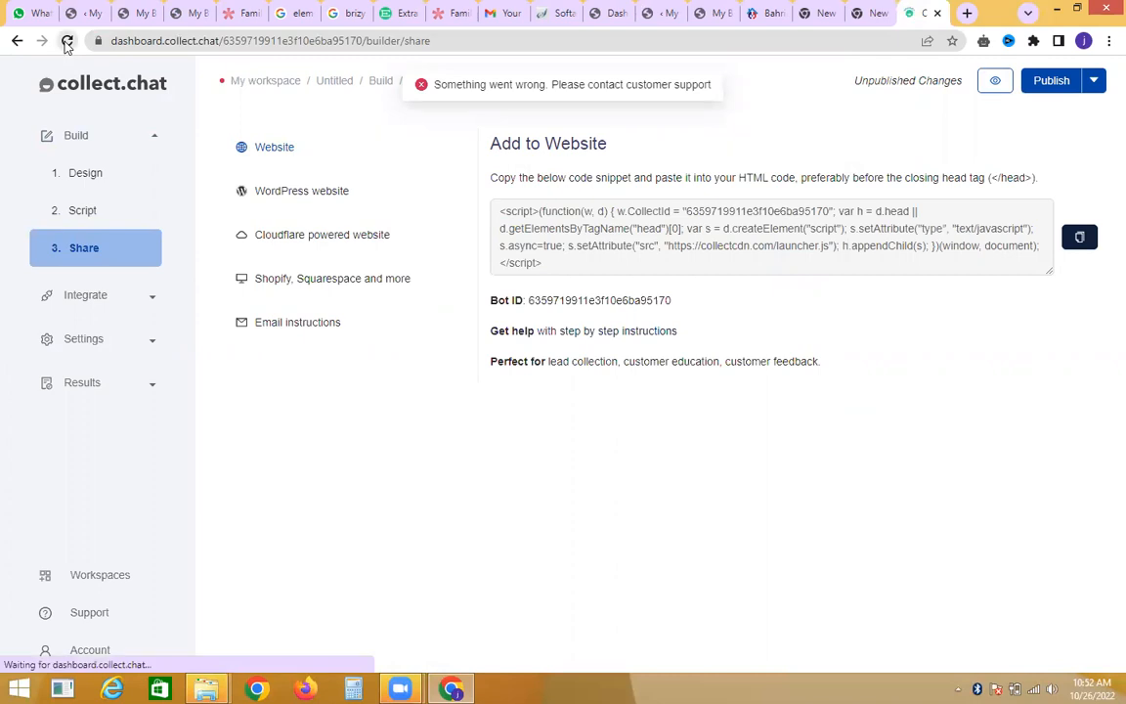
# - Reload the failing dashboard, then go to collect.chat and follow its Dashboard link
pyautogui.click(66, 41)
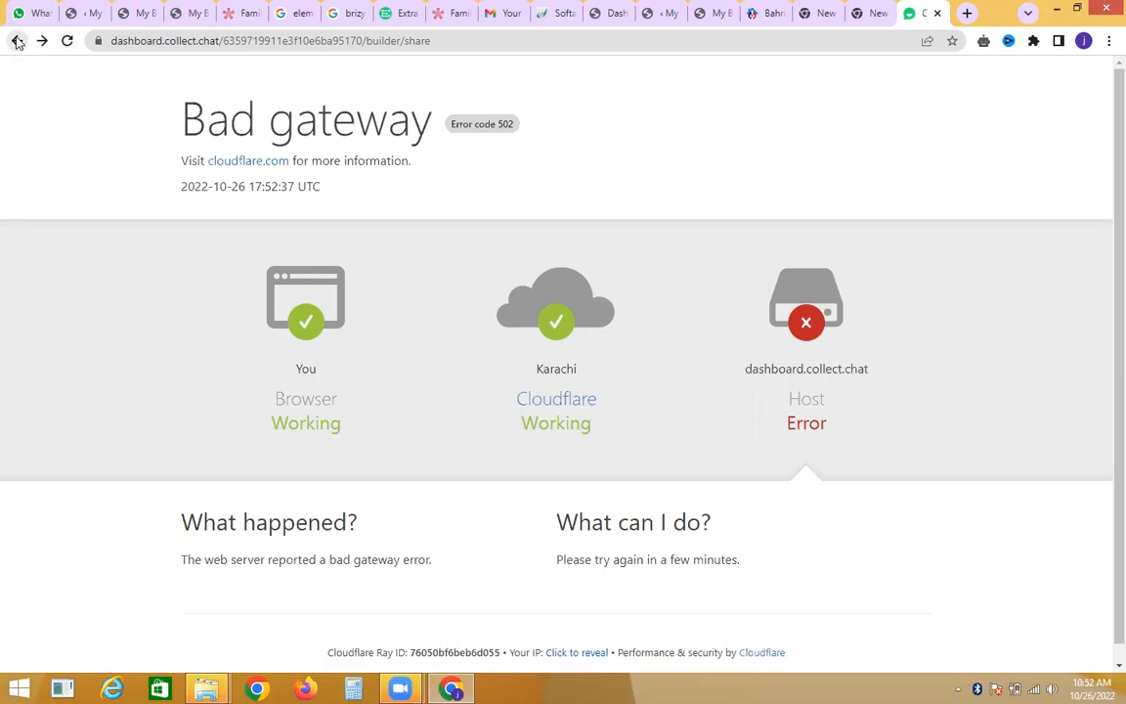
pyautogui.click(210, 39)
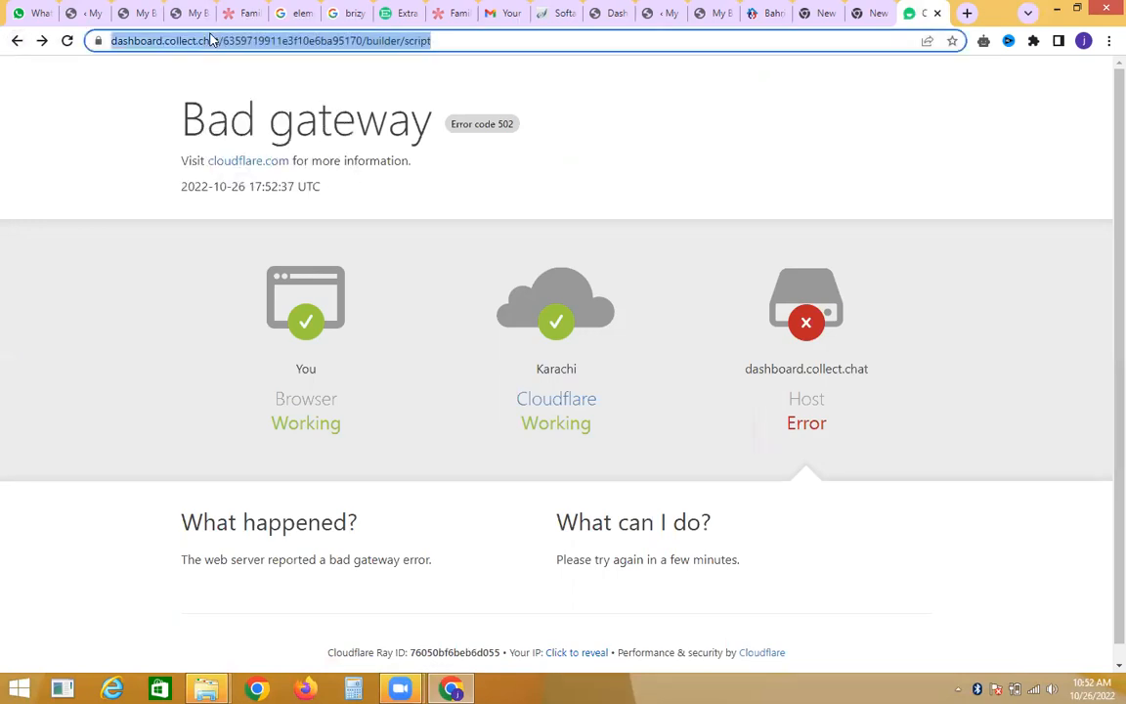
pyautogui.write('collect.chat')
pyautogui.press('Return')
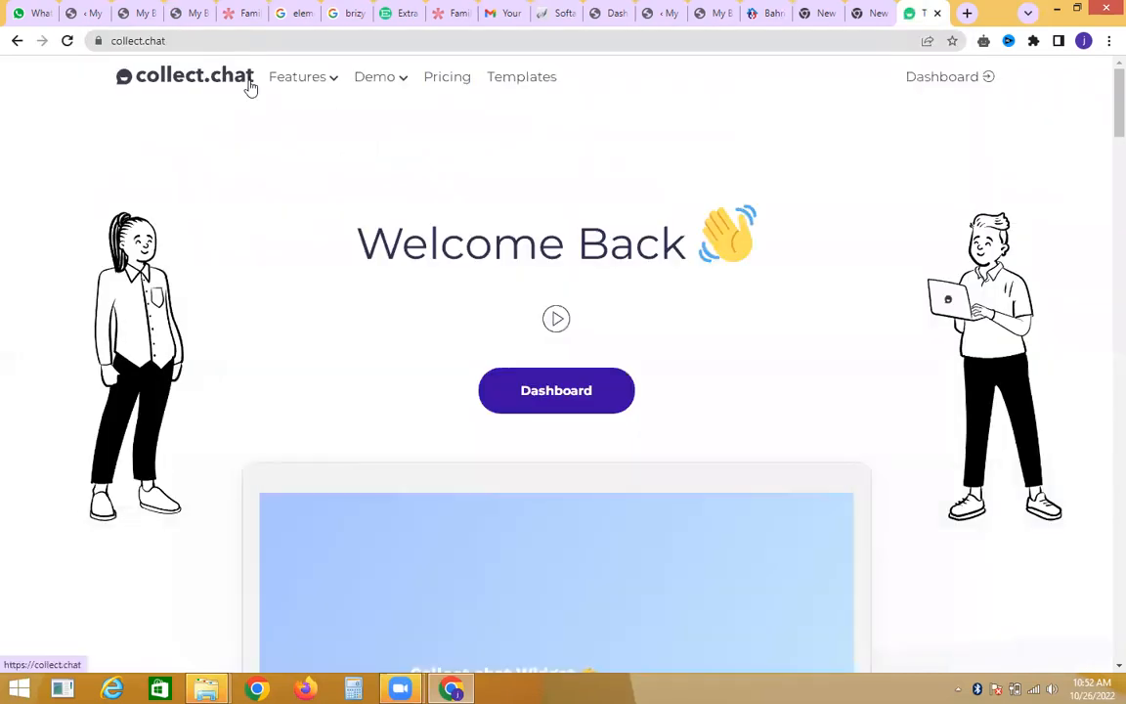
pyautogui.scroll(-3, 1104, 153)
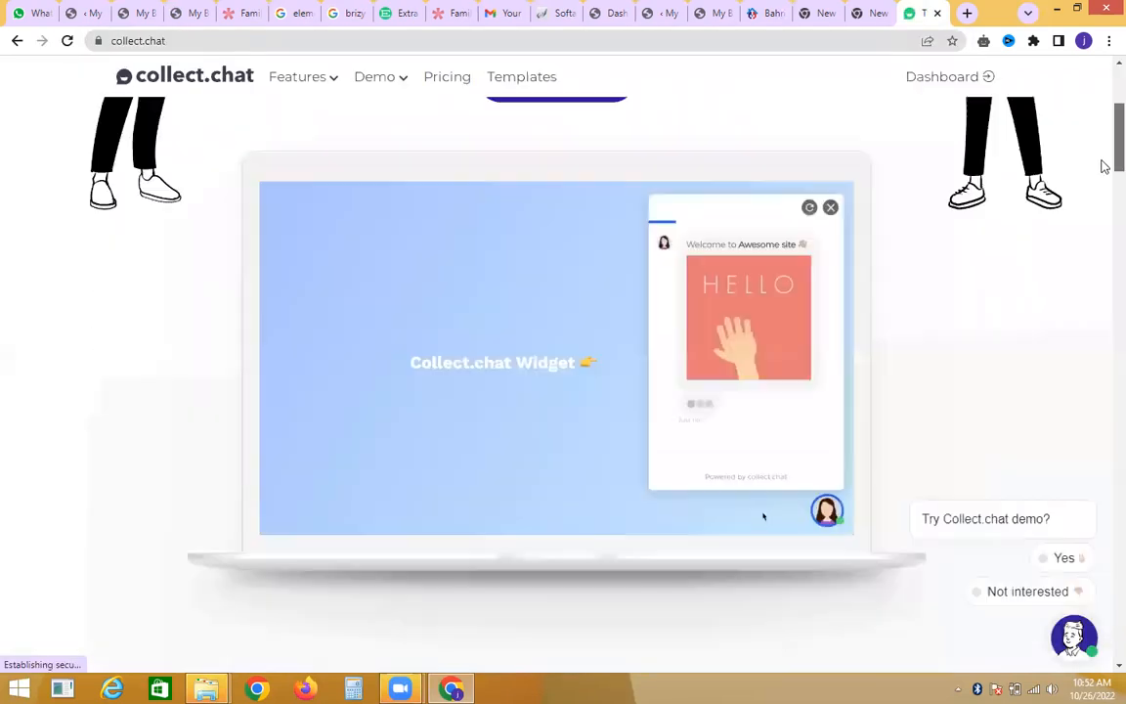
pyautogui.scroll(1, 1101, 163)
pyautogui.click(561, 180)
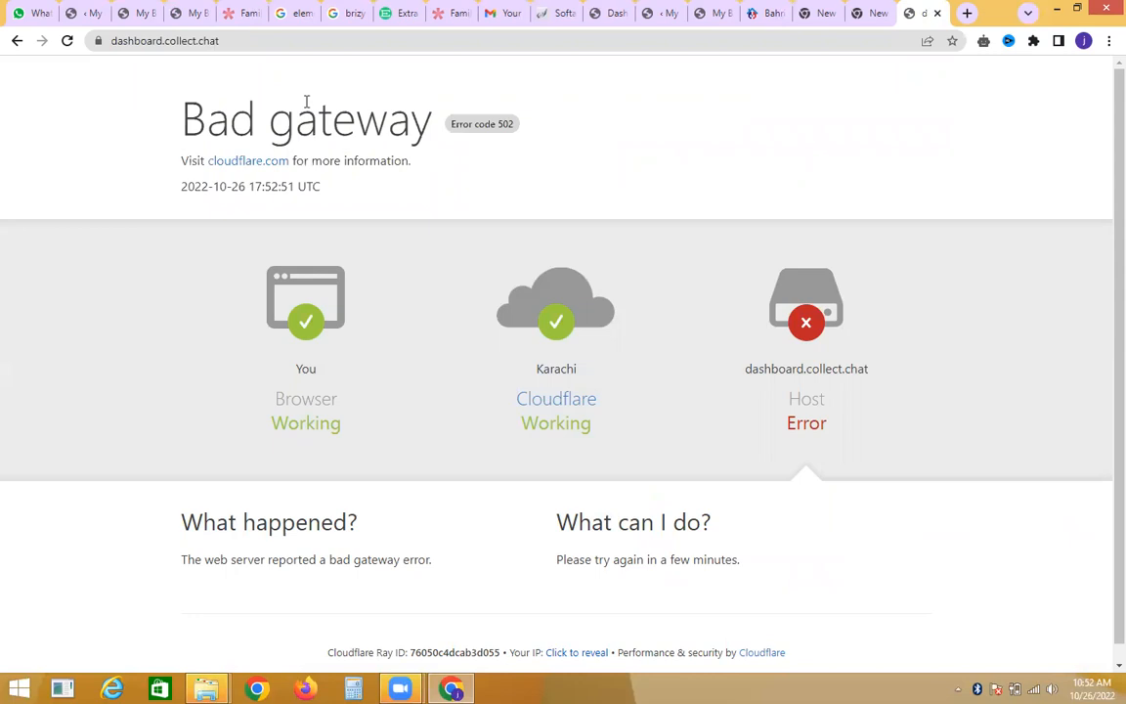
# - Open Chrome's Clear browsing data dialog with Ctrl+Shift+Delete after the 502 Bad gateway error
pyautogui.click(264, 44)
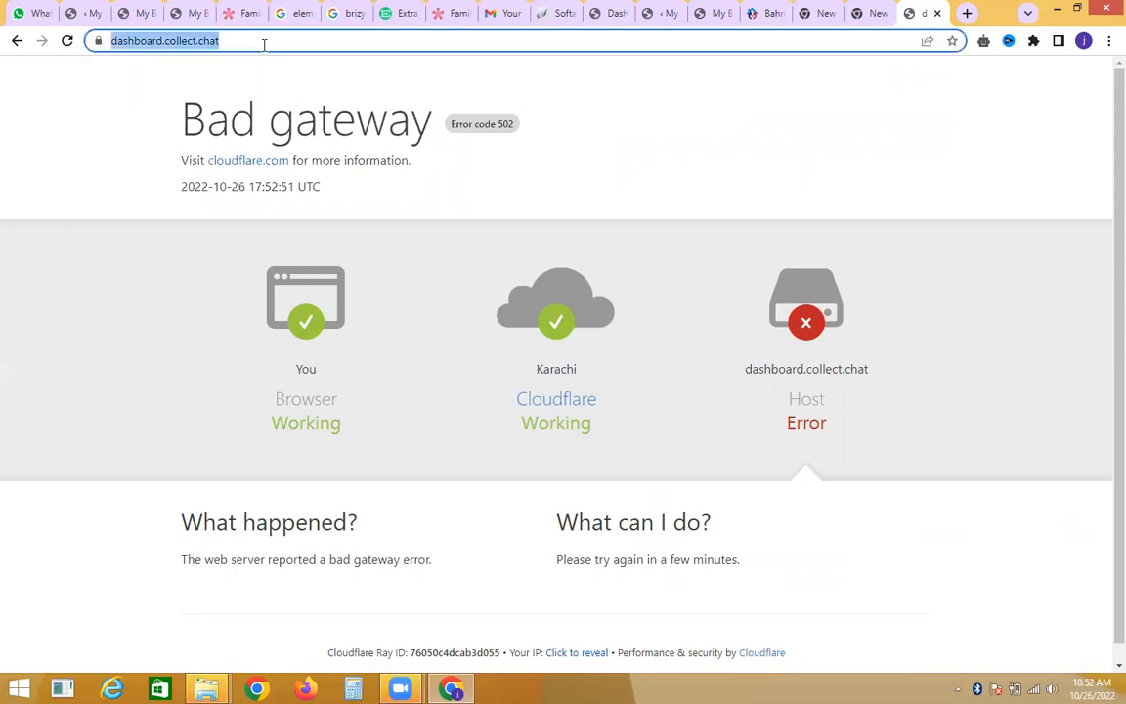
pyautogui.press('Left')
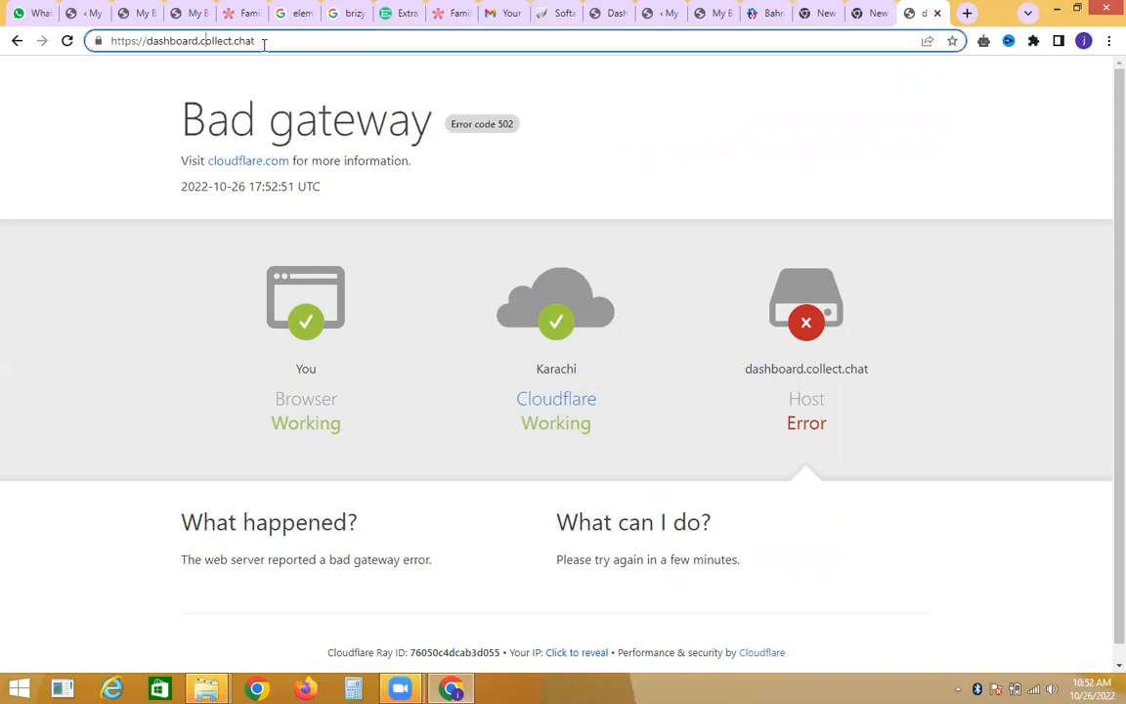
pyautogui.hotkey('ctrl', 'shift', 'Delete')
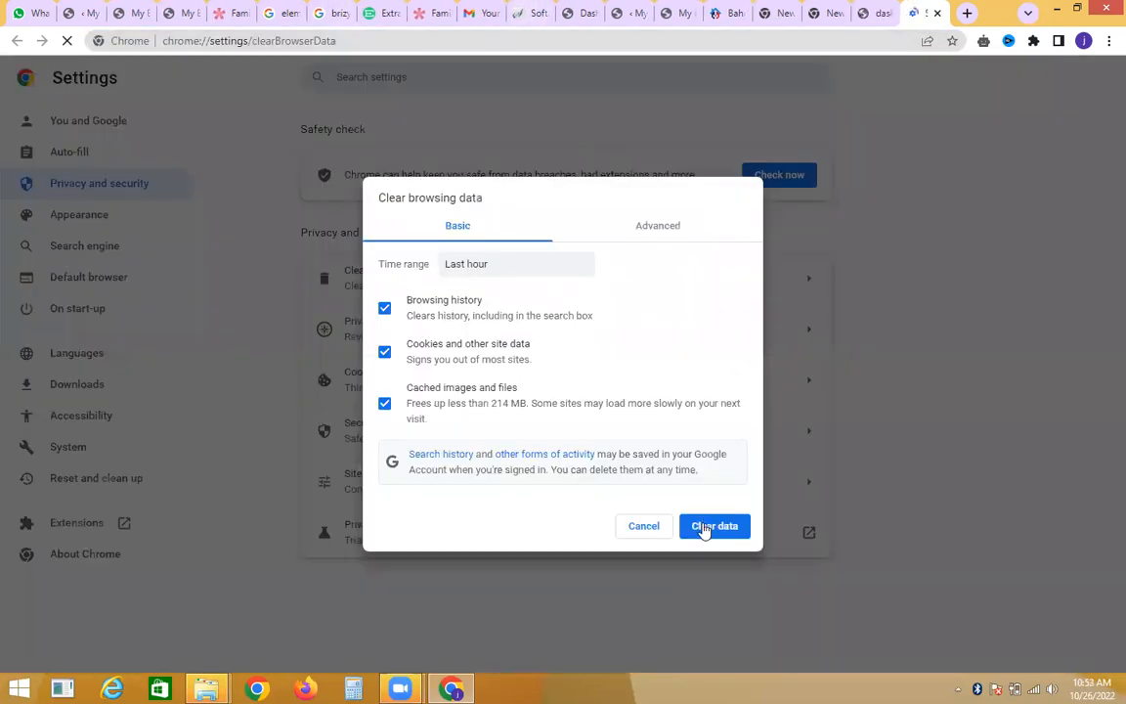
# - Clear the last hour's history, cookies and cached files, then close the Bad gateway dashboard tab
pyautogui.click(704, 526)
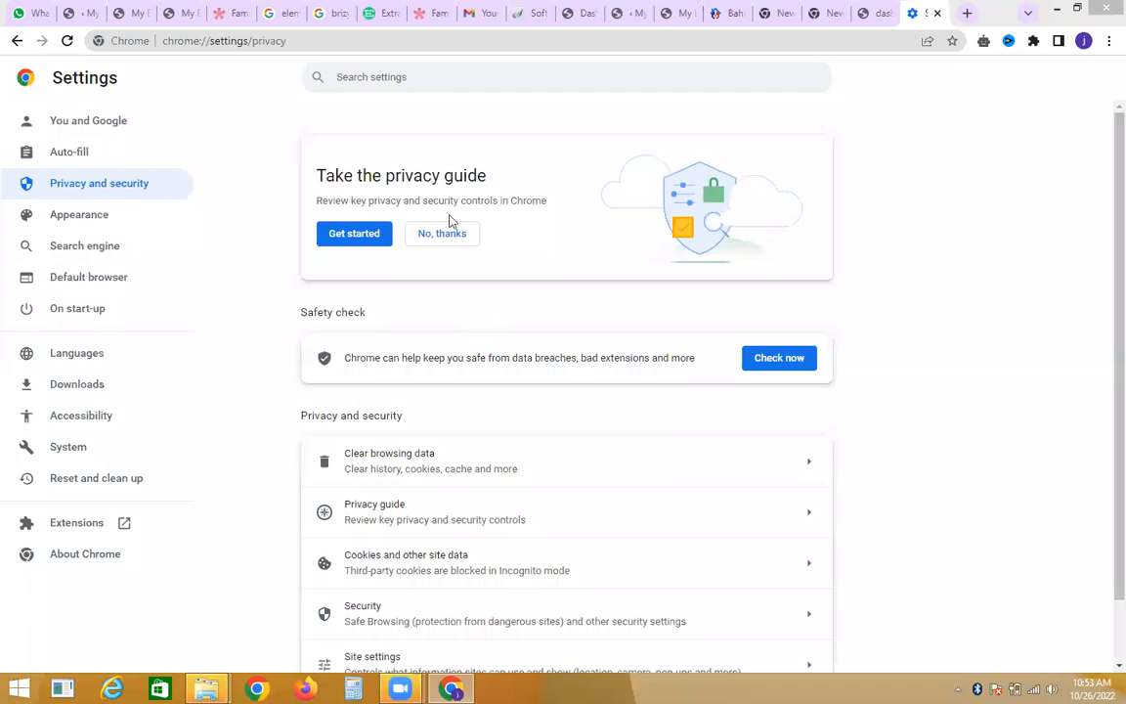
pyautogui.click(892, 8)
pyautogui.click(888, 12)
# - Load collect.chat in a new tab and sign in with Google using the second account
pyautogui.click(915, 13)
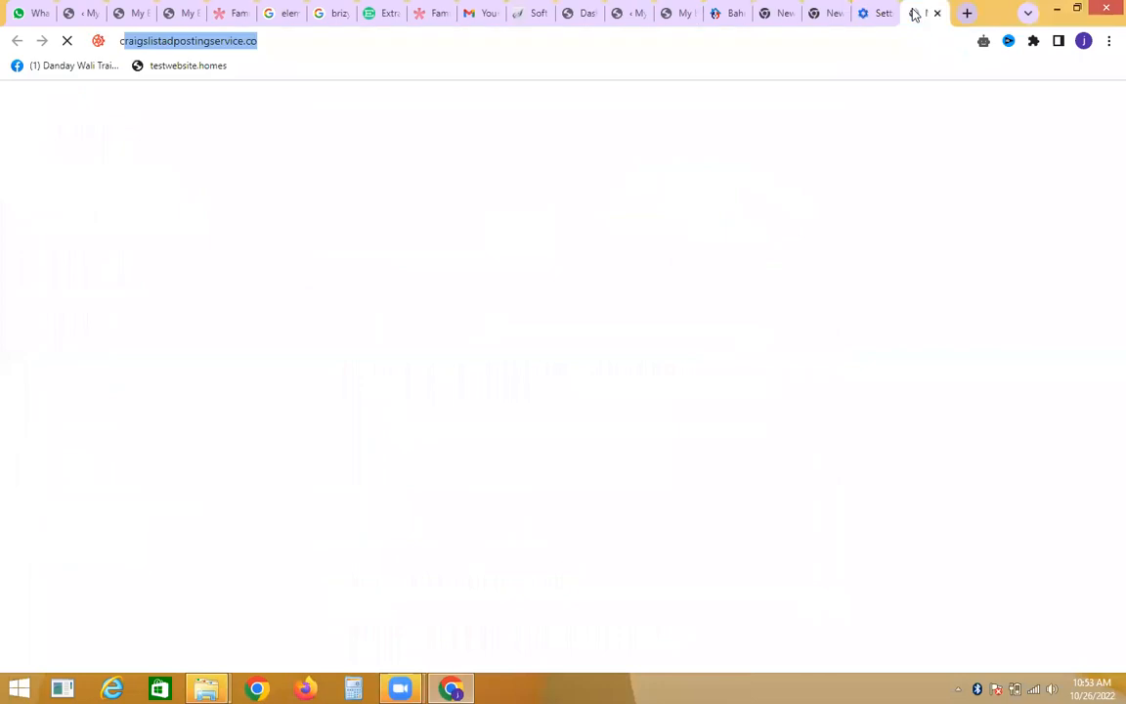
pyautogui.write('col')
pyautogui.press('Return')
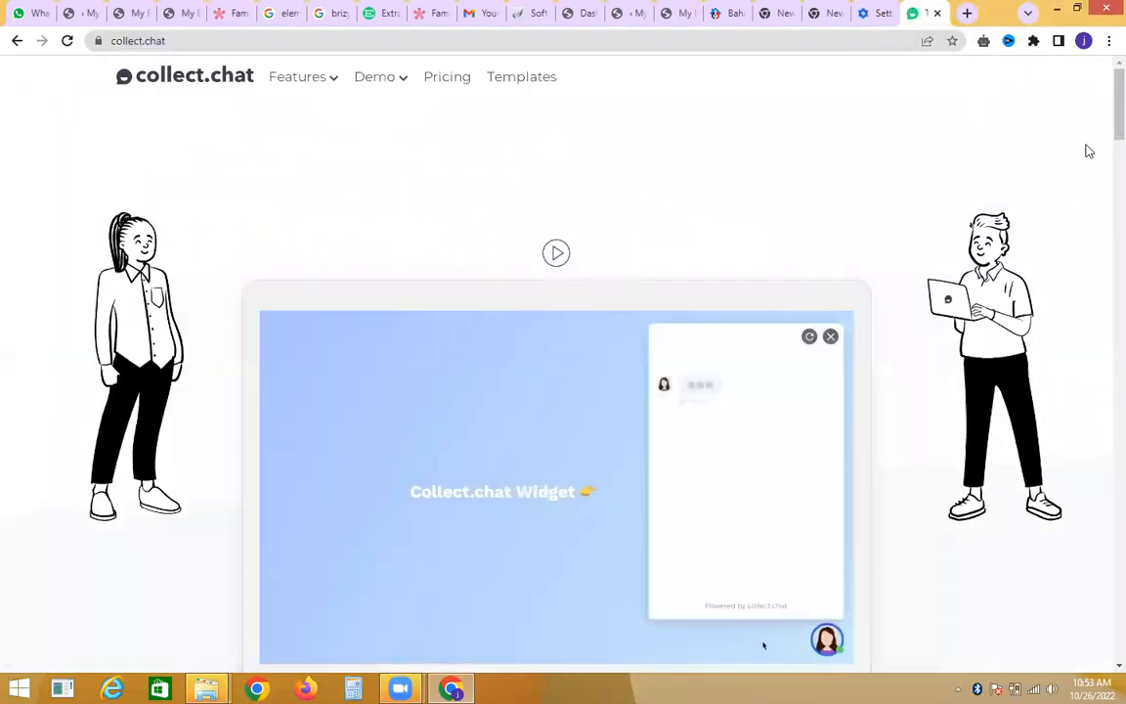
pyautogui.scroll(-2, 1107, 122)
pyautogui.moveTo(1102, 125); pyautogui.dragTo(1102, 111)
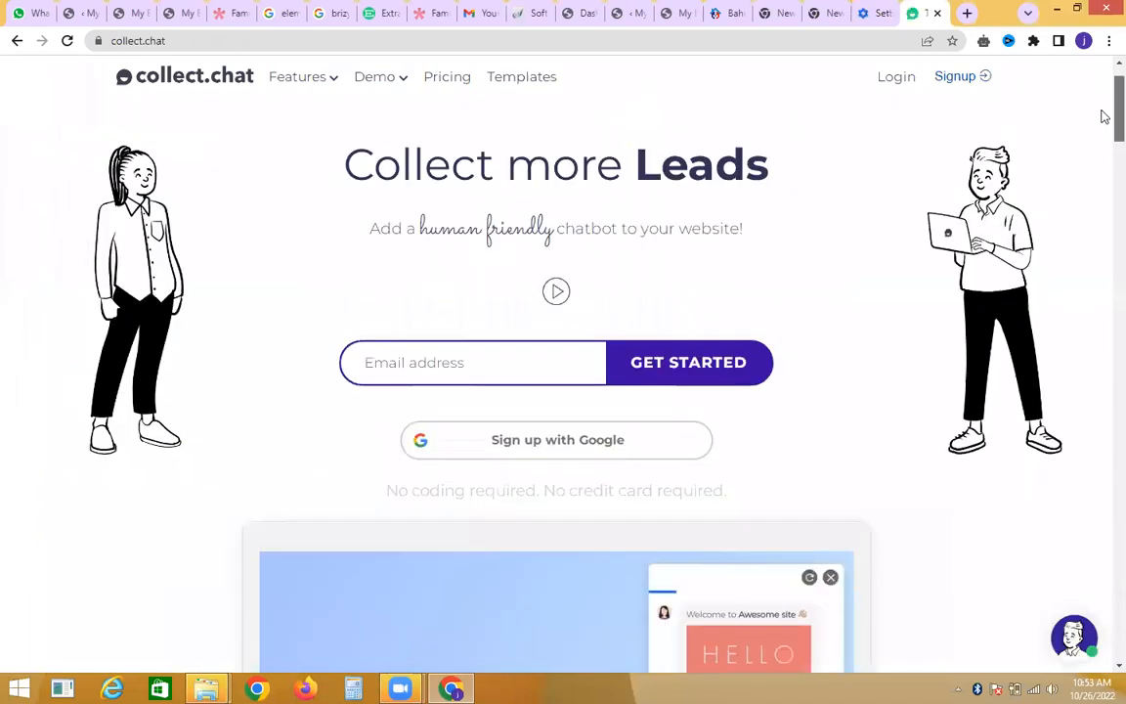
pyautogui.scroll(-3, 645, 146)
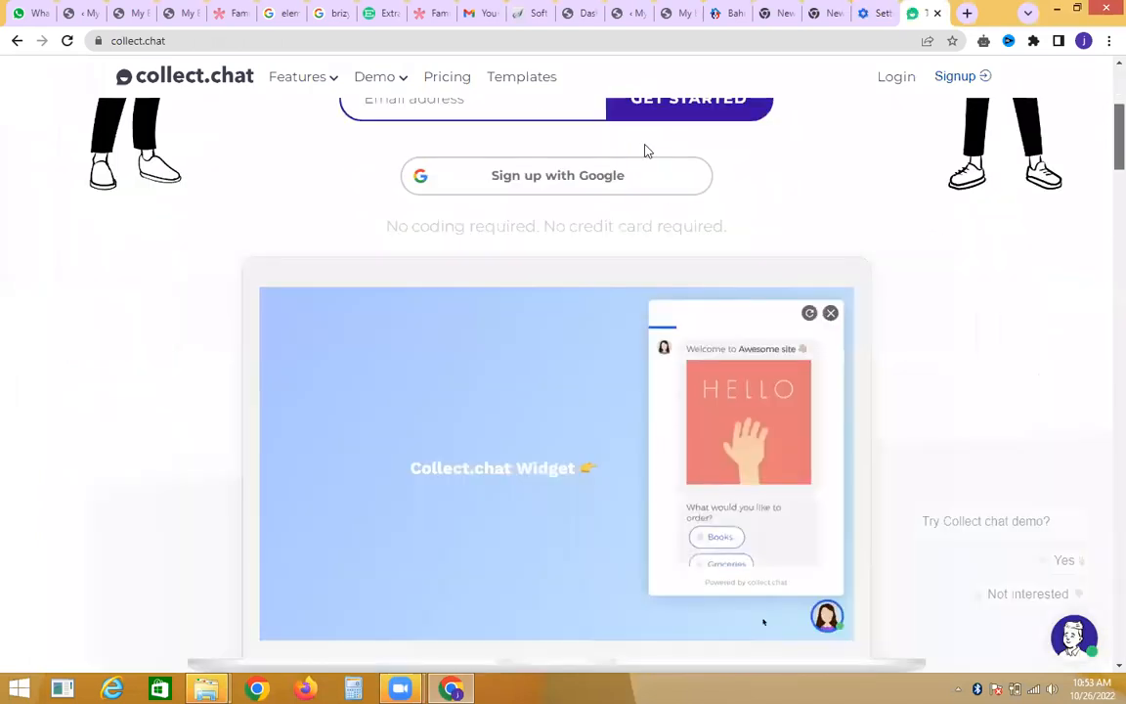
pyautogui.click(587, 174)
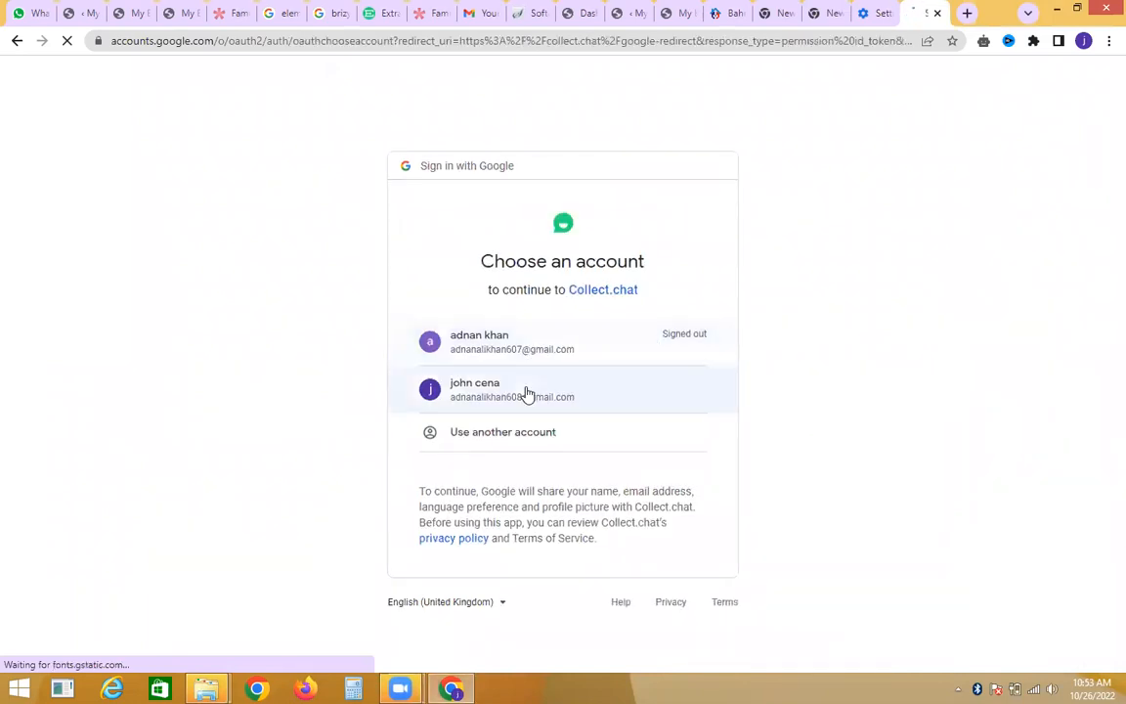
pyautogui.click(526, 391)
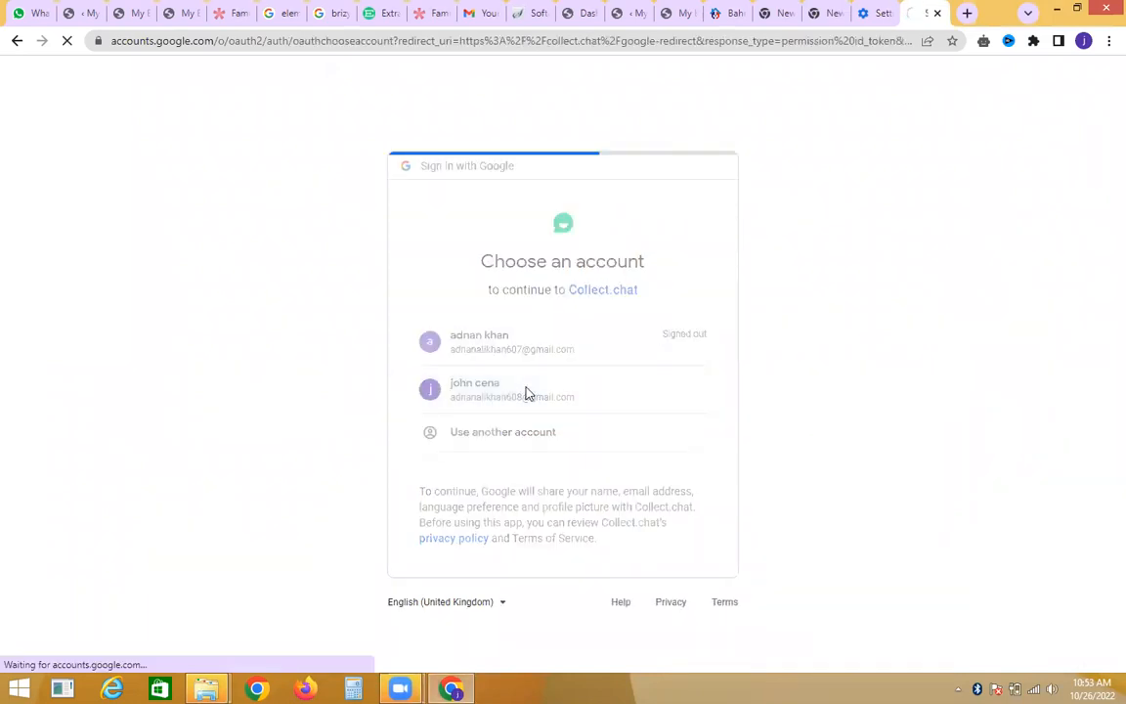
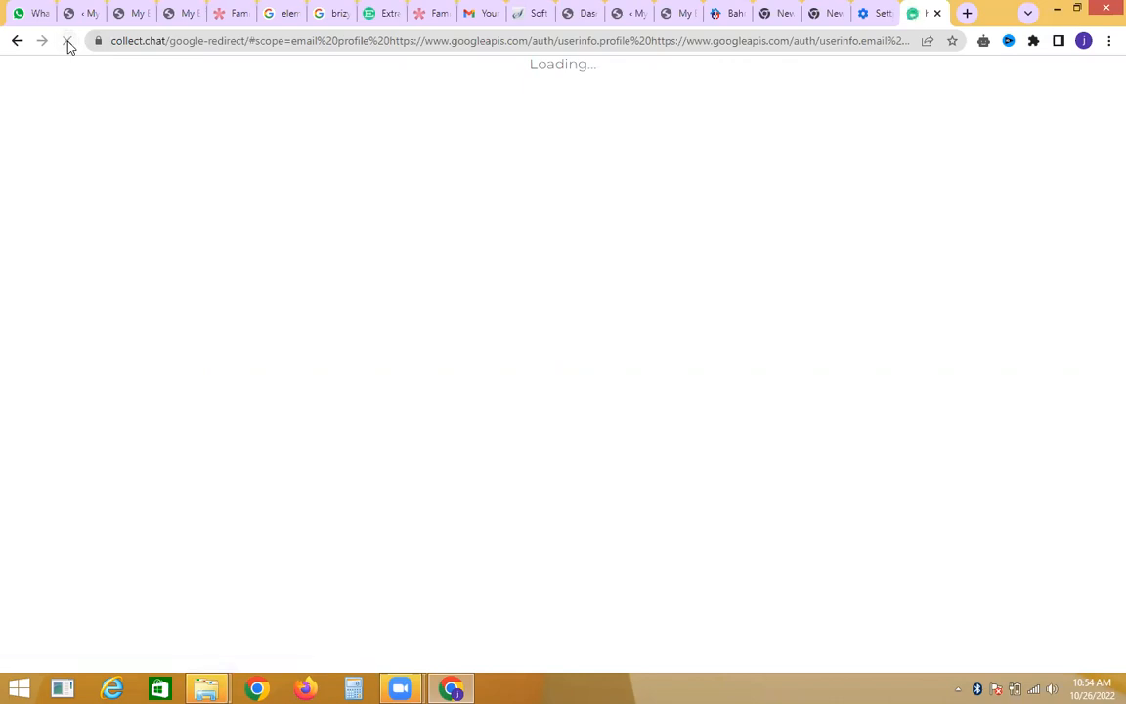
# - Stop the stuck collect.chat redirect and review the Chat box snippet code in the snippet editor
pyautogui.click(67, 42)
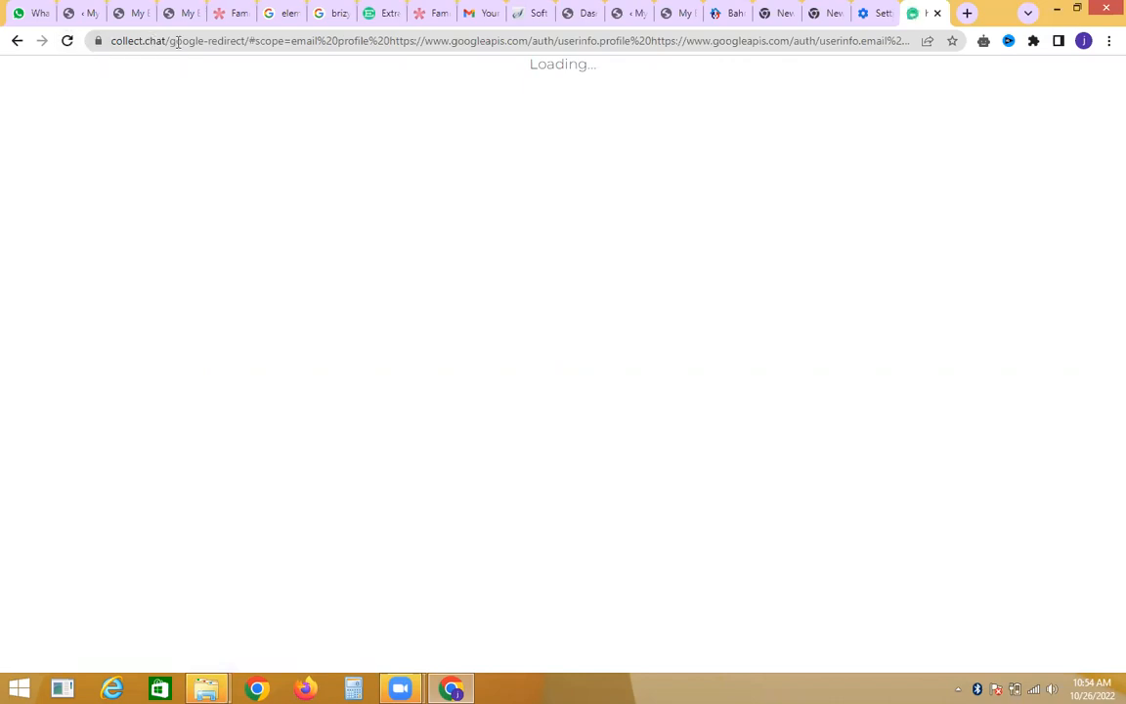
pyautogui.click(808, 10)
pyautogui.click(717, 9)
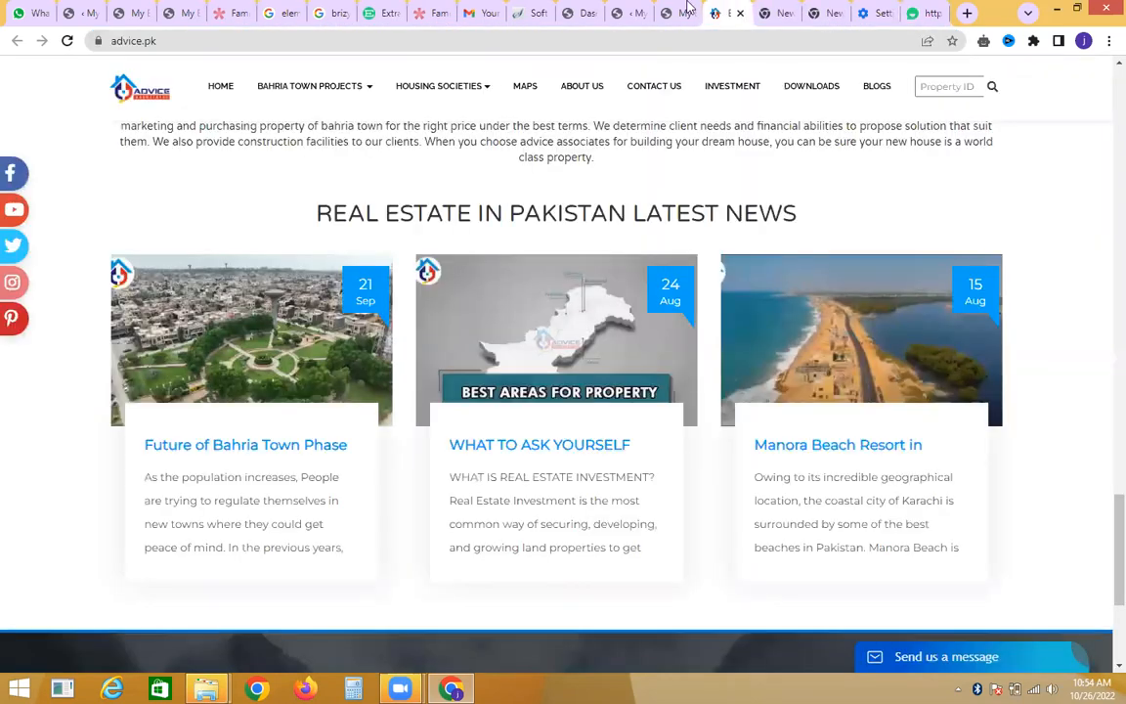
pyautogui.click(673, 9)
pyautogui.click(616, 10)
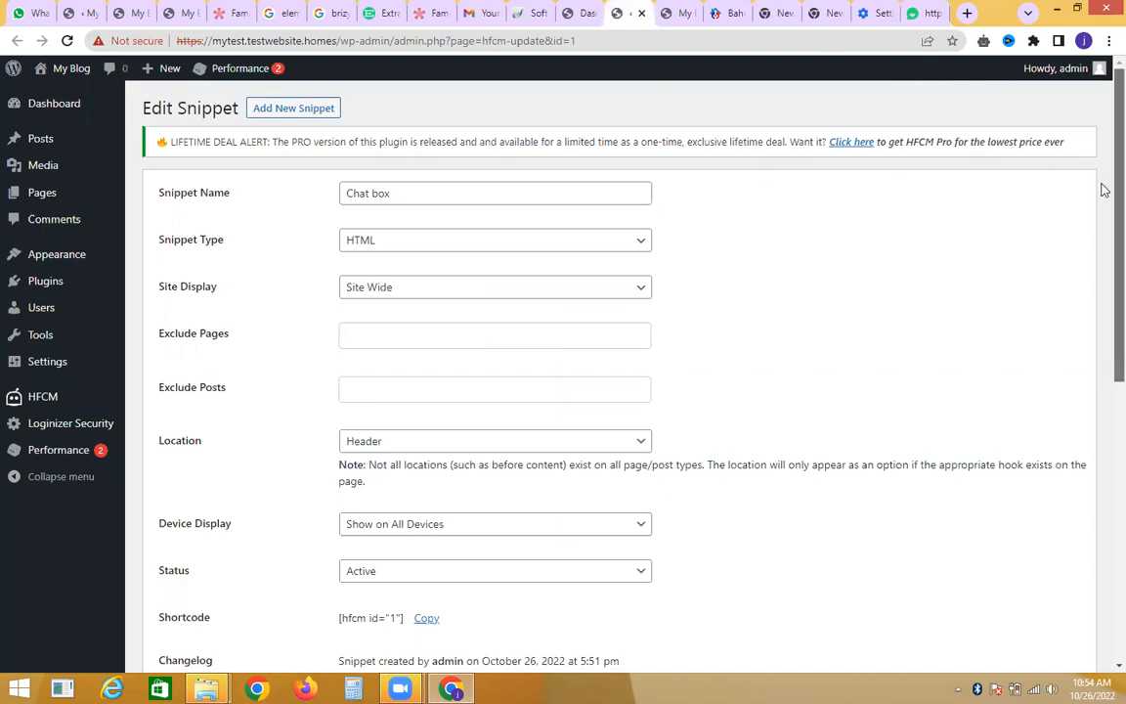
pyautogui.scroll(-3, 1102, 190)
pyautogui.scroll(-1, 590, 440)
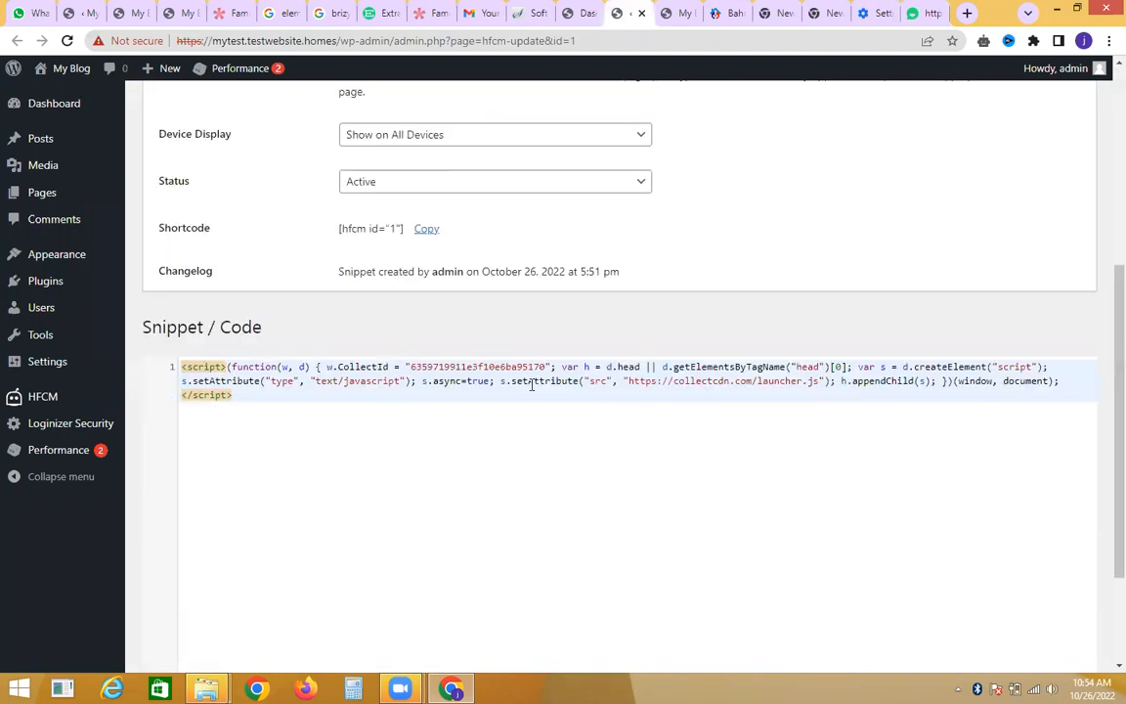
pyautogui.doubleClick(531, 381)
pyautogui.click(531, 382)
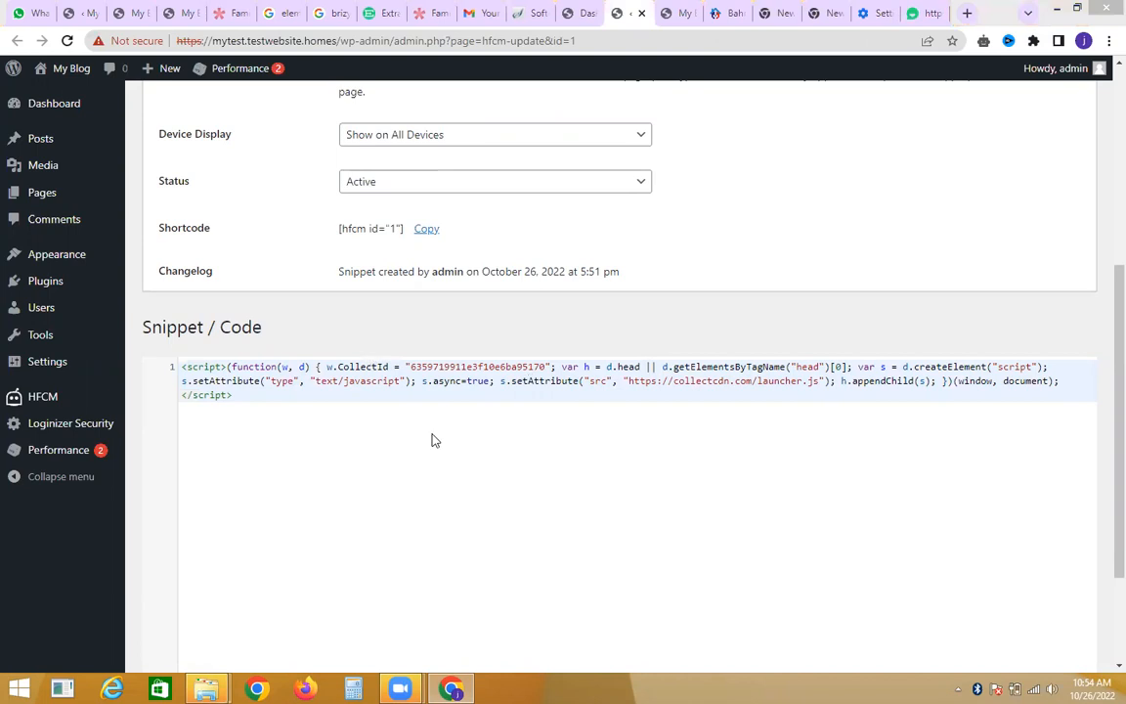
pyautogui.click(929, 10)
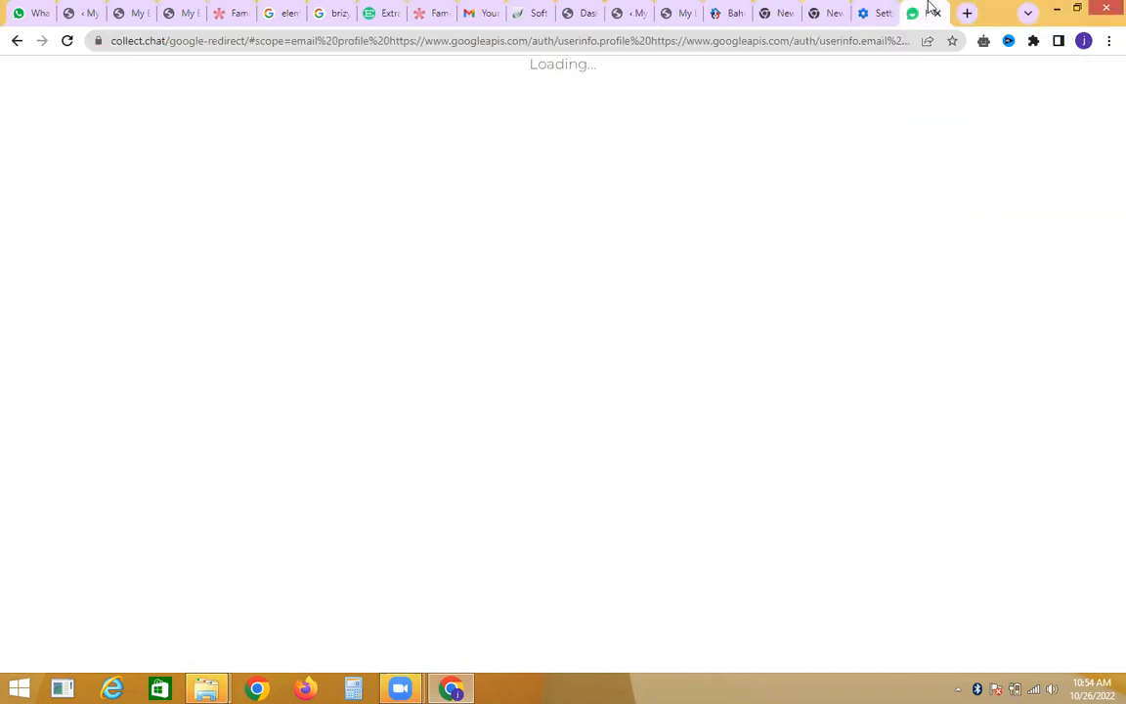
# - Reload the WordPress admin dashboard and proceed past the certificate warning
pyautogui.click(584, 12)
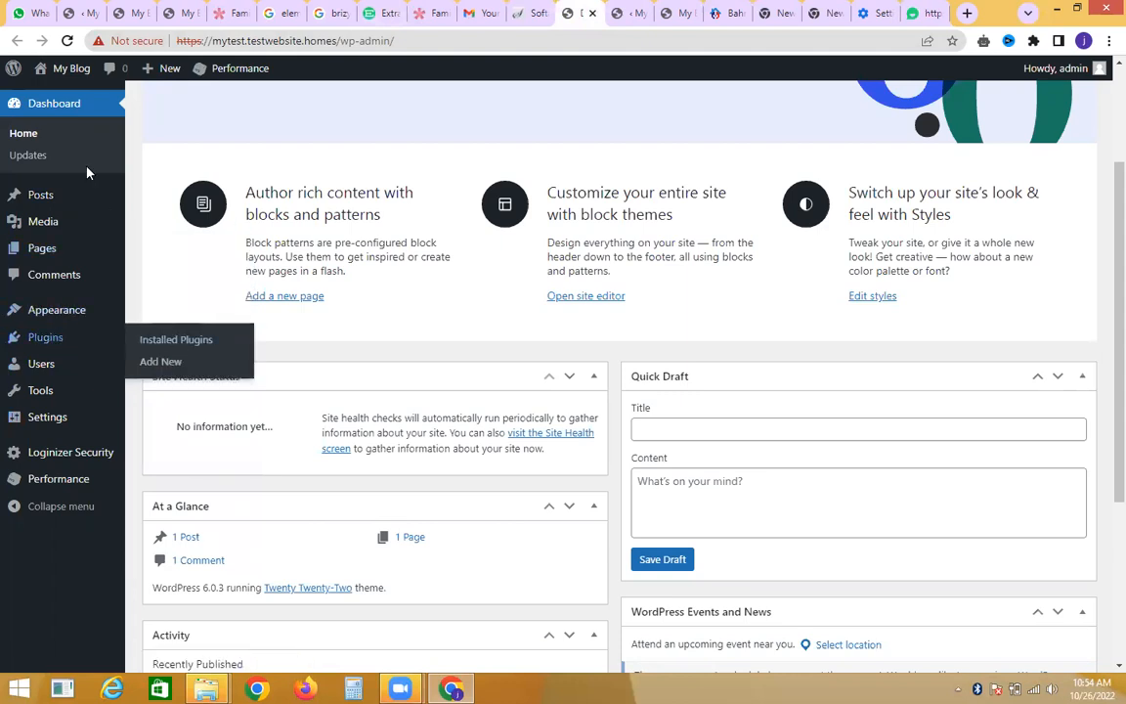
pyautogui.click(67, 42)
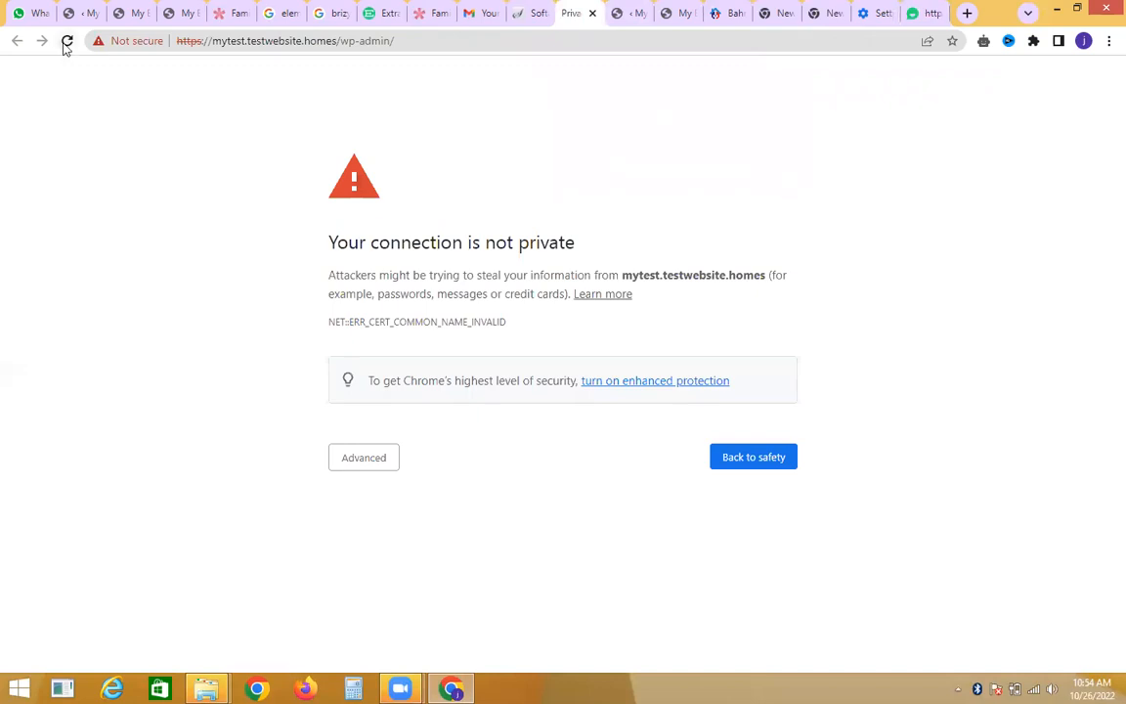
pyautogui.click(67, 42)
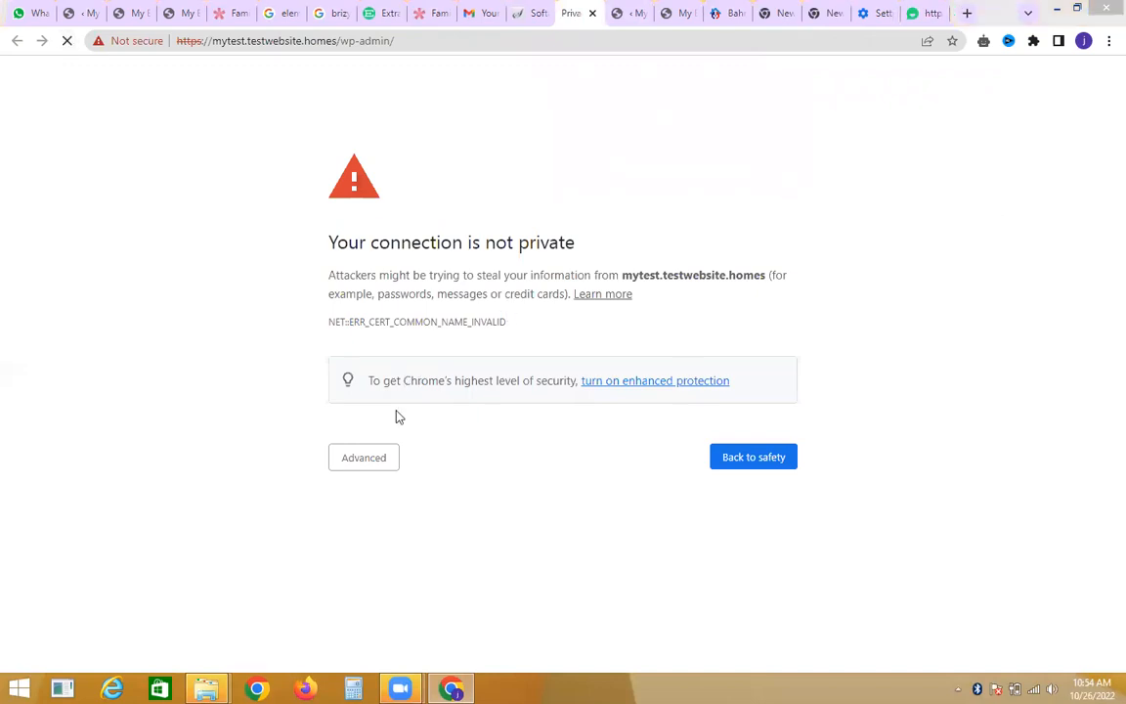
pyautogui.click(354, 458)
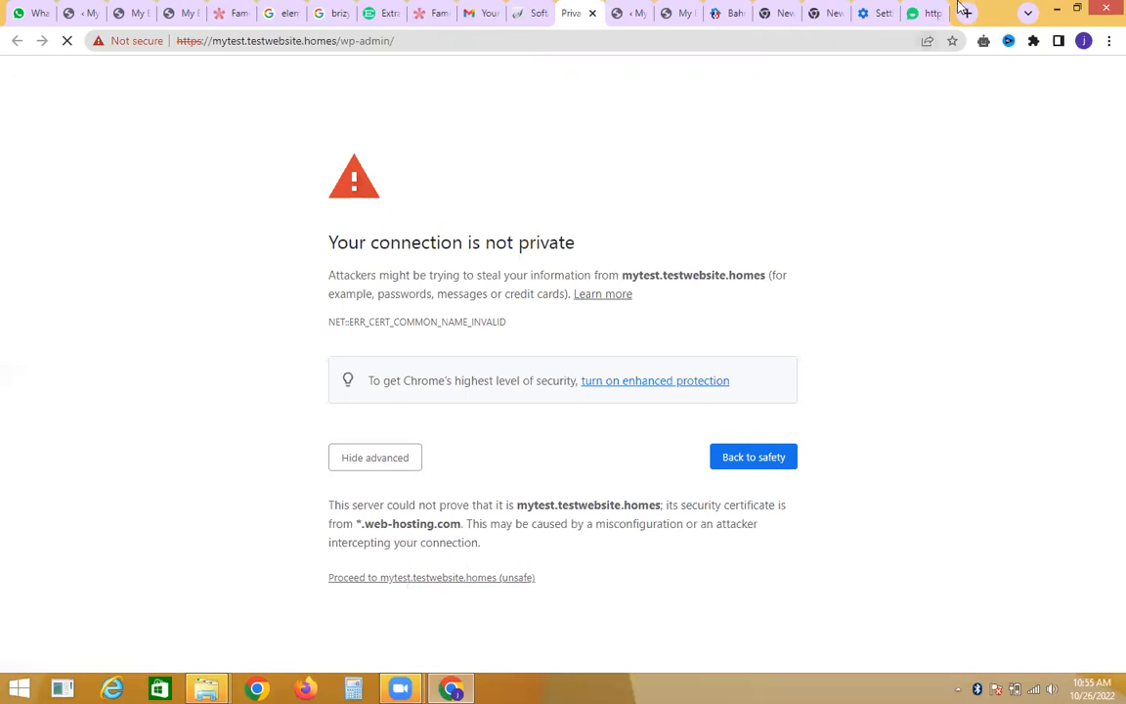
pyautogui.click(931, 13)
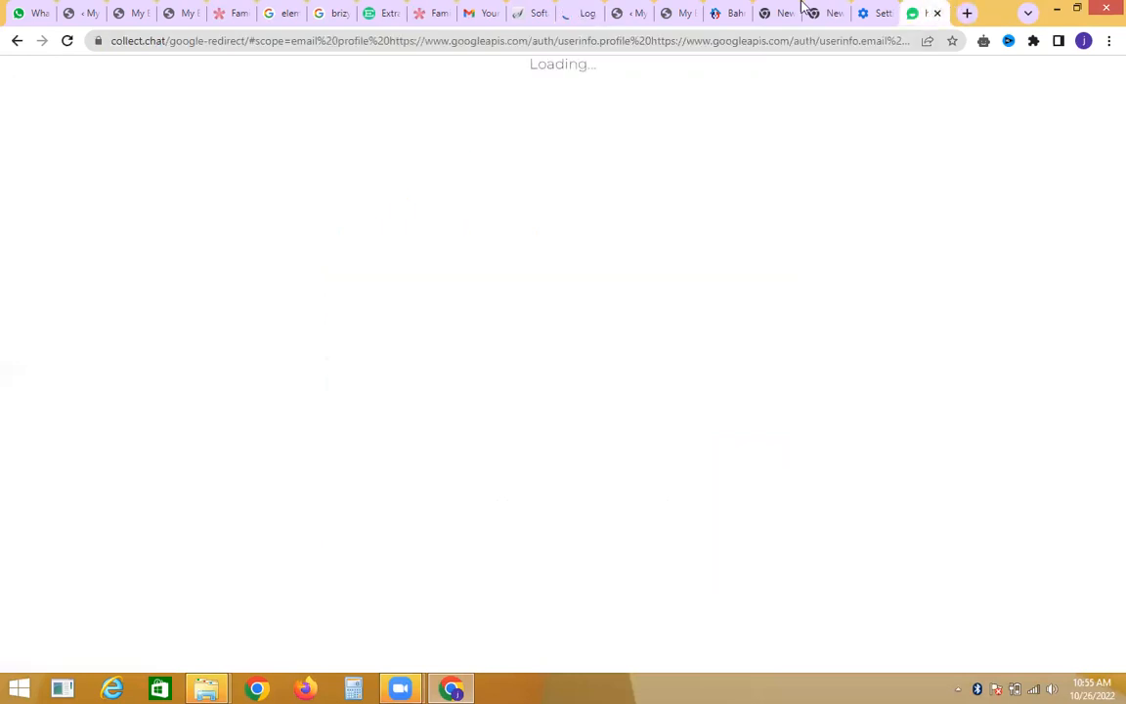
# - Try signing in with the first Google account, then back out at phone verification
pyautogui.click(17, 41)
pyautogui.click(17, 42)
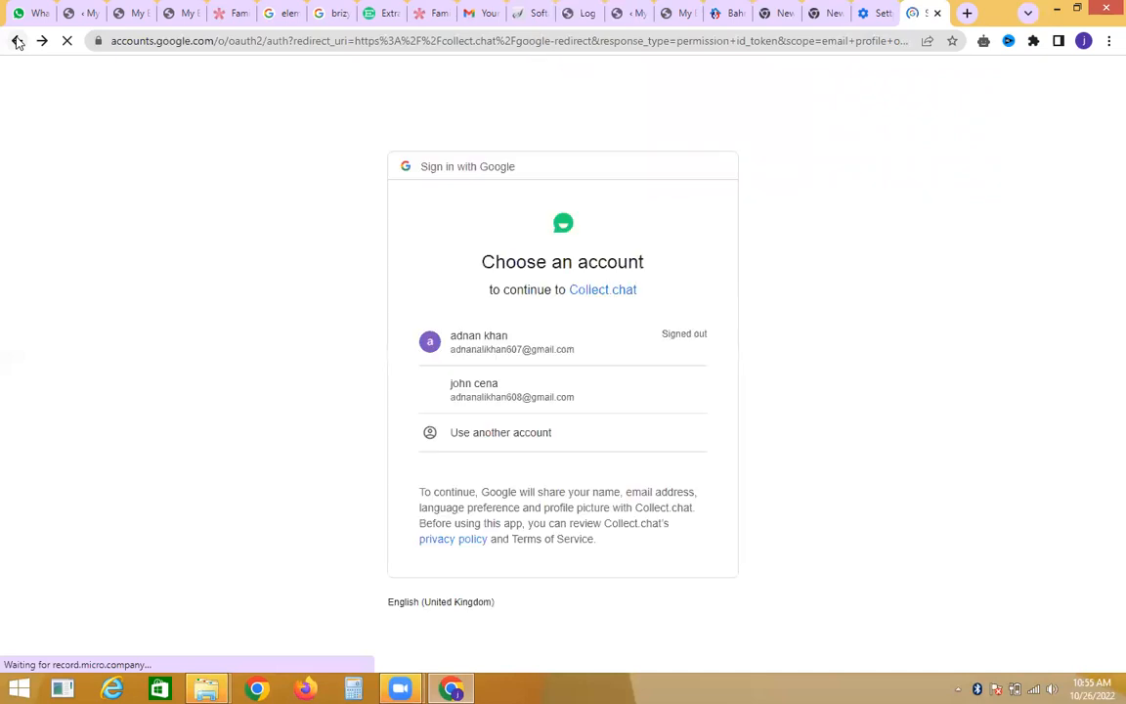
pyautogui.click(535, 354)
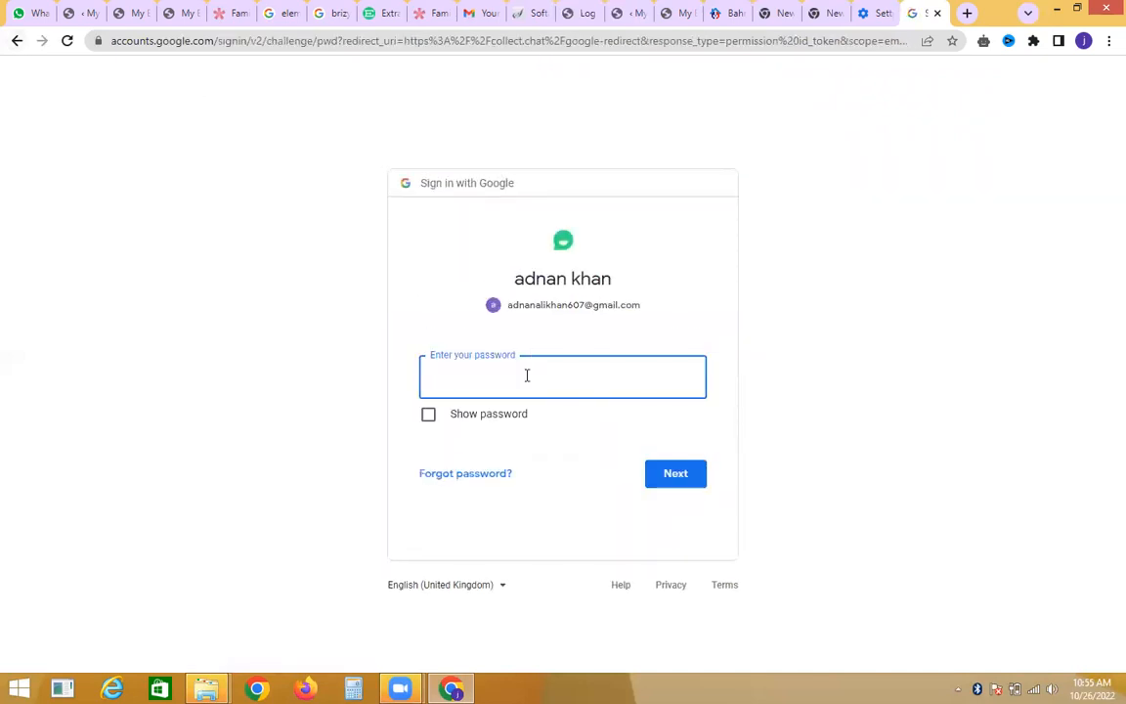
pyautogui.write('••')
pyautogui.press('Return')
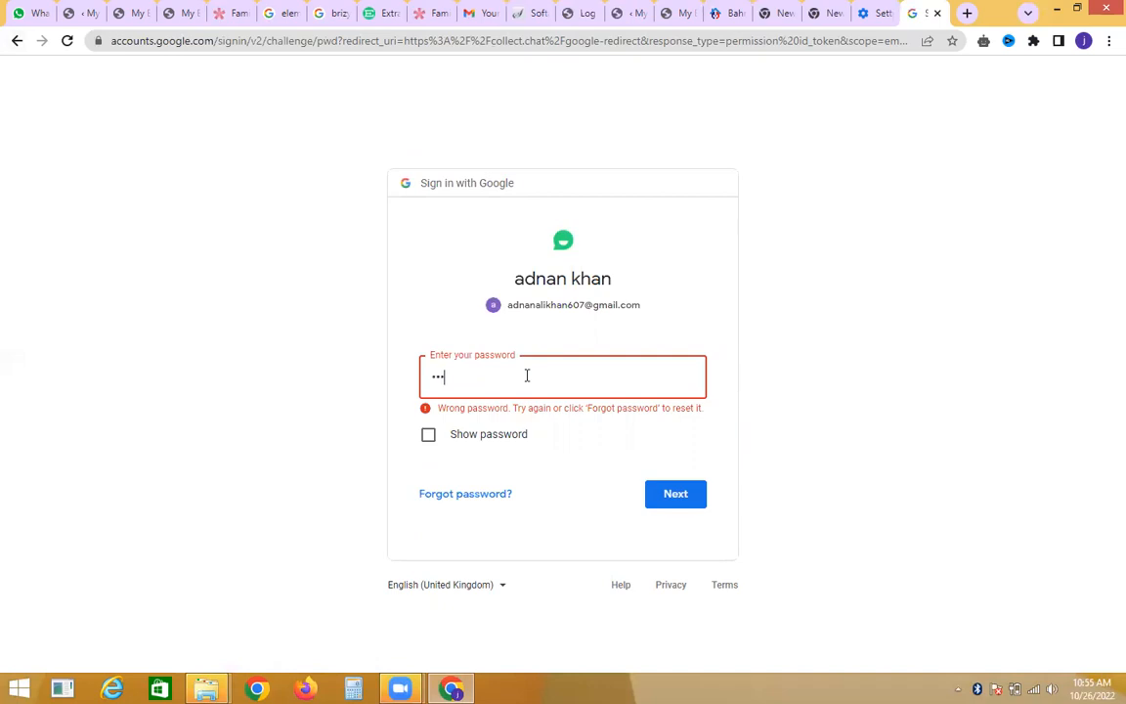
pyautogui.write('•••••••••••')
pyautogui.press('Return')
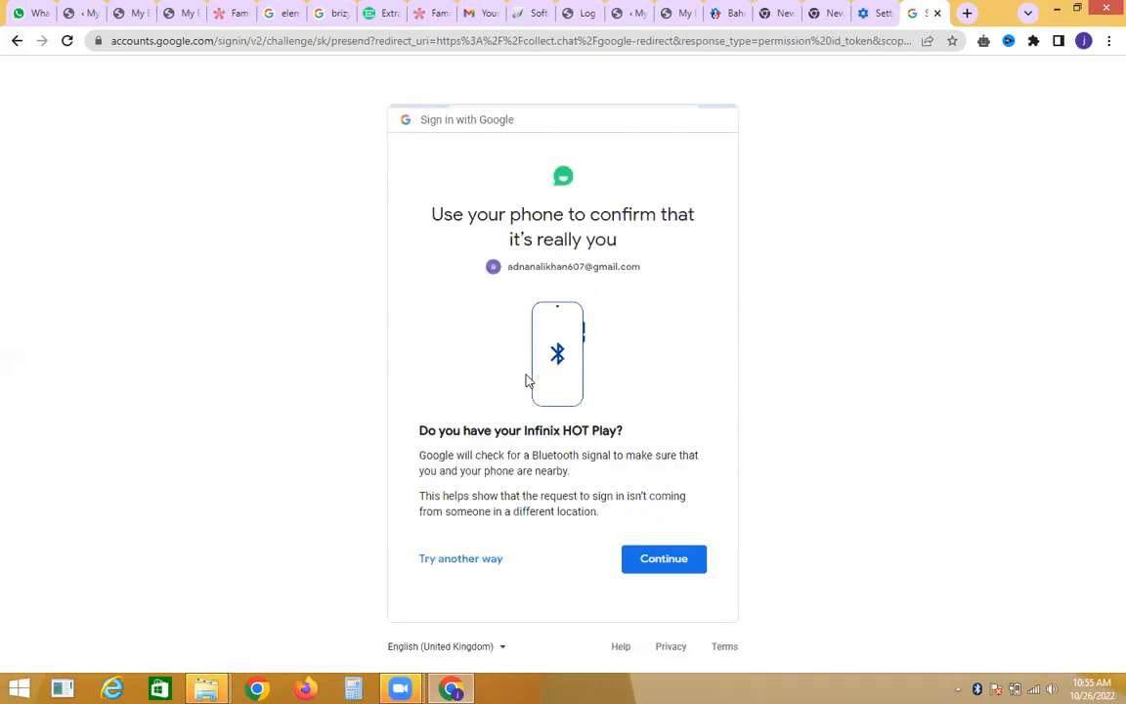
pyautogui.click(634, 558)
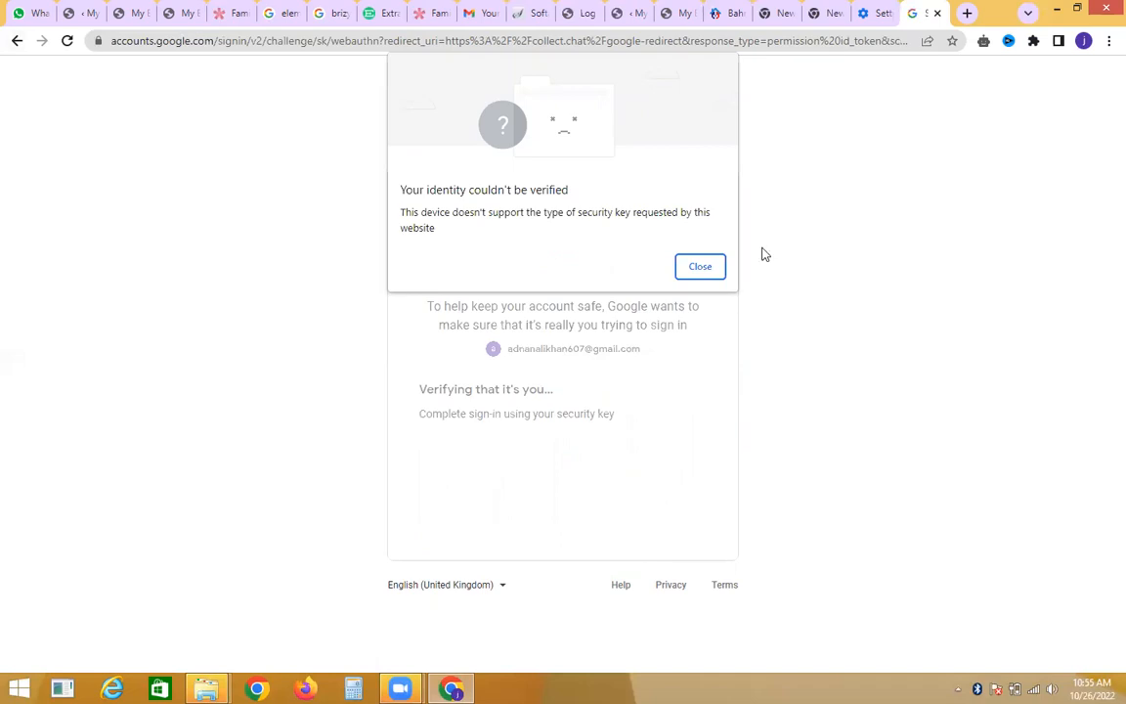
pyautogui.click(13, 41)
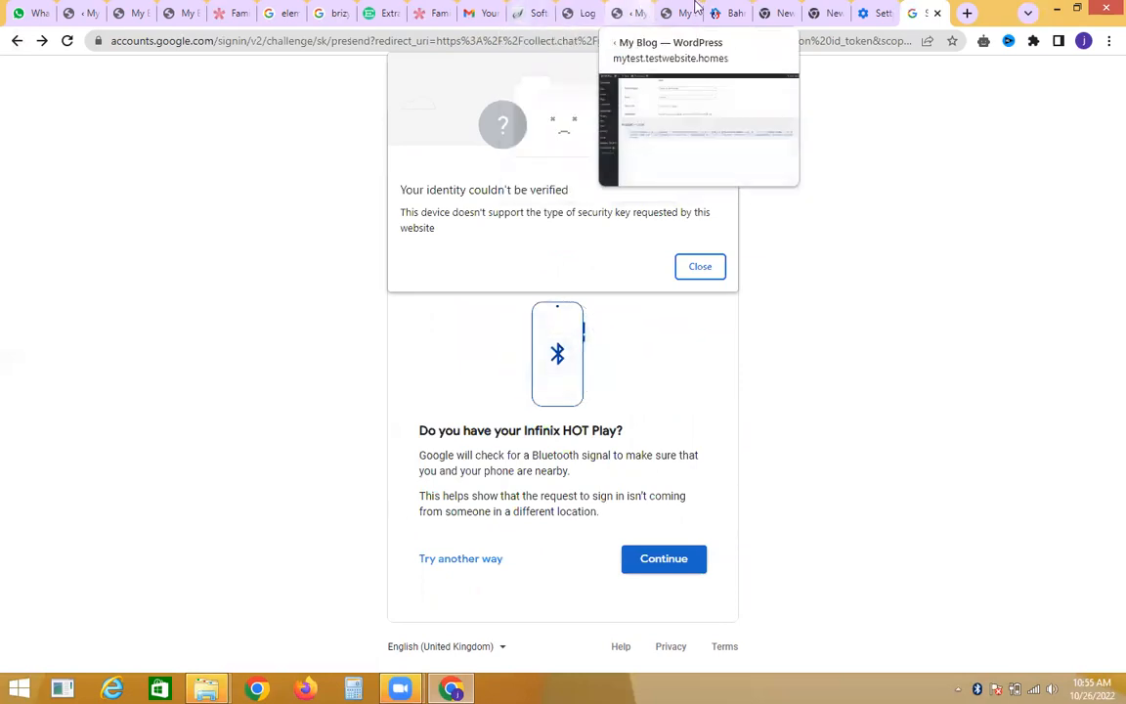
pyautogui.click(18, 42)
pyautogui.click(17, 42)
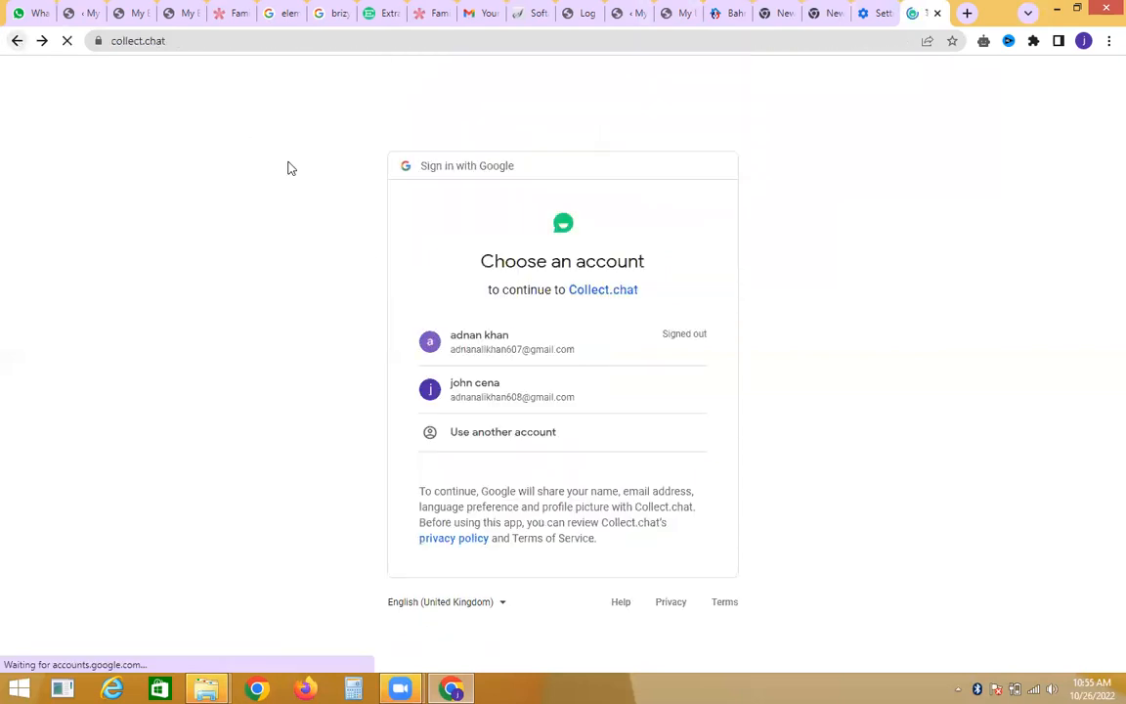
# - Start Collect.chat sign-up with Google, pick a saved account, then return to the account chooser
pyautogui.scroll(-3, 490, 312)
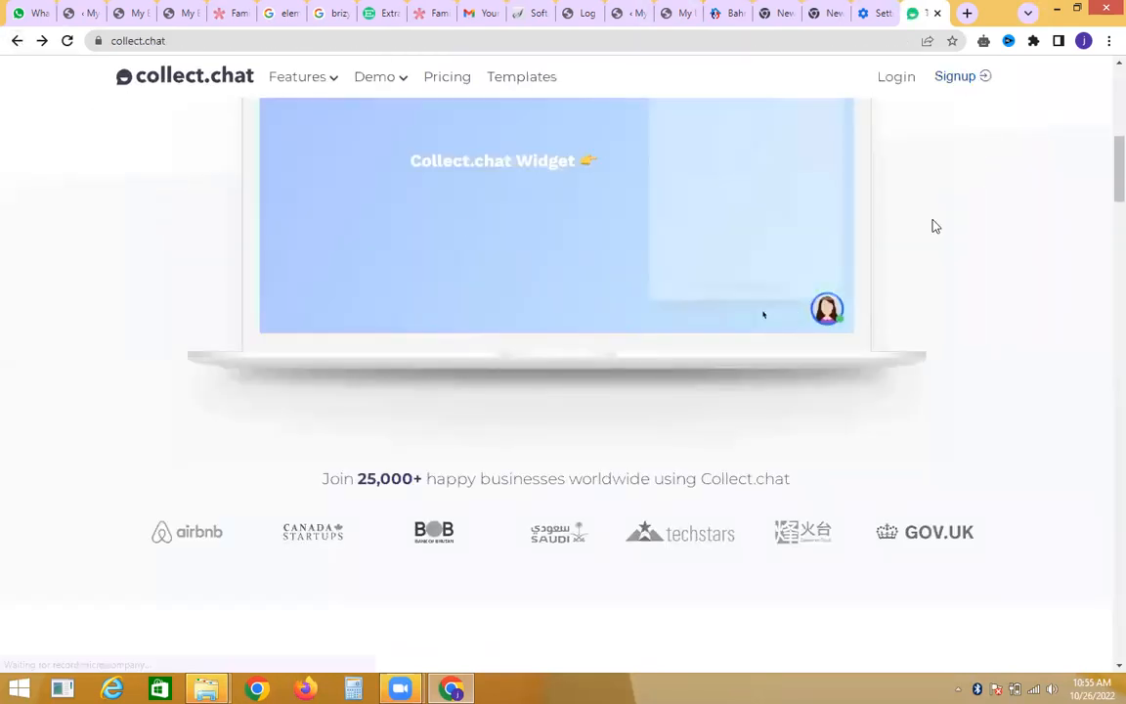
pyautogui.scroll(3, 1101, 121)
pyautogui.scroll(2, 1101, 104)
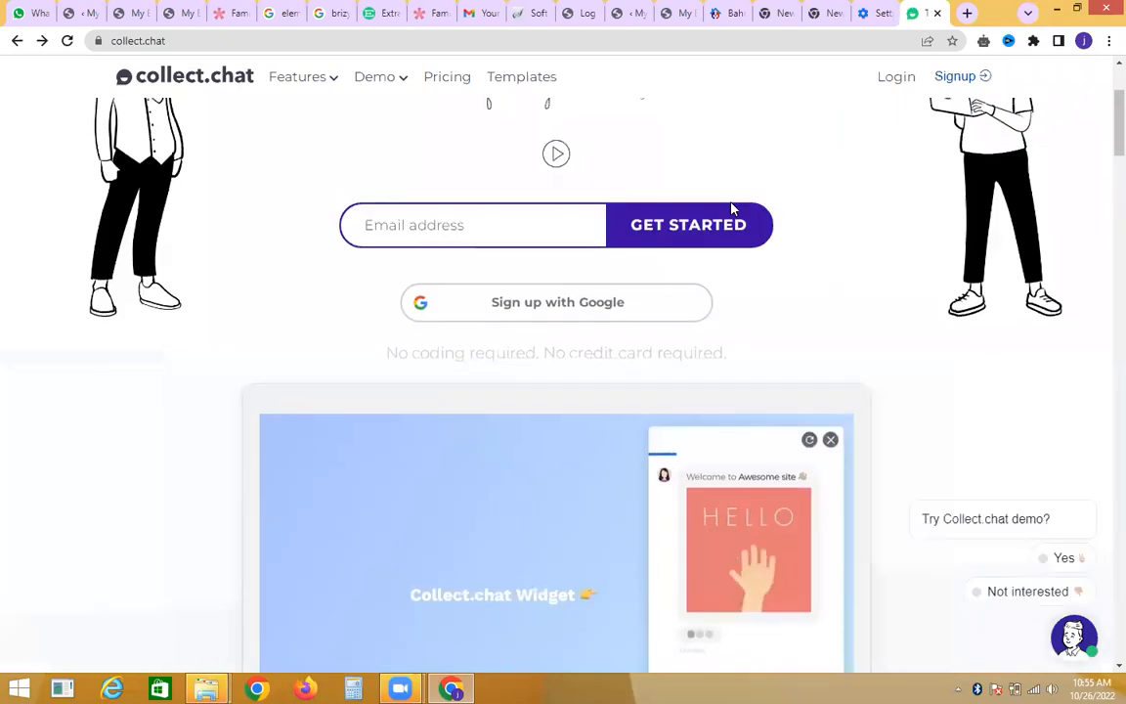
pyautogui.click(593, 301)
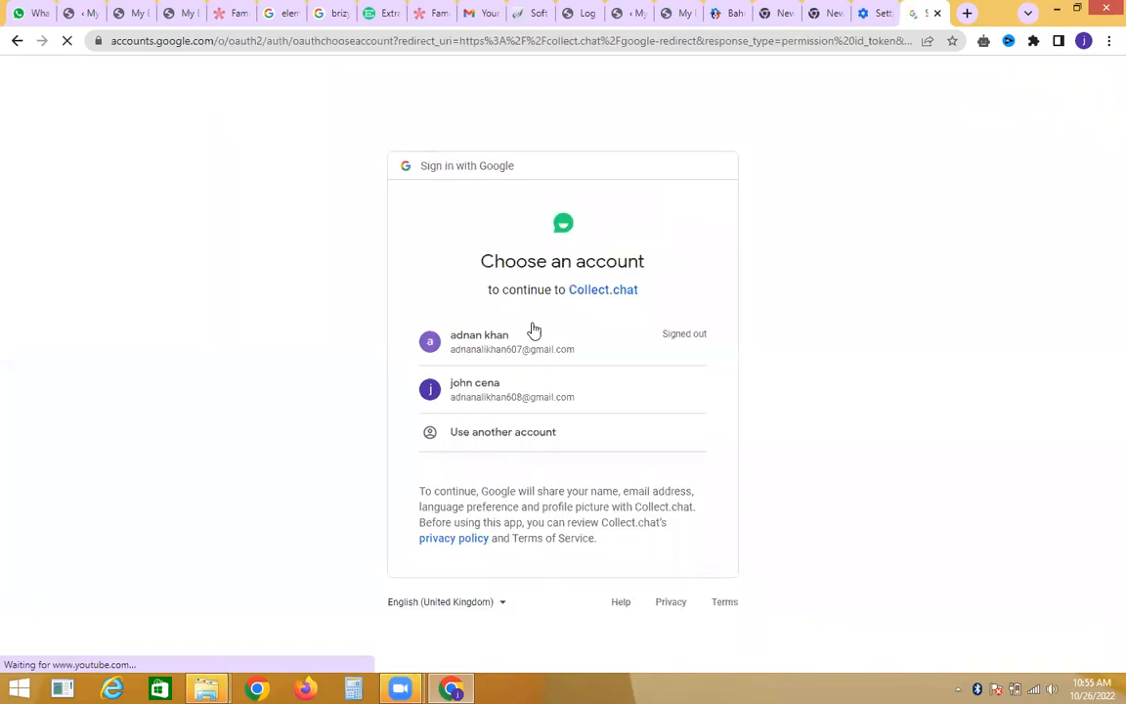
pyautogui.click(513, 390)
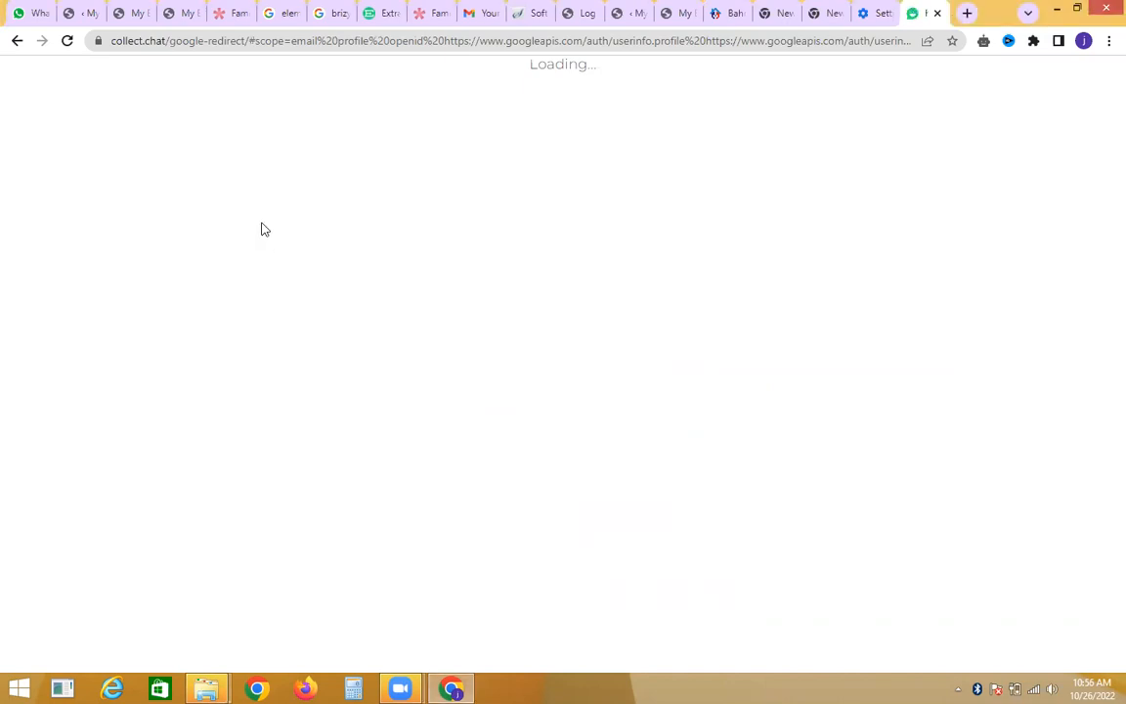
pyautogui.click(18, 42)
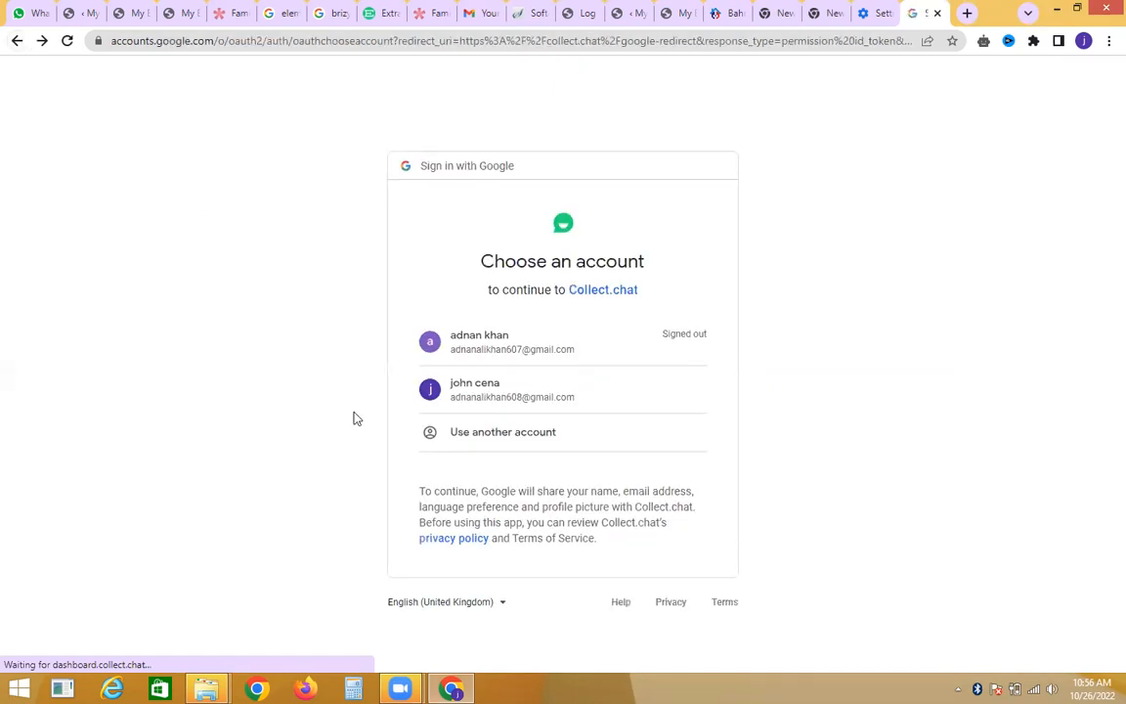
# - Choose Use another account, enter that account's email and password to continue to Collect.chat
pyautogui.click(453, 445)
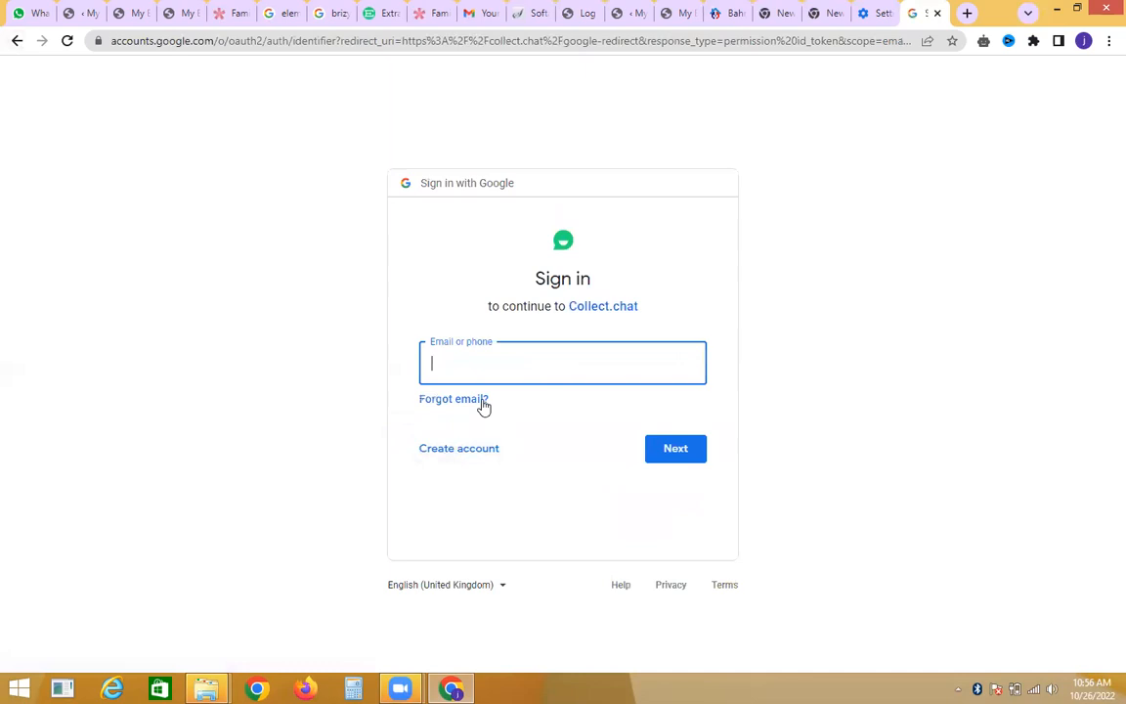
pyautogui.write('adm')
pyautogui.press('BackSpace')
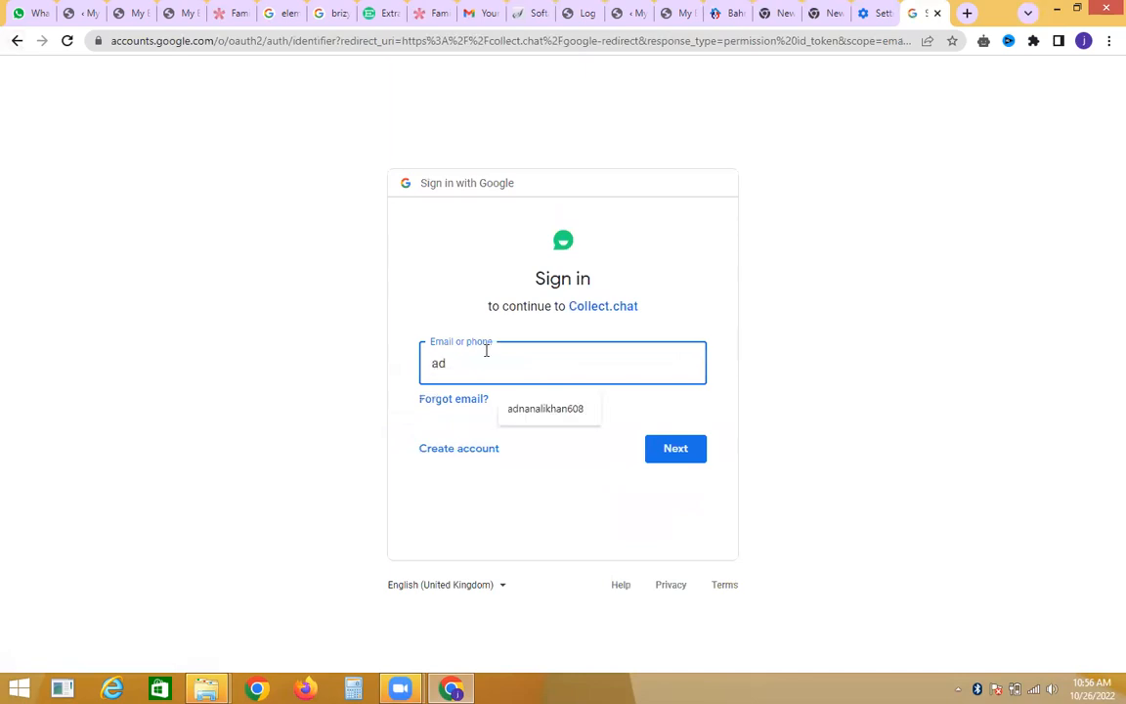
pyautogui.click(544, 411)
pyautogui.press('BackSpace')
pyautogui.write('9')
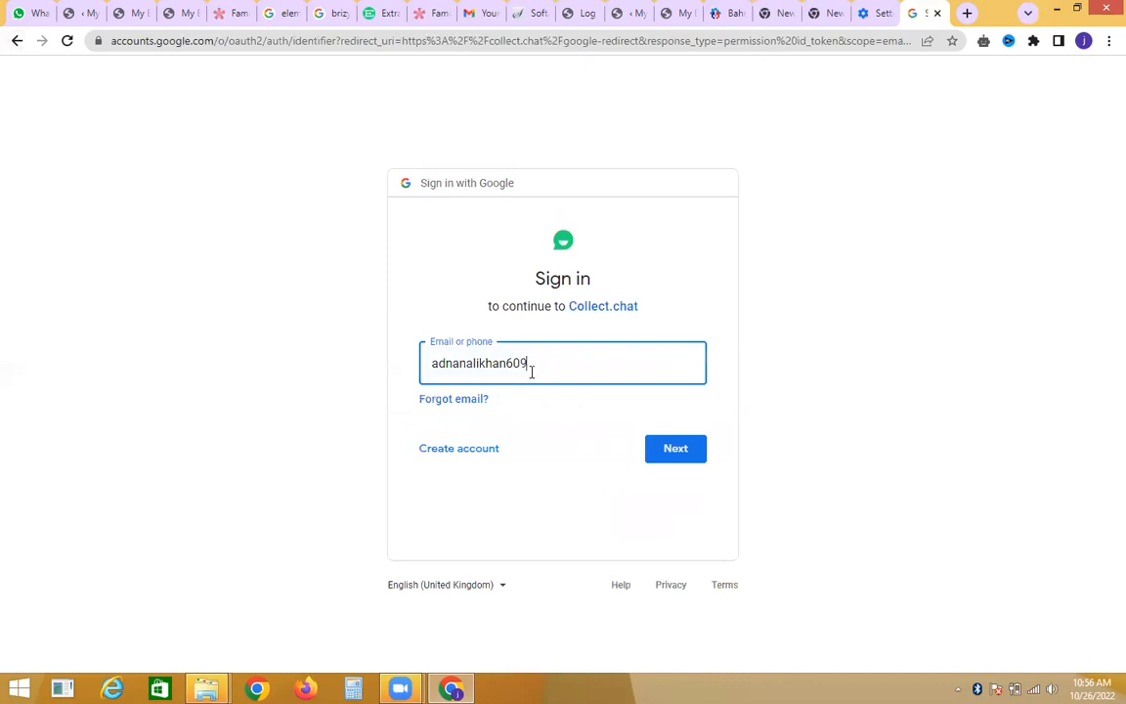
pyautogui.press('Return')
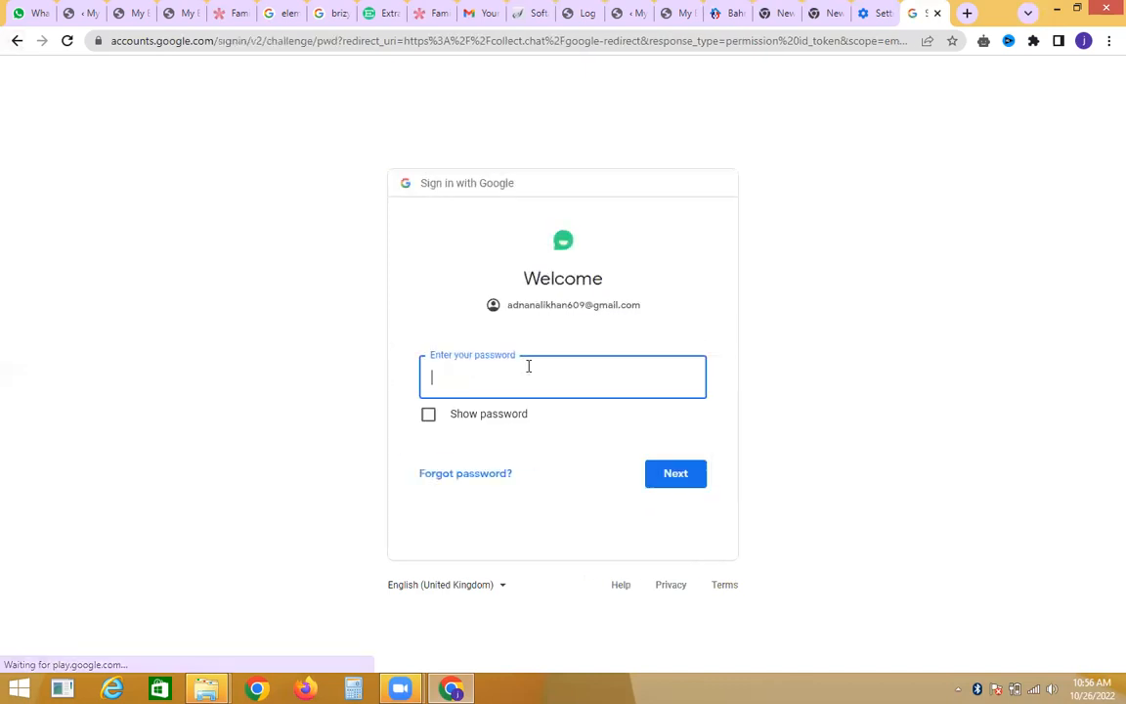
pyautogui.write('*********')
pyautogui.press('Return')
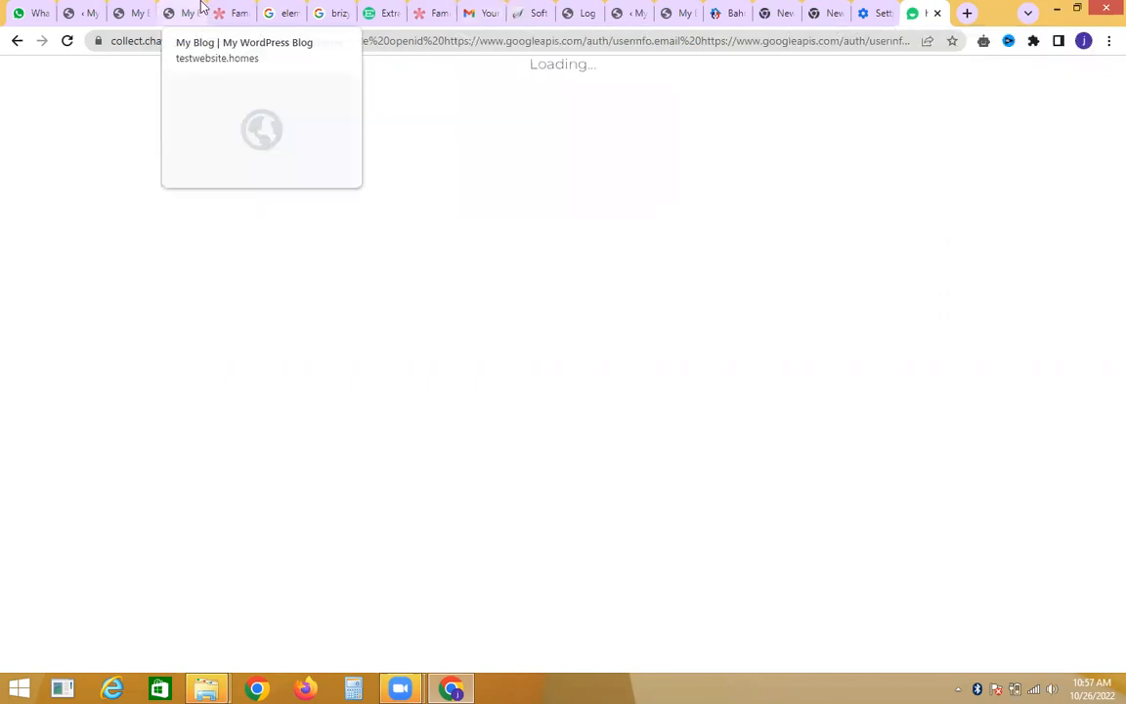
# - Open the chatbot on the live blog and send 'i need a house'
pyautogui.click(169, 10)
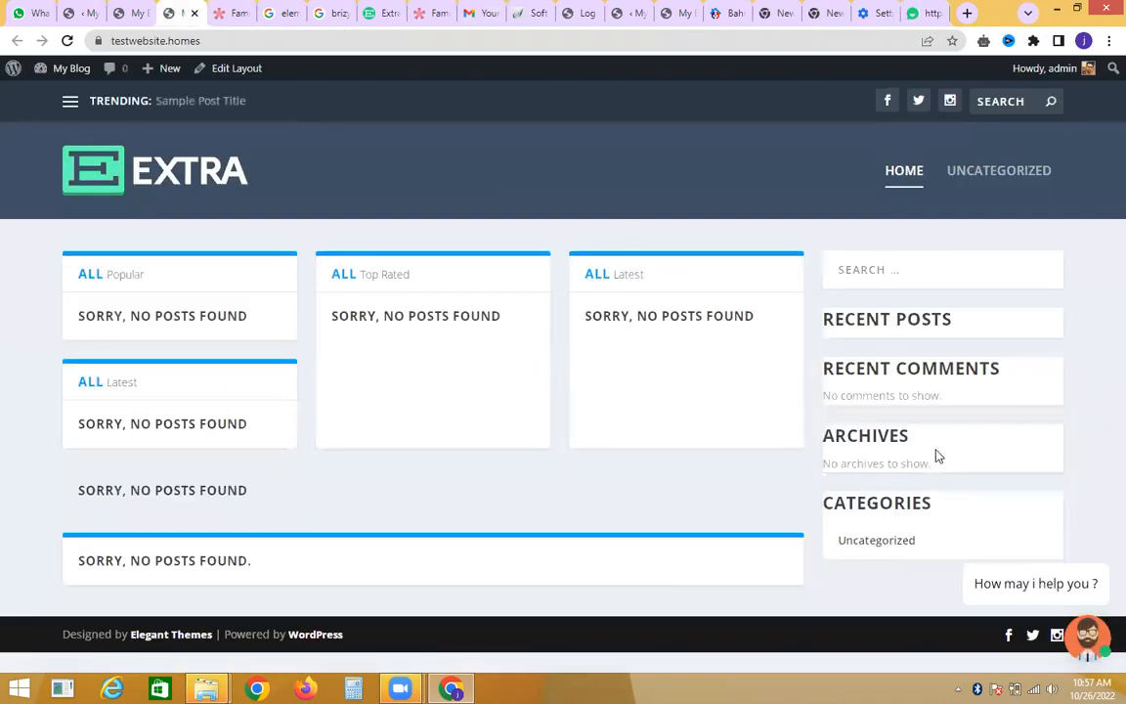
pyautogui.click(1101, 646)
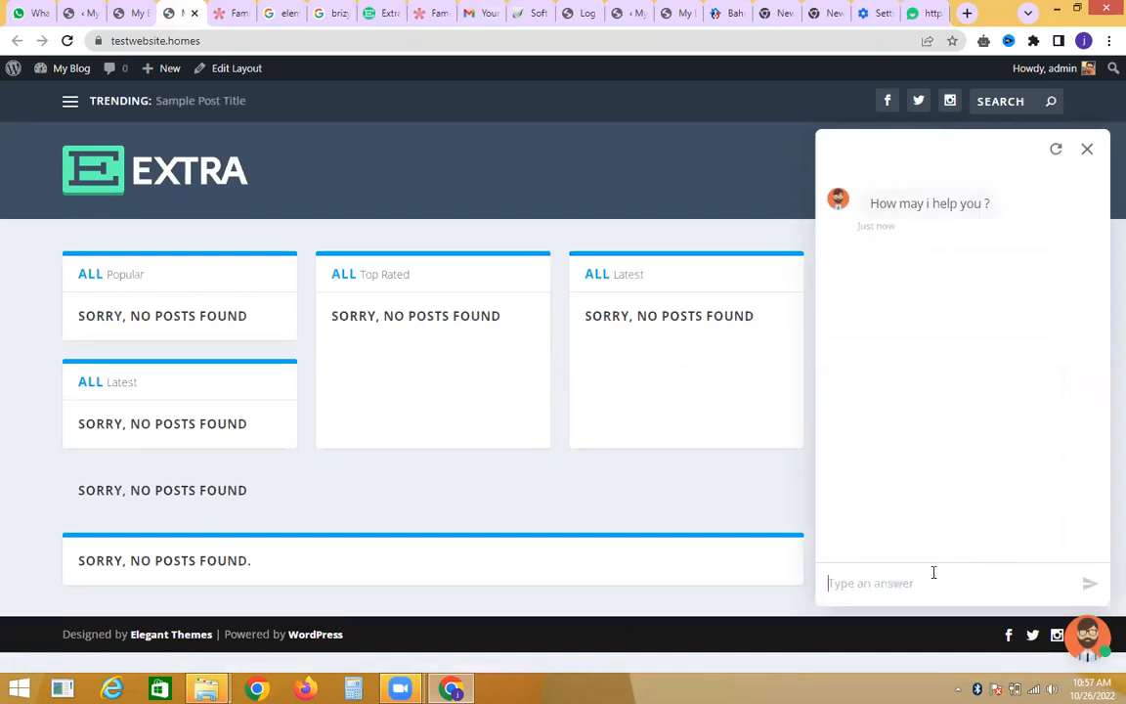
pyautogui.click(934, 573)
pyautogui.write('i nede')
pyautogui.press('BackSpace')
pyautogui.press('BackSpace')
pyautogui.write('ed a house')
pyautogui.press('Return')
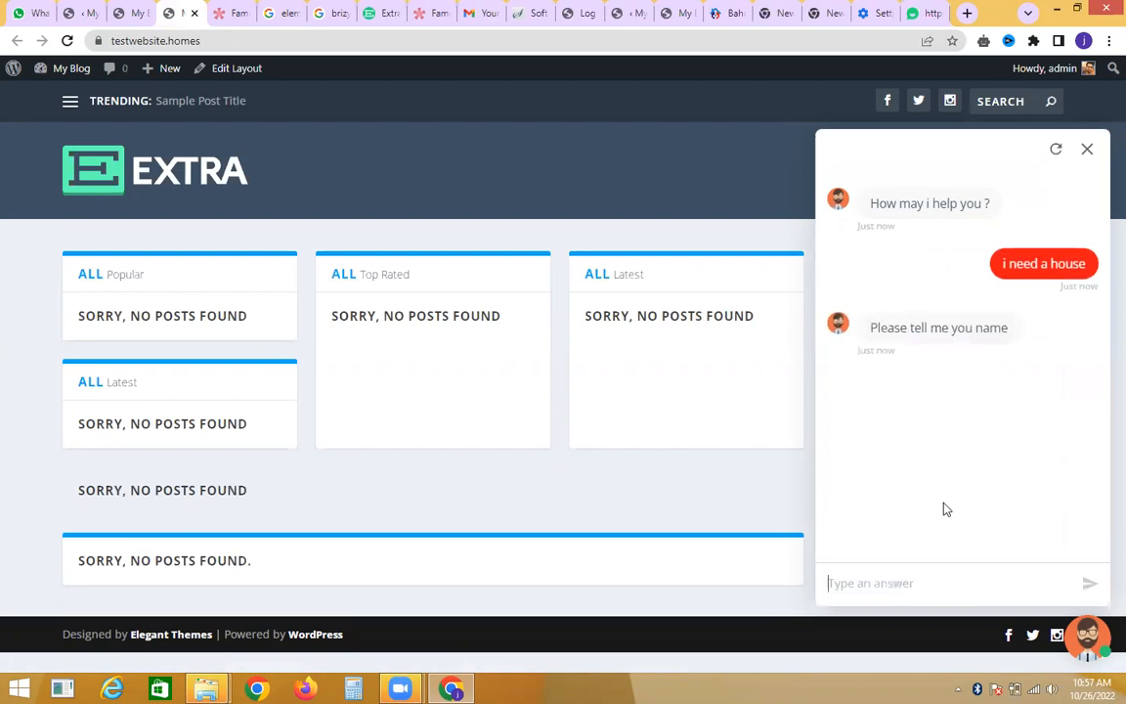
# - Give the bot a name, choose Buy, send a phone number, and select the thank-you reply
pyautogui.click(896, 576)
pyautogui.write('adnan')
pyautogui.press('Return')
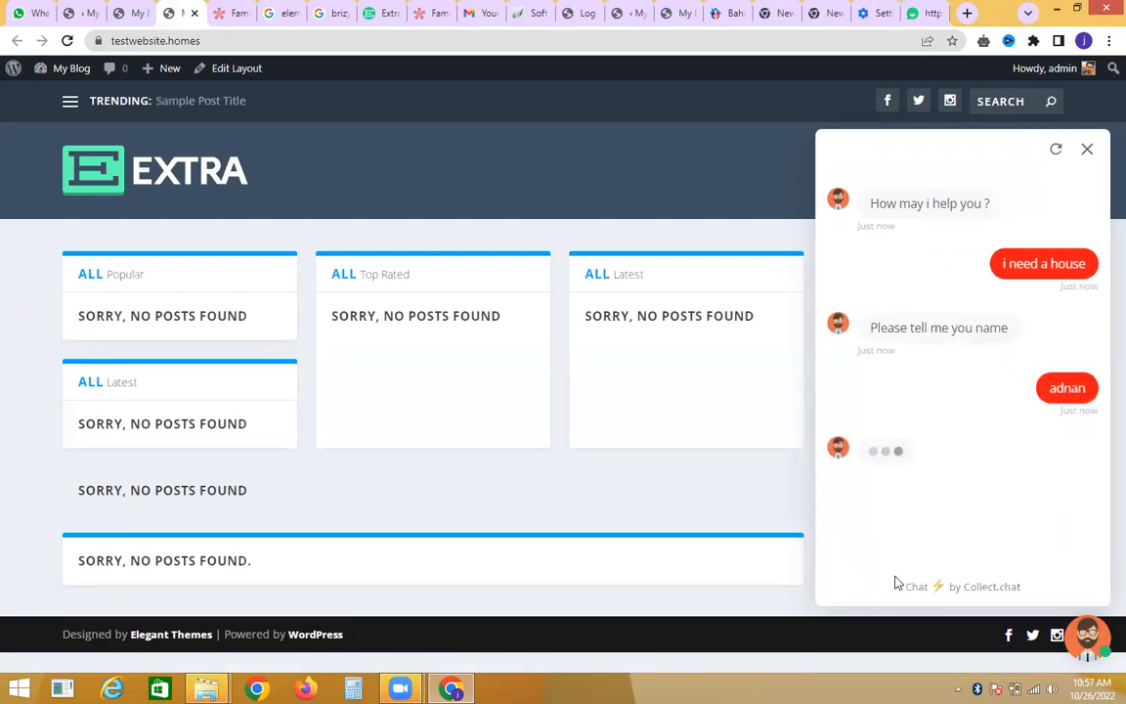
pyautogui.click(908, 453)
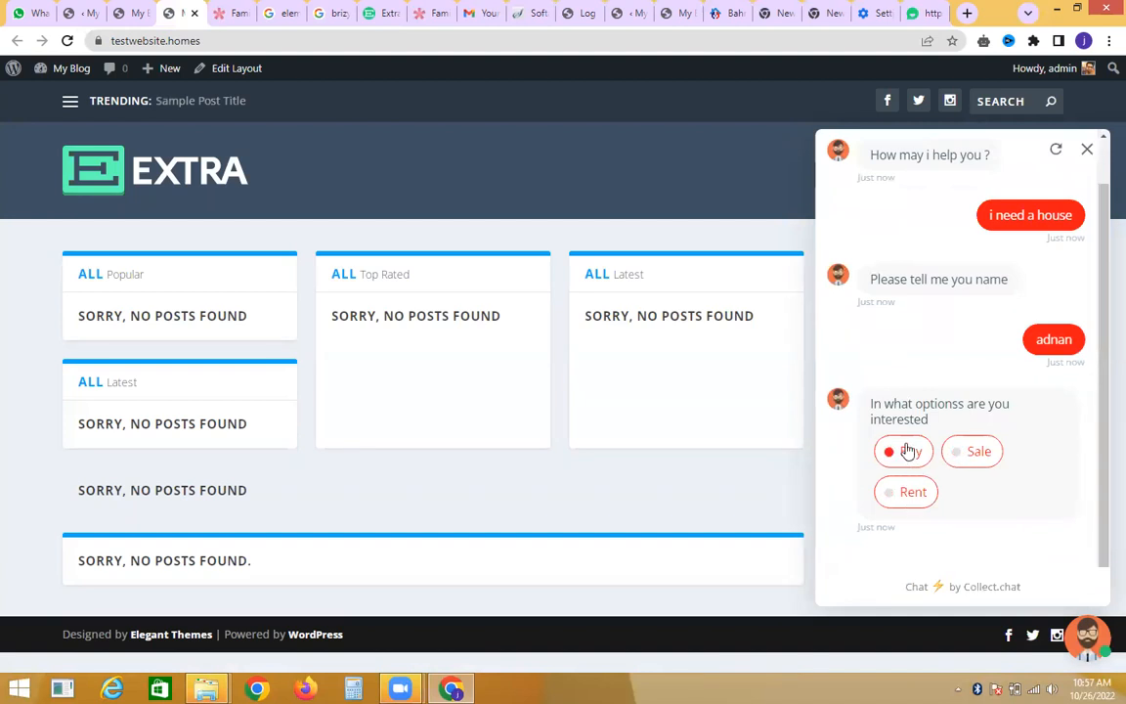
pyautogui.click(908, 451)
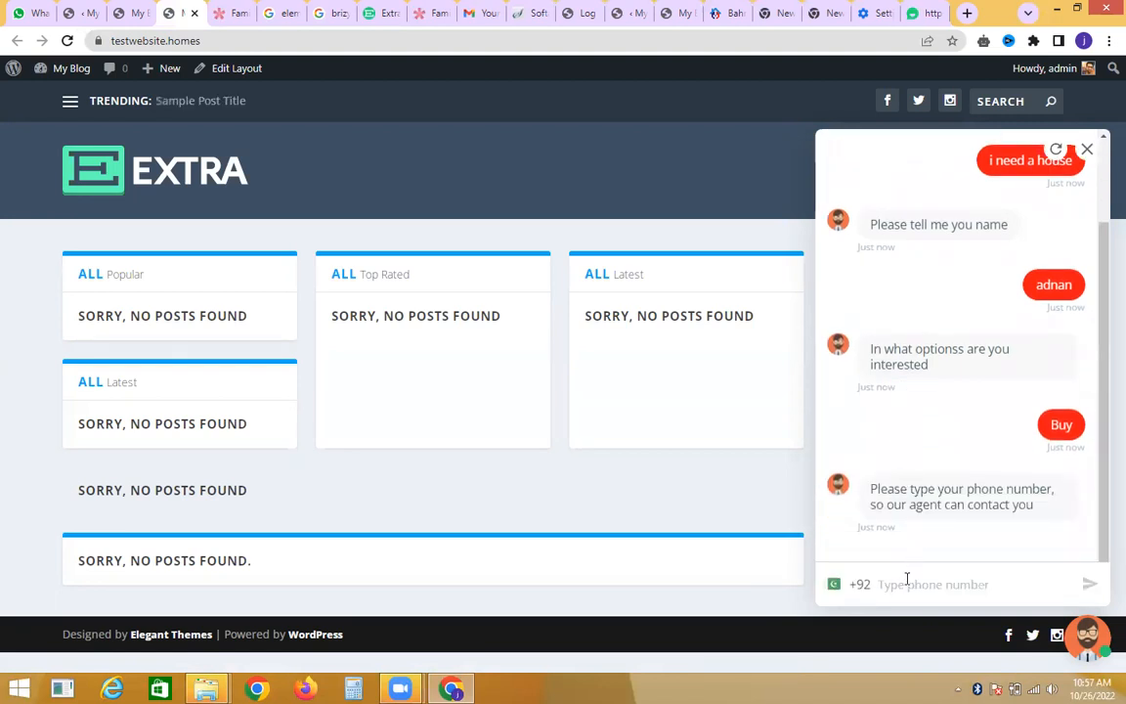
pyautogui.write('09873380')
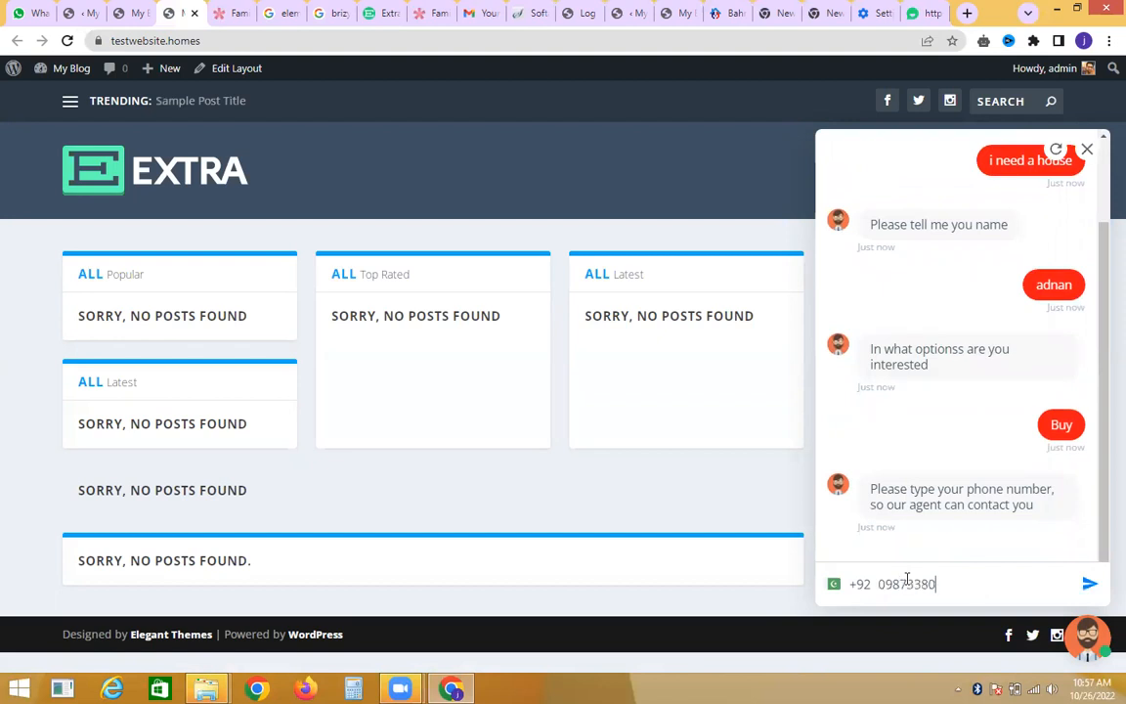
pyautogui.press('Return')
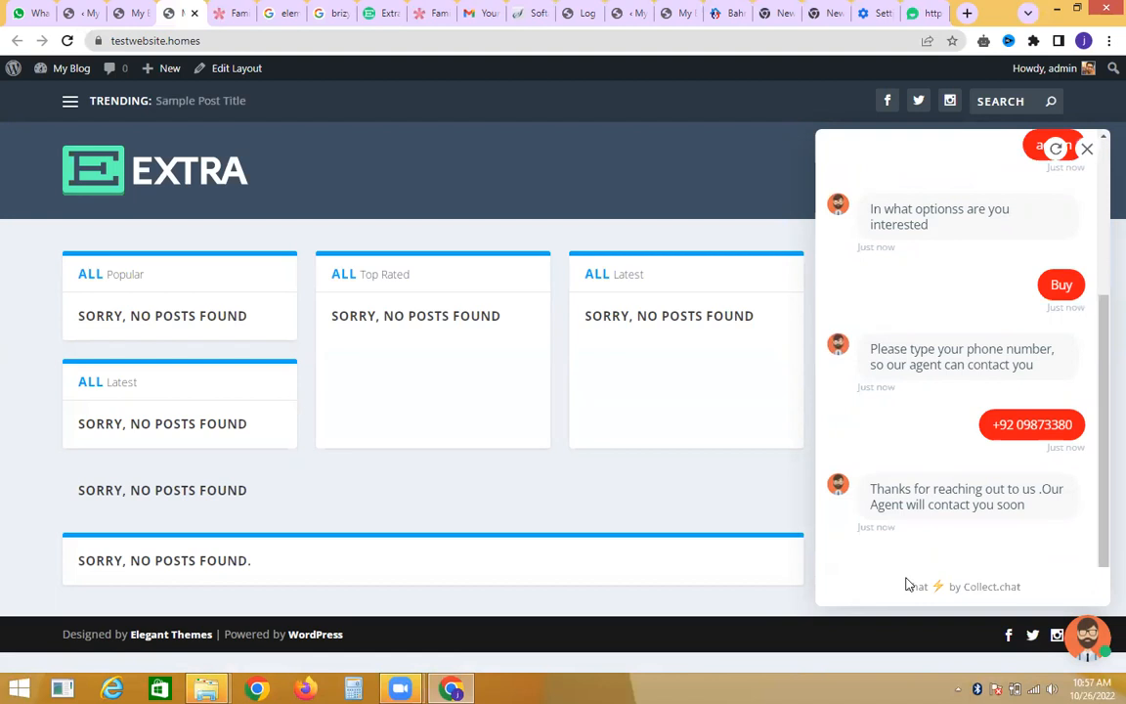
pyautogui.tripleClick(925, 500)
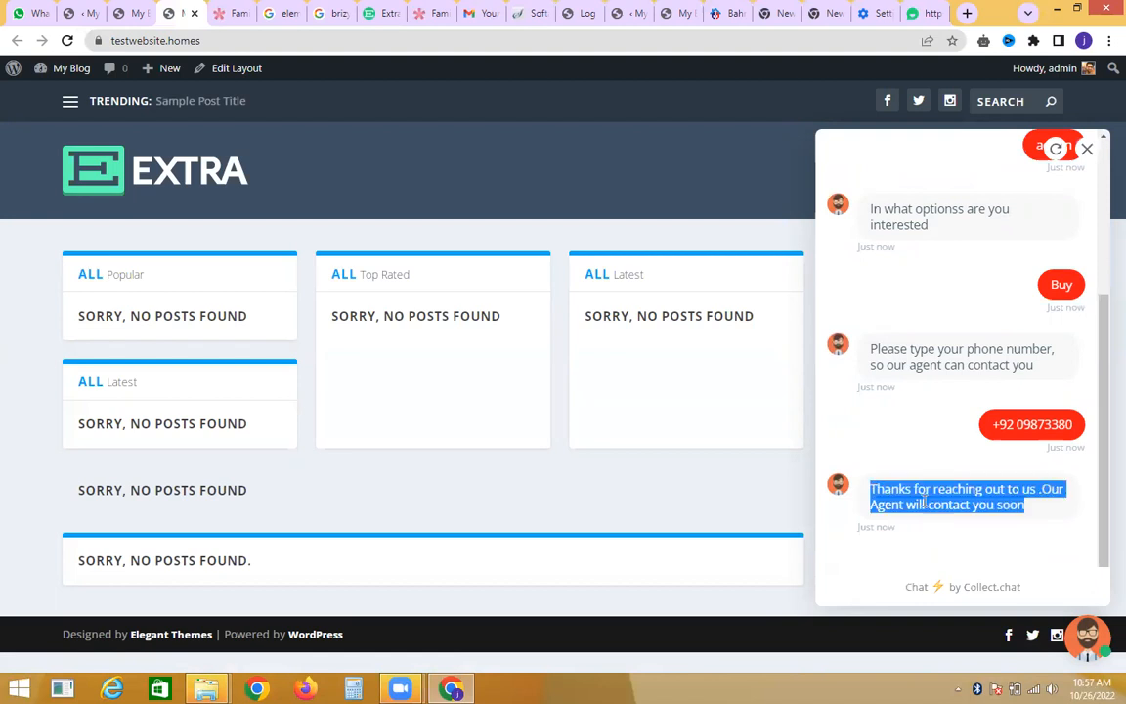